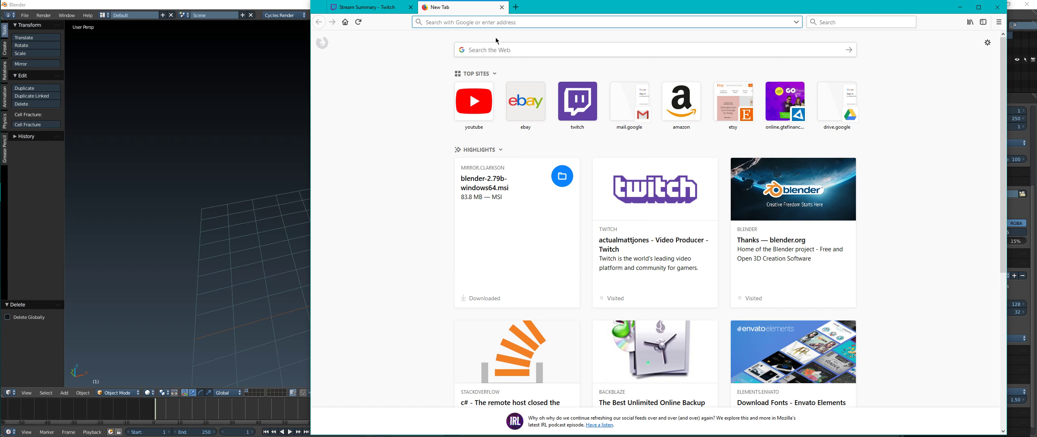
Step: Open the dafont.com website and look over its font categories and recently added fonts
{"action": "type", "text": "da"}
{"action": "left_click", "coordinate": [498, 40]}
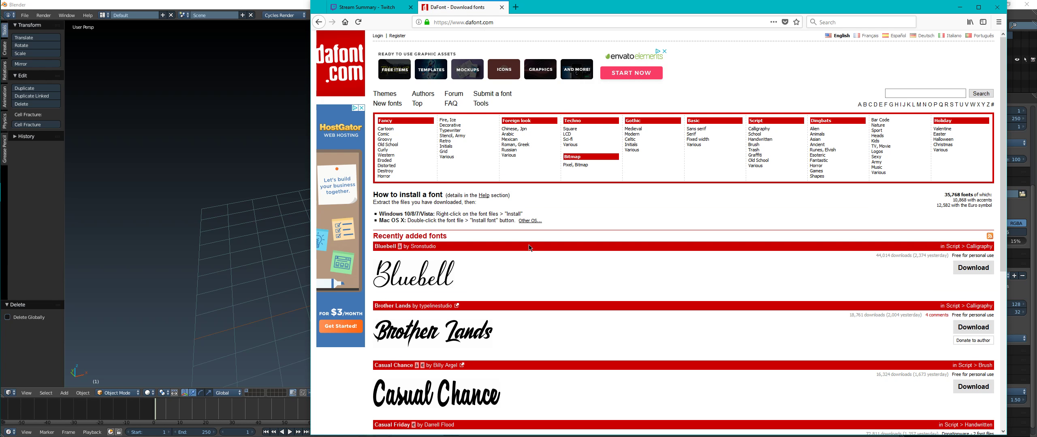
{"action": "scroll", "coordinate": [529, 248], "scroll_direction": "down", "scroll_amount": 4}
{"action": "scroll", "coordinate": [529, 248], "scroll_direction": "up", "scroll_amount": 4}
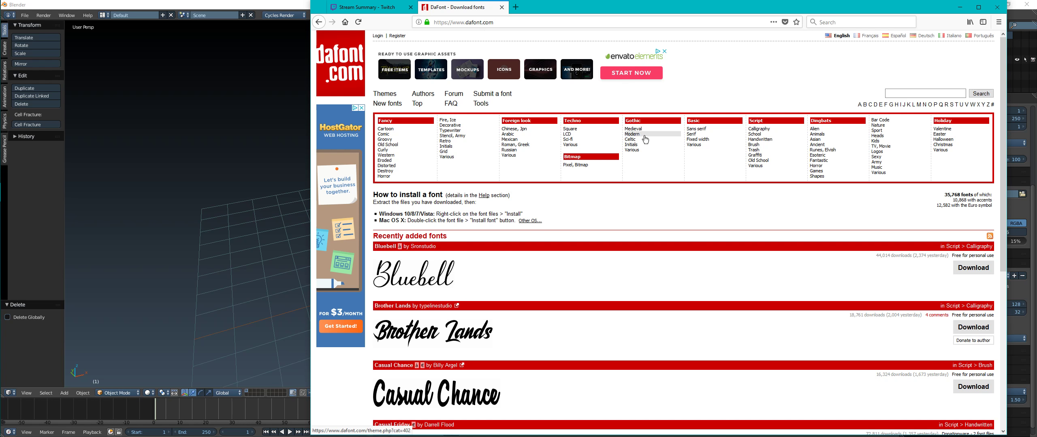
Step: Search the web for "single letter design" and show the image results
{"action": "left_click", "coordinate": [502, 23]}
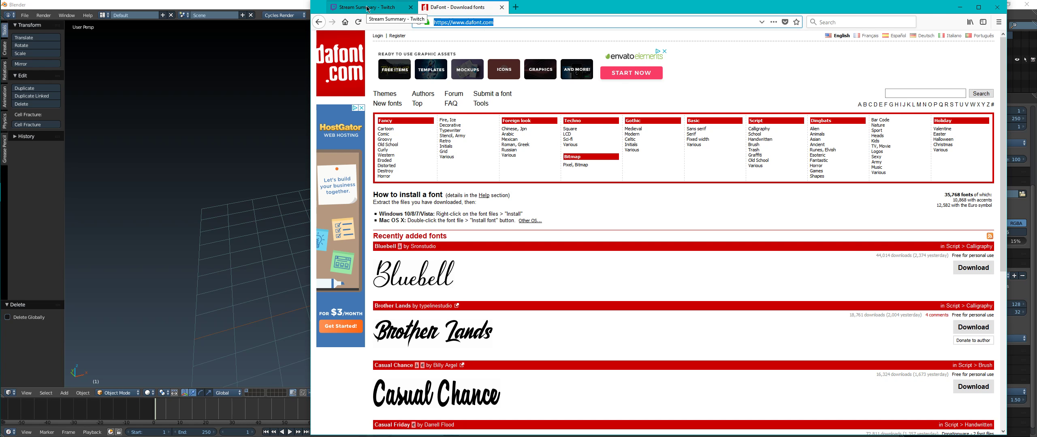
{"action": "type", "text": "singl"}
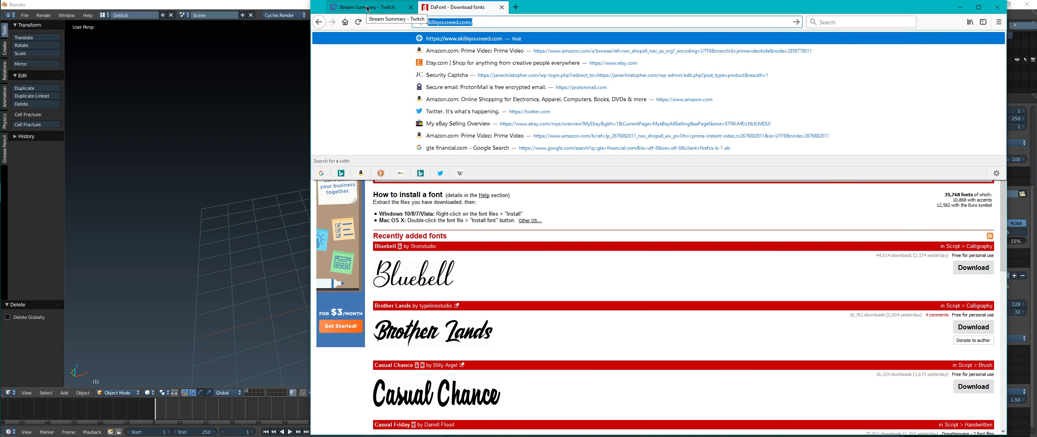
{"action": "type", "text": "e letter design"}
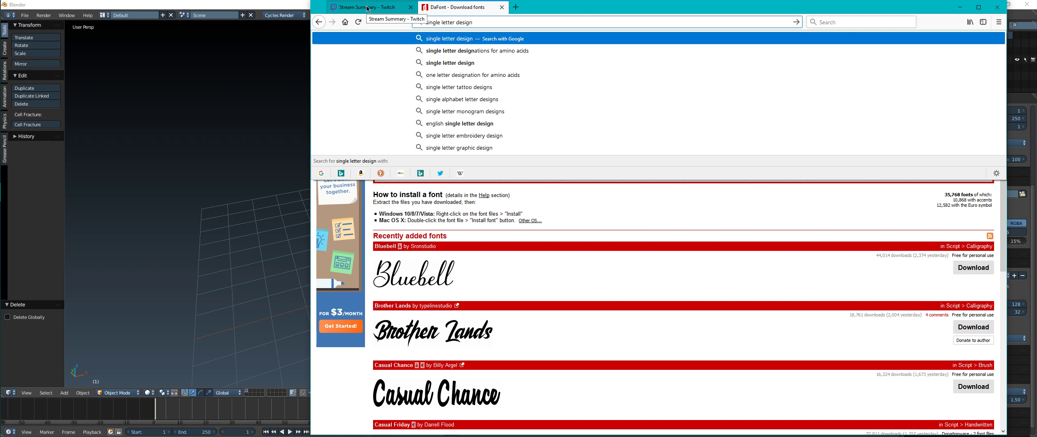
{"action": "key", "text": "Return"}
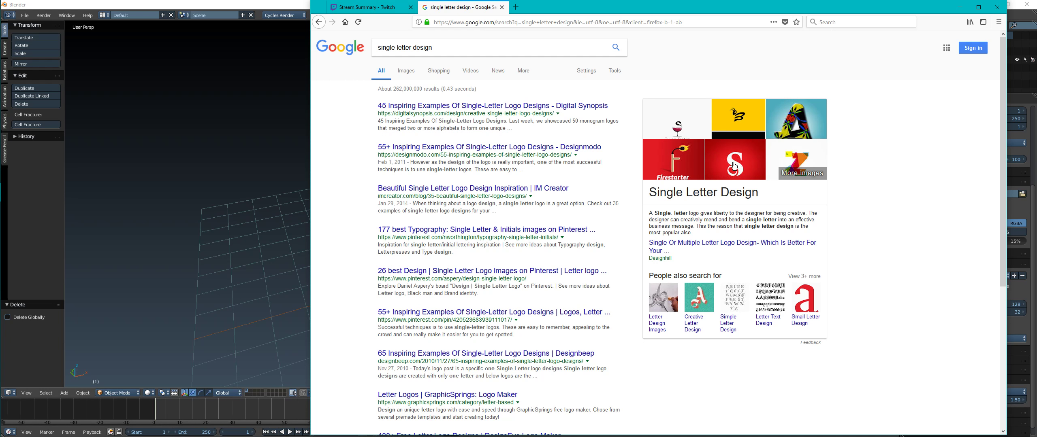
{"action": "left_click", "coordinate": [412, 73]}
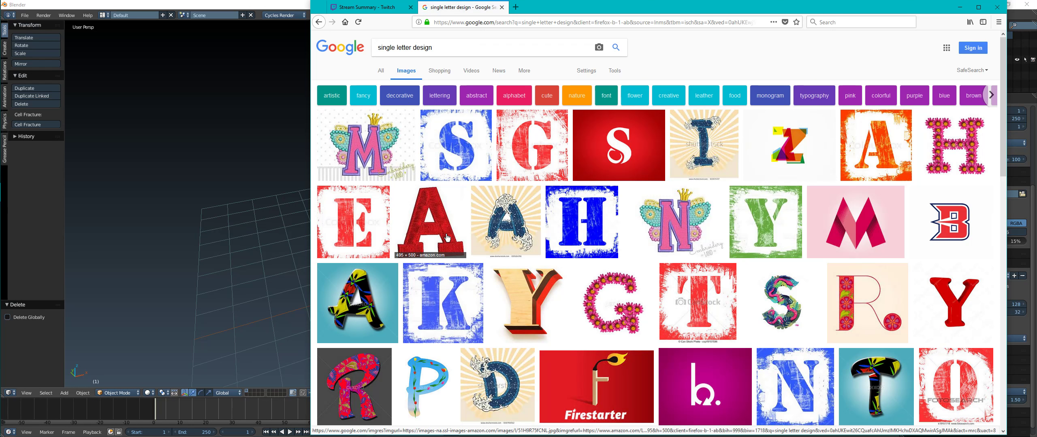
Step: Examine the single-letter image results for design inspiration, from simple logos to decorated letters
{"action": "scroll", "coordinate": [447, 237], "scroll_direction": "down", "scroll_amount": 3}
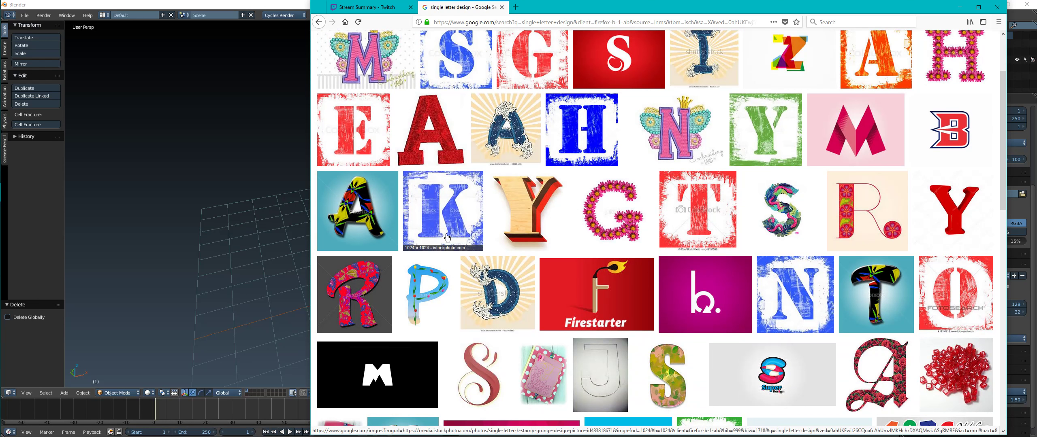
{"action": "scroll", "coordinate": [447, 237], "scroll_direction": "down", "scroll_amount": 14}
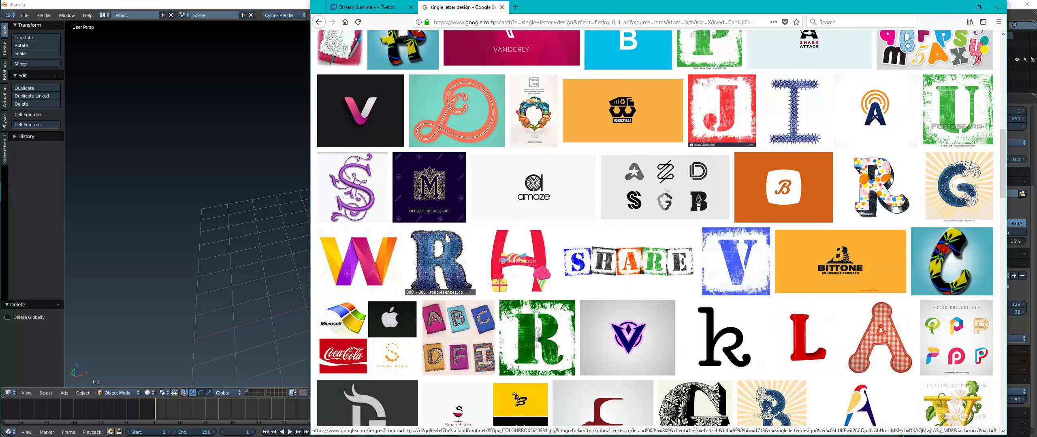
{"action": "scroll", "coordinate": [447, 237], "scroll_direction": "down", "scroll_amount": 10}
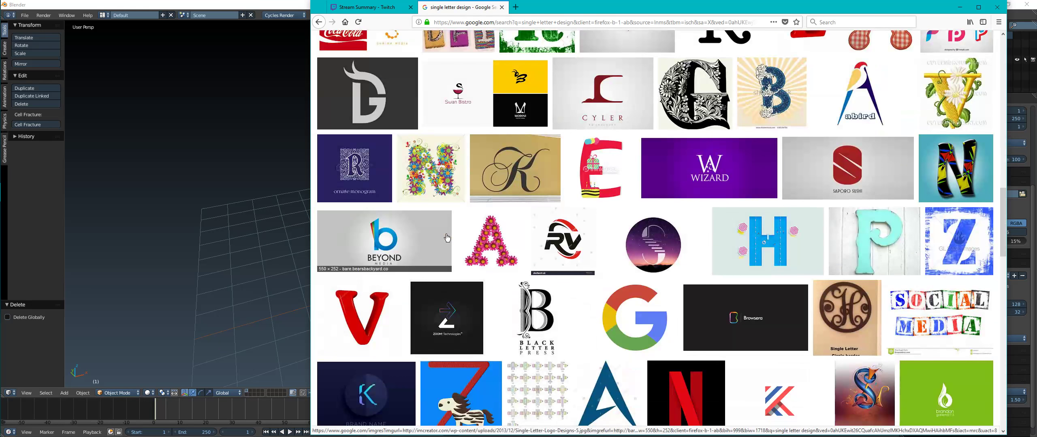
{"action": "scroll", "coordinate": [447, 238], "scroll_direction": "down", "scroll_amount": 10}
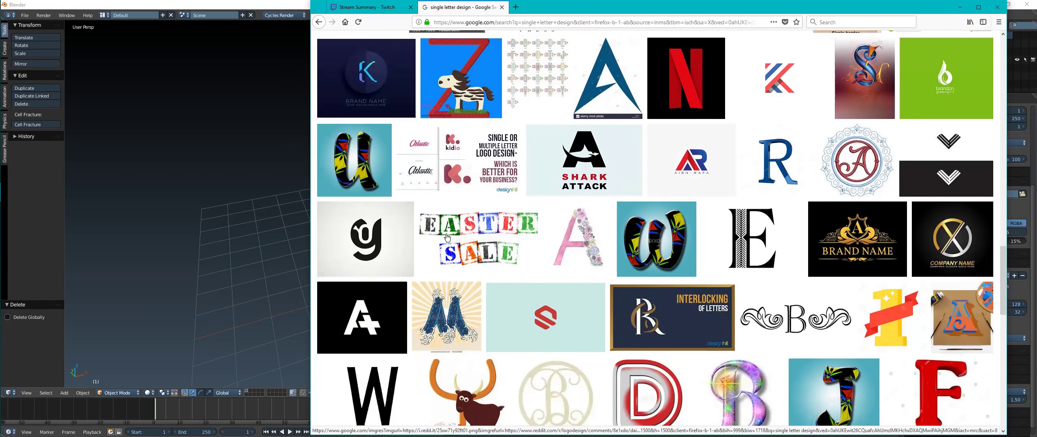
{"action": "scroll", "coordinate": [447, 237], "scroll_direction": "down", "scroll_amount": 7}
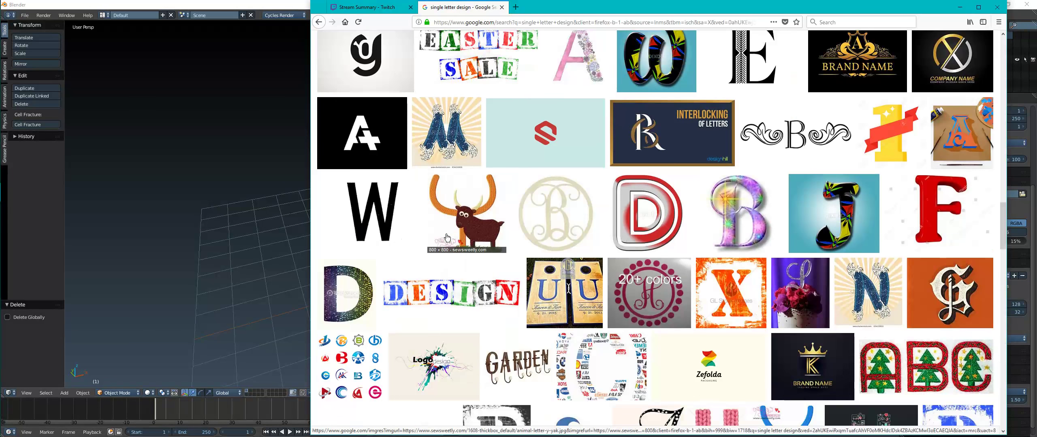
{"action": "scroll", "coordinate": [448, 237], "scroll_direction": "down", "scroll_amount": 11}
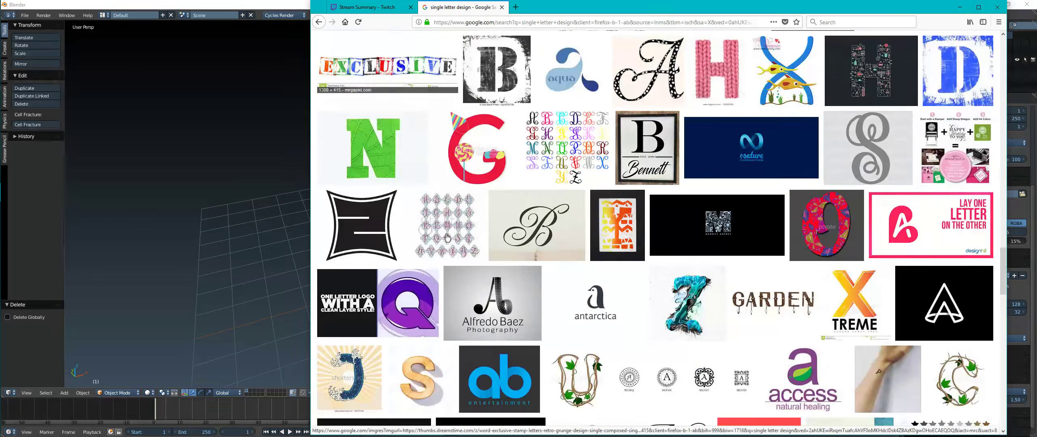
{"action": "scroll", "coordinate": [447, 237], "scroll_direction": "down", "scroll_amount": 15}
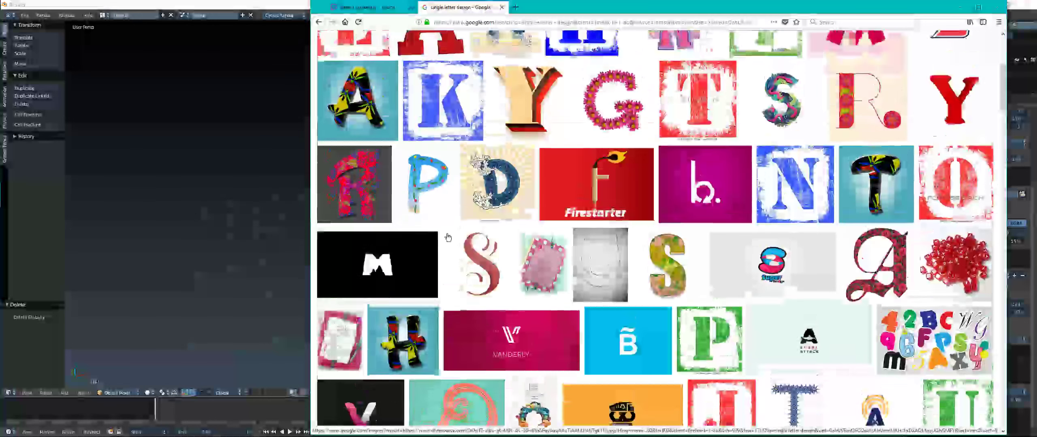
{"action": "scroll", "coordinate": [447, 237], "scroll_direction": "up", "scroll_amount": 5}
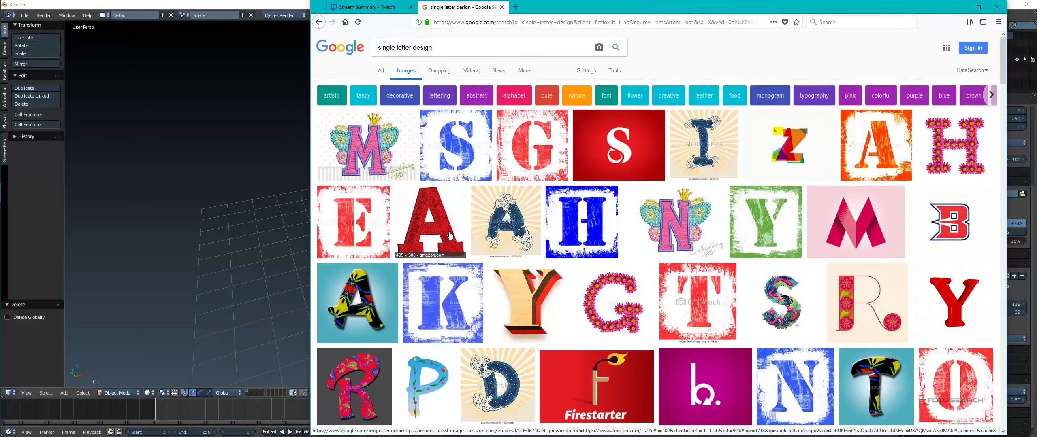
Step: Switch to Blender and add a text object at the 3D cursor, framed in the viewport
{"action": "left_click", "coordinate": [214, 200]}
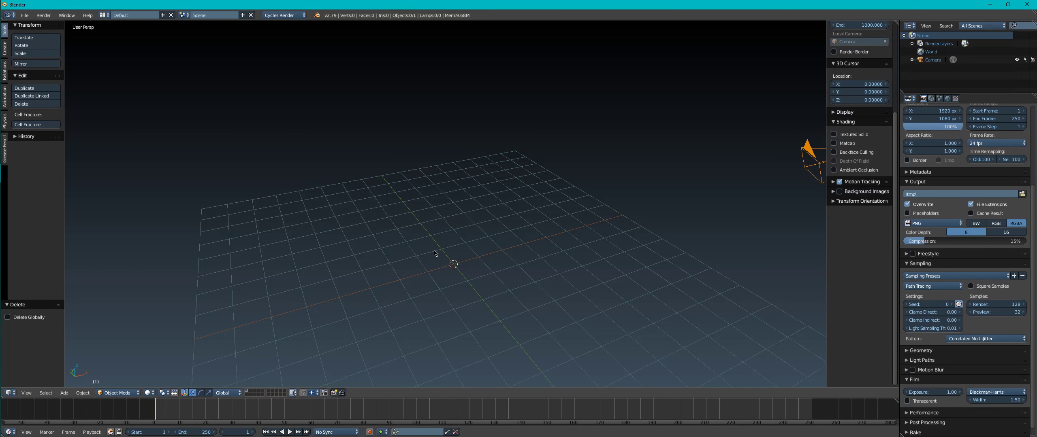
{"action": "key", "text": "shift+a"}
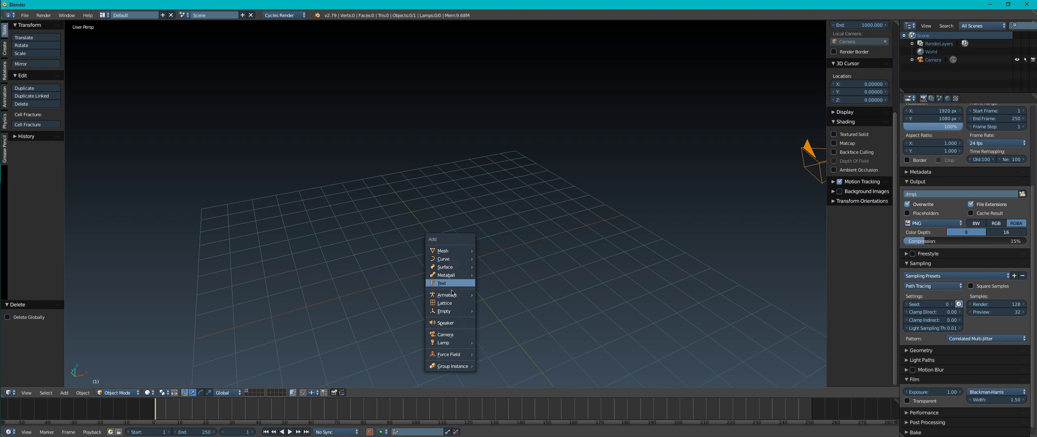
{"action": "left_click", "coordinate": [446, 284]}
{"action": "middle_click_drag", "start_coordinate": [503, 239], "coordinate": [452, 260]}
{"action": "key", "text": "KP_Decimal"}
{"action": "middle_click_drag", "start_coordinate": [447, 201], "coordinate": [446, 234]}
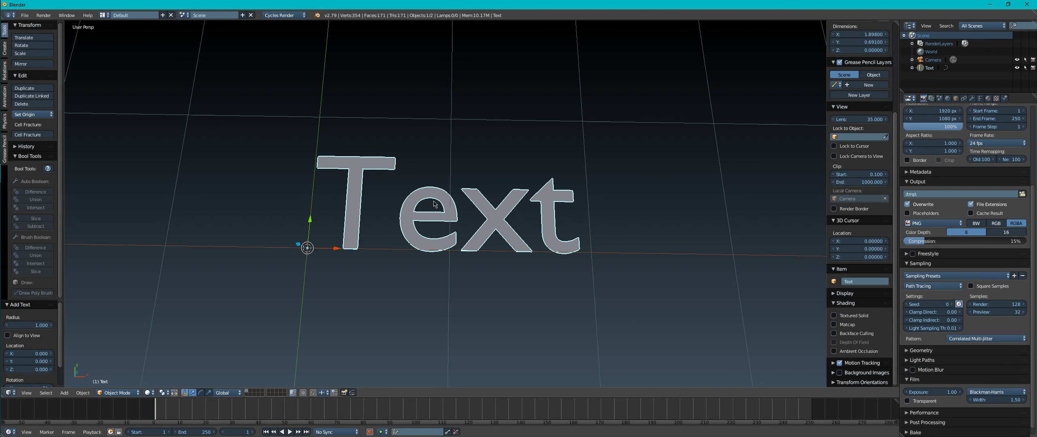
{"action": "scroll", "coordinate": [433, 208], "scroll_direction": "down", "scroll_amount": 2}
{"action": "middle_click_drag", "start_coordinate": [429, 213], "coordinate": [427, 216], "text": "shift"}
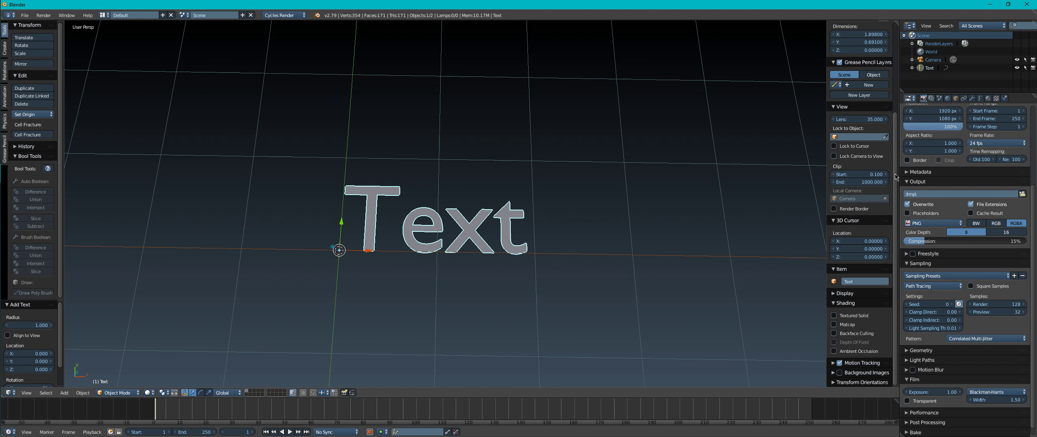
Step: Browse for the text object's regular font in the C:\Windows\Fonts folder, showing the files as thumbnails
{"action": "left_click", "coordinate": [981, 98]}
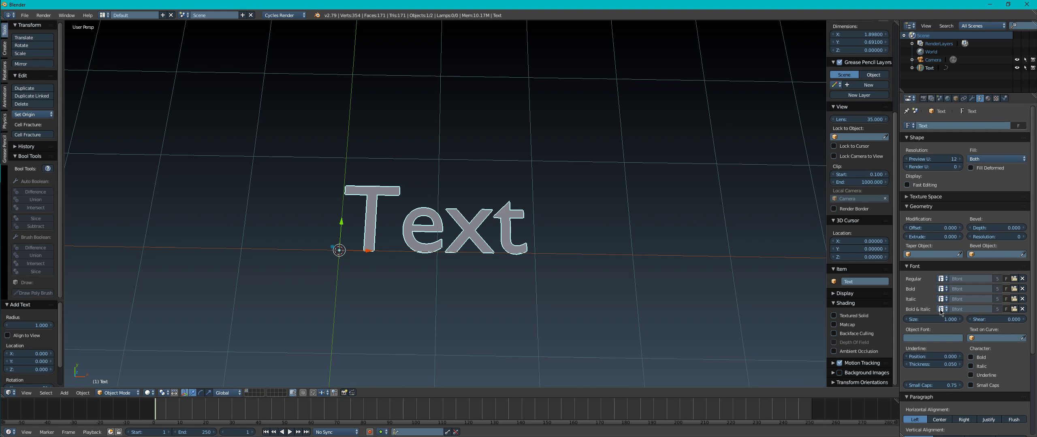
{"action": "left_click", "coordinate": [1015, 279]}
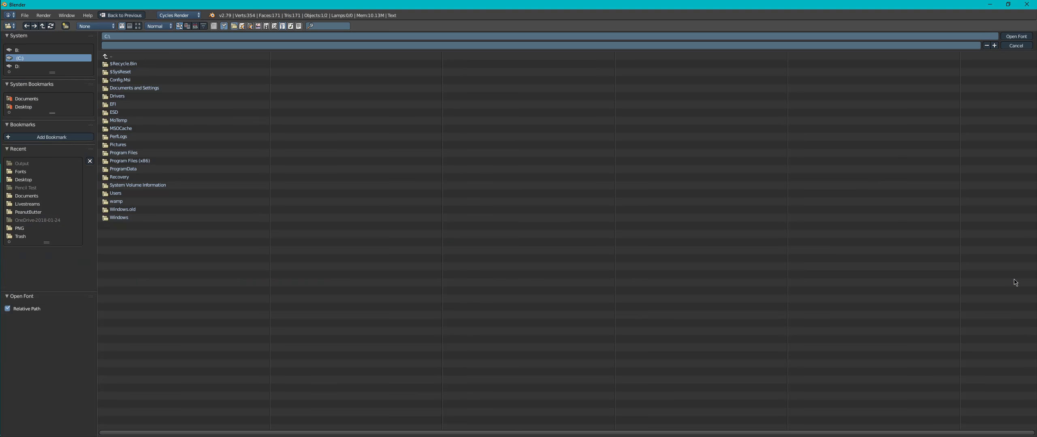
{"action": "left_click", "coordinate": [45, 173]}
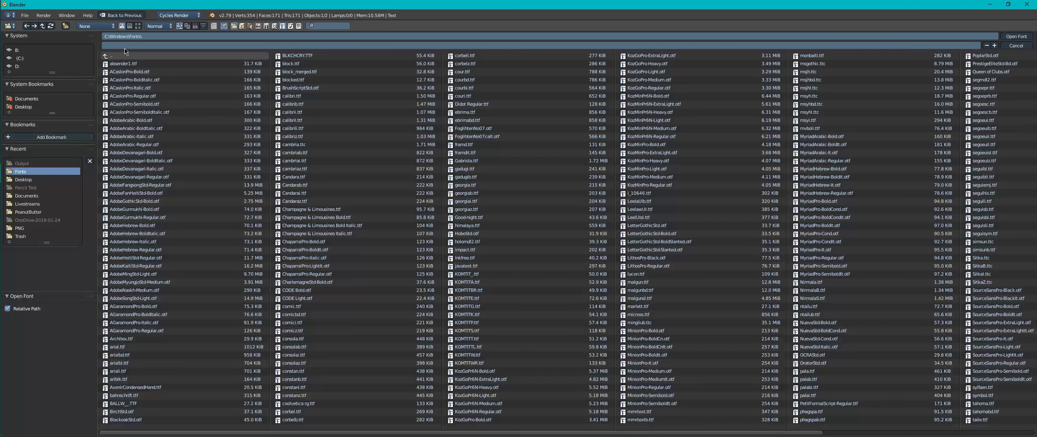
{"action": "left_click", "coordinate": [138, 26]}
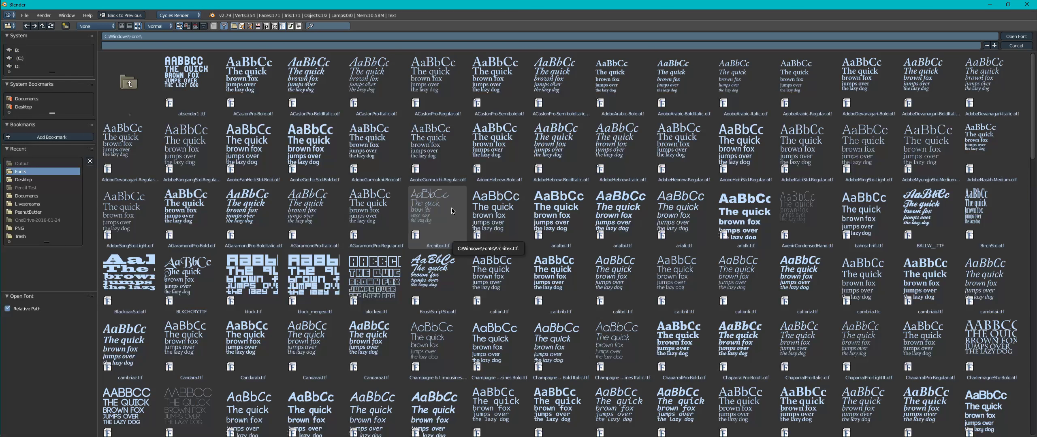
Step: Examine the previews of the installed fonts in the Fonts folder, then leave the browser without loading one
{"action": "scroll", "coordinate": [534, 268], "scroll_direction": "down", "scroll_amount": 4}
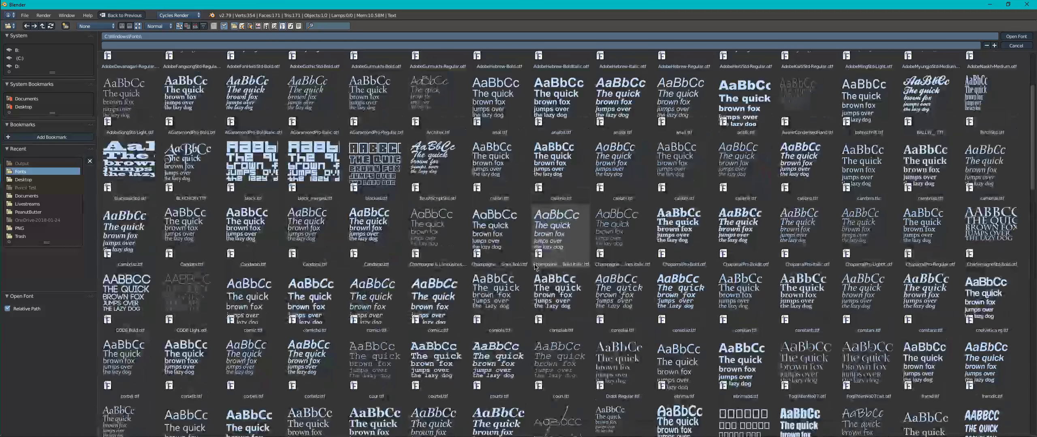
{"action": "scroll", "coordinate": [535, 268], "scroll_direction": "down", "scroll_amount": 3}
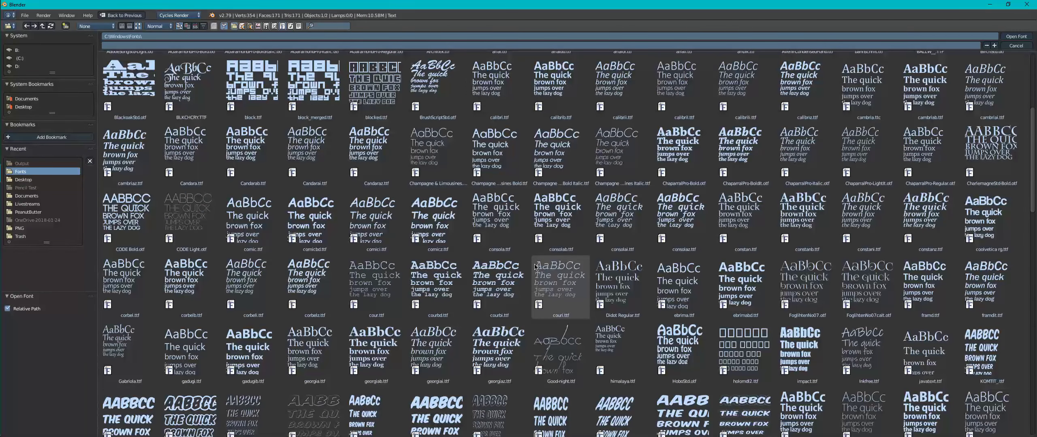
{"action": "scroll", "coordinate": [534, 268], "scroll_direction": "down", "scroll_amount": 3}
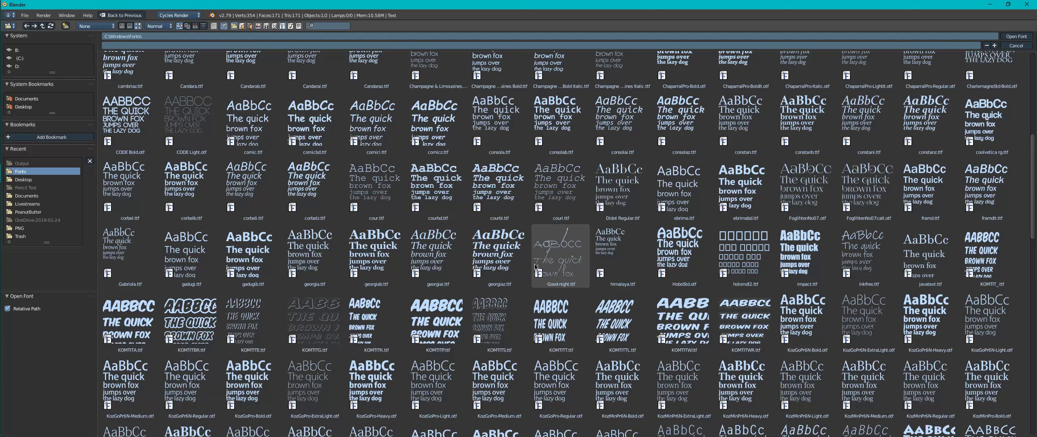
{"action": "scroll", "coordinate": [534, 267], "scroll_direction": "down", "scroll_amount": 10}
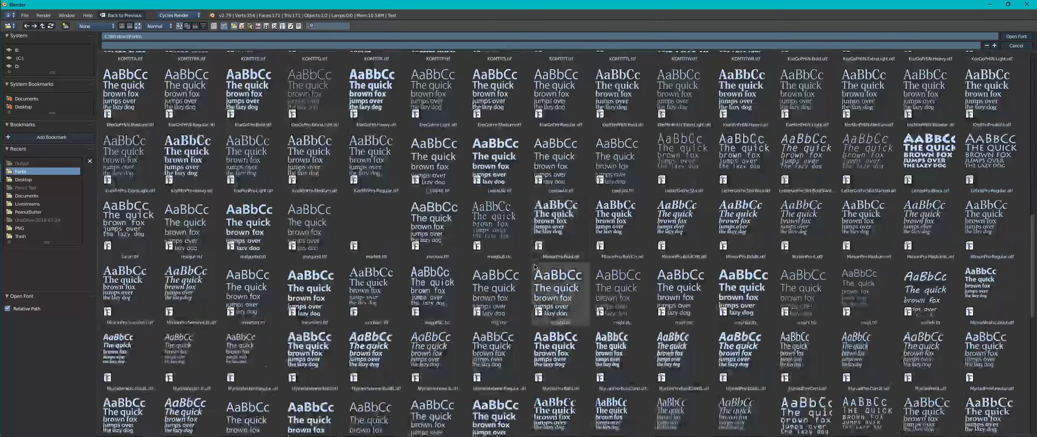
{"action": "scroll", "coordinate": [534, 267], "scroll_direction": "down", "scroll_amount": 4}
{"action": "scroll", "coordinate": [534, 267], "scroll_direction": "down", "scroll_amount": 6}
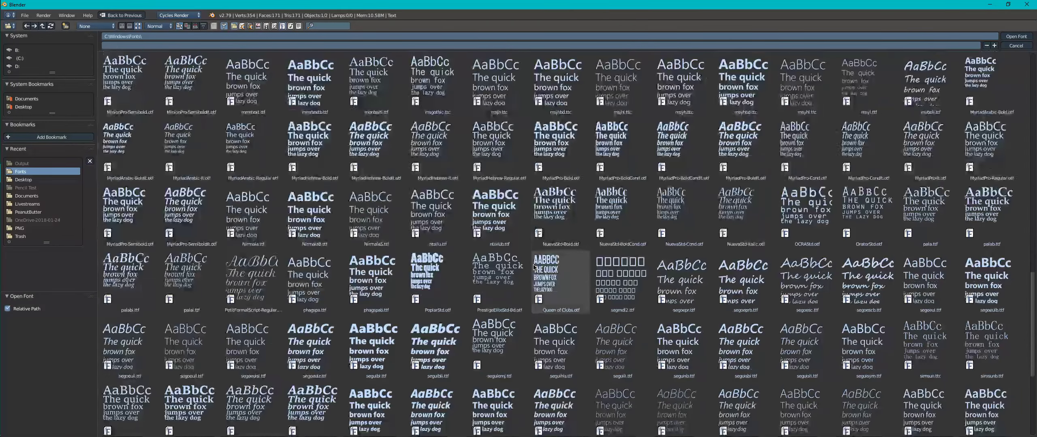
{"action": "scroll", "coordinate": [534, 267], "scroll_direction": "down", "scroll_amount": 3}
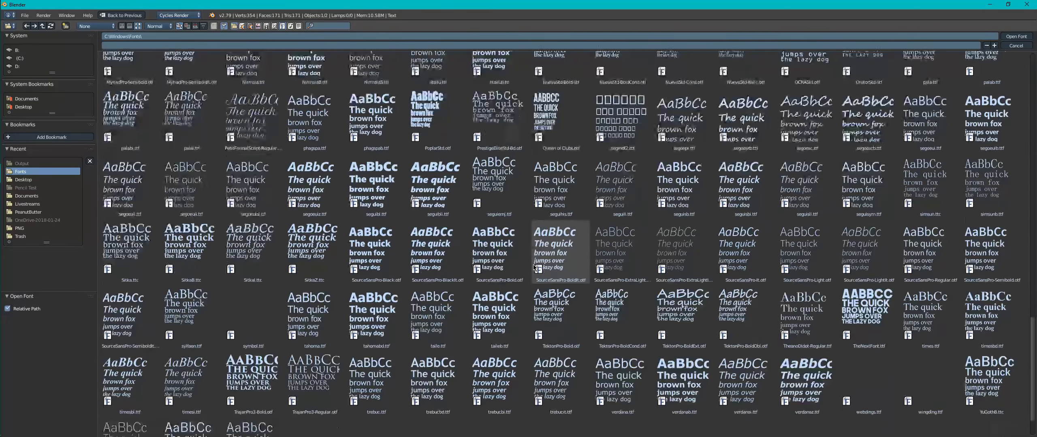
{"action": "scroll", "coordinate": [534, 268], "scroll_direction": "down", "scroll_amount": 2}
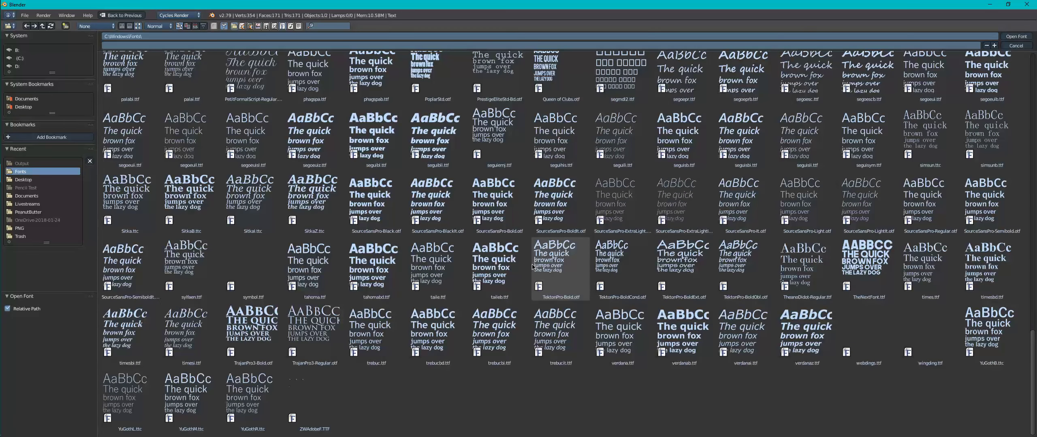
{"action": "scroll", "coordinate": [534, 267], "scroll_direction": "up", "scroll_amount": 12}
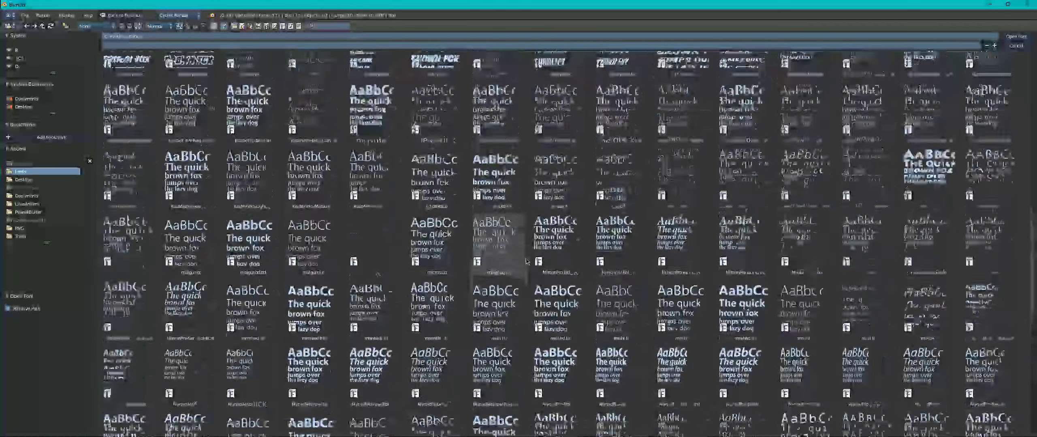
{"action": "scroll", "coordinate": [527, 259], "scroll_direction": "up", "scroll_amount": 4}
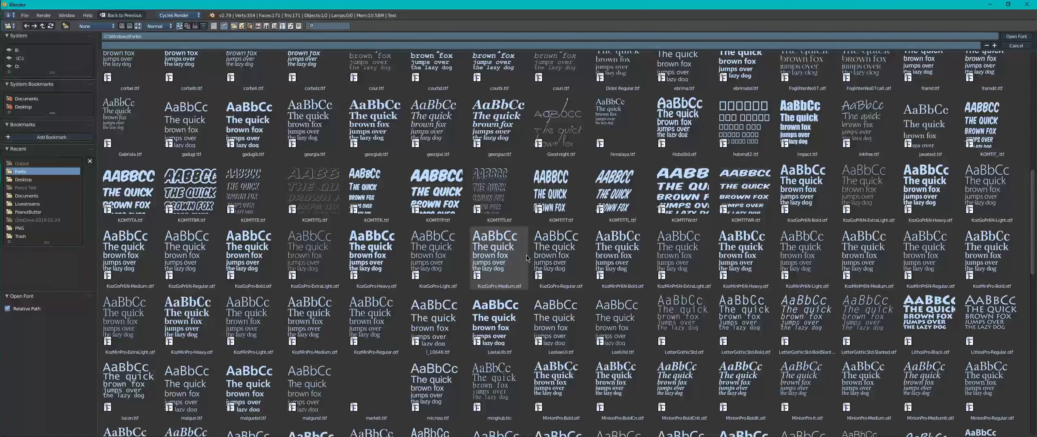
{"action": "scroll", "coordinate": [527, 258], "scroll_direction": "up", "scroll_amount": 4}
{"action": "scroll", "coordinate": [527, 259], "scroll_direction": "up", "scroll_amount": 8}
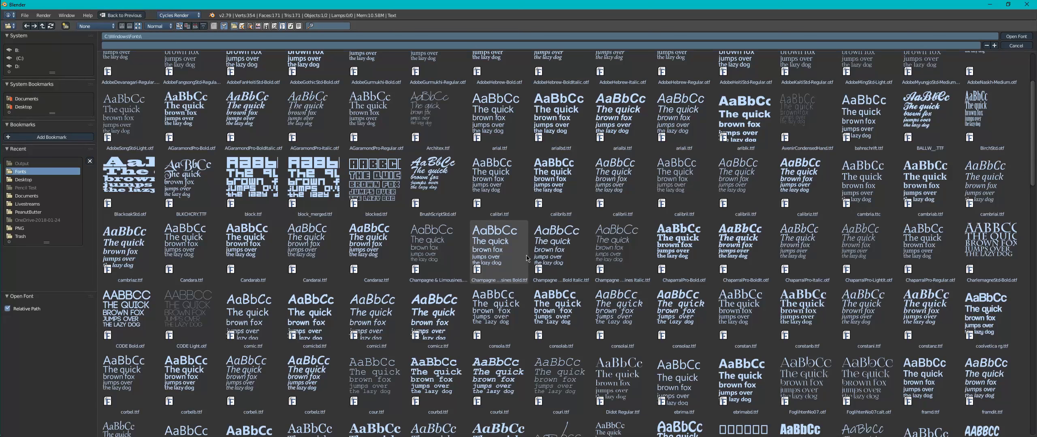
{"action": "scroll", "coordinate": [527, 258], "scroll_direction": "up", "scroll_amount": 4}
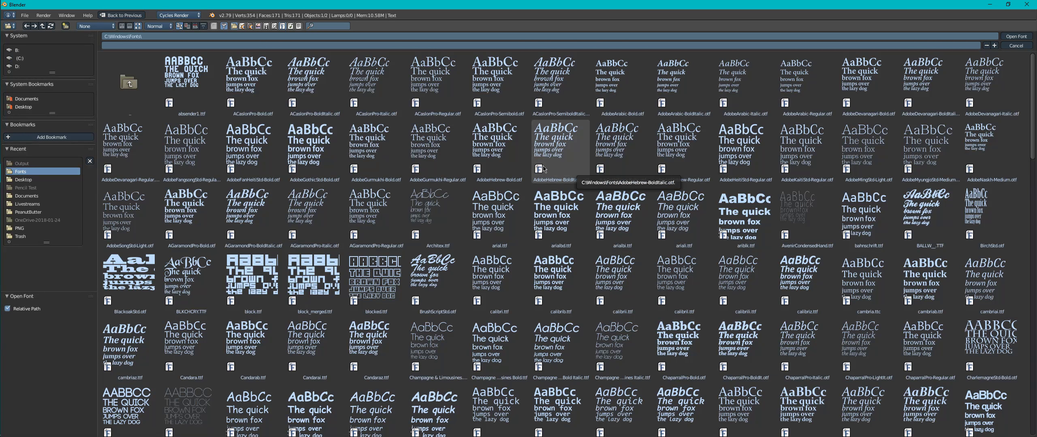
{"action": "key", "text": "Escape"}
Step: Replace the text object's content with the letter E
{"action": "key", "text": "Tab"}
{"action": "key", "text": "BackSpace"}
{"action": "key", "text": "BackSpace"}
{"action": "key", "text": "BackSpace"}
{"action": "key", "text": "BackSpace"}
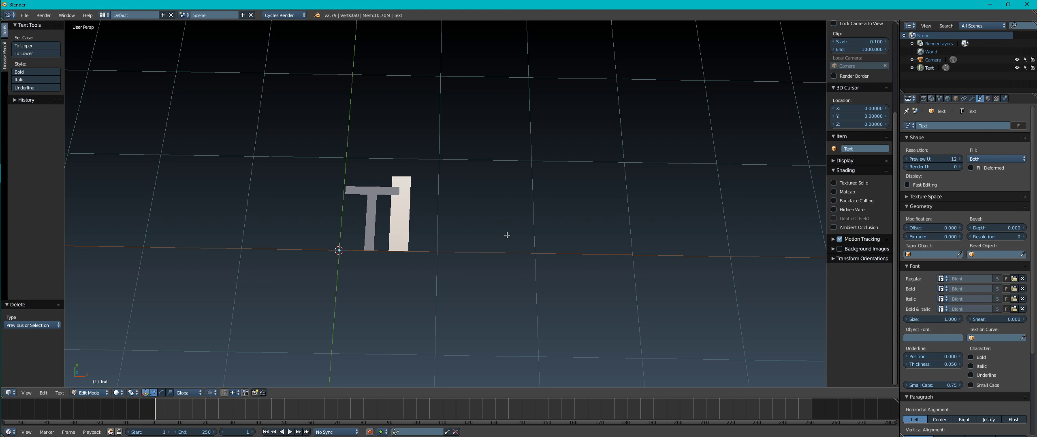
{"action": "type", "text": "E"}
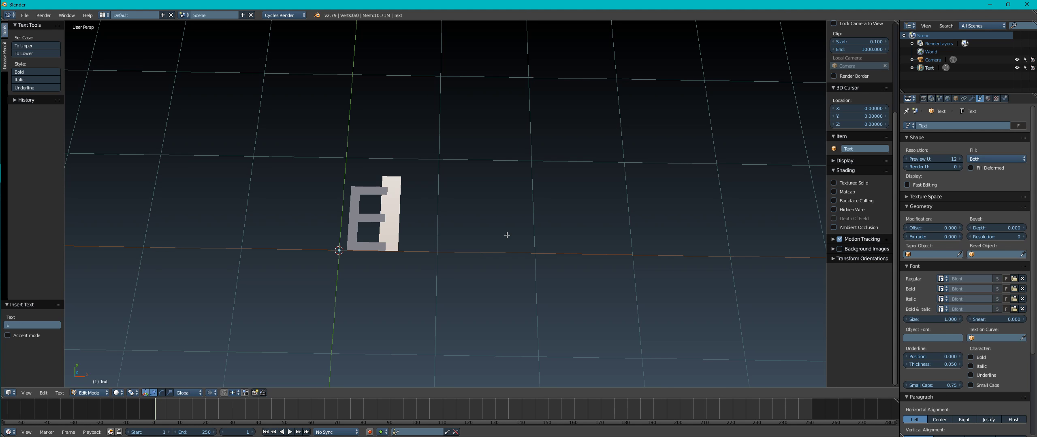
{"action": "key", "text": "Tab"}
Step: Delete the text object and add a cube at the 3D cursor, opened for mesh editing
{"action": "key", "text": "x"}
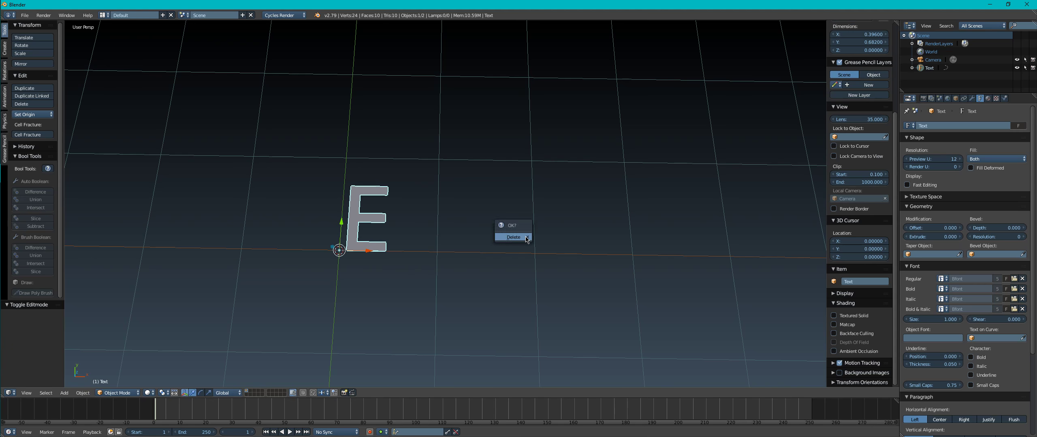
{"action": "left_click", "coordinate": [527, 239]}
{"action": "key", "text": "shift+a"}
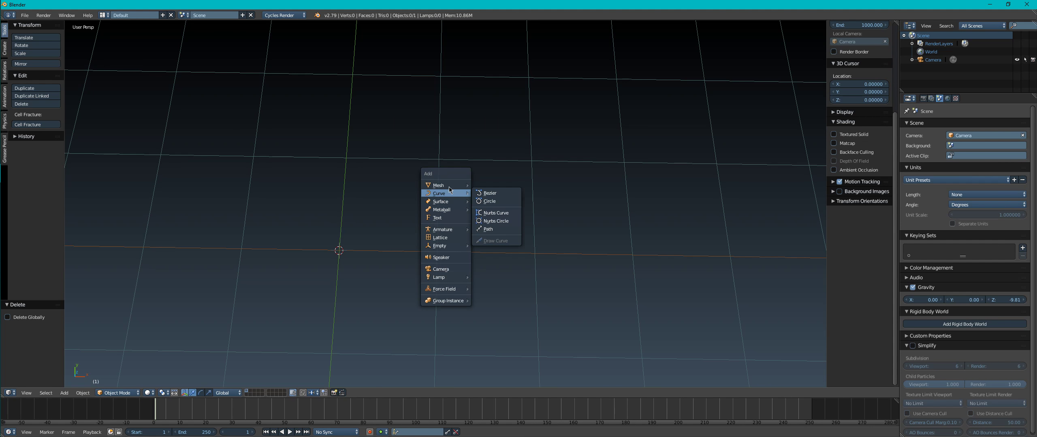
{"action": "mouse_move", "coordinate": [442, 185]}
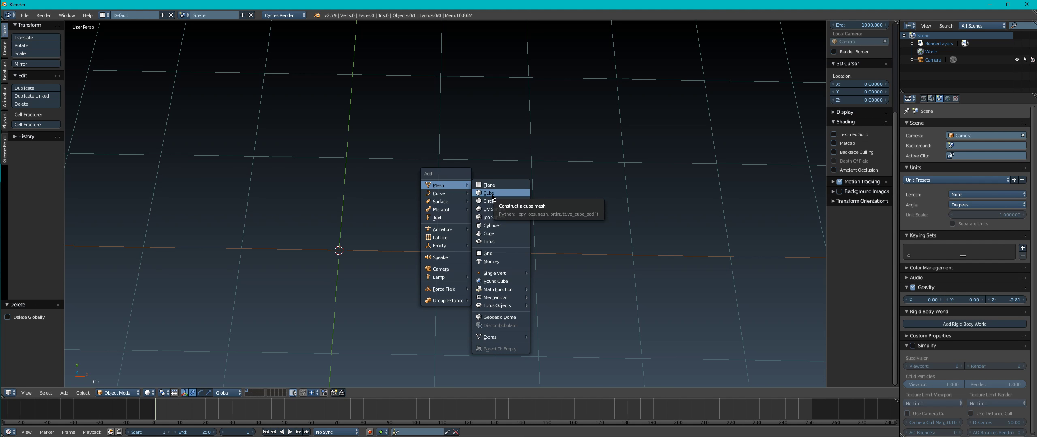
{"action": "left_click", "coordinate": [491, 195]}
{"action": "key", "text": "Tab"}
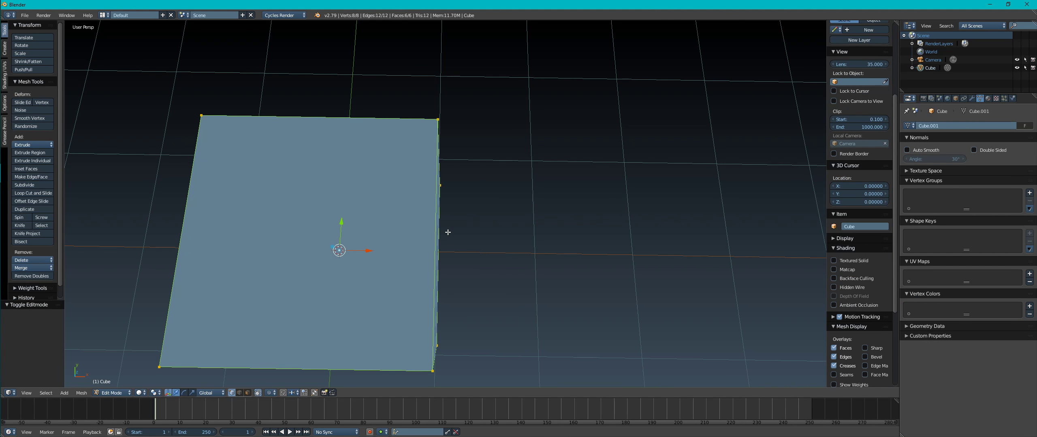
Step: Stretch the cube into a bar by moving one side face about 4.4 units along positive Y
{"action": "scroll", "coordinate": [449, 230], "scroll_direction": "down", "scroll_amount": 5}
{"action": "middle_click_drag", "start_coordinate": [461, 203], "coordinate": [487, 161]}
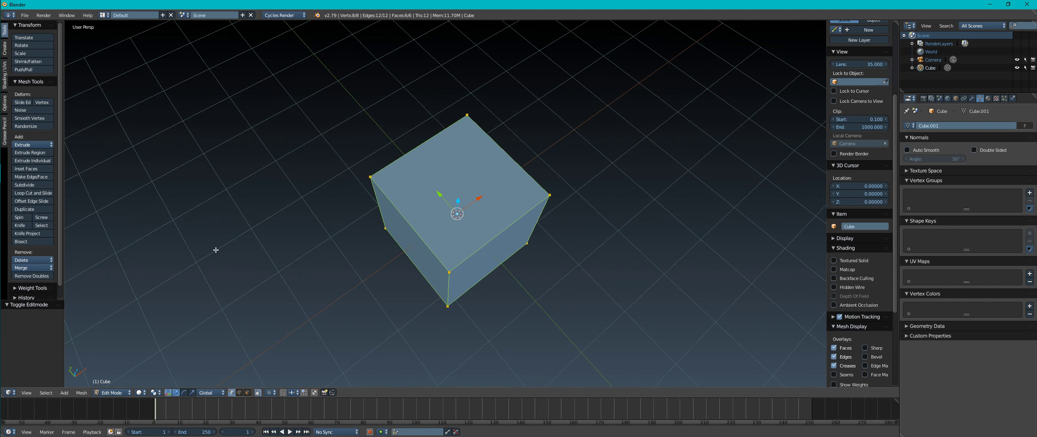
{"action": "left_click", "coordinate": [248, 393]}
{"action": "middle_click_drag", "start_coordinate": [287, 291], "coordinate": [494, 236]}
{"action": "right_click", "coordinate": [400, 208]}
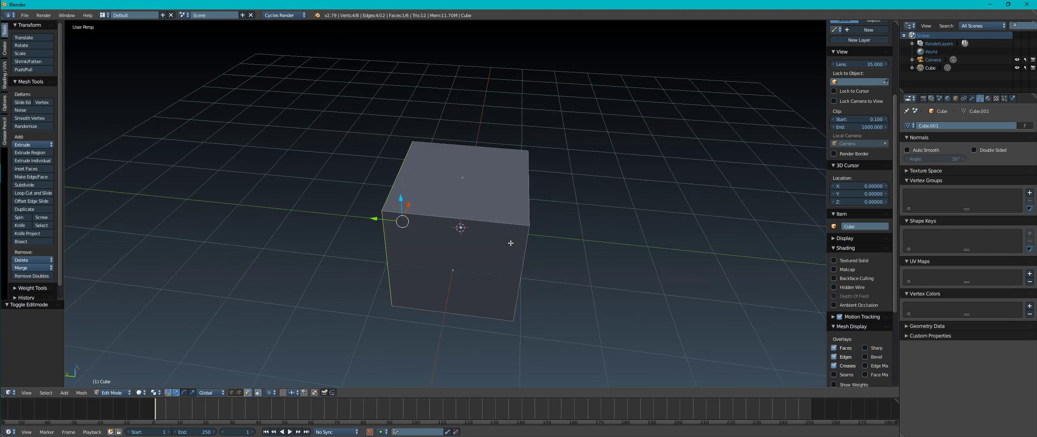
{"action": "key", "text": "g"}
{"action": "key", "text": "y"}
{"action": "left_click", "coordinate": [243, 209]}
Step: Lengthen the bar at its opposite end by moving that end face about 4.5 units along negative Y
{"action": "scroll", "coordinate": [397, 186], "scroll_direction": "down", "scroll_amount": 3}
{"action": "middle_click_drag", "start_coordinate": [467, 115], "coordinate": [479, 221], "text": "shift"}
{"action": "right_click", "coordinate": [472, 248]}
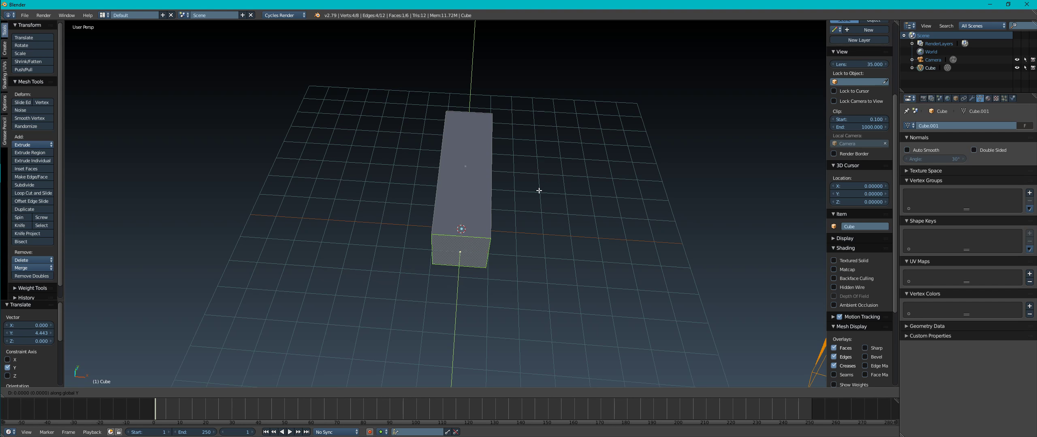
{"action": "key", "text": "g"}
{"action": "key", "text": "y"}
{"action": "left_click", "coordinate": [537, 325]}
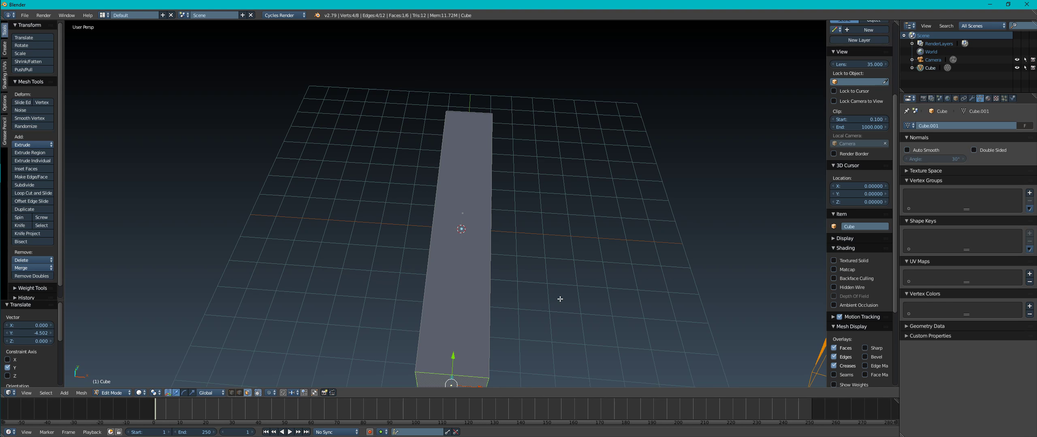
Step: Shorten the bar in top view by moving the selected end face about 1.87 units back along positive Y
{"action": "middle_click_drag", "start_coordinate": [619, 381], "coordinate": [556, 263]}
{"action": "key", "text": "KP_1"}
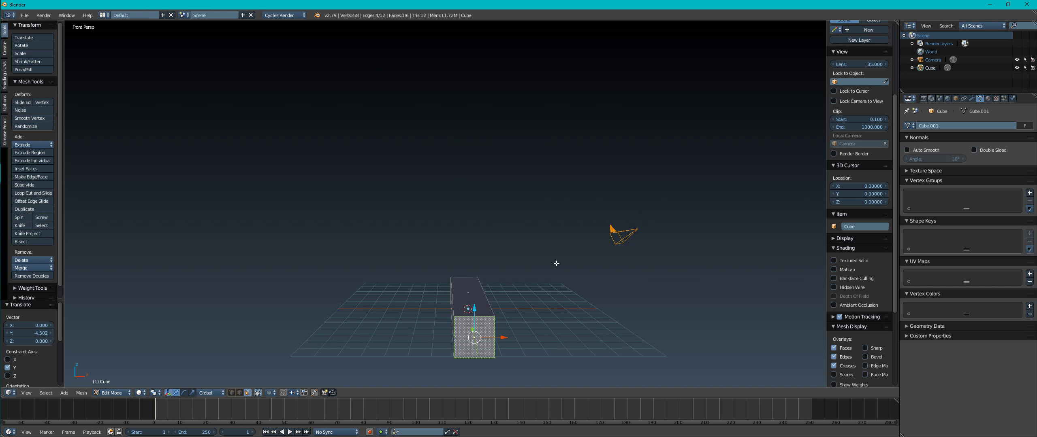
{"action": "key", "text": "KP_7"}
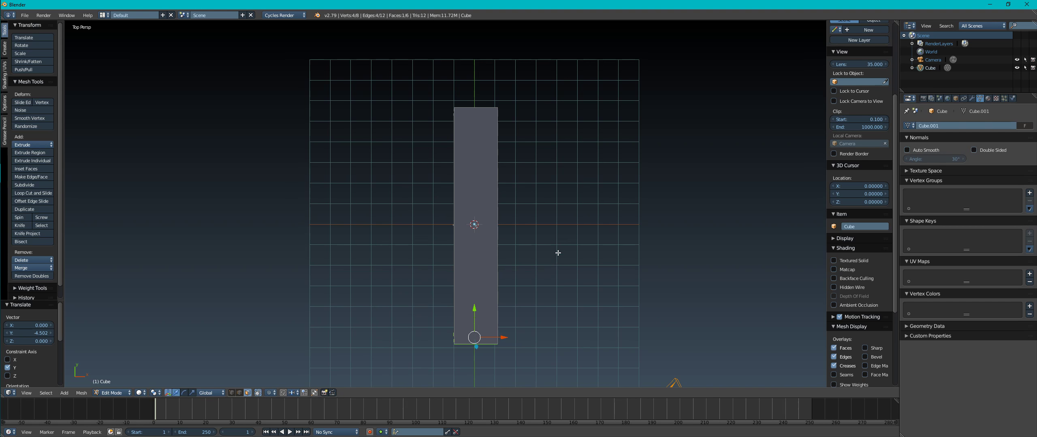
{"action": "middle_click_drag", "start_coordinate": [556, 261], "coordinate": [522, 250], "text": "shift"}
{"action": "key", "text": "g"}
{"action": "key", "text": "y"}
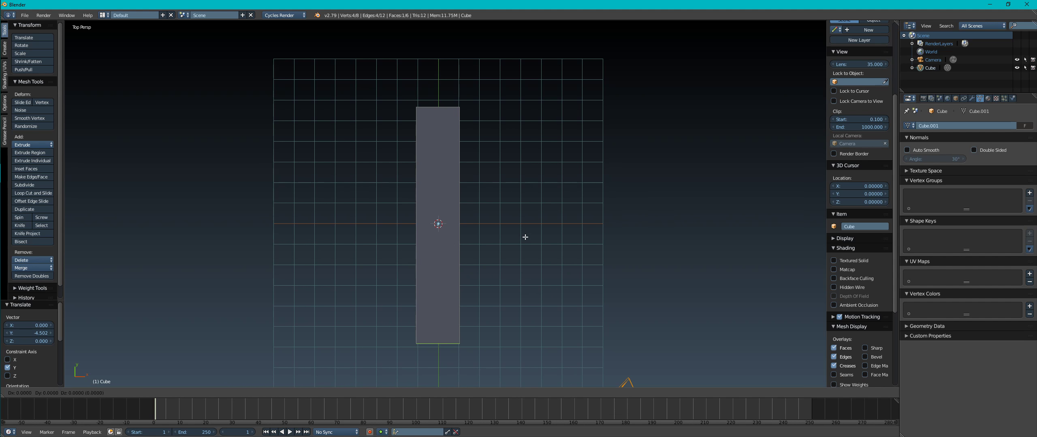
{"action": "left_click", "coordinate": [517, 199]}
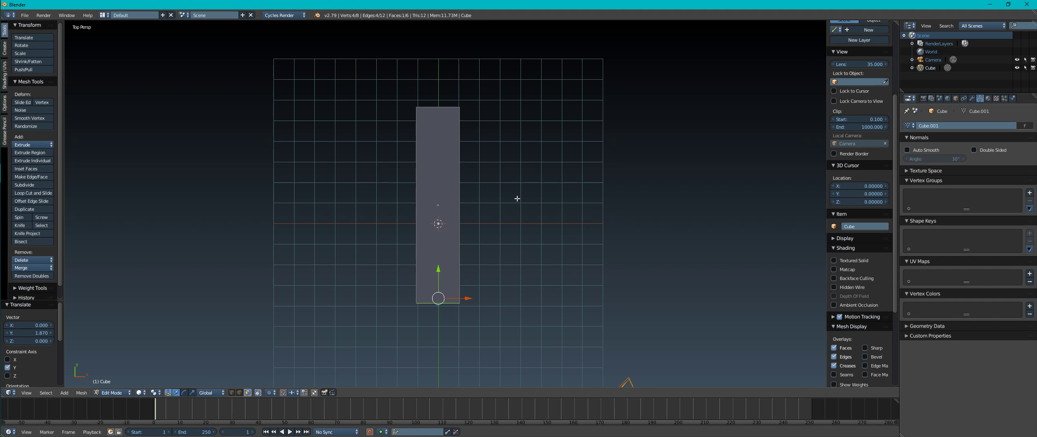
Step: Add two edge loops across the bar with zero slide and spread them apart to about 1.5 times along Y
{"action": "key", "text": "a"}
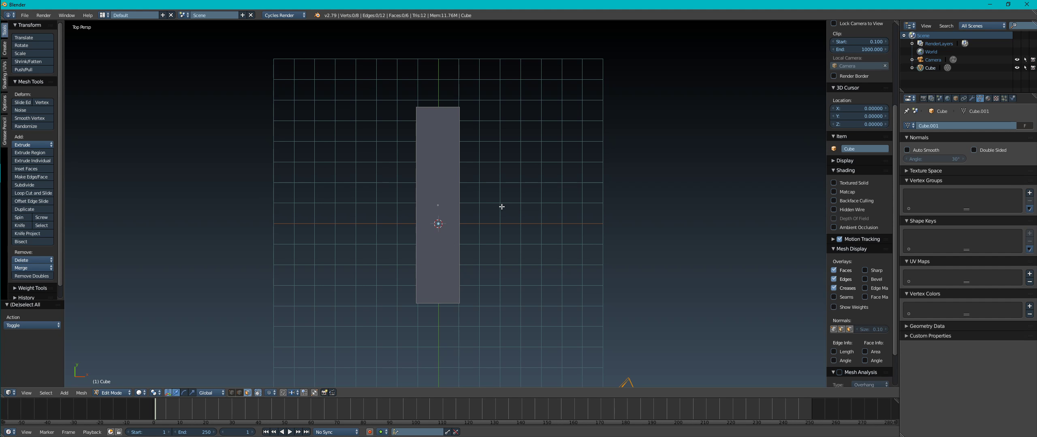
{"action": "key", "text": "ctrl+r"}
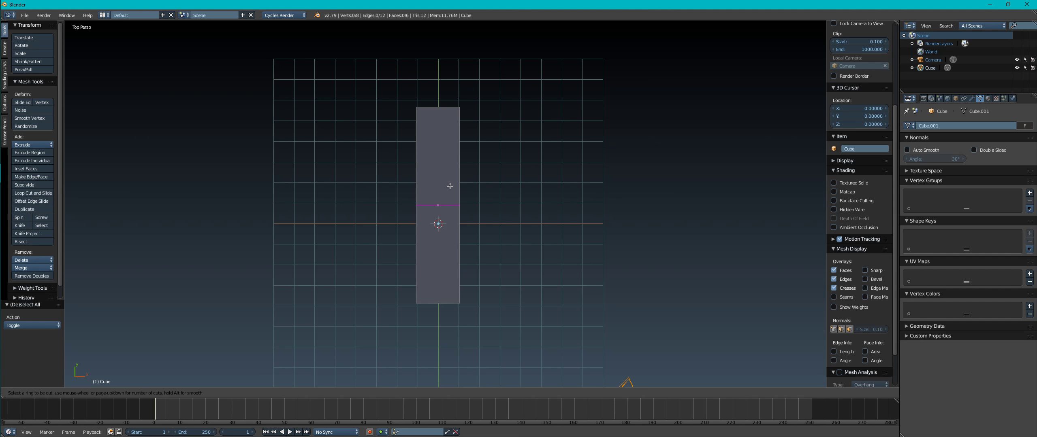
{"action": "scroll", "coordinate": [455, 174], "scroll_direction": "up", "scroll_amount": 1}
{"action": "left_click", "coordinate": [455, 174]}
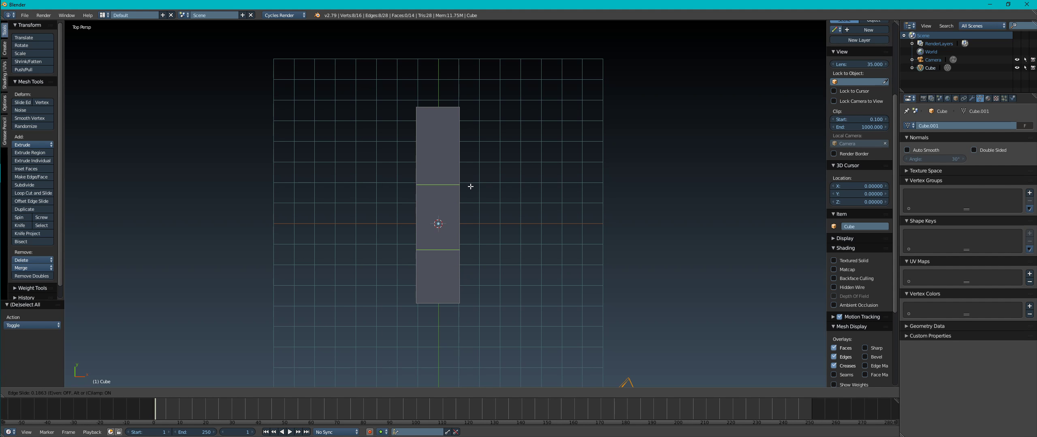
{"action": "type", "text": "0"}
{"action": "key", "text": "Return"}
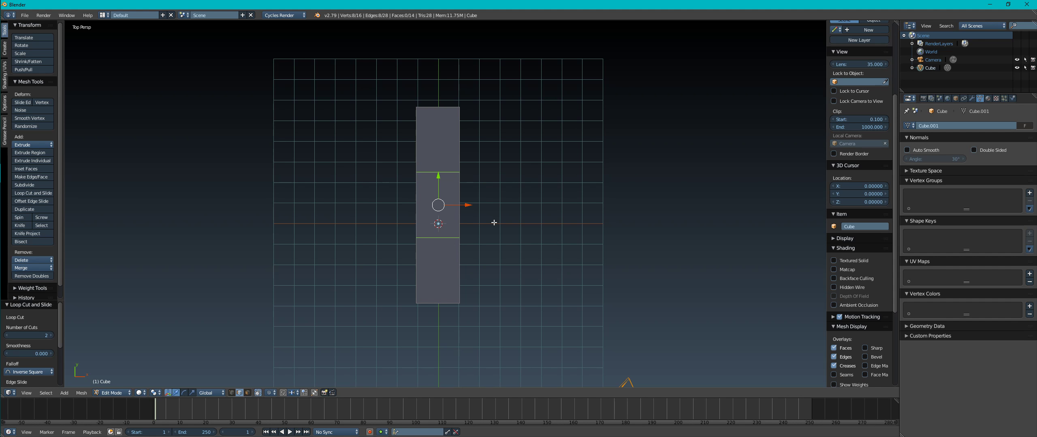
{"action": "key", "text": "s"}
{"action": "key", "text": "y"}
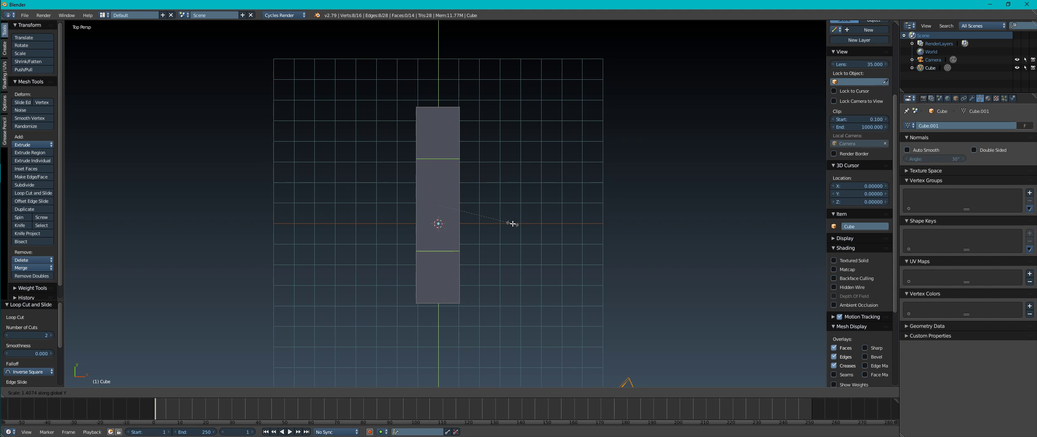
{"action": "left_click", "coordinate": [518, 225]}
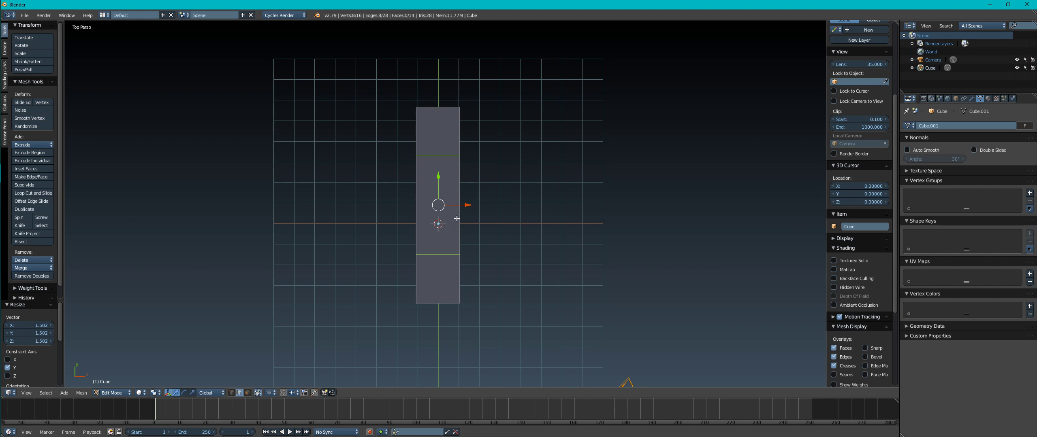
Step: Add two evenly spaced edge loops across the bar's middle section without sliding them
{"action": "key", "text": "ctrl+r"}
{"action": "scroll", "coordinate": [449, 218], "scroll_direction": "up", "scroll_amount": 1}
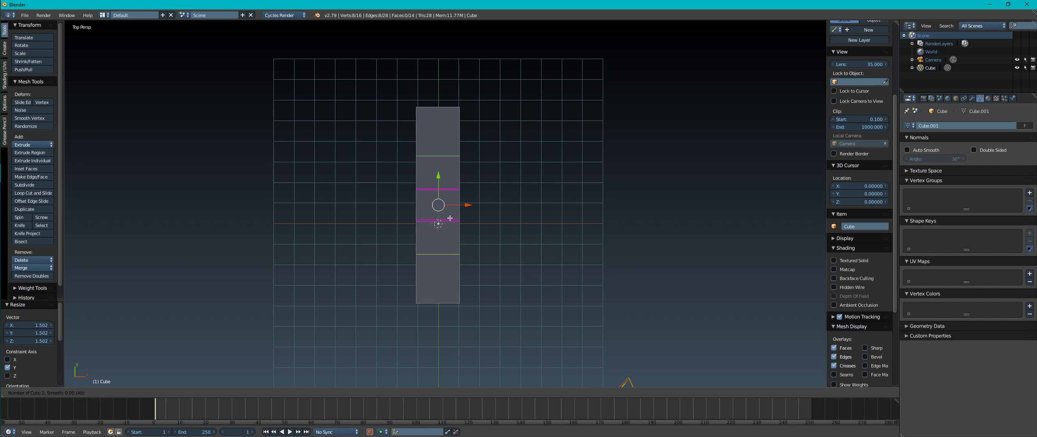
{"action": "left_click", "coordinate": [450, 219]}
{"action": "right_click", "coordinate": [450, 218]}
Step: Extrude the two end faces and the middle face of the bar's long side about 2.8 units along X to form an E
{"action": "middle_click_drag", "start_coordinate": [483, 162], "coordinate": [424, 174]}
{"action": "left_click", "coordinate": [247, 393]}
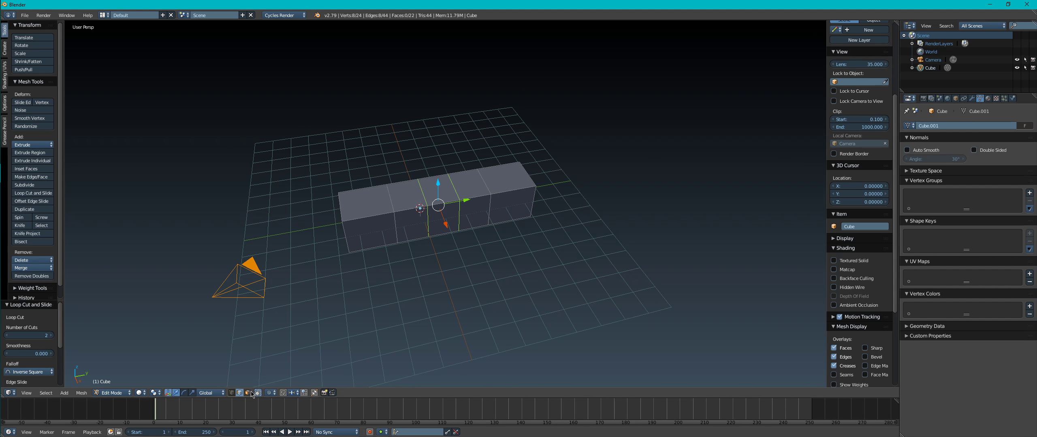
{"action": "right_click", "coordinate": [511, 206]}
{"action": "right_click", "coordinate": [356, 234], "text": "shift"}
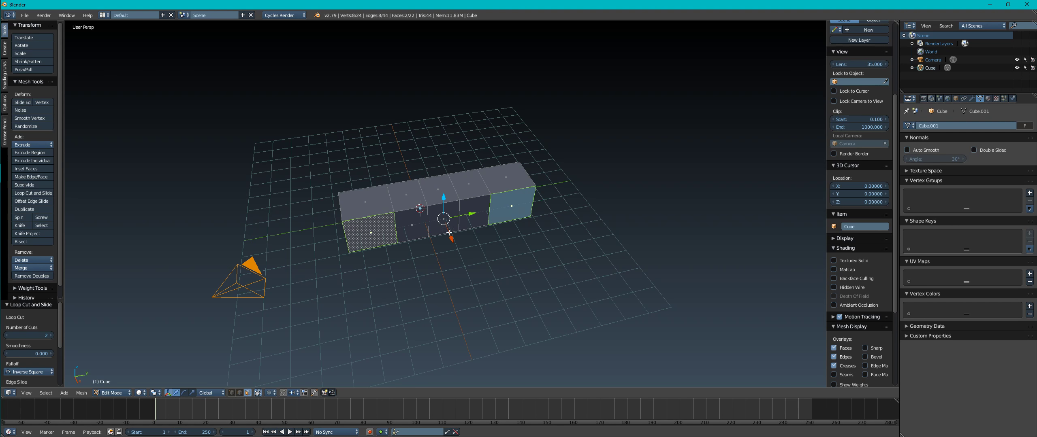
{"action": "left_click", "coordinate": [448, 219]}
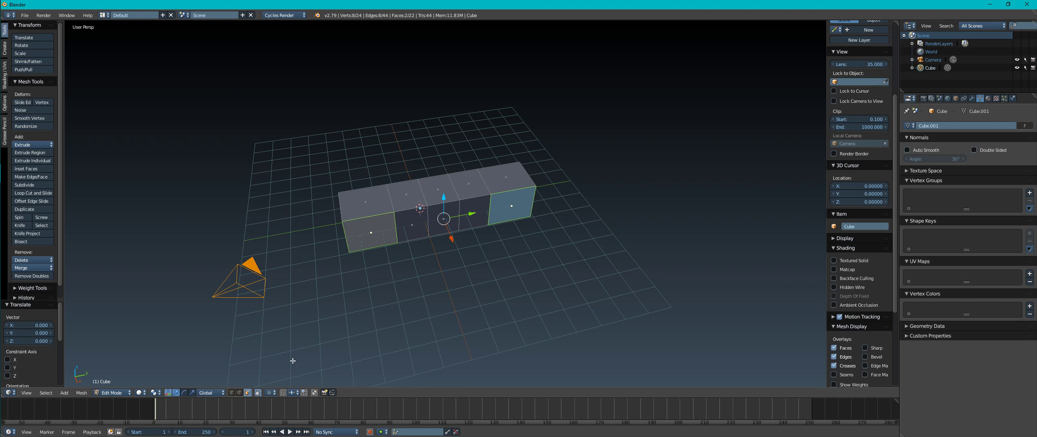
{"action": "left_click", "coordinate": [168, 393]}
{"action": "right_click", "coordinate": [448, 216], "text": "shift"}
{"action": "mouse_move", "coordinate": [448, 216]}
{"action": "middle_mouse_down"}
{"action": "mouse_move", "coordinate": [478, 210]}
{"action": "mouse_move", "coordinate": [461, 220]}
{"action": "middle_mouse_up"}
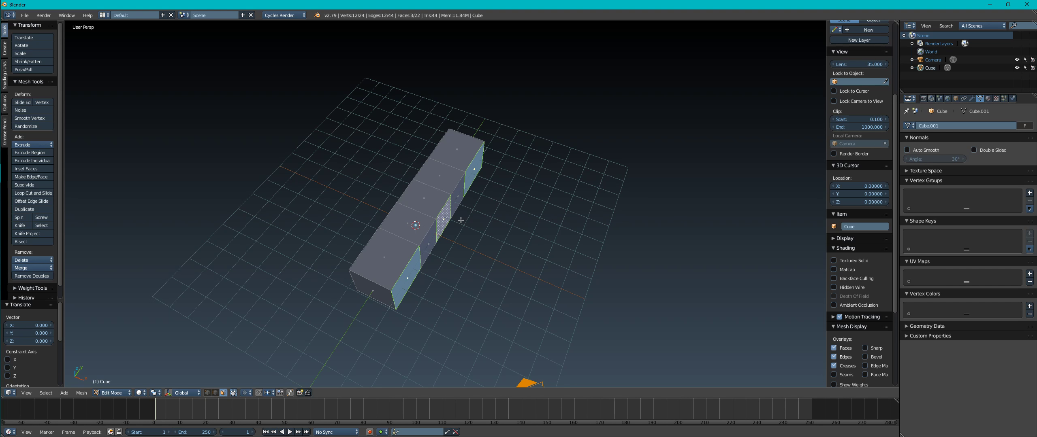
{"action": "key", "text": "KP_7"}
{"action": "key", "text": "e"}
{"action": "key", "text": "x"}
{"action": "left_click", "coordinate": [518, 234]}
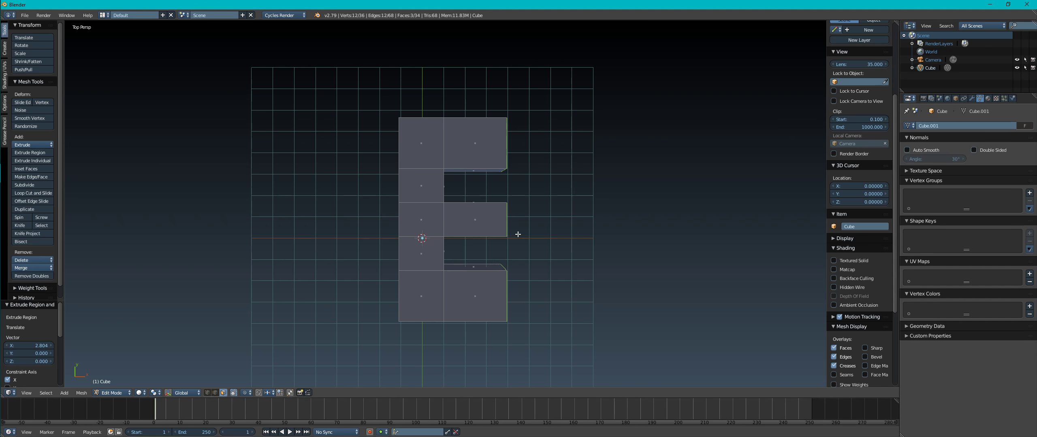
Step: Shorten the E's middle arm by moving its end face about 1.04 units inward along X, adjusted back outward by about 0.81
{"action": "middle_click_drag", "start_coordinate": [515, 222], "coordinate": [489, 186]}
{"action": "right_click", "coordinate": [491, 180]}
{"action": "right_click", "coordinate": [505, 219]}
{"action": "mouse_move", "coordinate": [506, 218]}
{"action": "middle_mouse_down"}
{"action": "mouse_move", "coordinate": [556, 246]}
{"action": "mouse_move", "coordinate": [511, 223]}
{"action": "middle_mouse_up"}
{"action": "key", "text": "g"}
{"action": "key", "text": "x"}
{"action": "left_click", "coordinate": [534, 245]}
{"action": "key", "text": "g"}
{"action": "key", "text": "x"}
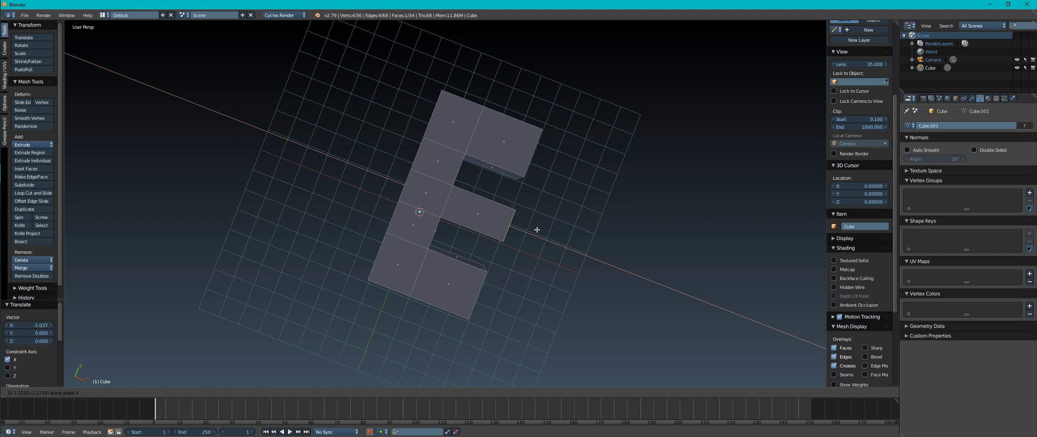
{"action": "left_click", "coordinate": [530, 222]}
Step: Move the middle arm's end face slightly further inward along X and view the finished E in Object Mode
{"action": "scroll", "coordinate": [465, 220], "scroll_direction": "up", "scroll_amount": 5}
{"action": "scroll", "coordinate": [440, 224], "scroll_direction": "down", "scroll_amount": 8}
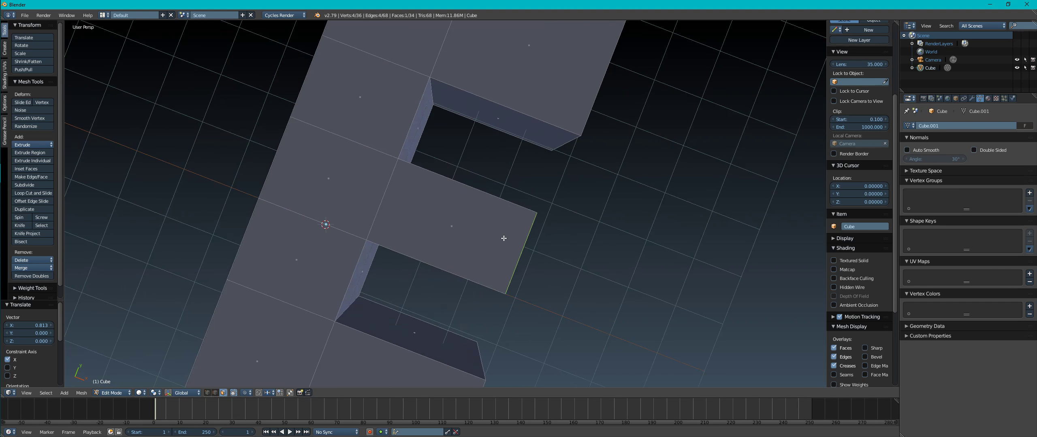
{"action": "middle_click_drag", "start_coordinate": [500, 235], "coordinate": [515, 205]}
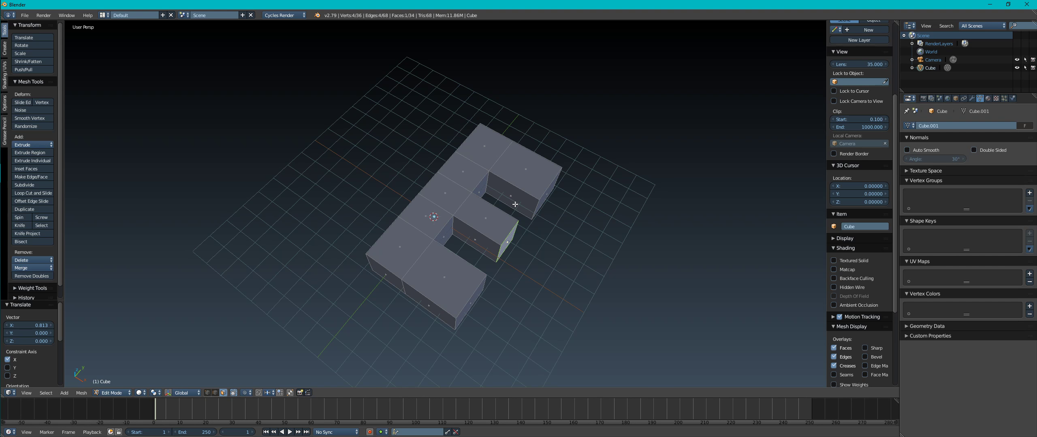
{"action": "middle_click_drag", "start_coordinate": [483, 207], "coordinate": [469, 211]}
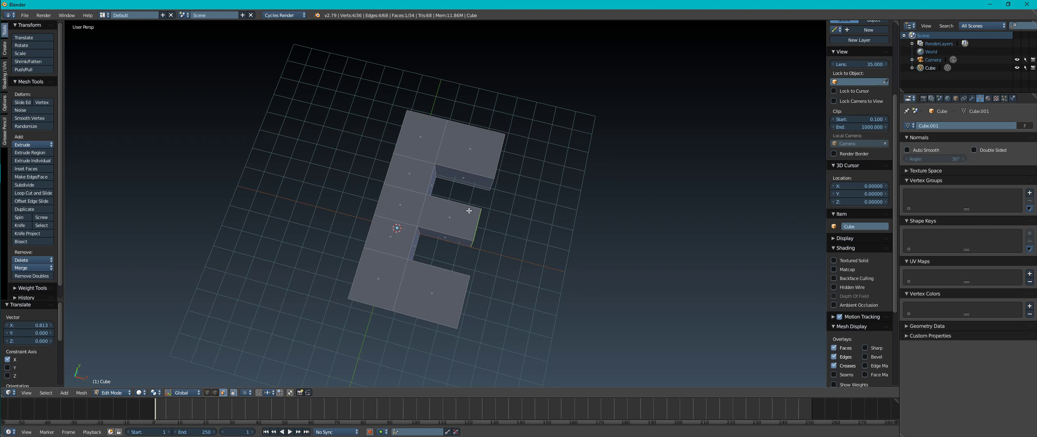
{"action": "middle_click_drag", "start_coordinate": [486, 220], "coordinate": [509, 209]}
{"action": "key", "text": "g"}
{"action": "key", "text": "x"}
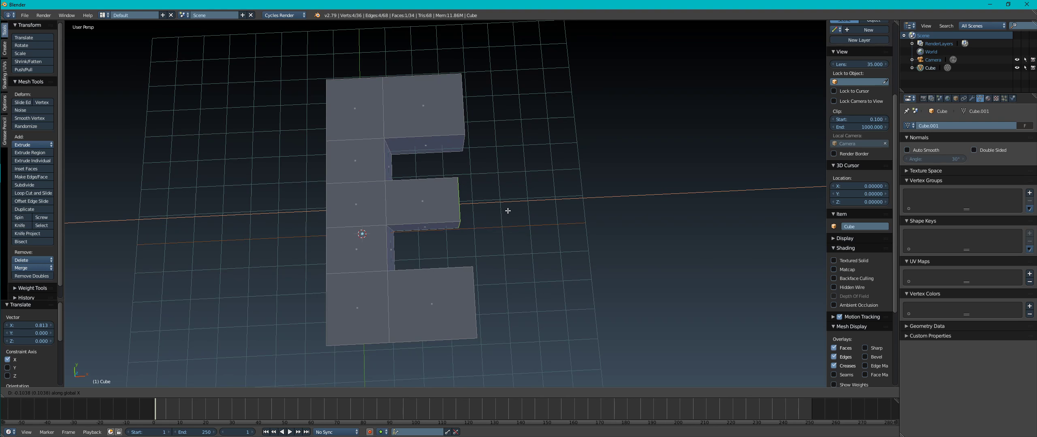
{"action": "left_click", "coordinate": [489, 213]}
{"action": "middle_click_drag", "start_coordinate": [491, 213], "coordinate": [464, 243]}
{"action": "scroll", "coordinate": [464, 211], "scroll_direction": "up", "scroll_amount": 5}
{"action": "scroll", "coordinate": [463, 211], "scroll_direction": "down", "scroll_amount": 5}
{"action": "key", "text": "Tab"}
{"action": "scroll", "coordinate": [440, 261], "scroll_direction": "up", "scroll_amount": 3}
{"action": "scroll", "coordinate": [438, 260], "scroll_direction": "down", "scroll_amount": 3}
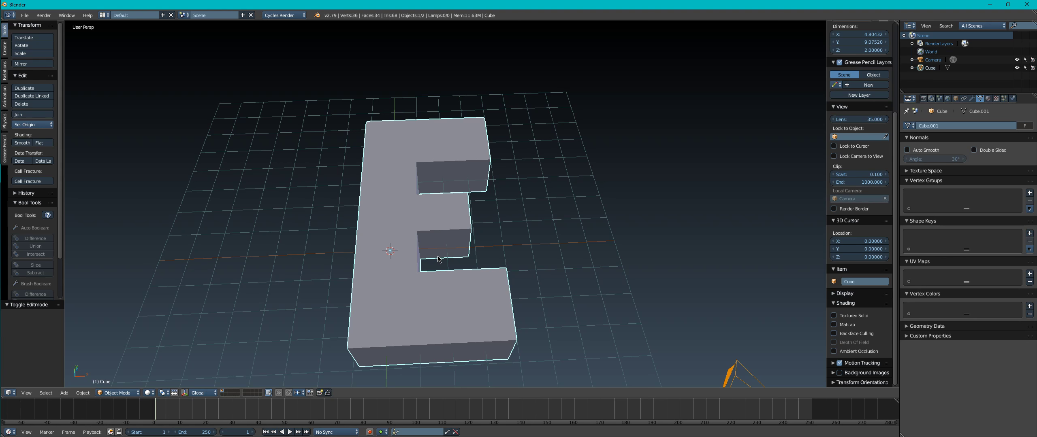
{"action": "key", "text": "Tab"}
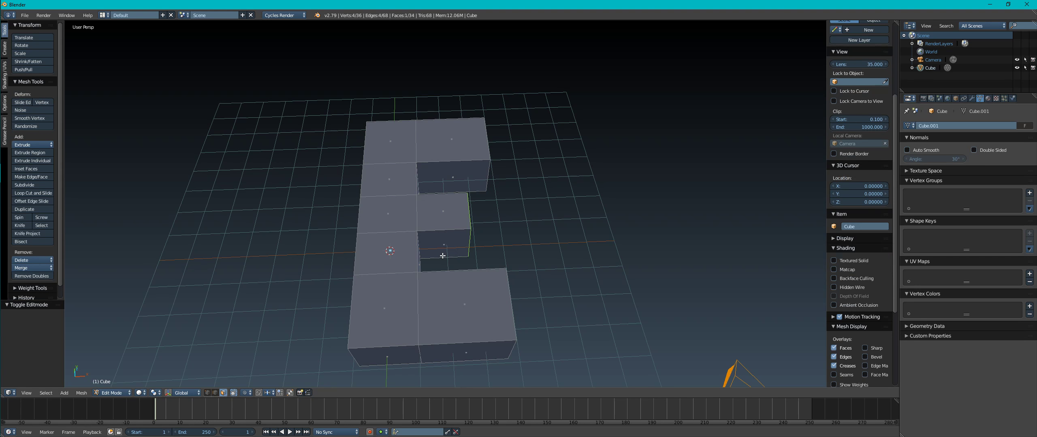
{"action": "key", "text": "a"}
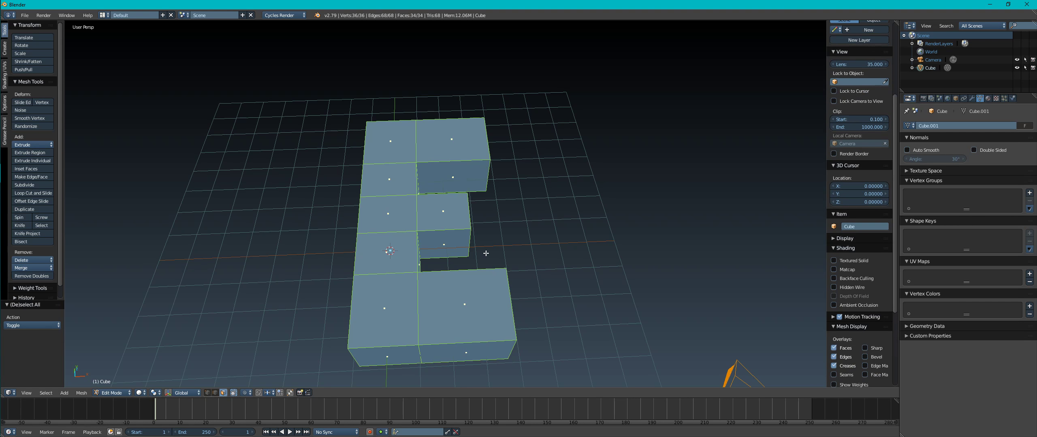
{"action": "key", "text": "ctrl+b"}
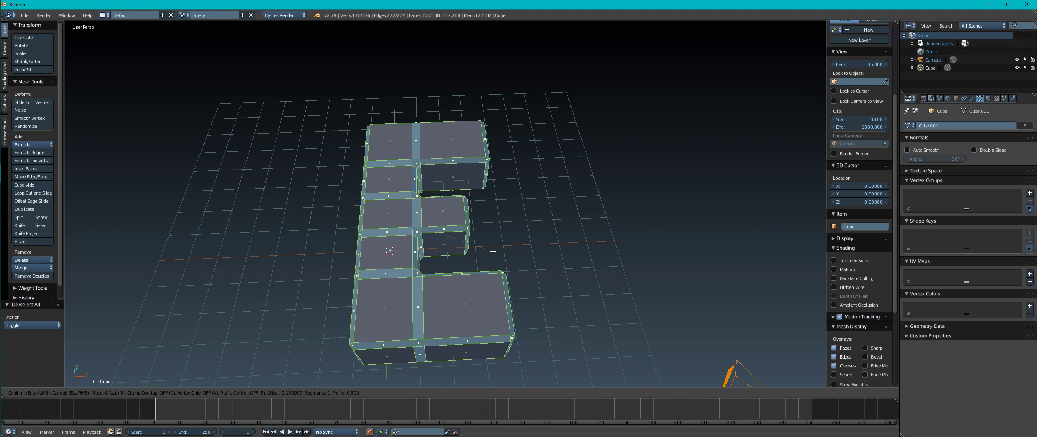
{"action": "scroll", "coordinate": [492, 247], "scroll_direction": "up", "scroll_amount": 3}
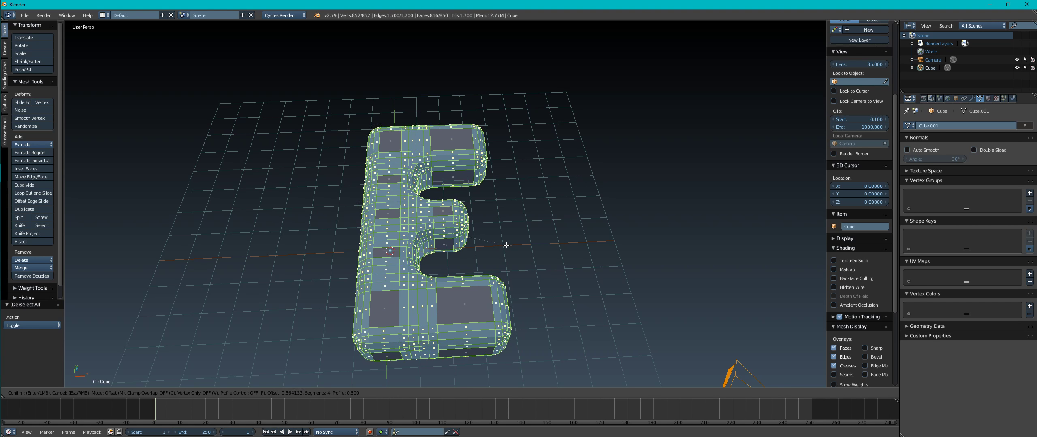
{"action": "key", "text": "Escape"}
{"action": "middle_click_drag", "start_coordinate": [442, 247], "coordinate": [429, 221]}
{"action": "key", "text": "Tab"}
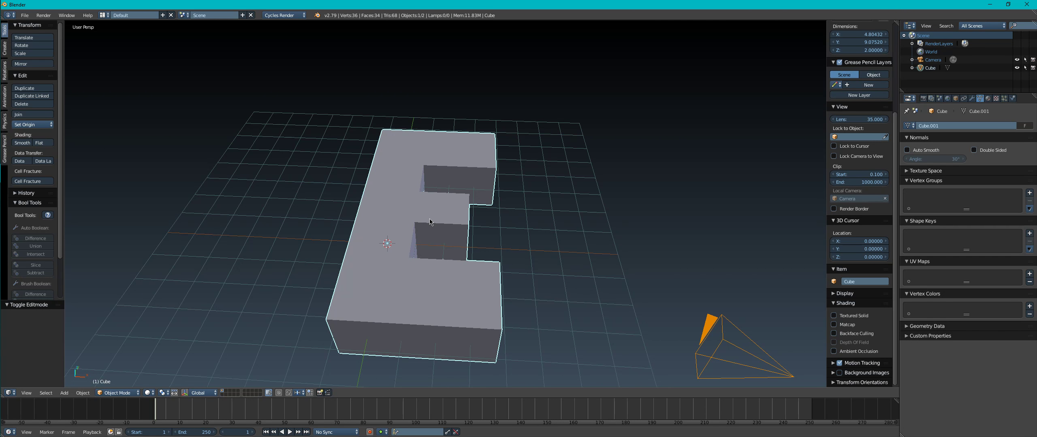
Step: Add a mesh plane and scale it up to about 16.6 by 16.6 units as a floor for the E
{"action": "key", "text": "shift+a"}
{"action": "mouse_move", "coordinate": [429, 219]}
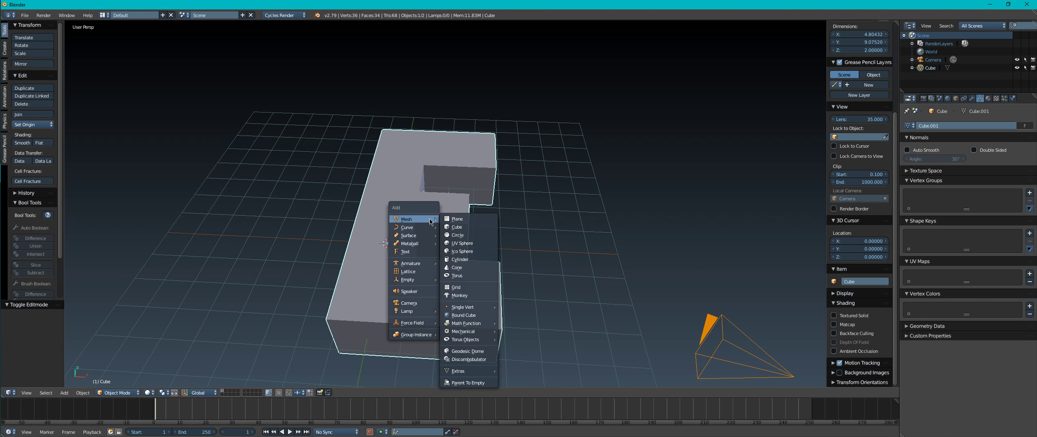
{"action": "left_click", "coordinate": [454, 219]}
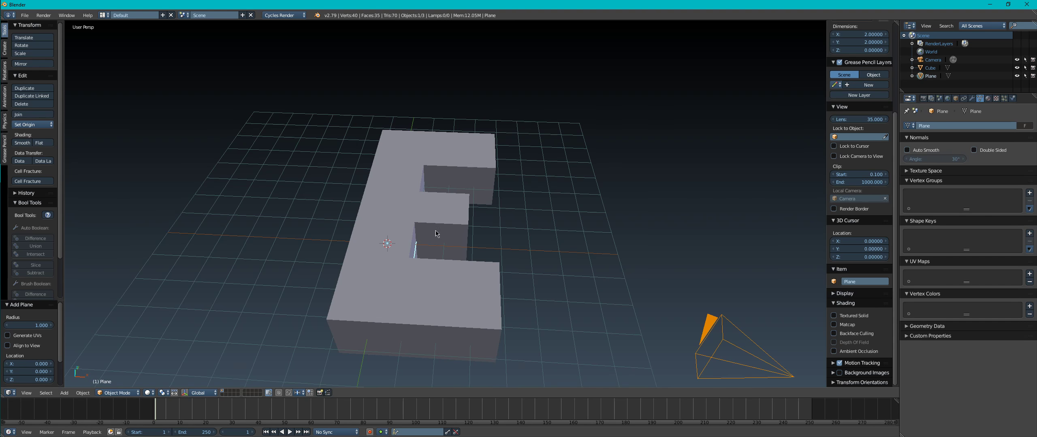
{"action": "key", "text": "s"}
{"action": "left_click", "coordinate": [783, 297]}
Step: Move the floor plane about 1.8 units along the X axis beneath the letter
{"action": "middle_click_drag", "start_coordinate": [560, 294], "coordinate": [449, 263]}
{"action": "key", "text": "g"}
{"action": "key", "text": "x"}
{"action": "left_click", "coordinate": [473, 263]}
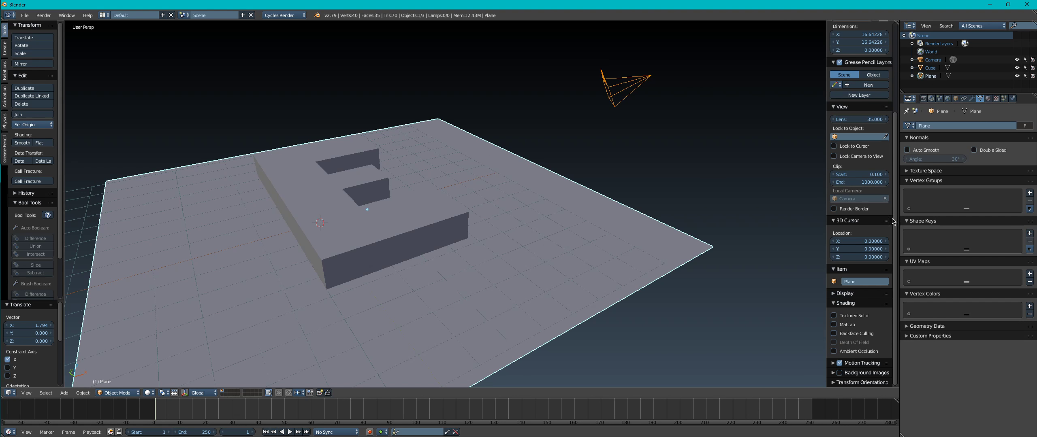
Step: Assign the existing Material to the plane and make its surface a Glossy BSDF with a roughness of 0.1
{"action": "left_click", "coordinate": [988, 98]}
{"action": "left_click", "coordinate": [908, 156]}
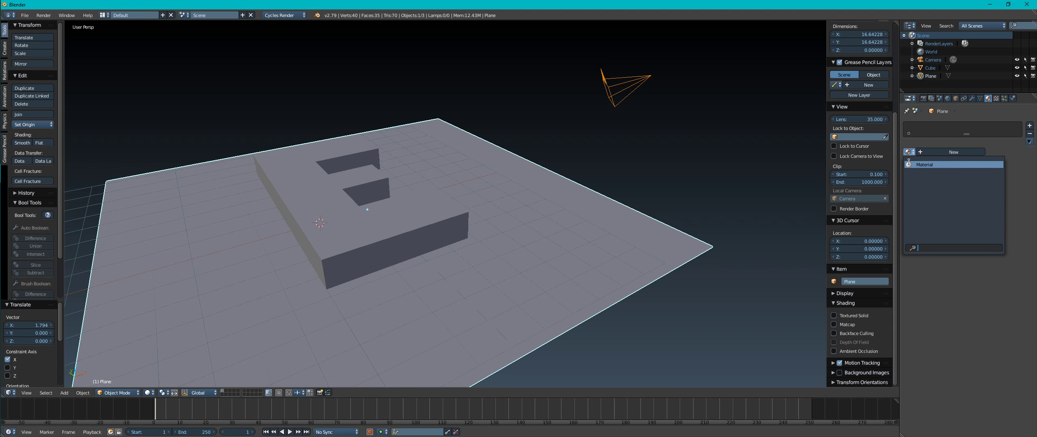
{"action": "left_click", "coordinate": [911, 167]}
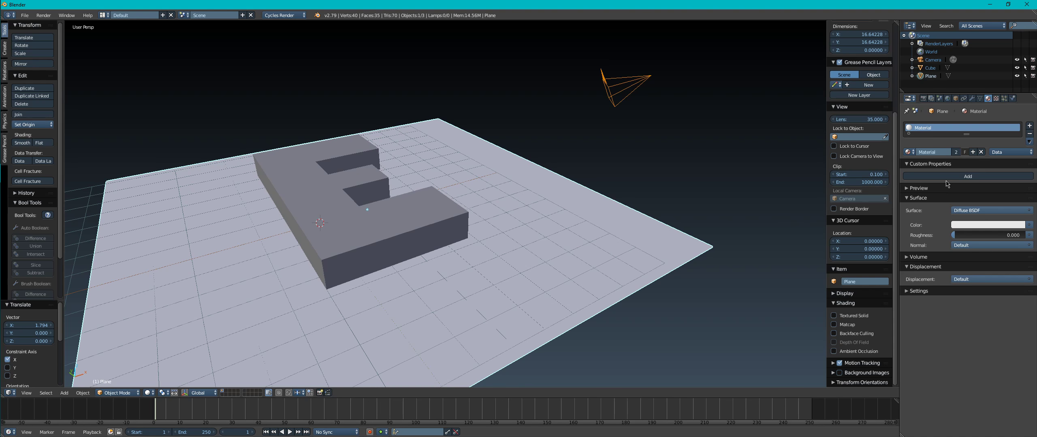
{"action": "left_click", "coordinate": [967, 212]}
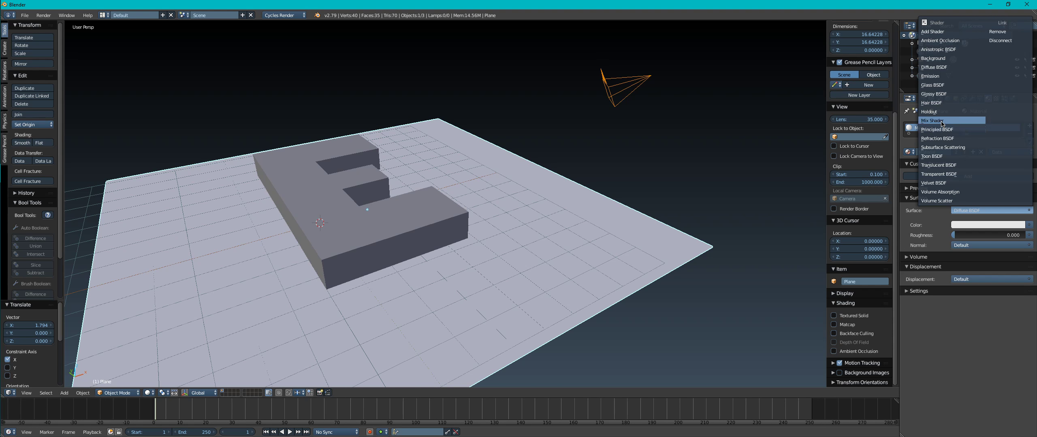
{"action": "left_click", "coordinate": [940, 94]}
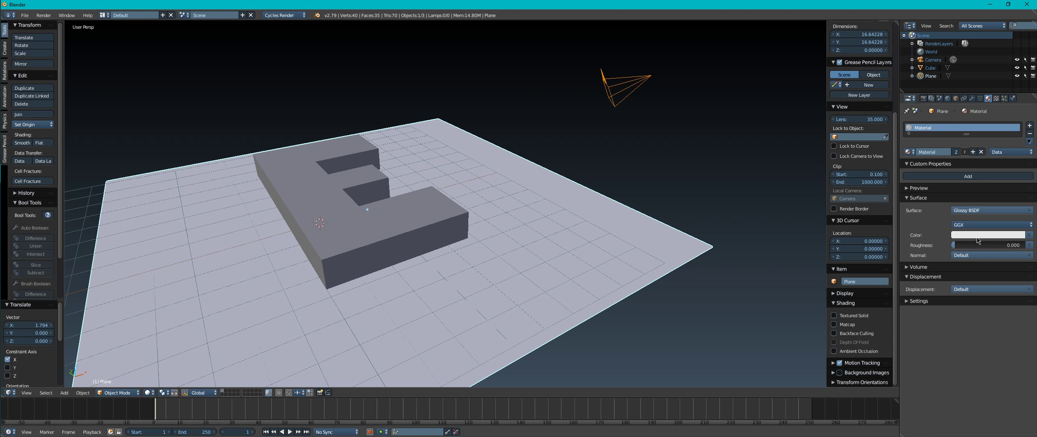
{"action": "left_click", "coordinate": [936, 190]}
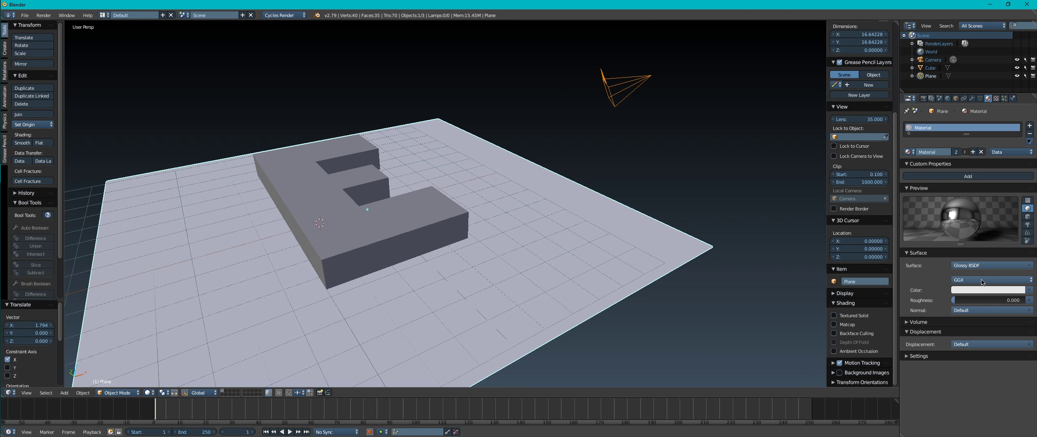
{"action": "left_click", "coordinate": [975, 300]}
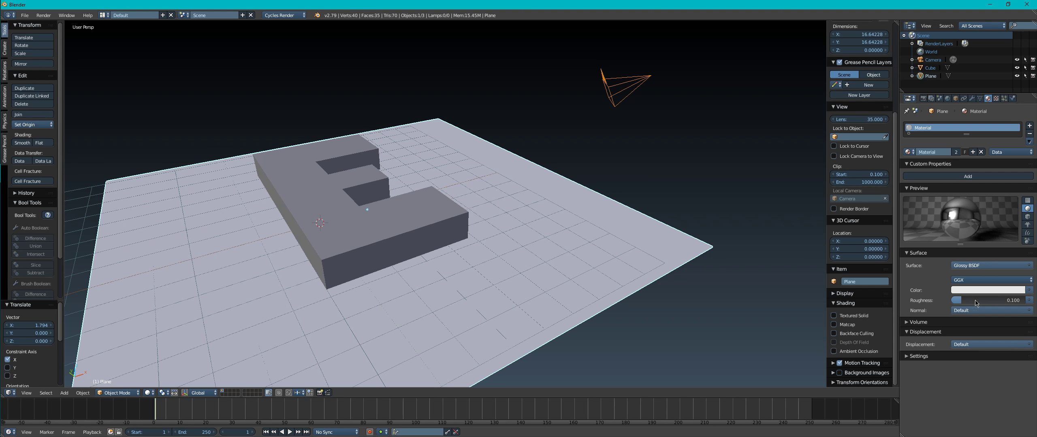
Step: Create a new material named Light on the letter E and set its surface to Emission
{"action": "right_click", "coordinate": [425, 196]}
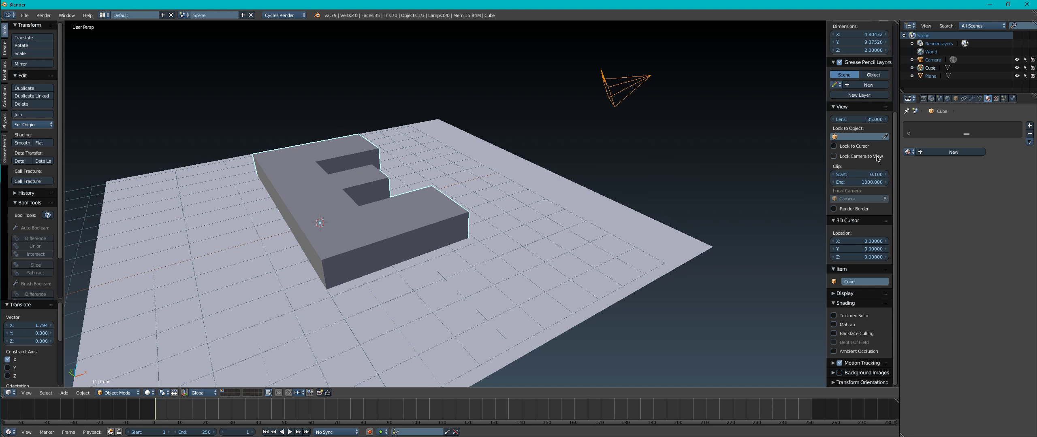
{"action": "left_click", "coordinate": [936, 152]}
{"action": "left_click", "coordinate": [937, 153]}
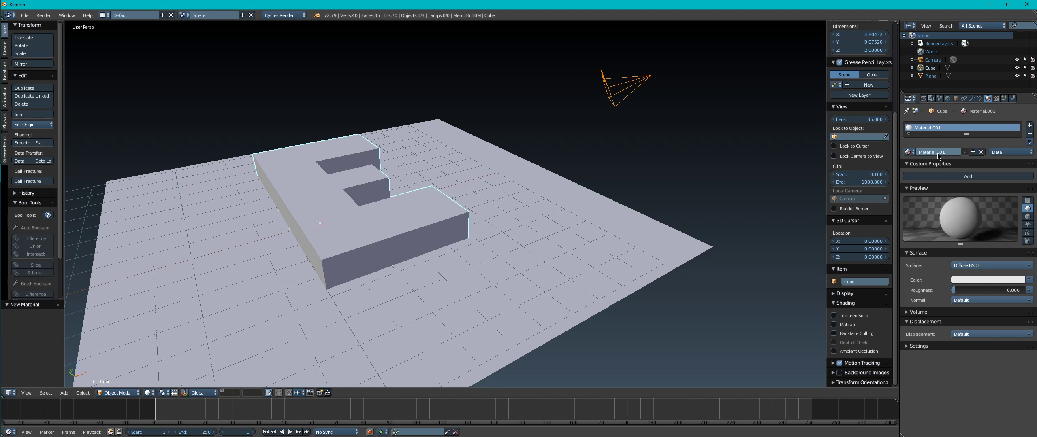
{"action": "type", "text": "Light"}
{"action": "key", "text": "Return"}
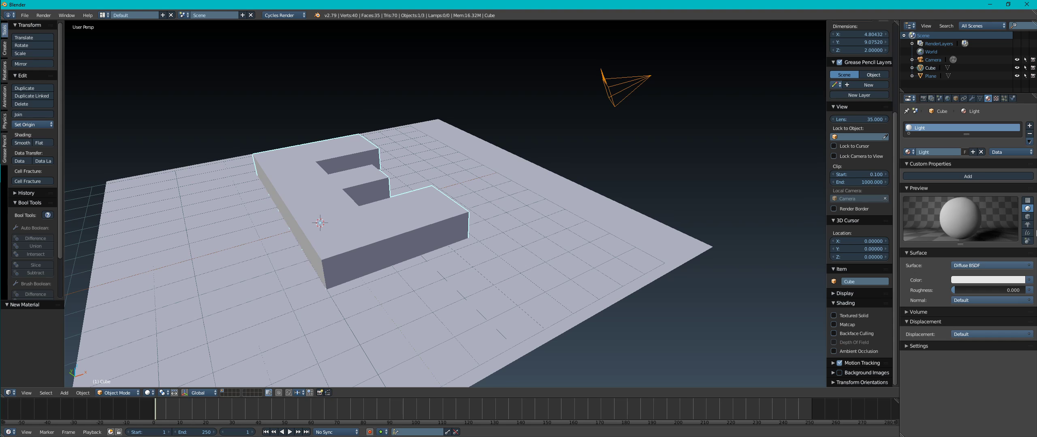
{"action": "left_click", "coordinate": [974, 266]}
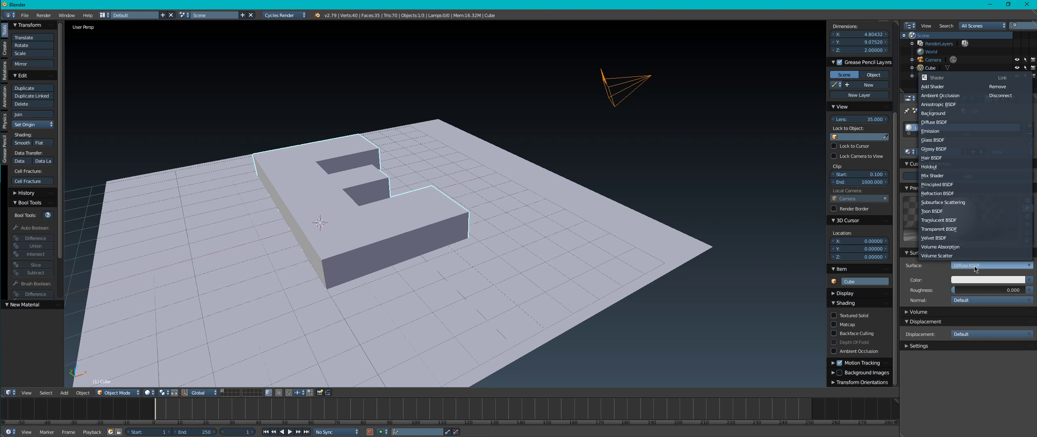
{"action": "left_click", "coordinate": [932, 132]}
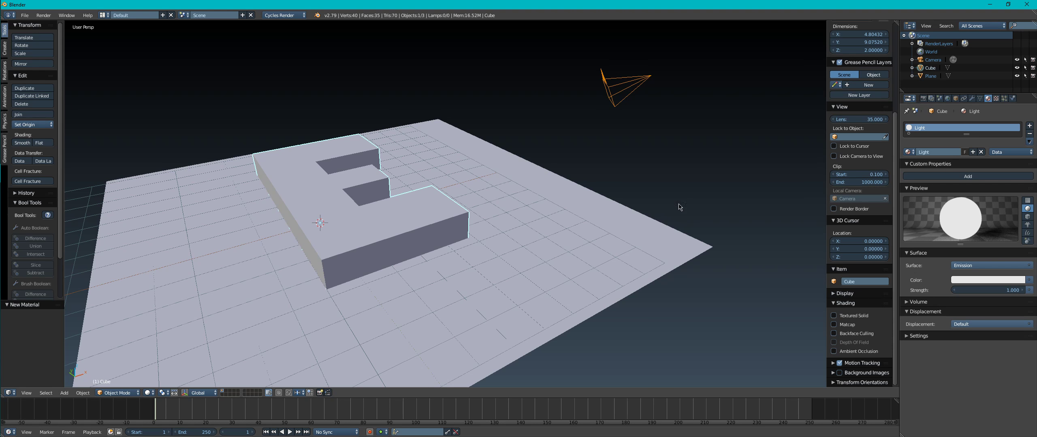
Step: Turn off the world's ambient occlusion and set the world background color to black
{"action": "left_click", "coordinate": [948, 99]}
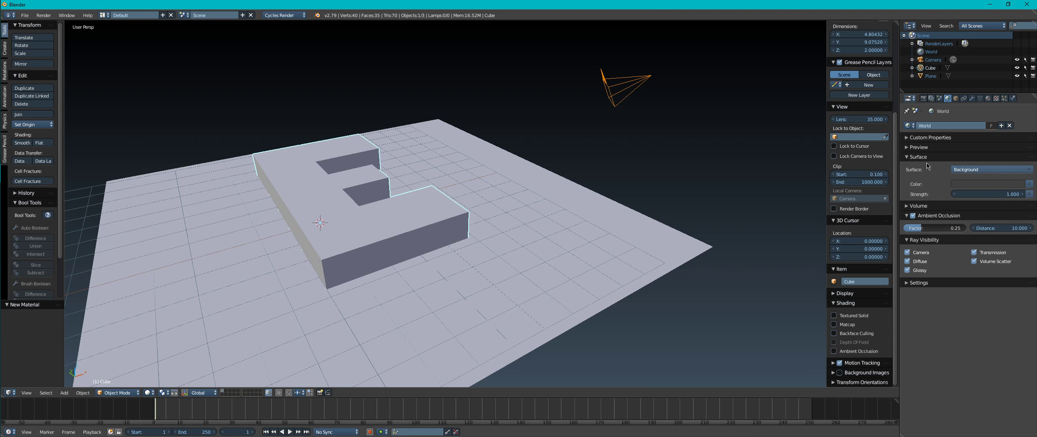
{"action": "left_click", "coordinate": [913, 216]}
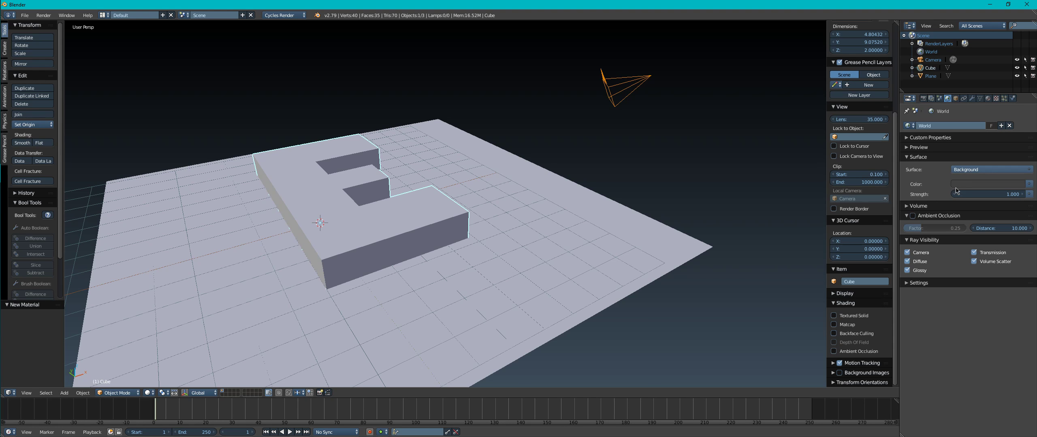
{"action": "left_click", "coordinate": [958, 184]}
{"action": "left_click_drag", "start_coordinate": [1017, 88], "coordinate": [1018, 127]}
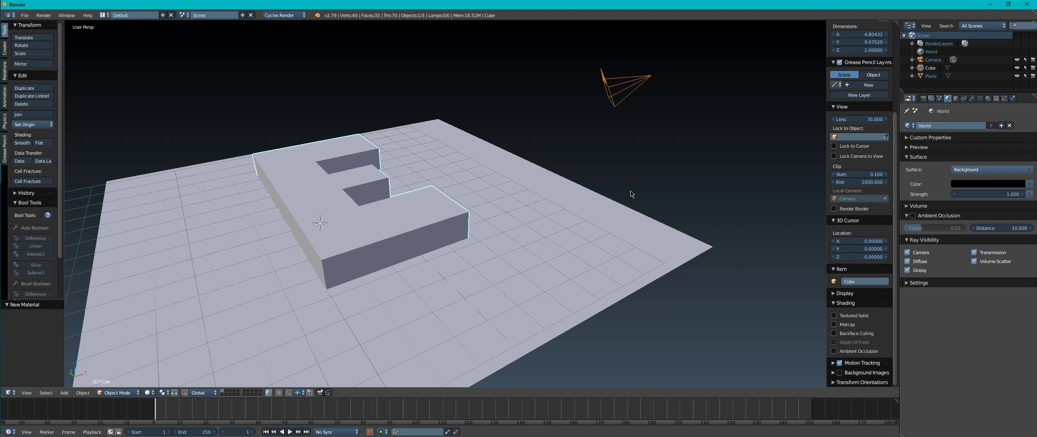
Step: Save the scene to the Desktop as LetterLogo.blend
{"action": "middle_click_drag", "start_coordinate": [431, 143], "coordinate": [553, 181]}
{"action": "scroll", "coordinate": [553, 181], "scroll_direction": "down", "scroll_amount": 5}
{"action": "middle_click_drag", "start_coordinate": [629, 166], "coordinate": [530, 206]}
{"action": "scroll", "coordinate": [530, 206], "scroll_direction": "up", "scroll_amount": 6}
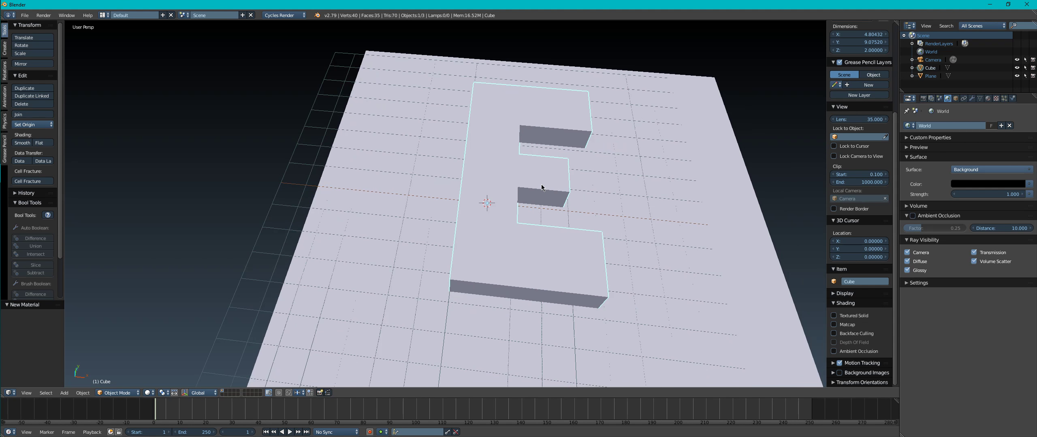
{"action": "key", "text": "ctrl+s"}
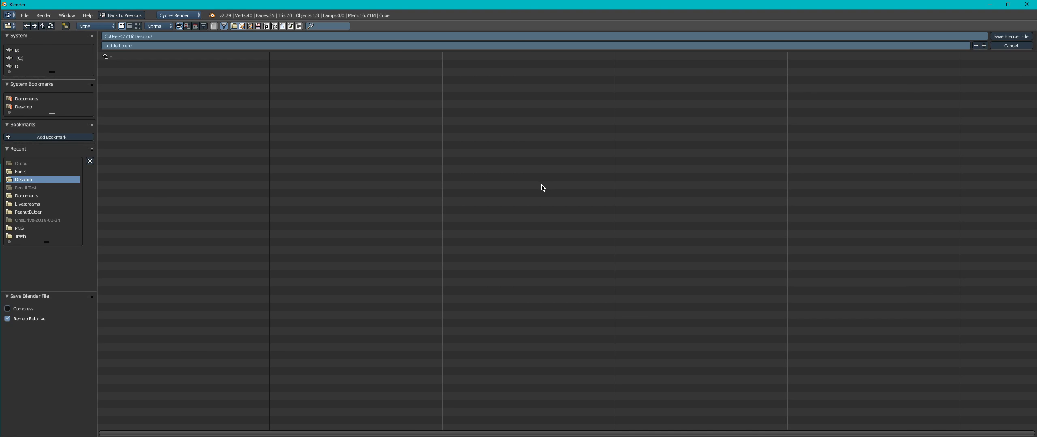
{"action": "left_click", "coordinate": [171, 47]}
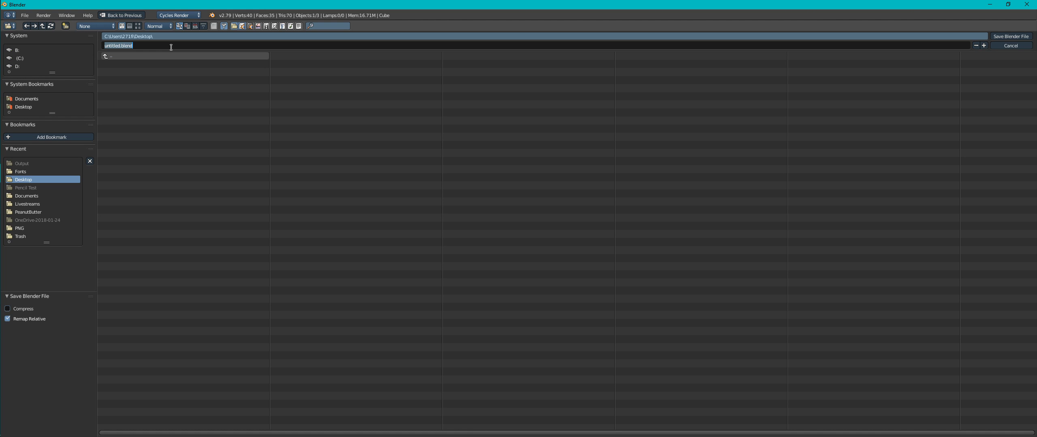
{"action": "type", "text": "LetterLogo.blend"}
{"action": "key", "text": "Return"}
{"action": "key", "text": "Return"}
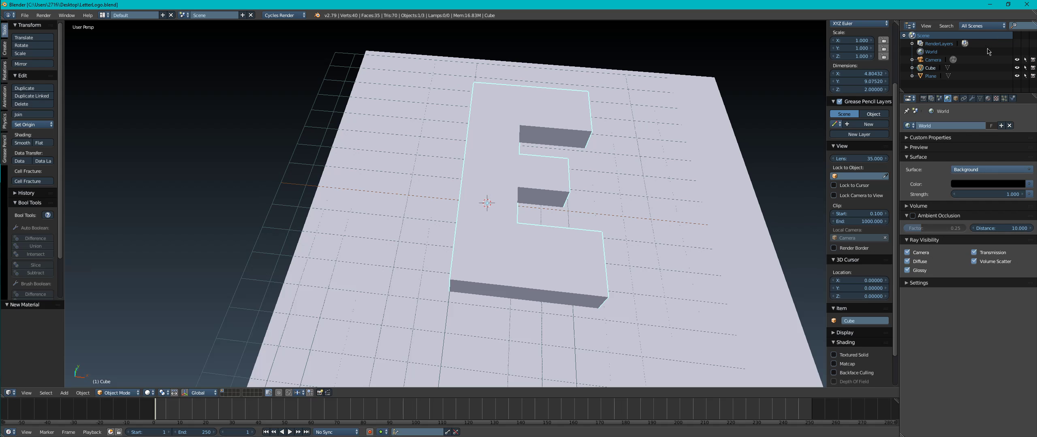
Step: Preview the glowing E in rendered shading from several angles and return to solid shading
{"action": "middle_click_drag", "start_coordinate": [495, 230], "coordinate": [484, 222]}
{"action": "key", "text": "shift+z"}
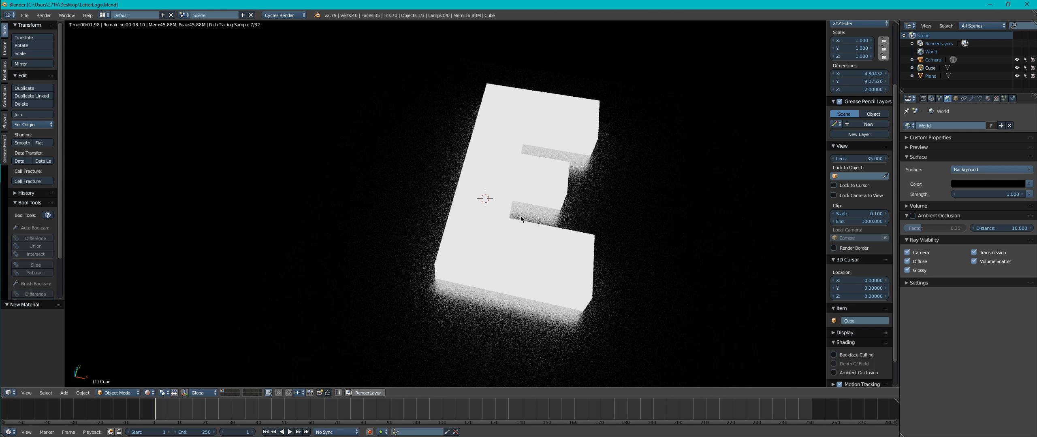
{"action": "middle_click_drag", "start_coordinate": [499, 231], "coordinate": [526, 158]}
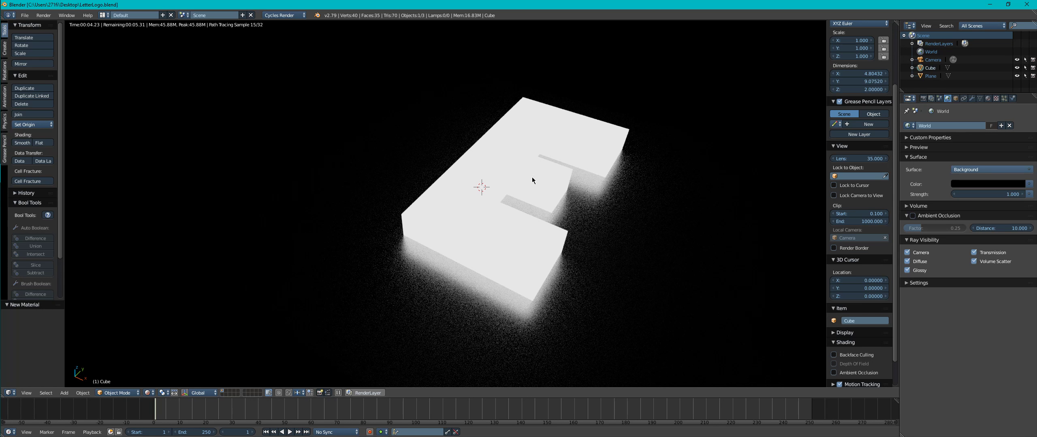
{"action": "middle_click_drag", "start_coordinate": [546, 168], "coordinate": [554, 187]}
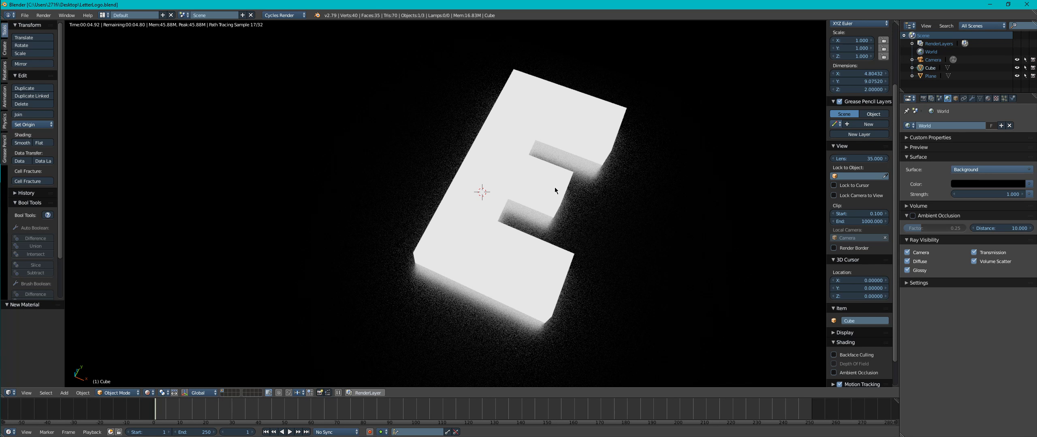
{"action": "key", "text": "shift+z"}
Step: Add seven evenly spaced lengthwise edge loops along the E's spine in Edit Mode without sliding them
{"action": "key", "text": "Tab"}
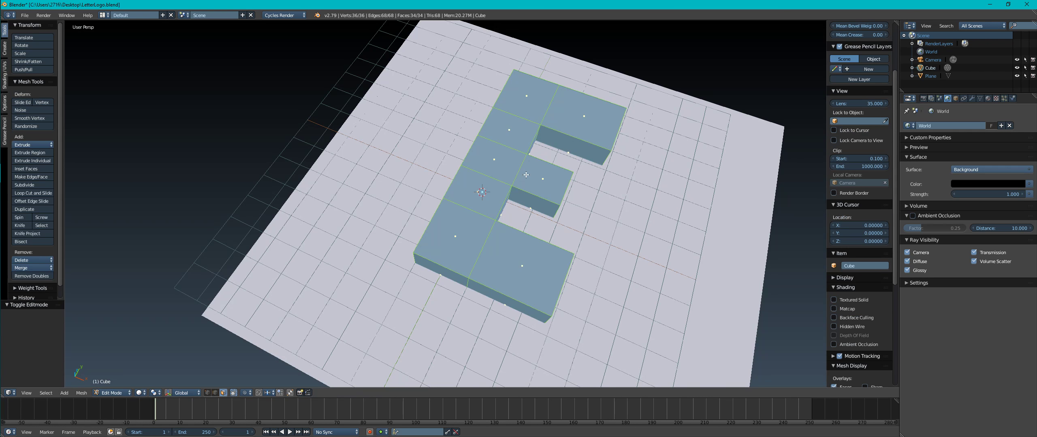
{"action": "key", "text": "ctrl+r"}
{"action": "scroll", "coordinate": [472, 220], "scroll_direction": "up", "scroll_amount": 6}
{"action": "left_click", "coordinate": [472, 221]}
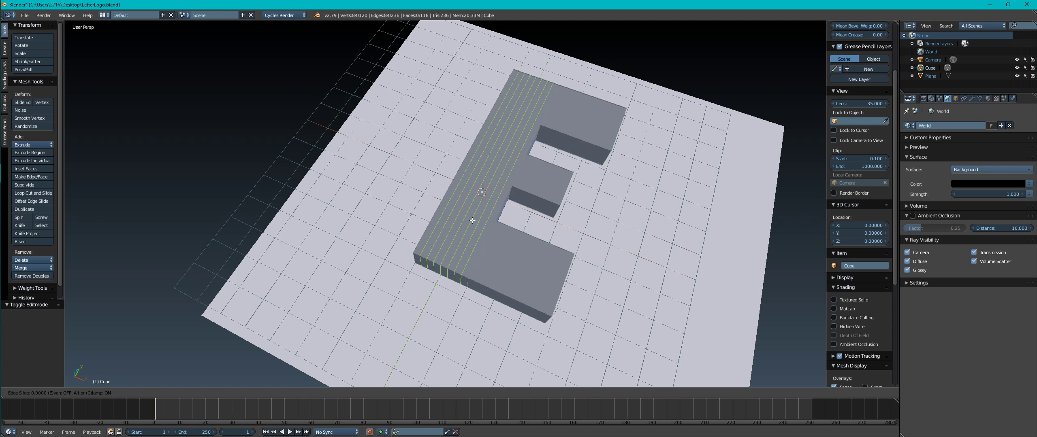
{"action": "right_click", "coordinate": [472, 220]}
Step: Add seven evenly spaced edge loops running lengthwise through the E's top arm
{"action": "middle_click_drag", "start_coordinate": [537, 187], "coordinate": [586, 254]}
{"action": "key", "text": "a"}
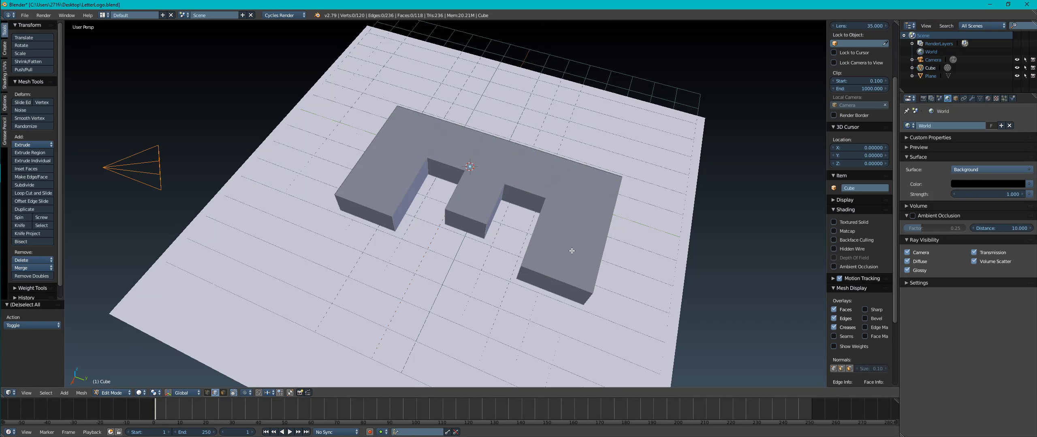
{"action": "key", "text": "ctrl+r"}
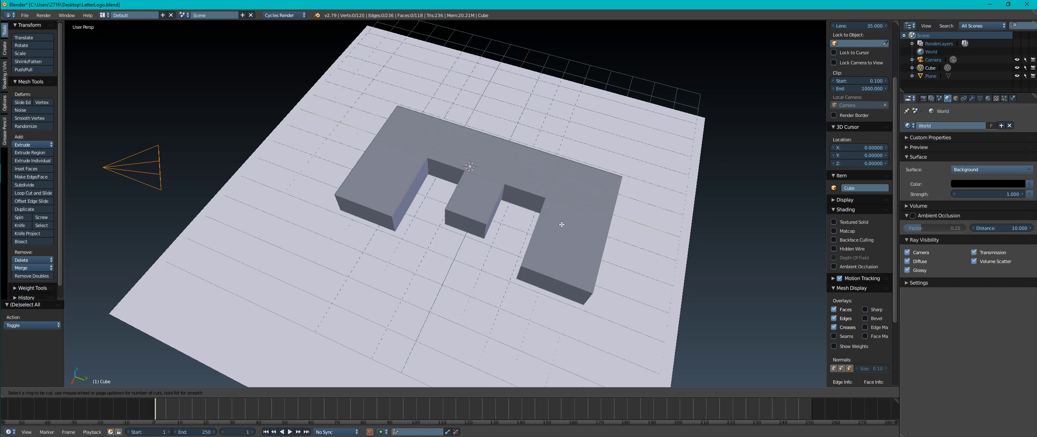
{"action": "scroll", "coordinate": [581, 228], "scroll_direction": "up", "scroll_amount": 4}
{"action": "scroll", "coordinate": [581, 228], "scroll_direction": "up", "scroll_amount": 2}
{"action": "left_click", "coordinate": [581, 228]}
{"action": "left_click", "coordinate": [581, 228]}
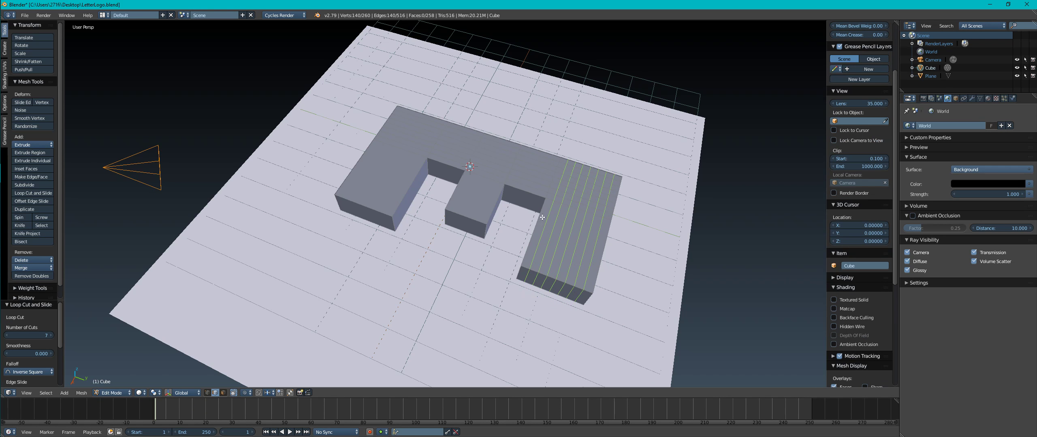
Step: Add seven evenly spaced edge loops running lengthwise through the E's middle arm
{"action": "middle_click_drag", "start_coordinate": [456, 194], "coordinate": [504, 213], "text": "shift"}
{"action": "key", "text": "ctrl+r"}
{"action": "scroll", "coordinate": [530, 209], "scroll_direction": "up", "scroll_amount": 6}
{"action": "left_click", "coordinate": [530, 210]}
{"action": "left_click", "coordinate": [530, 210]}
Step: Add ten evenly spaced edge loops running lengthwise through the E's bottom arm
{"action": "key", "text": "ctrl+r"}
{"action": "scroll", "coordinate": [423, 210], "scroll_direction": "down", "scroll_amount": 2}
{"action": "scroll", "coordinate": [423, 210], "scroll_direction": "up", "scroll_amount": 5}
{"action": "left_click", "coordinate": [423, 209]}
{"action": "left_click", "coordinate": [423, 210]}
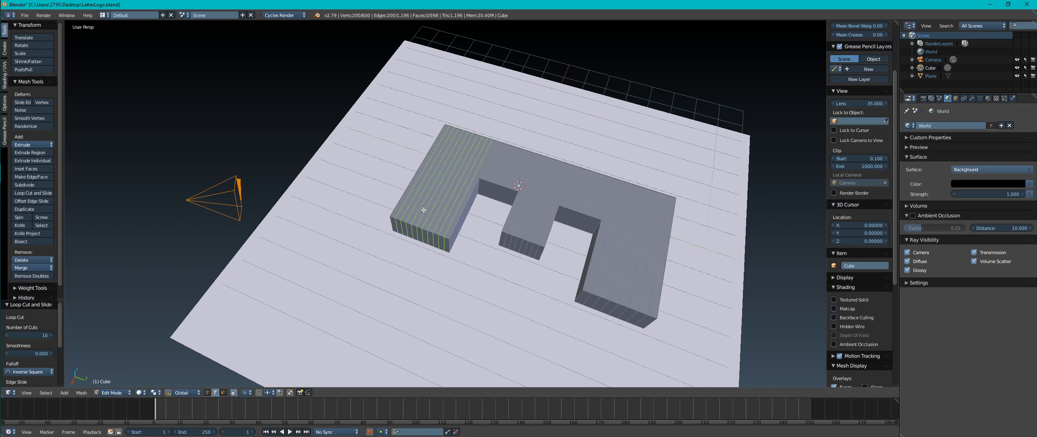
Step: Delete every other face of the E by selecting all faces in face select mode and applying Checker Deselect
{"action": "middle_click_drag", "start_coordinate": [548, 222], "coordinate": [479, 234]}
{"action": "middle_click_drag", "start_coordinate": [383, 221], "coordinate": [373, 152]}
{"action": "scroll", "coordinate": [428, 207], "scroll_direction": "up", "scroll_amount": 3}
{"action": "right_click", "coordinate": [373, 151]}
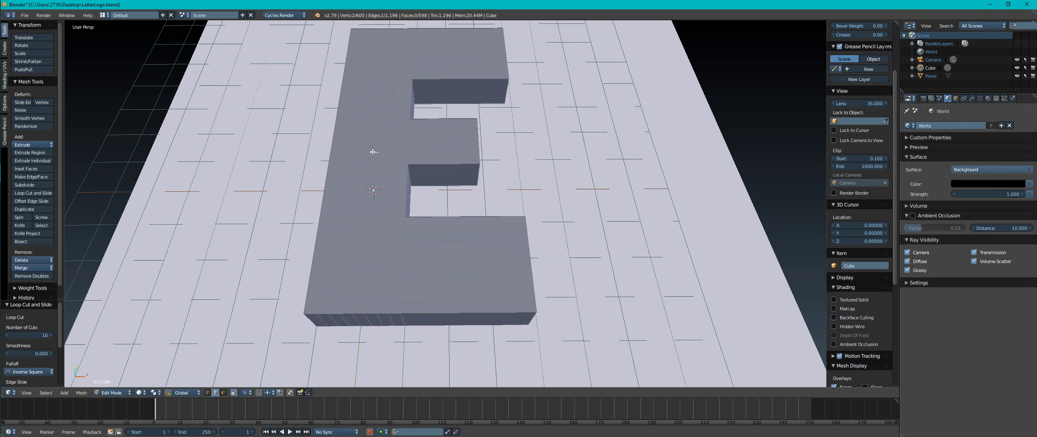
{"action": "left_click", "coordinate": [223, 393]}
{"action": "key", "text": "a"}
{"action": "middle_click_drag", "start_coordinate": [418, 157], "coordinate": [416, 142]}
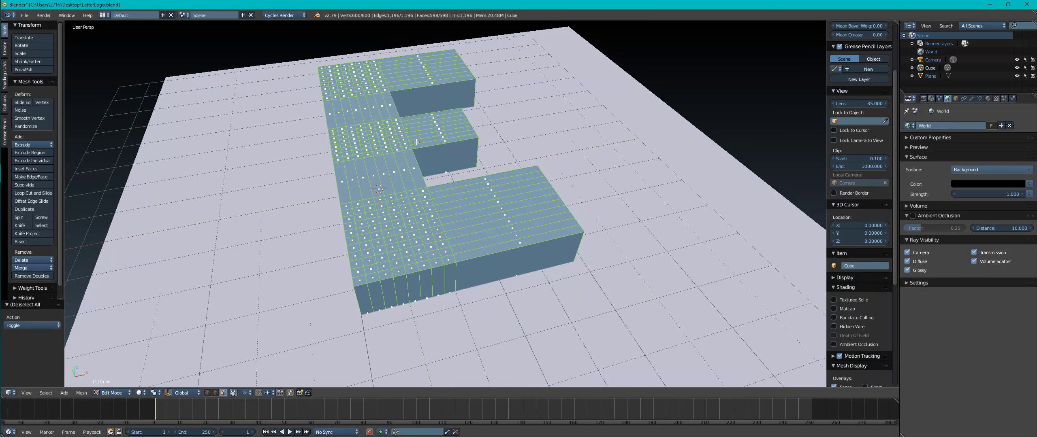
{"action": "middle_click_drag", "start_coordinate": [380, 173], "coordinate": [356, 151]}
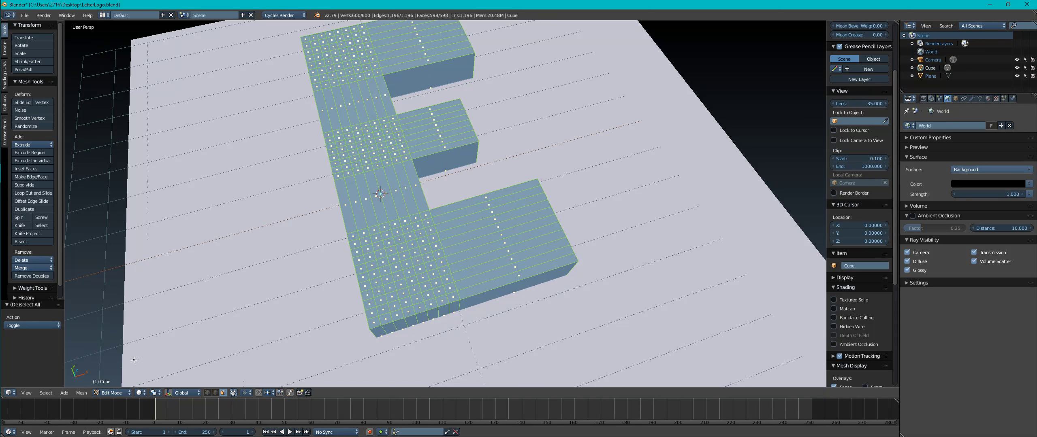
{"action": "left_click", "coordinate": [47, 393]}
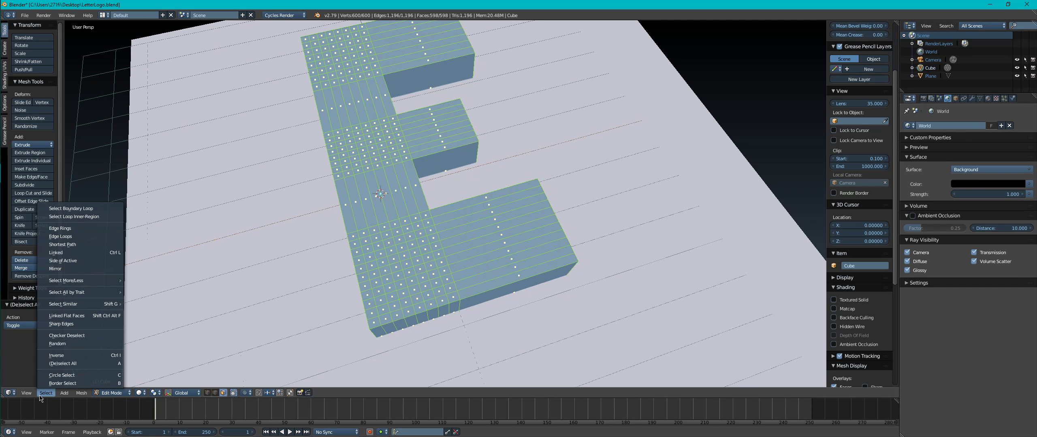
{"action": "left_click", "coordinate": [72, 336]}
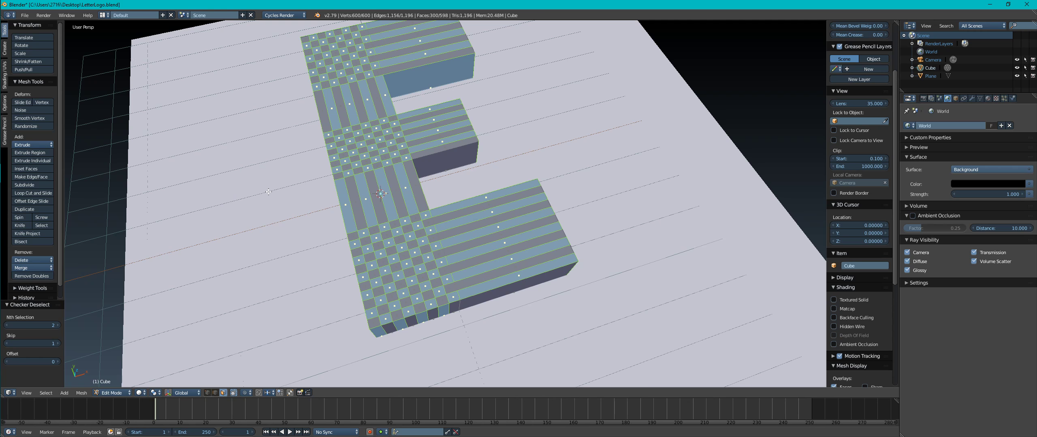
{"action": "key", "text": "x"}
{"action": "left_click", "coordinate": [255, 215]}
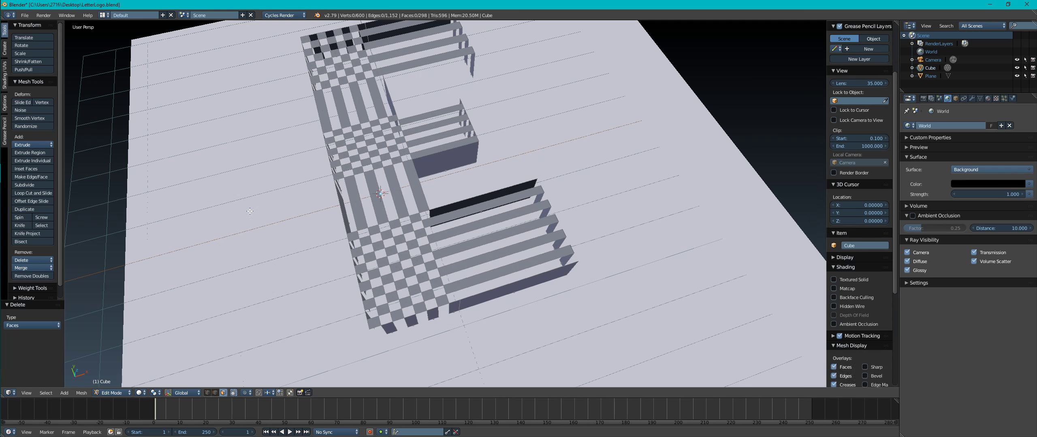
Step: Preview the checkered E in rendered view and examine its cut-outs and floor glow from several angles
{"action": "key", "text": "shift+z"}
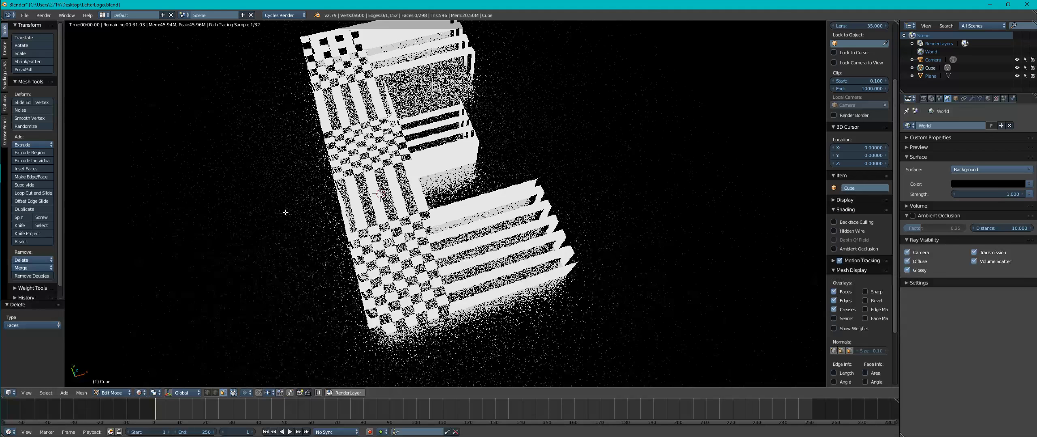
{"action": "middle_click_drag", "start_coordinate": [347, 185], "coordinate": [329, 222]}
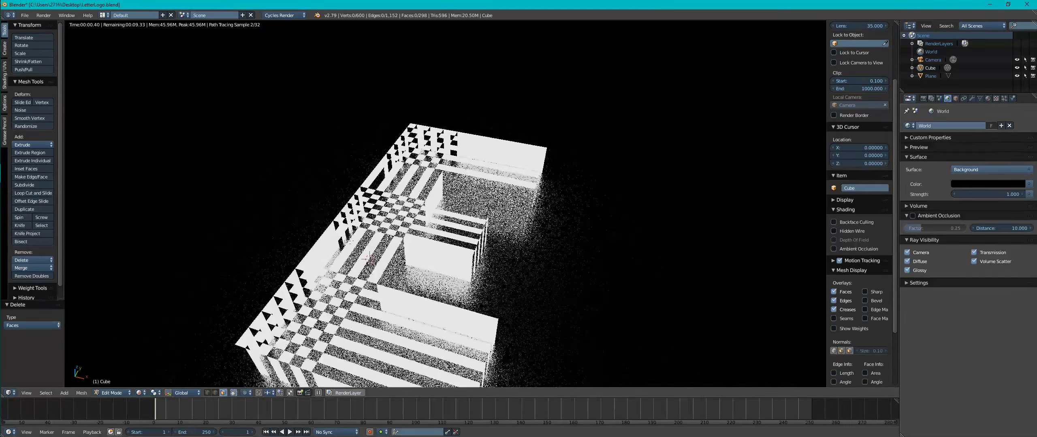
{"action": "mouse_move", "coordinate": [351, 242]}
{"action": "middle_mouse_down"}
{"action": "mouse_move", "coordinate": [360, 214]}
{"action": "mouse_move", "coordinate": [361, 233]}
{"action": "middle_mouse_up"}
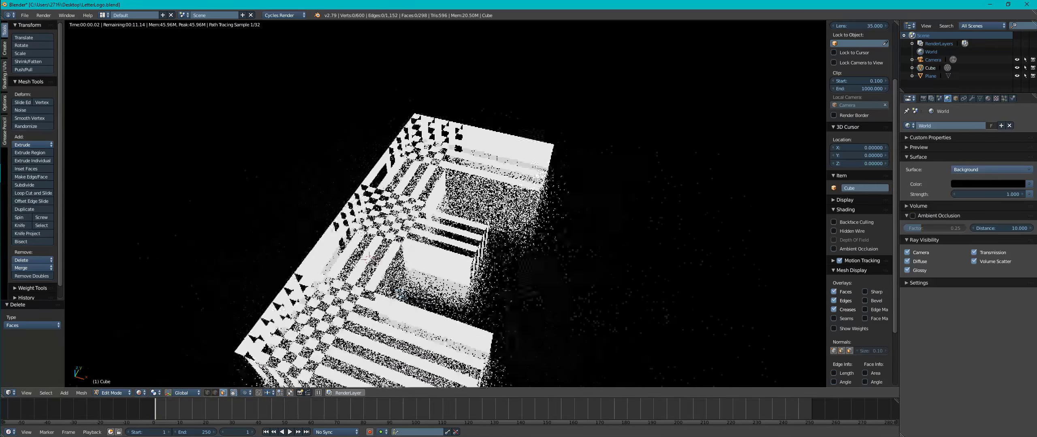
{"action": "scroll", "coordinate": [371, 248], "scroll_direction": "up", "scroll_amount": 3}
{"action": "middle_click_drag", "start_coordinate": [387, 270], "coordinate": [394, 218], "text": "shift"}
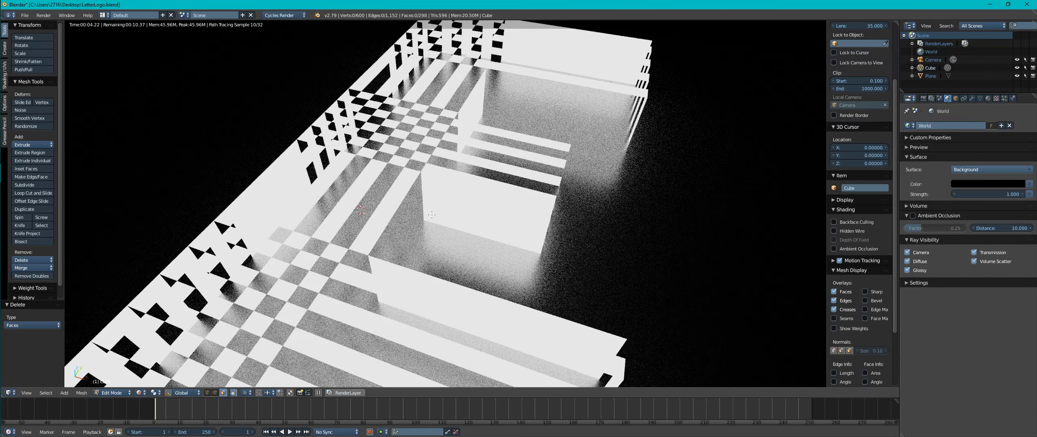
{"action": "middle_click_drag", "start_coordinate": [432, 215], "coordinate": [464, 221]}
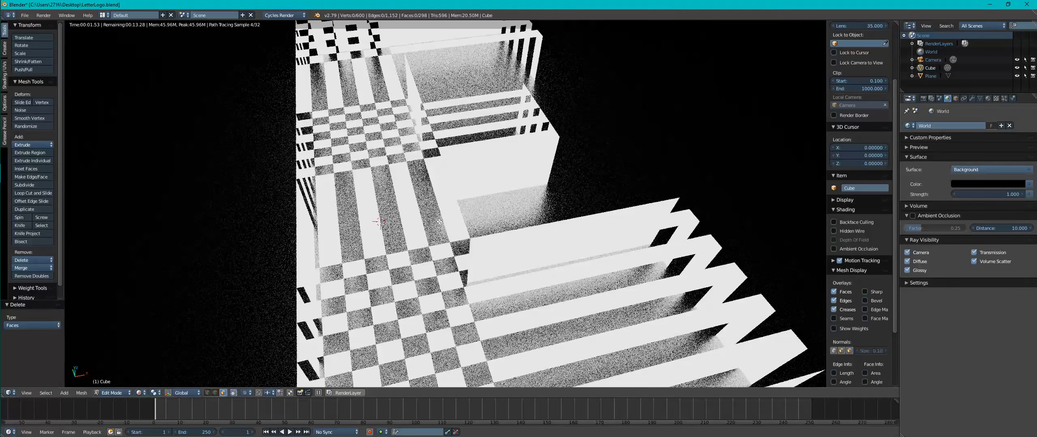
{"action": "key", "text": "shift+z"}
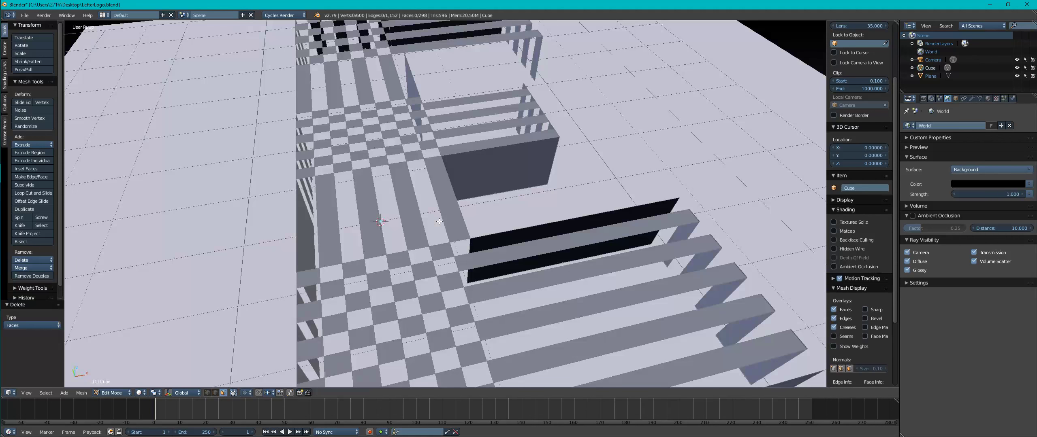
Step: Save the blend file, overwriting the existing LetterLogo.blend
{"action": "key", "text": "ctrl+s"}
{"action": "left_click", "coordinate": [440, 222]}
{"action": "scroll", "coordinate": [433, 220], "scroll_direction": "down", "scroll_amount": 4}
{"action": "scroll", "coordinate": [432, 220], "scroll_direction": "up", "scroll_amount": 4}
Step: Lower the floor plane about 1.19 units along Z in Object Mode and preview the render through the camera
{"action": "middle_click_drag", "start_coordinate": [421, 210], "coordinate": [528, 207]}
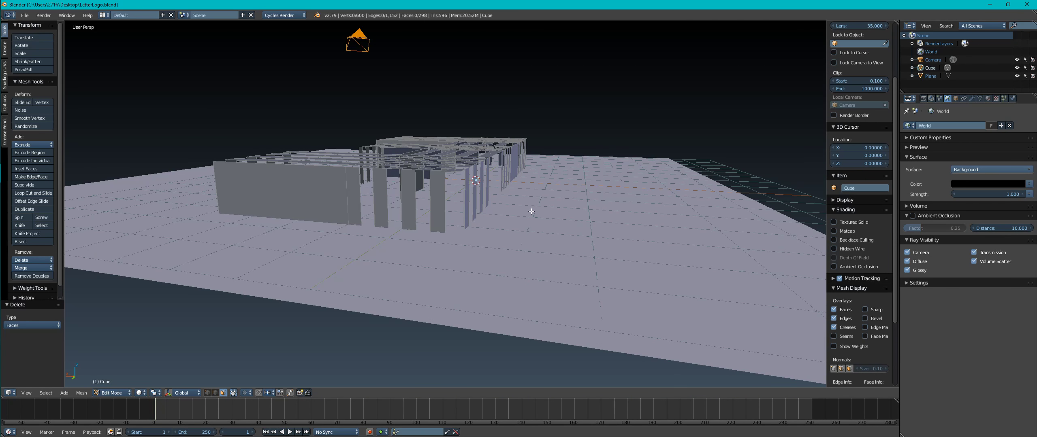
{"action": "key", "text": "Tab"}
{"action": "right_click", "coordinate": [529, 208]}
{"action": "key", "text": "g"}
{"action": "key", "text": "z"}
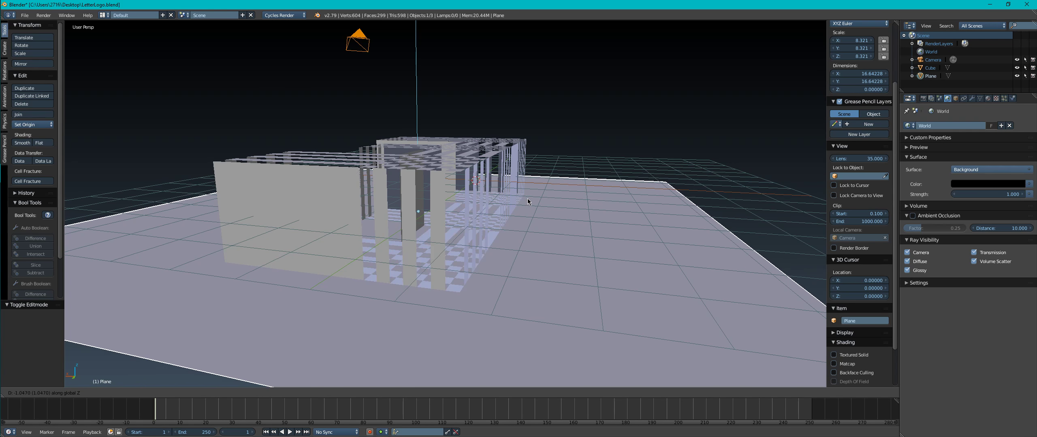
{"action": "left_click", "coordinate": [528, 203]}
{"action": "mouse_move", "coordinate": [528, 203]}
{"action": "middle_mouse_down"}
{"action": "mouse_move", "coordinate": [473, 227]}
{"action": "mouse_move", "coordinate": [438, 225]}
{"action": "middle_mouse_up"}
{"action": "key", "text": "shift+z"}
{"action": "middle_click_drag", "start_coordinate": [465, 192], "coordinate": [414, 222]}
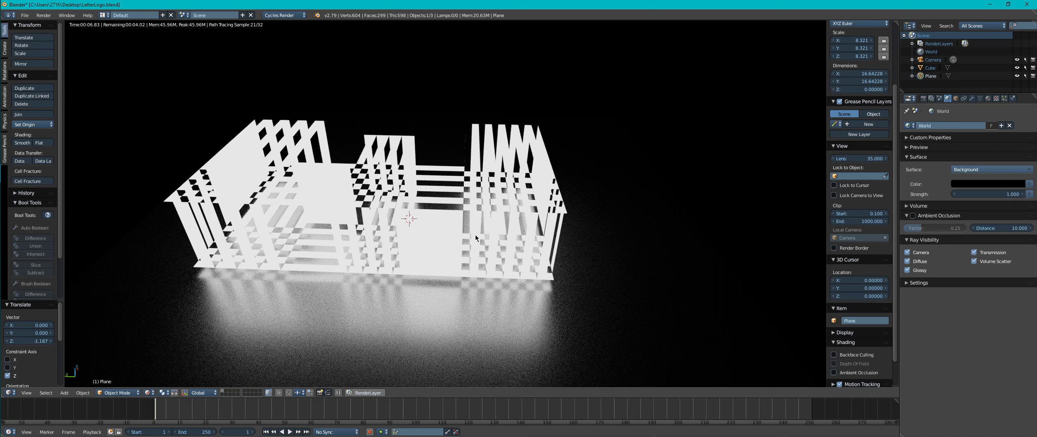
{"action": "key", "text": "KP_0"}
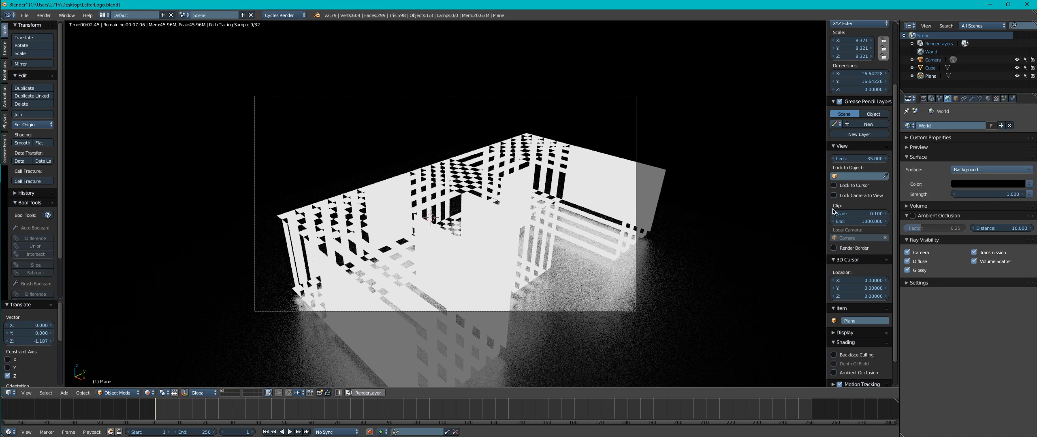
Step: Return to solid shading, select the E and open its material settings
{"action": "key", "text": "shift+z"}
{"action": "right_click", "coordinate": [523, 235]}
{"action": "left_click", "coordinate": [988, 99]}
Step: Tint the E's emission colour pale blue (R 0.546, G 0.709, B 0.800) and preview it rendered
{"action": "left_click", "coordinate": [980, 295]}
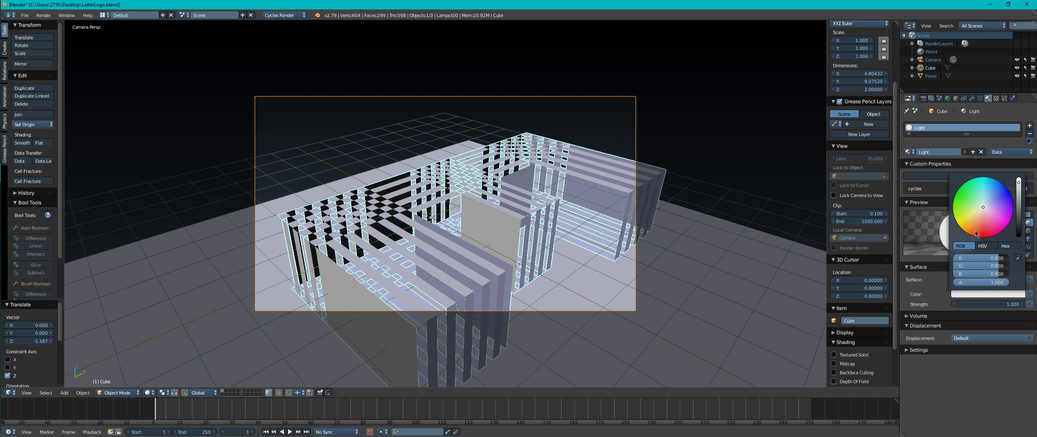
{"action": "key", "text": "shift+z"}
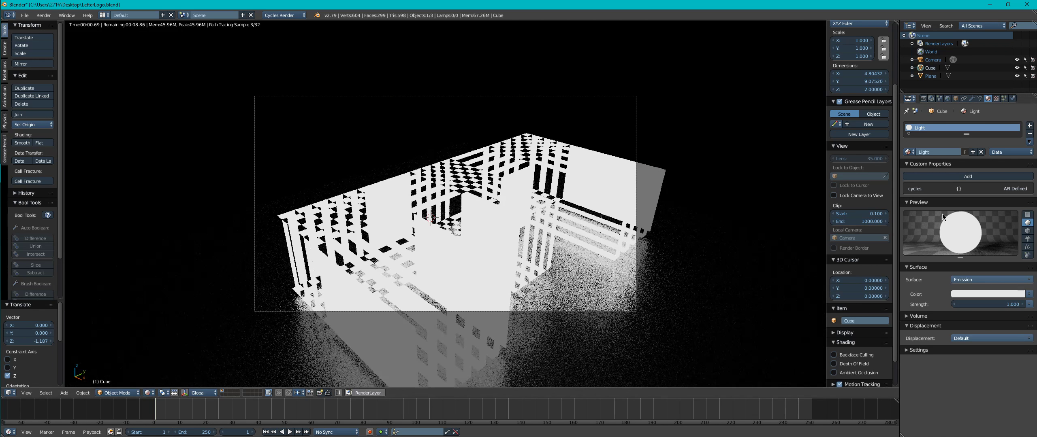
{"action": "left_click", "coordinate": [980, 294]}
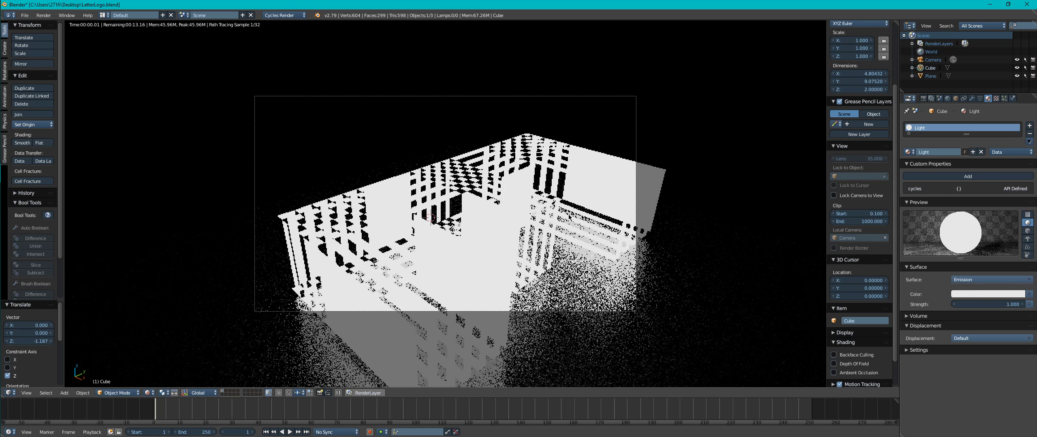
{"action": "key", "text": "shift+z"}
{"action": "left_click", "coordinate": [976, 294]}
{"action": "left_click", "coordinate": [981, 204]}
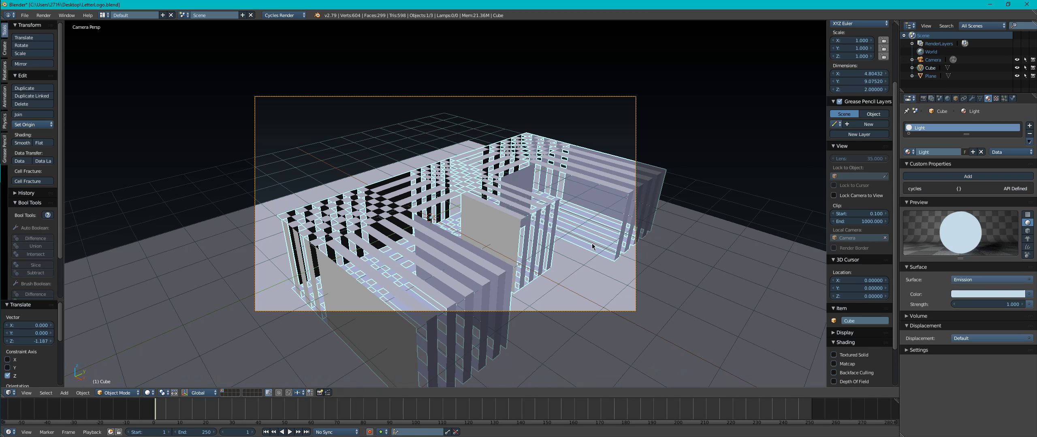
{"action": "key", "text": "shift+z"}
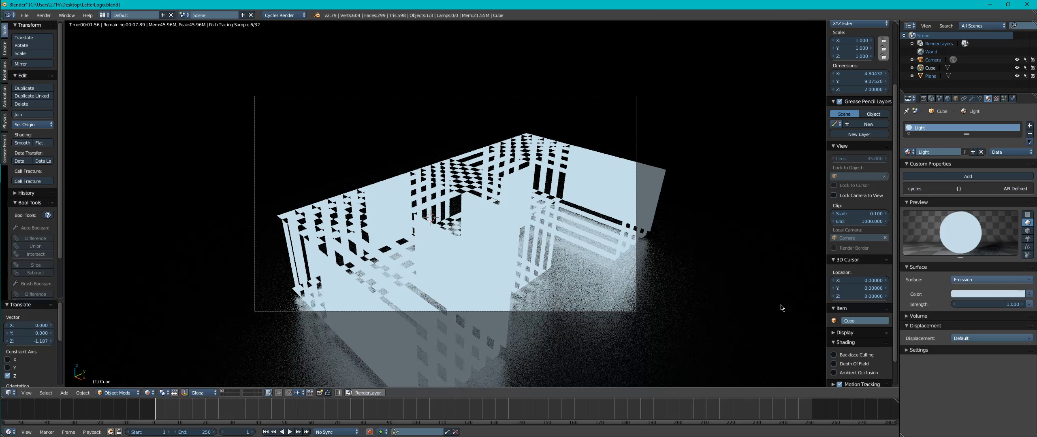
Step: Set the E's emission colour to pure white and check the result in rendered view
{"action": "key", "text": "shift+z"}
{"action": "left_click", "coordinate": [969, 294]}
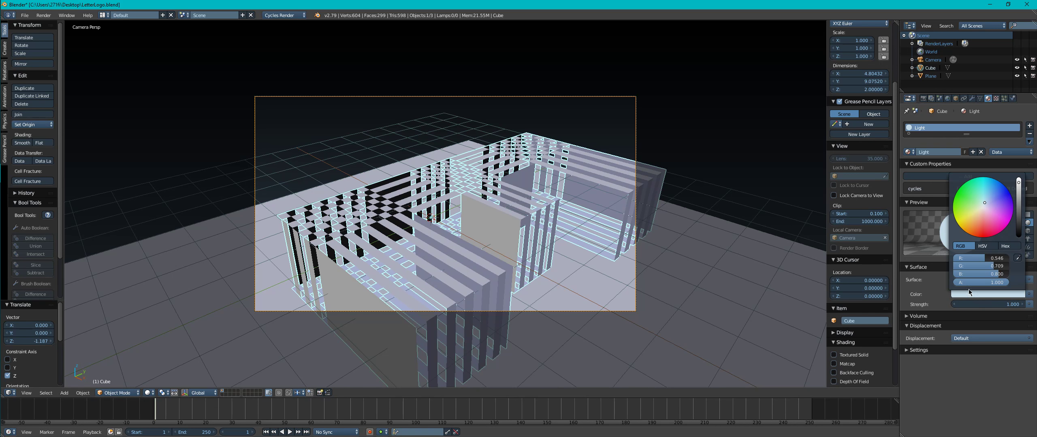
{"action": "left_click_drag", "start_coordinate": [978, 258], "coordinate": [1009, 274]}
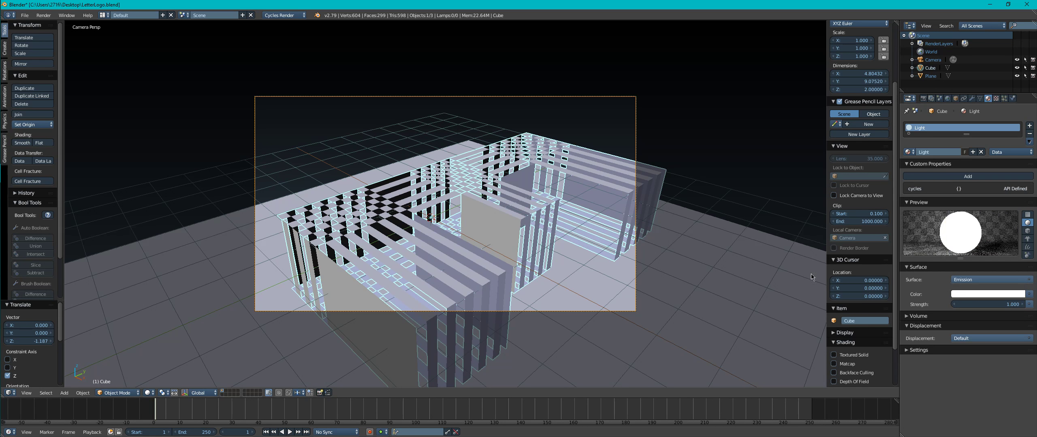
{"action": "key", "text": "shift+z"}
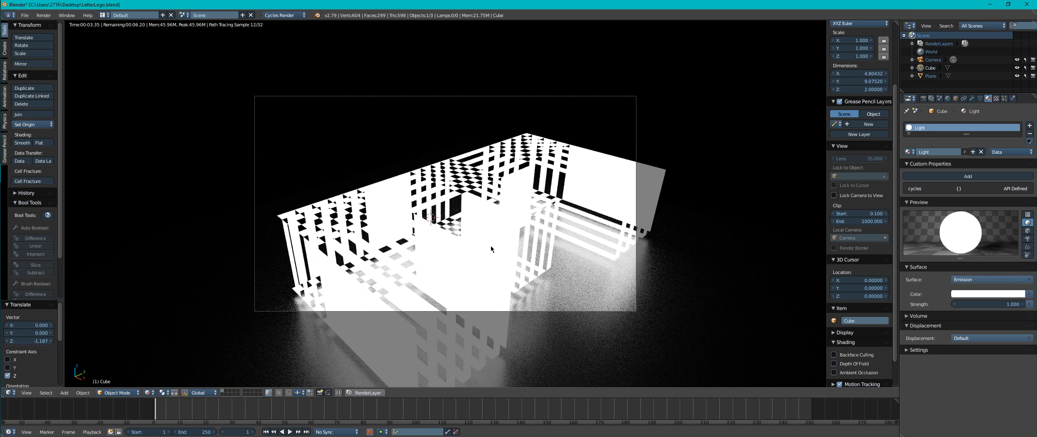
{"action": "mouse_move", "coordinate": [483, 243]}
{"action": "middle_mouse_down"}
{"action": "mouse_move", "coordinate": [517, 258]}
{"action": "mouse_move", "coordinate": [498, 251]}
{"action": "middle_mouse_up"}
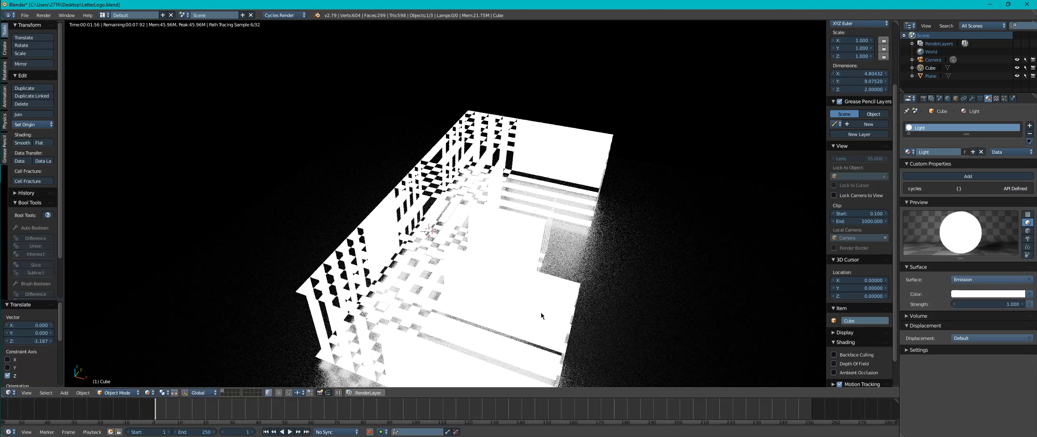
Step: Return to solid shading and enter Edit Mode on the E instead of the floor plane
{"action": "key", "text": "shift+z"}
{"action": "right_click", "coordinate": [504, 228]}
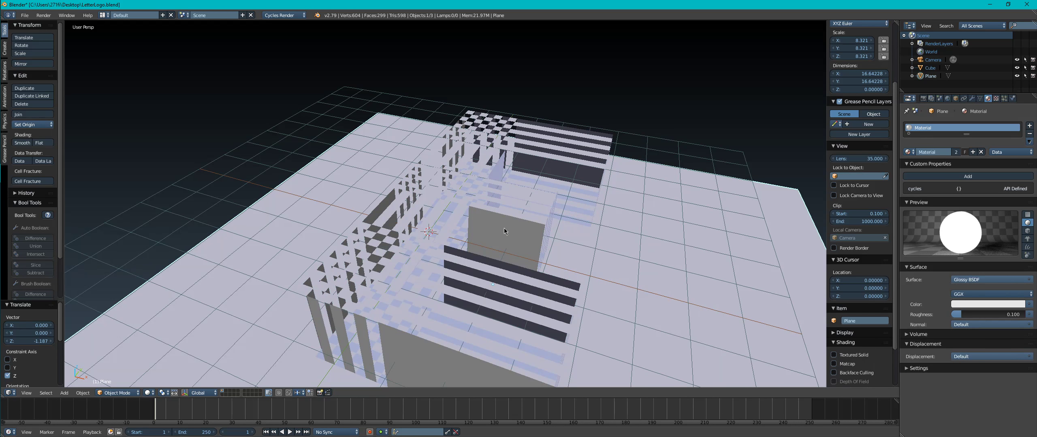
{"action": "right_click", "coordinate": [545, 174]}
{"action": "key", "text": "Tab"}
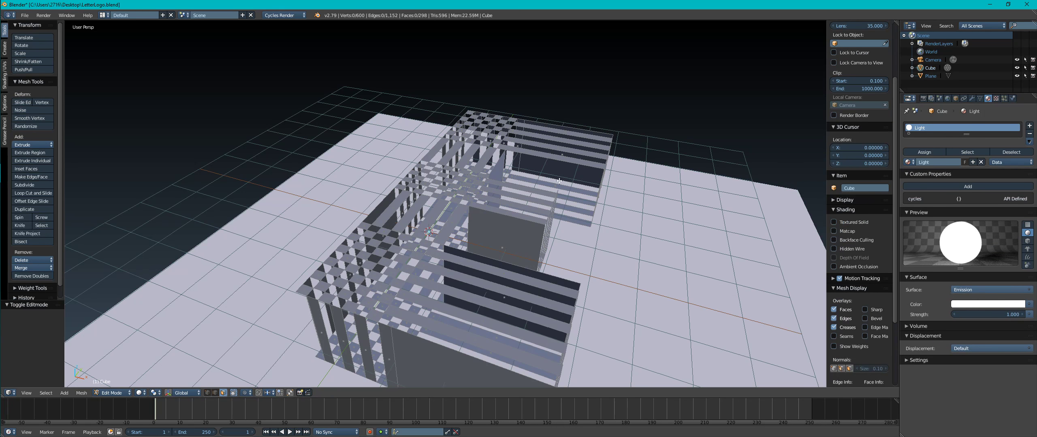
{"action": "right_click", "coordinate": [558, 185]}
{"action": "right_click", "coordinate": [504, 241], "text": "shift"}
{"action": "right_click", "coordinate": [431, 358], "text": "shift"}
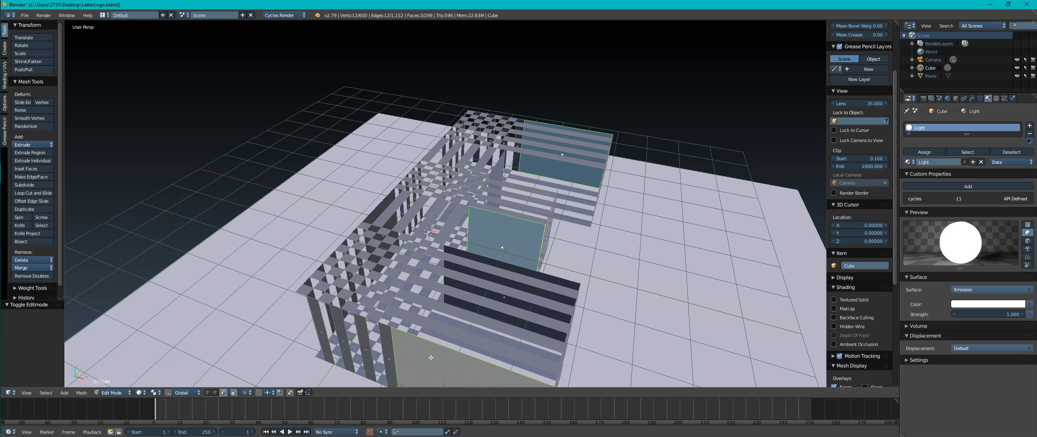
{"action": "middle_click_drag", "start_coordinate": [446, 352], "coordinate": [507, 298]}
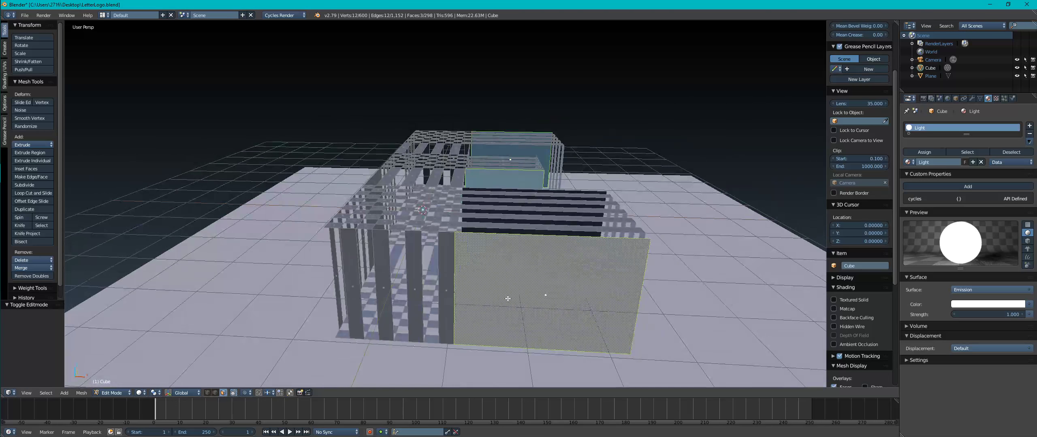
{"action": "key", "text": "ctrl+r"}
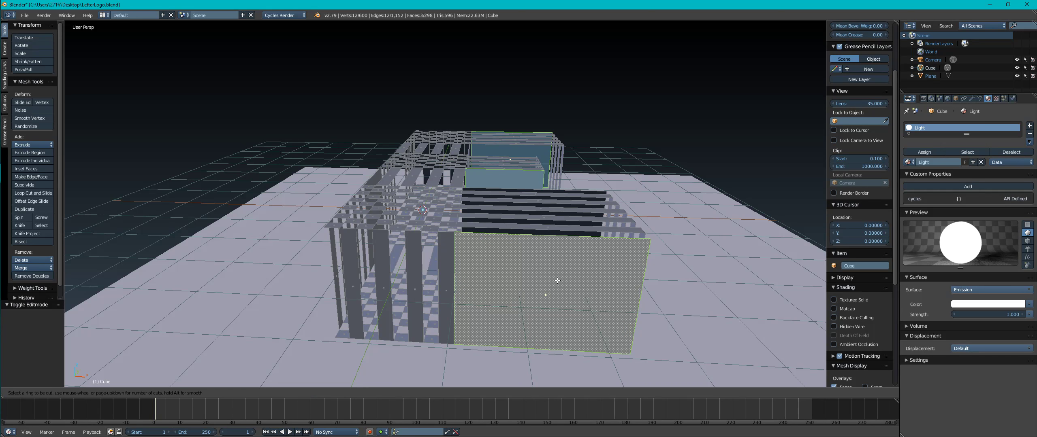
{"action": "key", "text": "Escape"}
{"action": "key", "text": "a"}
Step: Add nine evenly spaced vertical edge loops across the large outer side face of the E's bottom arm without sliding them
{"action": "right_click", "coordinate": [547, 321]}
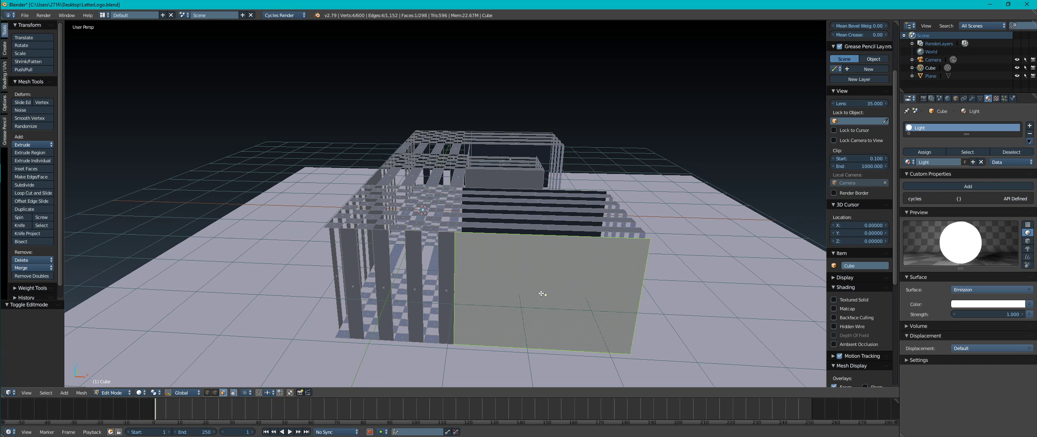
{"action": "key", "text": "ctrl+r"}
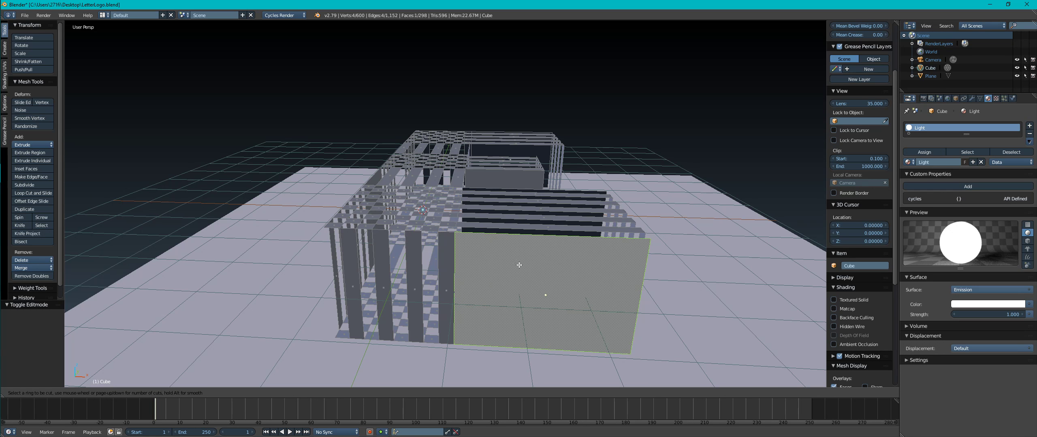
{"action": "scroll", "coordinate": [558, 247], "scroll_direction": "up", "scroll_amount": 5}
{"action": "scroll", "coordinate": [557, 247], "scroll_direction": "up", "scroll_amount": 3}
{"action": "left_click", "coordinate": [558, 247]}
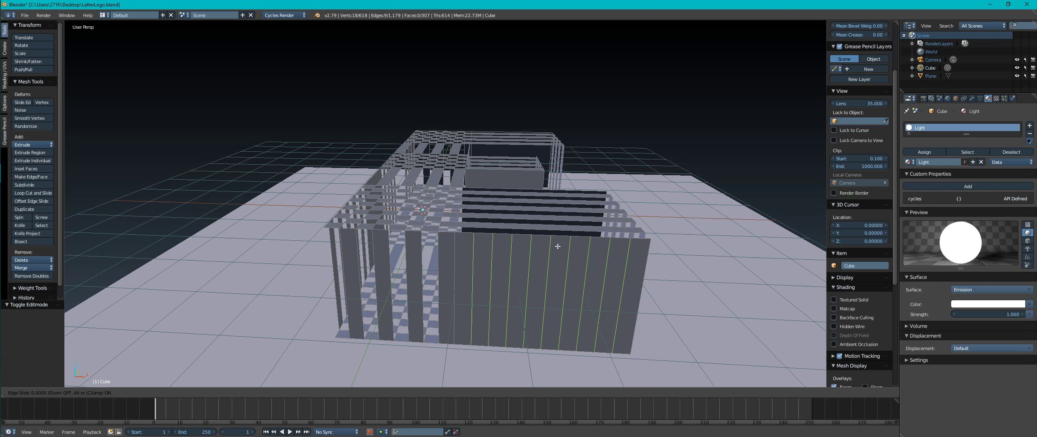
{"action": "right_click", "coordinate": [558, 246]}
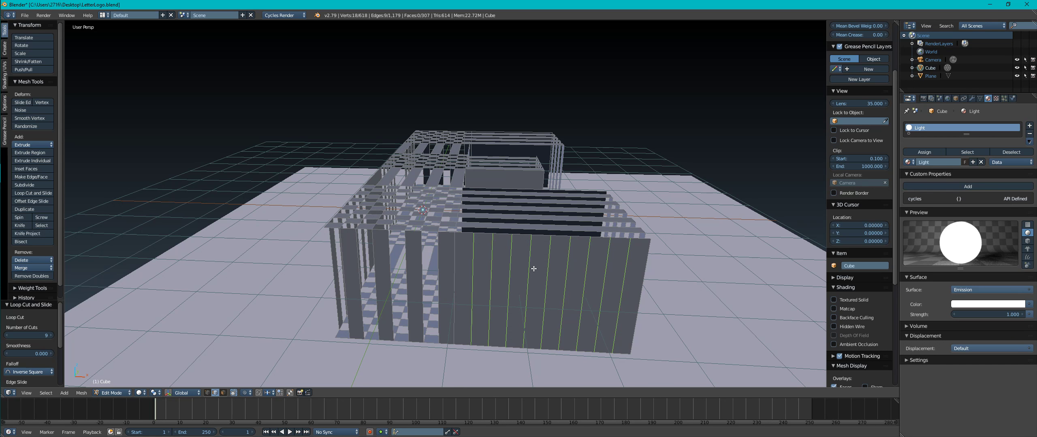
Step: Delete five alternating vertical strips from the large outer side face of the E's bottom arm in face selection mode
{"action": "left_click", "coordinate": [223, 393]}
{"action": "right_click", "coordinate": [468, 273]}
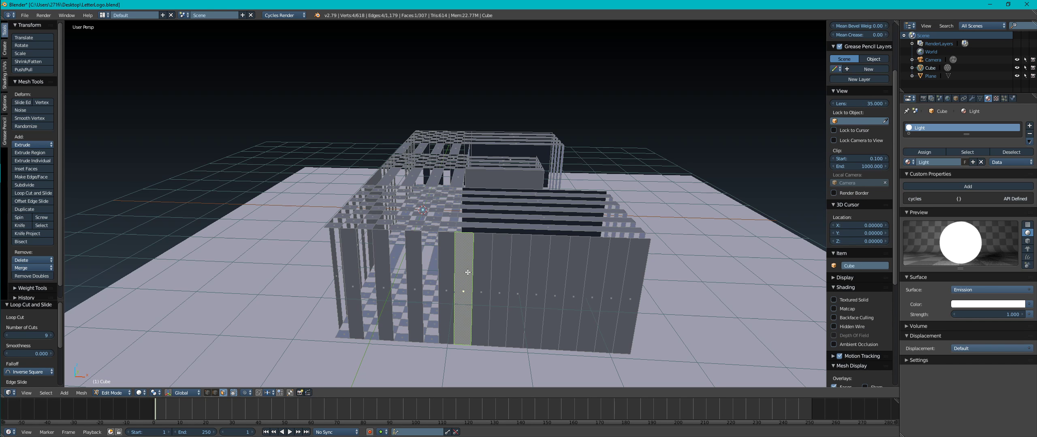
{"action": "right_click", "coordinate": [499, 270], "text": "shift"}
{"action": "right_click", "coordinate": [533, 267], "text": "shift"}
{"action": "right_click", "coordinate": [573, 267], "text": "shift"}
{"action": "right_click", "coordinate": [609, 268], "text": "shift"}
{"action": "key", "text": "x"}
{"action": "left_click", "coordinate": [595, 268]}
Step: Add evenly spaced vertical edge loops across the solid side face of the E's middle arm without sliding them
{"action": "middle_click_drag", "start_coordinate": [595, 268], "coordinate": [554, 266]}
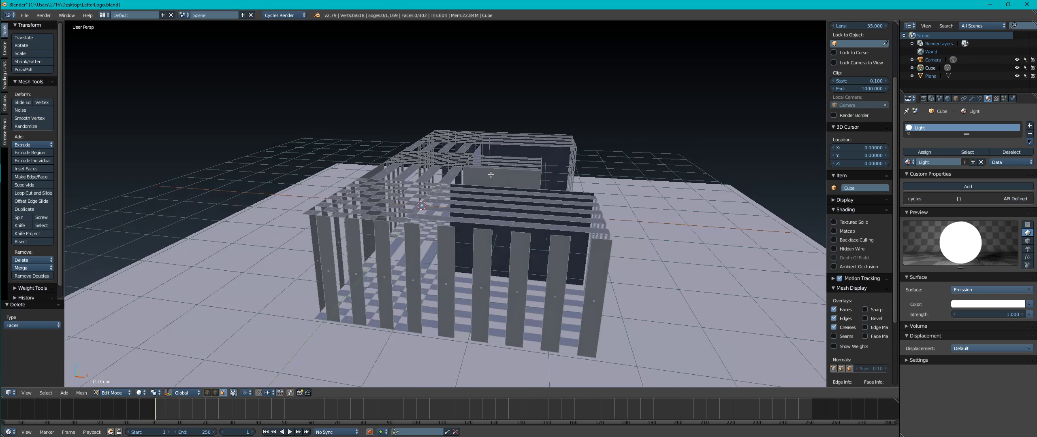
{"action": "scroll", "coordinate": [493, 178], "scroll_direction": "up", "scroll_amount": 3}
{"action": "middle_click_drag", "start_coordinate": [493, 164], "coordinate": [489, 202]}
{"action": "right_click", "coordinate": [489, 201]}
{"action": "key", "text": "ctrl+r"}
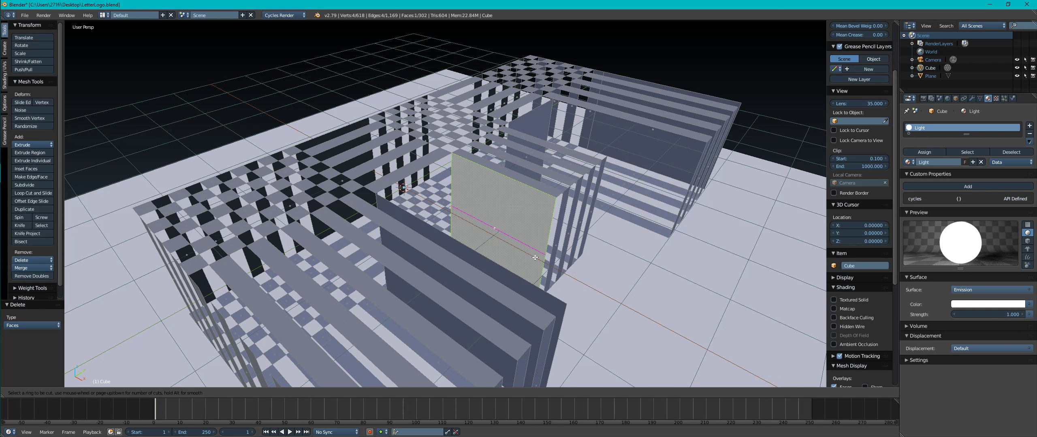
{"action": "scroll", "coordinate": [535, 257], "scroll_direction": "up", "scroll_amount": 5}
{"action": "scroll", "coordinate": [504, 193], "scroll_direction": "up", "scroll_amount": 1}
{"action": "left_click", "coordinate": [504, 192]}
{"action": "right_click", "coordinate": [504, 193]}
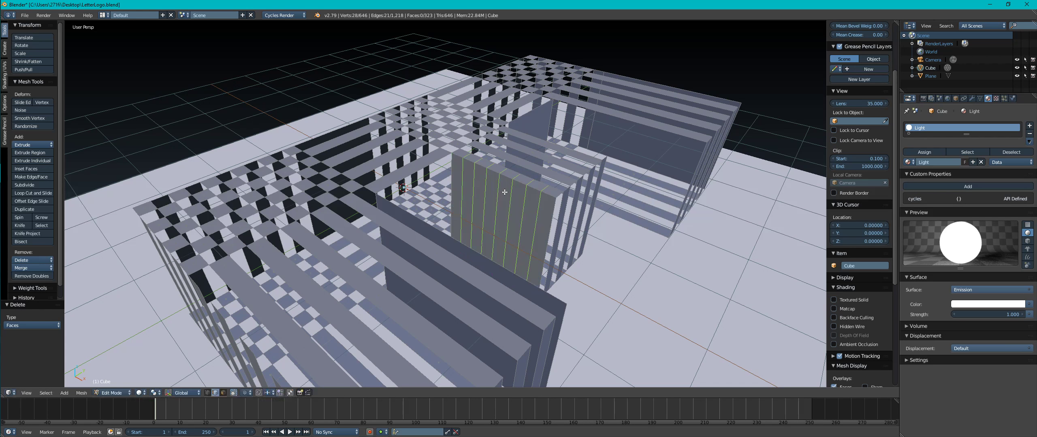
Step: Delete four alternating vertical strips from the side face of the middle arm in face selection mode
{"action": "key", "text": "ctrl+Tab"}
{"action": "right_click", "coordinate": [530, 194]}
{"action": "right_click", "coordinate": [504, 194], "text": "shift"}
{"action": "right_click", "coordinate": [478, 192], "text": "shift"}
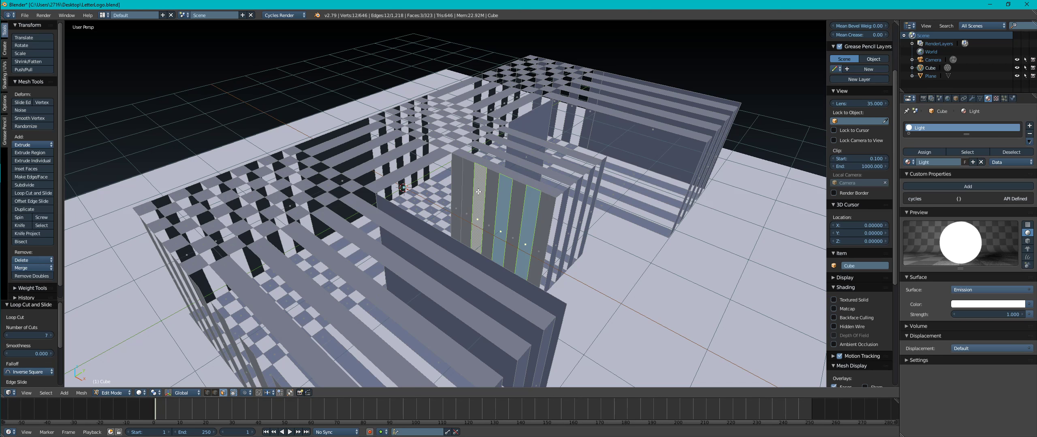
{"action": "right_click", "coordinate": [456, 185], "text": "shift"}
{"action": "middle_click_drag", "start_coordinate": [456, 185], "coordinate": [525, 189]}
{"action": "key", "text": "x"}
{"action": "left_click", "coordinate": [476, 186]}
Step: Start a loop cut on the solid inner face of the E's spine beside the middle arm
{"action": "right_click", "coordinate": [593, 212]}
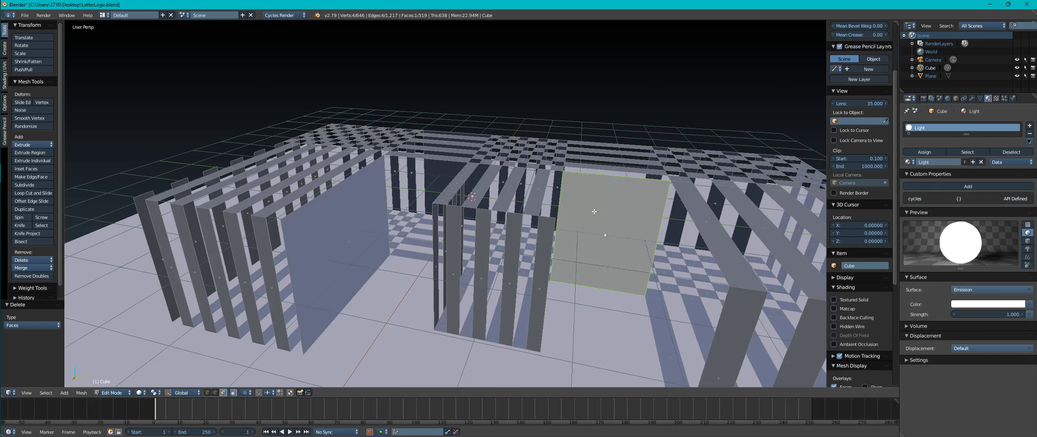
{"action": "key", "text": "ctrl+r"}
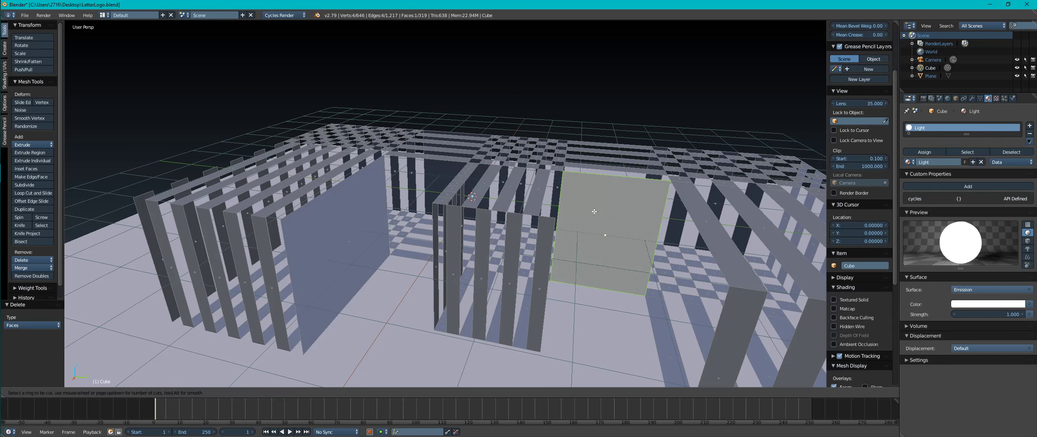
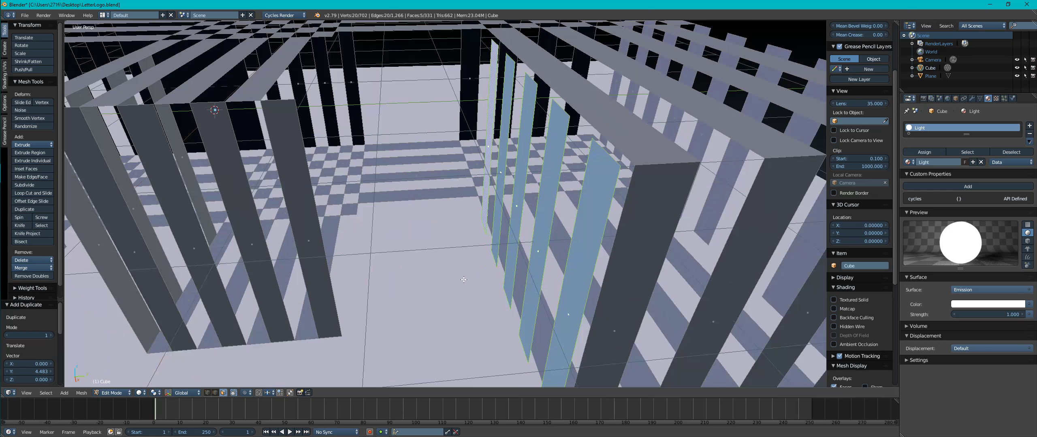
Step: Leave Edit Mode and preview the whole E in rendered shading from an elevated angle
{"action": "scroll", "coordinate": [464, 280], "scroll_direction": "down", "scroll_amount": 3}
{"action": "middle_click_drag", "start_coordinate": [455, 286], "coordinate": [492, 263]}
{"action": "scroll", "coordinate": [466, 275], "scroll_direction": "down", "scroll_amount": 3}
{"action": "mouse_move", "coordinate": [419, 282]}
{"action": "middle_mouse_down"}
{"action": "mouse_move", "coordinate": [434, 296]}
{"action": "mouse_move", "coordinate": [482, 214]}
{"action": "mouse_move", "coordinate": [498, 210]}
{"action": "mouse_move", "coordinate": [463, 209]}
{"action": "middle_mouse_up"}
{"action": "key", "text": "Tab"}
{"action": "key", "text": "shift+z"}
{"action": "scroll", "coordinate": [435, 297], "scroll_direction": "down", "scroll_amount": 3}
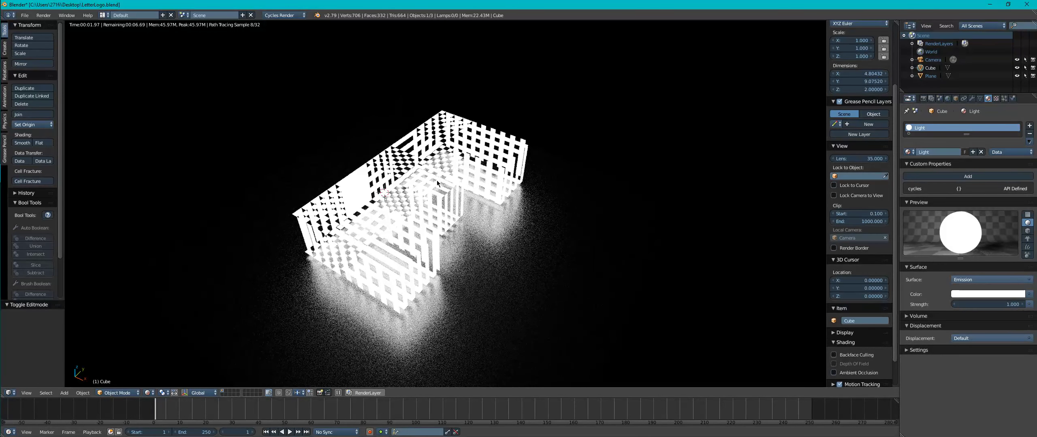
Step: Align the camera to the top view, move it about 0.41 along Y and check the framing in rendered shading
{"action": "key", "text": "KP_7"}
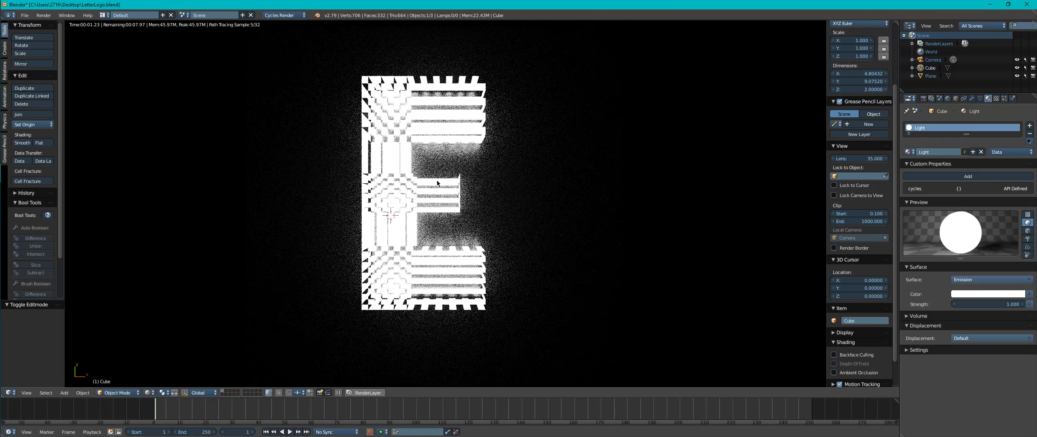
{"action": "key", "text": "shift+z"}
{"action": "key", "text": "ctrl+alt+KP_0"}
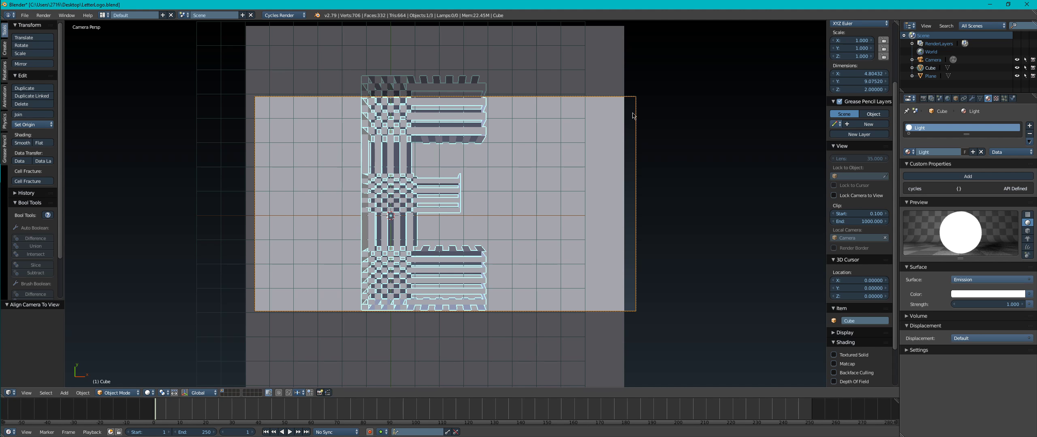
{"action": "right_click", "coordinate": [634, 116]}
{"action": "key", "text": "g"}
{"action": "key", "text": "y"}
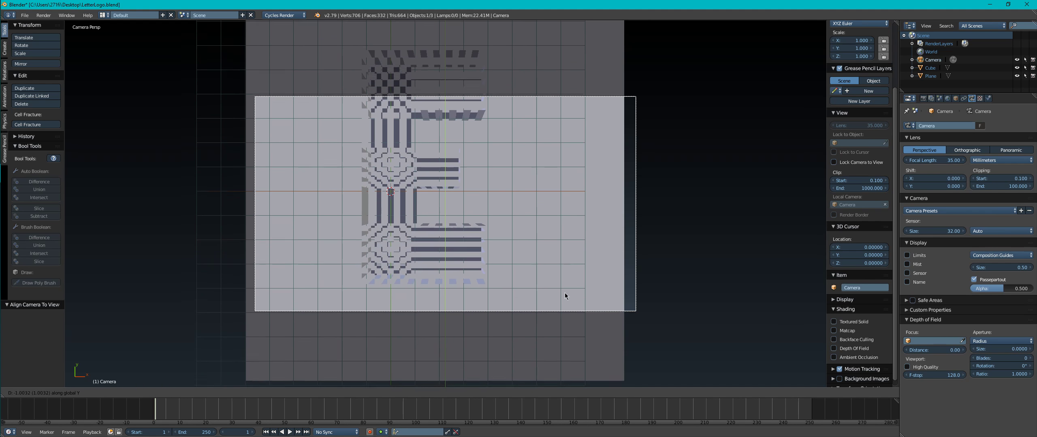
{"action": "left_click", "coordinate": [542, 191]}
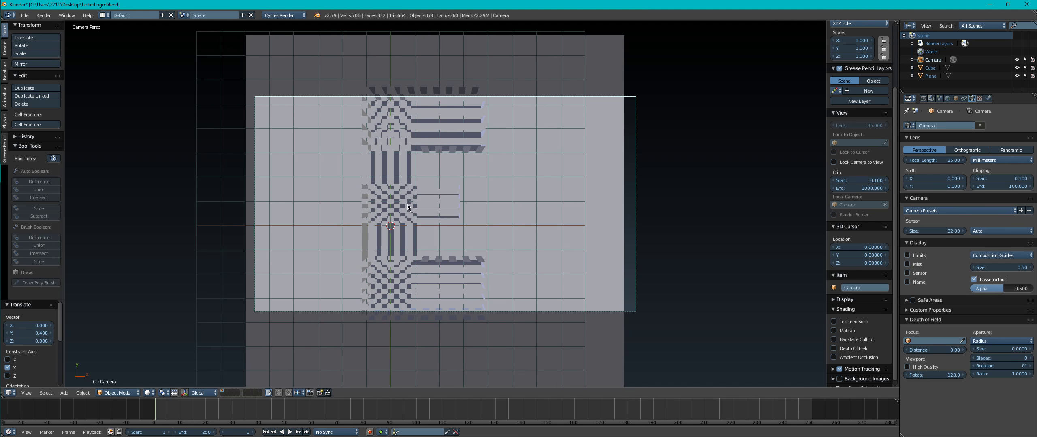
{"action": "key", "text": "shift+z"}
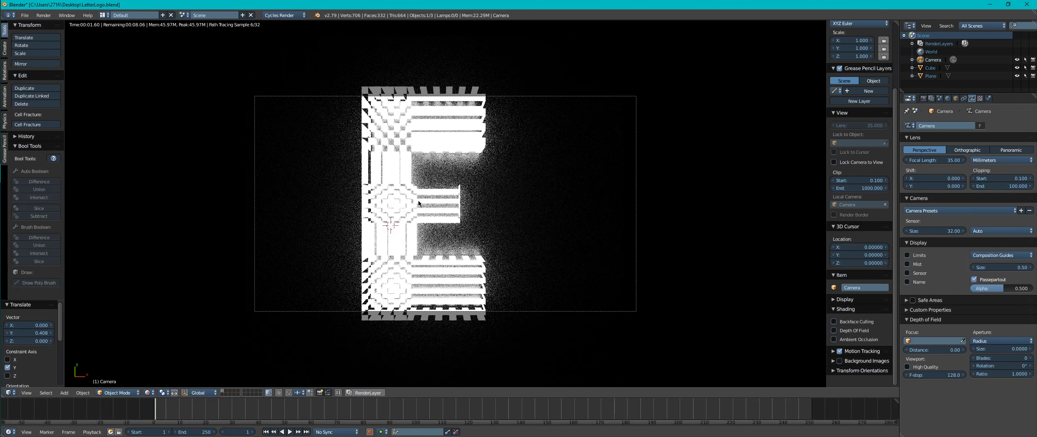
{"action": "key", "text": "shift+z"}
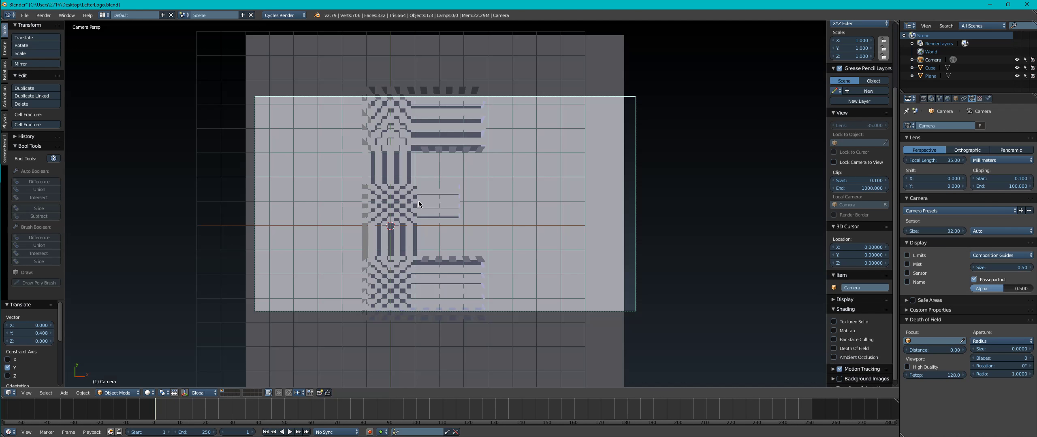
Step: Move the camera horizontally by about -2.17 in X and 0.19 in Y to centre the E
{"action": "scroll", "coordinate": [389, 208], "scroll_direction": "up", "scroll_amount": 2}
{"action": "scroll", "coordinate": [409, 206], "scroll_direction": "down", "scroll_amount": 1}
{"action": "key", "text": "g"}
{"action": "key", "text": "shift+z"}
{"action": "left_click", "coordinate": [349, 200]}
Step: Try lowering the camera about 15 units along Z, and raise it about 18.3 units to frame the whole E
{"action": "key", "text": "g"}
{"action": "key", "text": "z"}
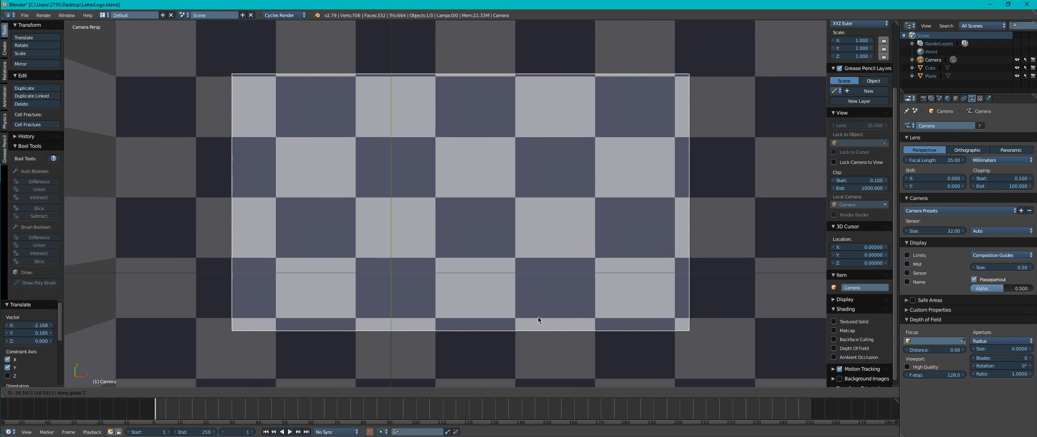
{"action": "left_click", "coordinate": [537, 320]}
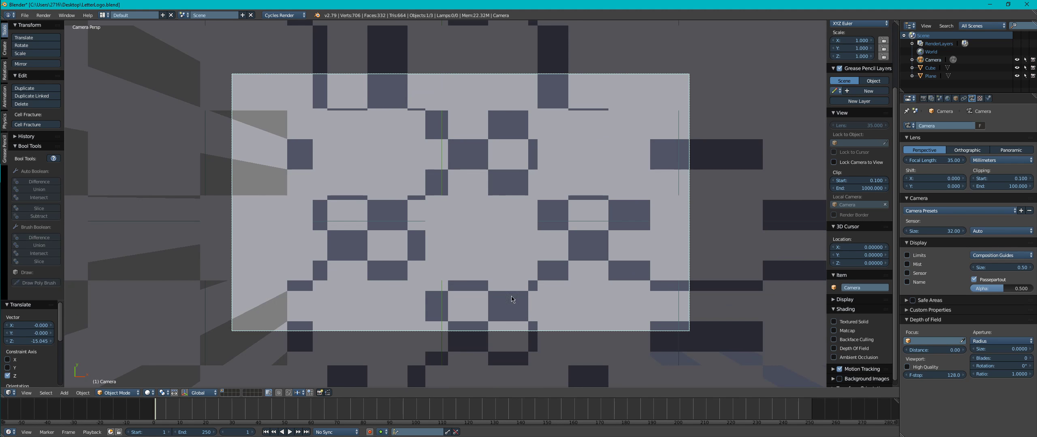
{"action": "key", "text": "g"}
{"action": "key", "text": "z"}
{"action": "left_click", "coordinate": [477, 224]}
Step: Save the file over the existing one and preview the camera view in rendered shading
{"action": "key", "text": "ctrl+s"}
{"action": "left_click", "coordinate": [477, 224]}
{"action": "key", "text": "shift+z"}
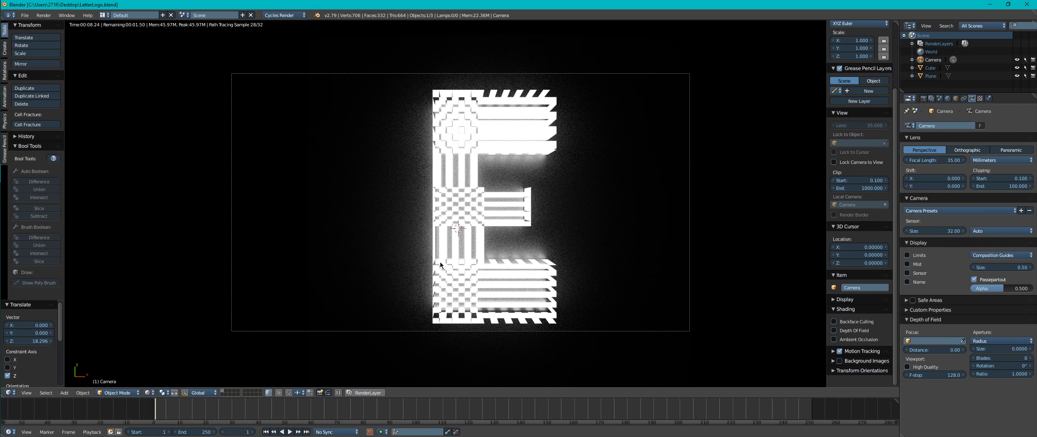
Step: Save the scene as a new file named LetterLogo_shot1.blend on the Desktop
{"action": "key", "text": "ctrl+shift+s"}
{"action": "double_click", "coordinate": [148, 48]}
{"action": "key", "text": "Left"}
{"action": "key", "text": "Left"}
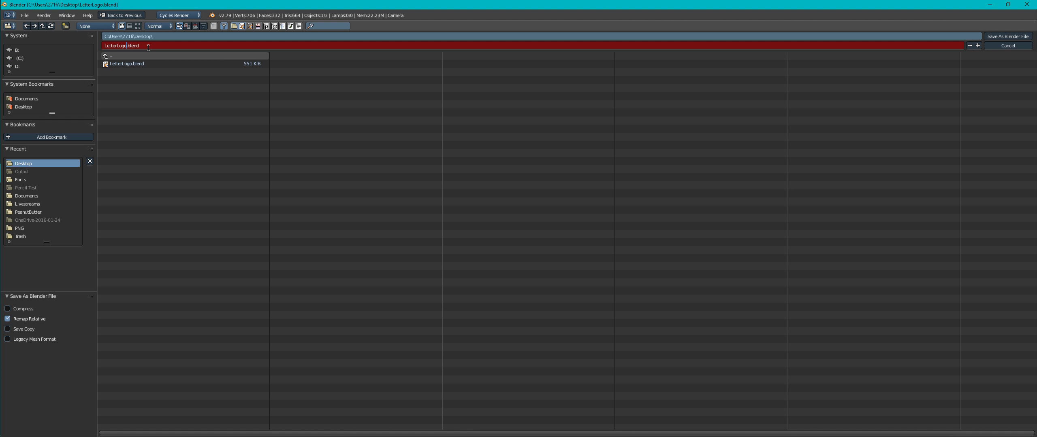
{"action": "type", "text": "+"}
{"action": "key", "text": "BackSpace"}
{"action": "type", "text": "_shot1"}
{"action": "key", "text": "Return"}
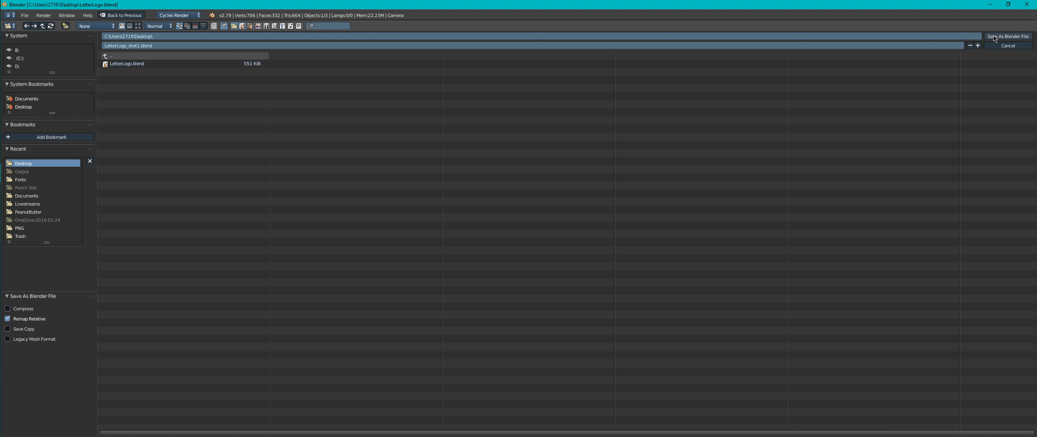
{"action": "left_click", "coordinate": [1007, 36]}
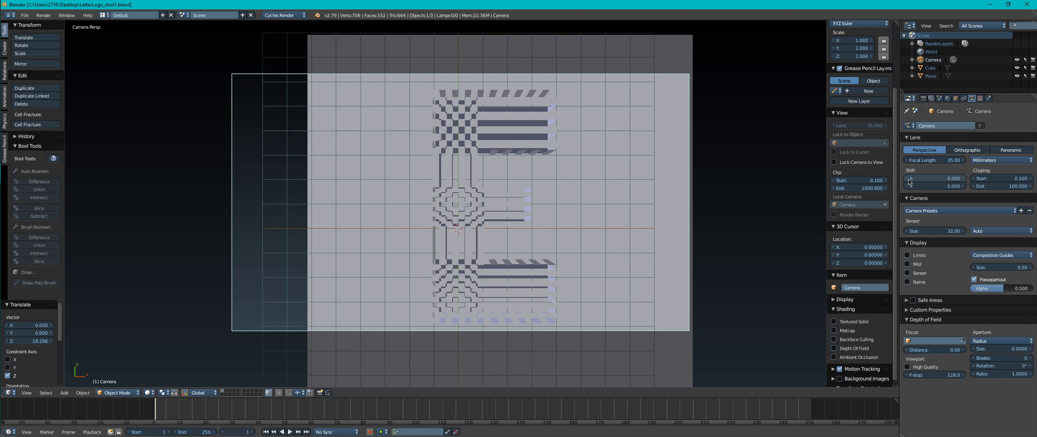
Step: Set the render resolution to a vertical 1080 by 1920 px
{"action": "left_click", "coordinate": [923, 99]}
{"action": "scroll", "coordinate": [964, 202], "scroll_direction": "down", "scroll_amount": 4}
{"action": "left_click", "coordinate": [929, 111]}
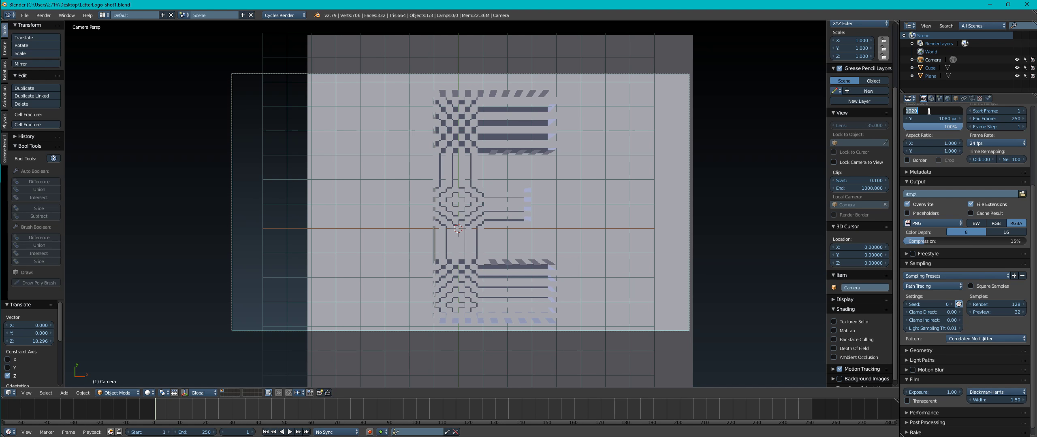
{"action": "type", "text": "1080"}
{"action": "key", "text": "Return"}
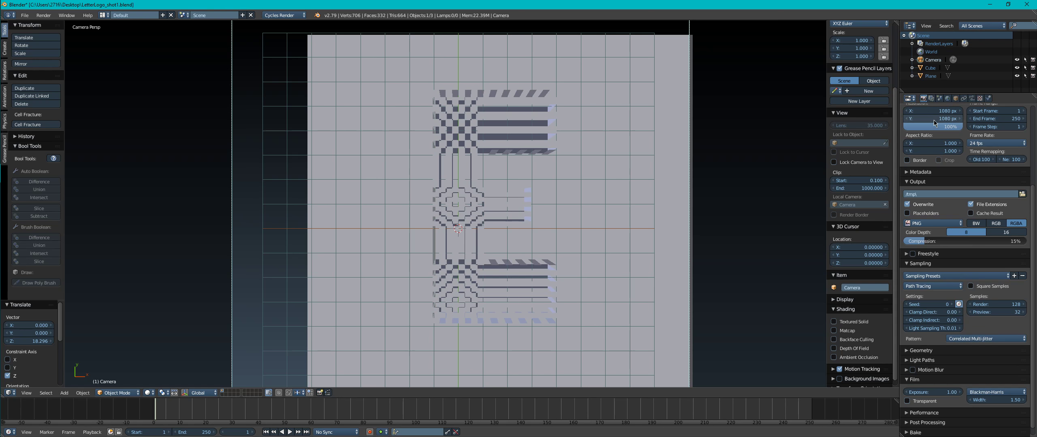
{"action": "type", "text": "1920"}
{"action": "key", "text": "Return"}
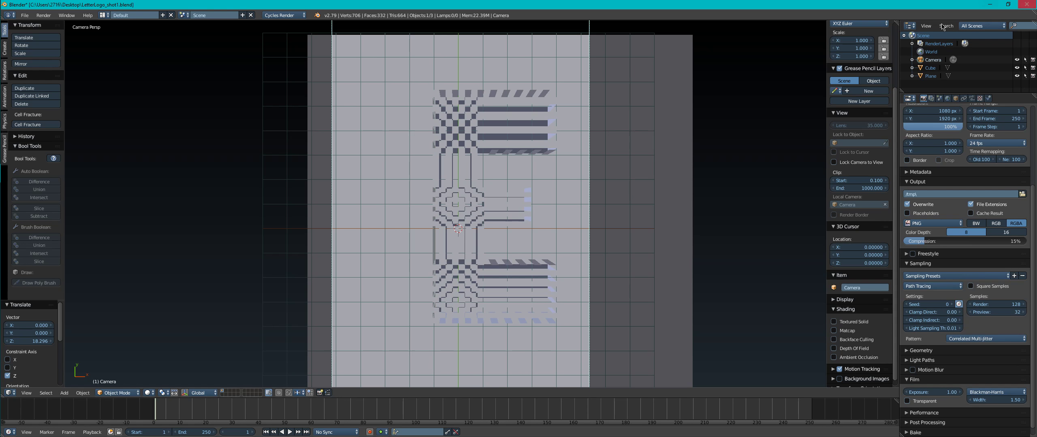
Step: Scale the floor plane up by about 1.79 so it fills the vertical camera frame
{"action": "scroll", "coordinate": [575, 197], "scroll_direction": "down", "scroll_amount": 2}
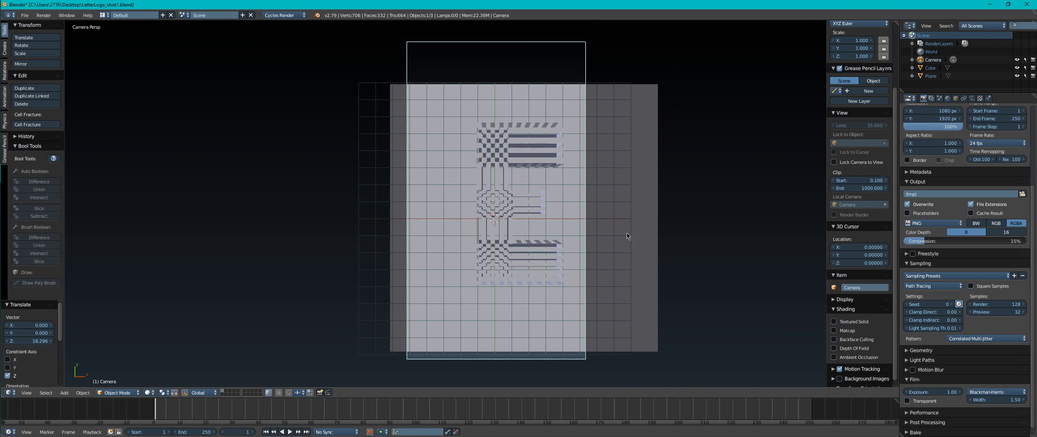
{"action": "right_click", "coordinate": [628, 245]}
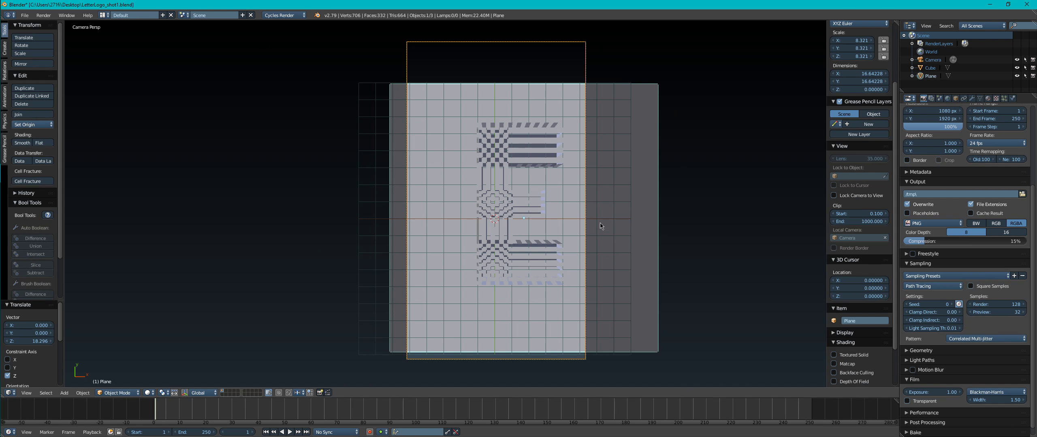
{"action": "key", "text": "s"}
{"action": "left_click", "coordinate": [653, 257]}
Step: Lower the camera about 18 units along Z, shift it about 0.05 in X and -0.08 in Y, and save
{"action": "right_click", "coordinate": [584, 198]}
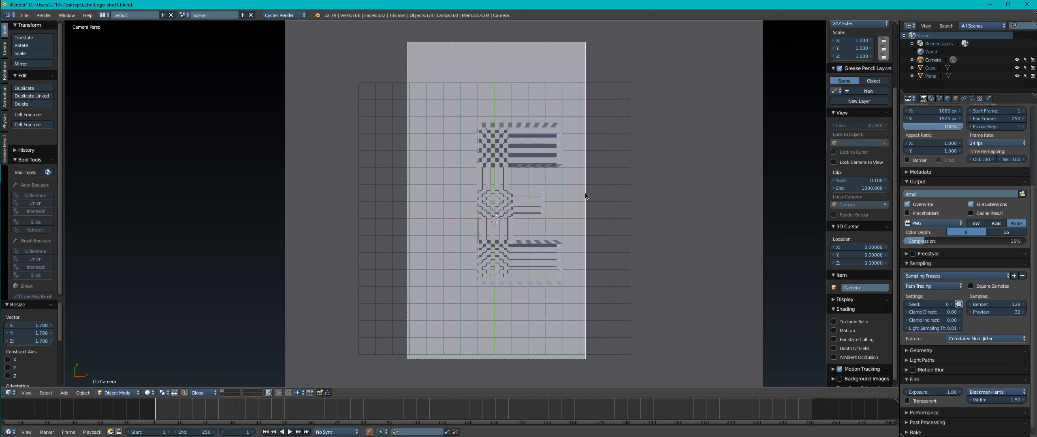
{"action": "key", "text": "g"}
{"action": "key", "text": "z"}
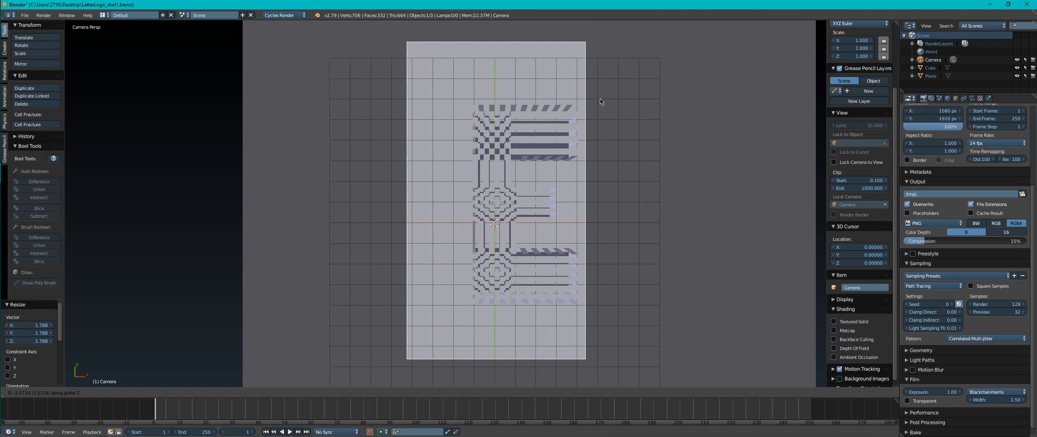
{"action": "left_click", "coordinate": [600, 37]}
{"action": "key", "text": "g"}
{"action": "key", "text": "z"}
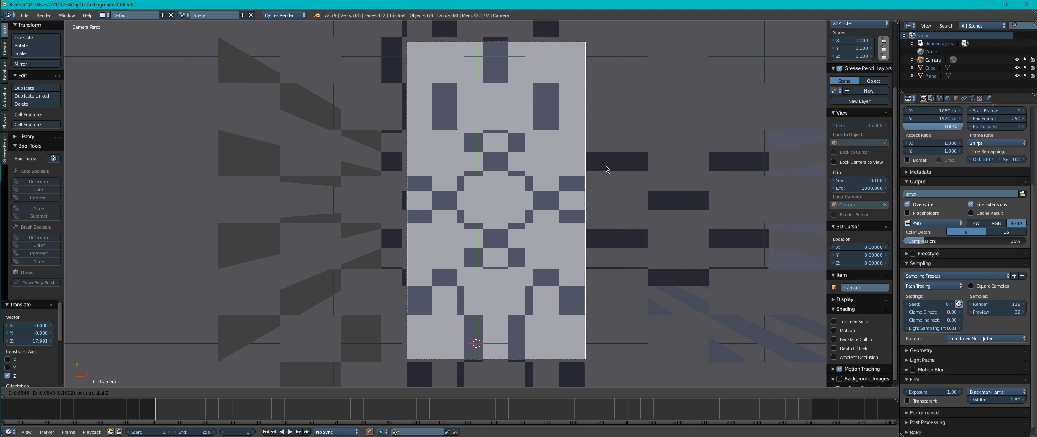
{"action": "left_click", "coordinate": [606, 170]}
{"action": "key", "text": "ctrl+s"}
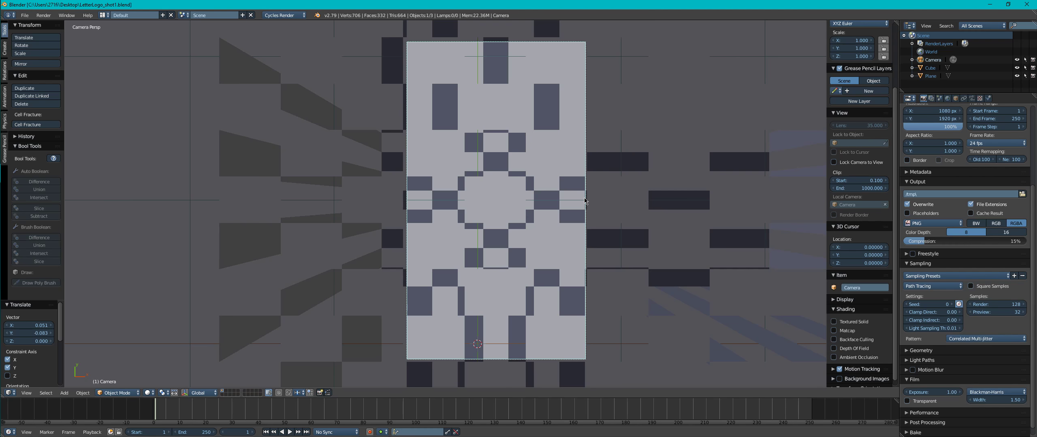
Step: Delete the E's large face at the centre of the camera frame, save the file and leave Edit Mode
{"action": "right_click", "coordinate": [501, 198]}
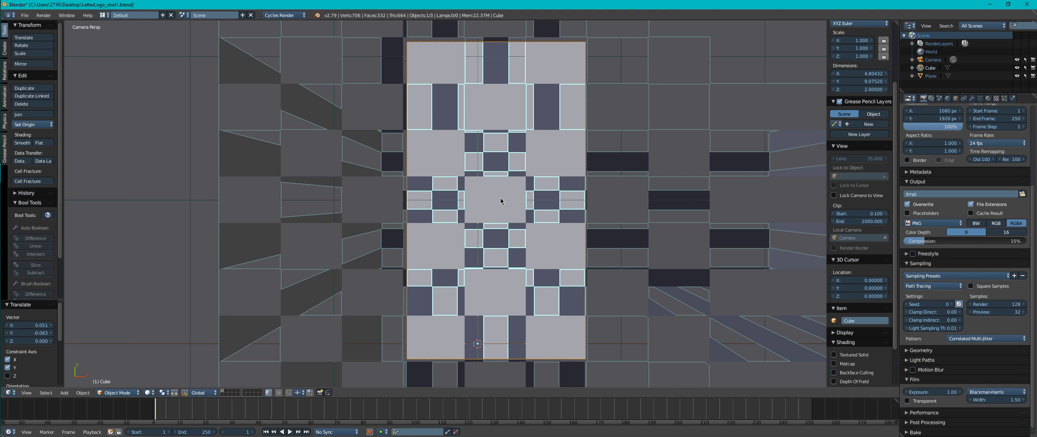
{"action": "key", "text": "Tab"}
{"action": "right_click", "coordinate": [511, 198]}
{"action": "key", "text": "x"}
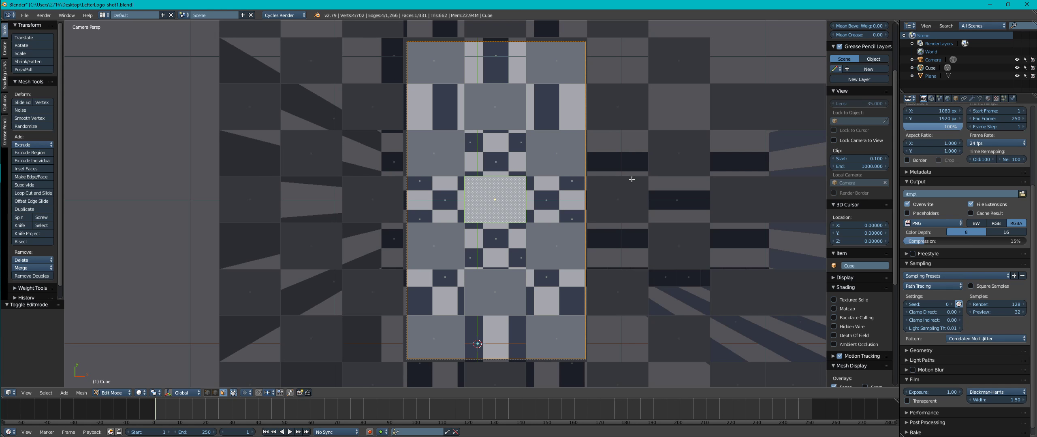
{"action": "key", "text": "x"}
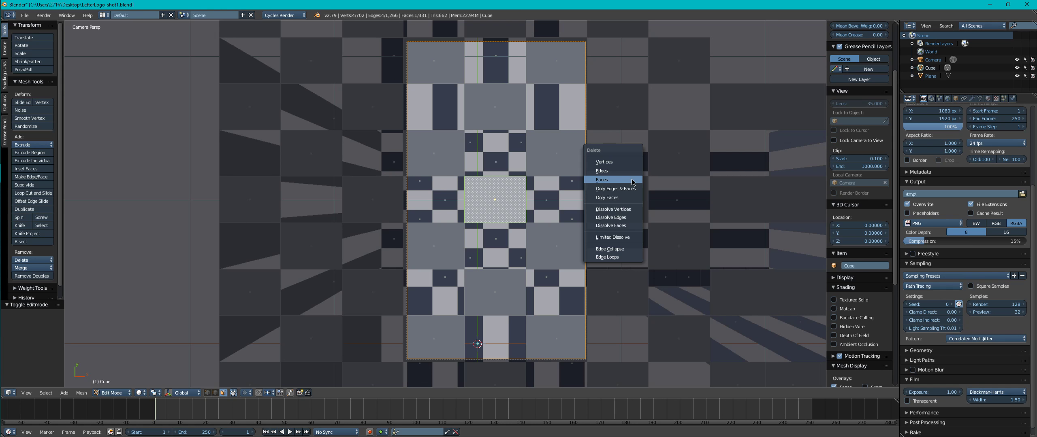
{"action": "left_click", "coordinate": [632, 179]}
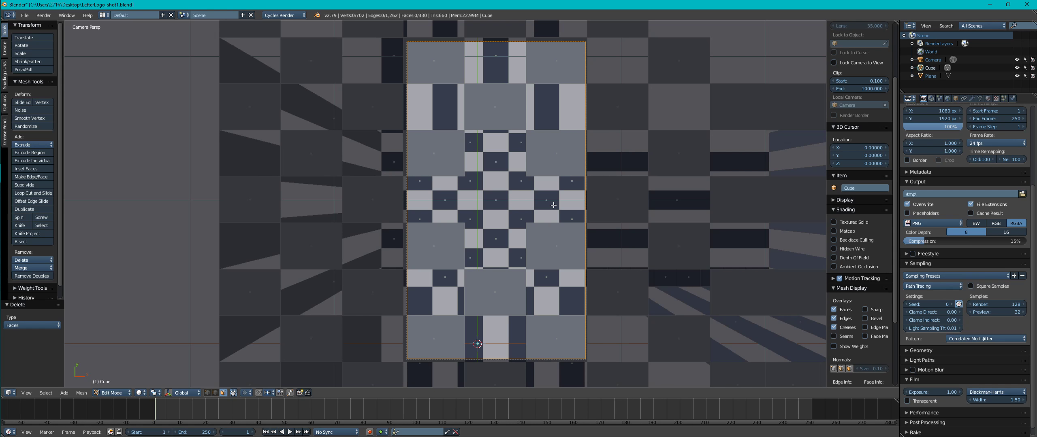
{"action": "key", "text": "ctrl+s"}
{"action": "key", "text": "Tab"}
Step: Raise the checkered E along the global Z axis toward the camera
{"action": "key", "text": "g"}
{"action": "key", "text": "z"}
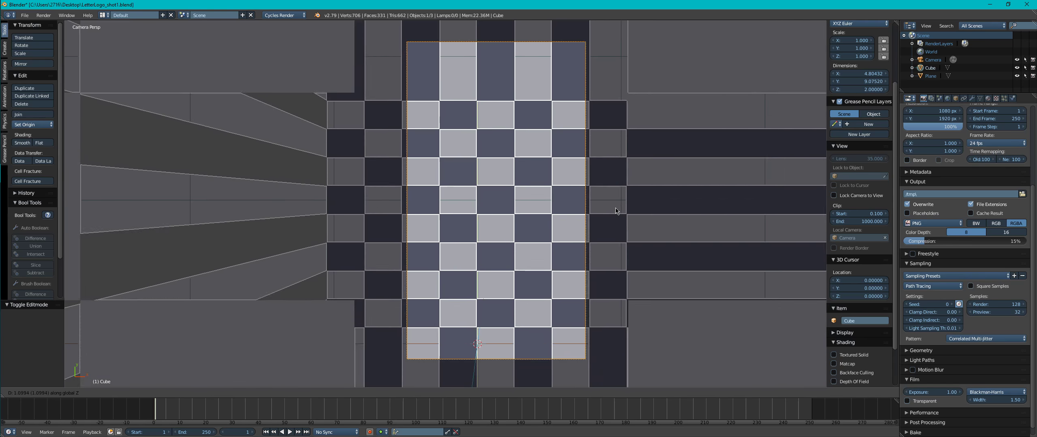
{"action": "left_click", "coordinate": [520, 209]}
{"action": "middle_click_drag", "start_coordinate": [520, 210], "coordinate": [557, 155]}
{"action": "scroll", "coordinate": [557, 153], "scroll_direction": "down", "scroll_amount": 10}
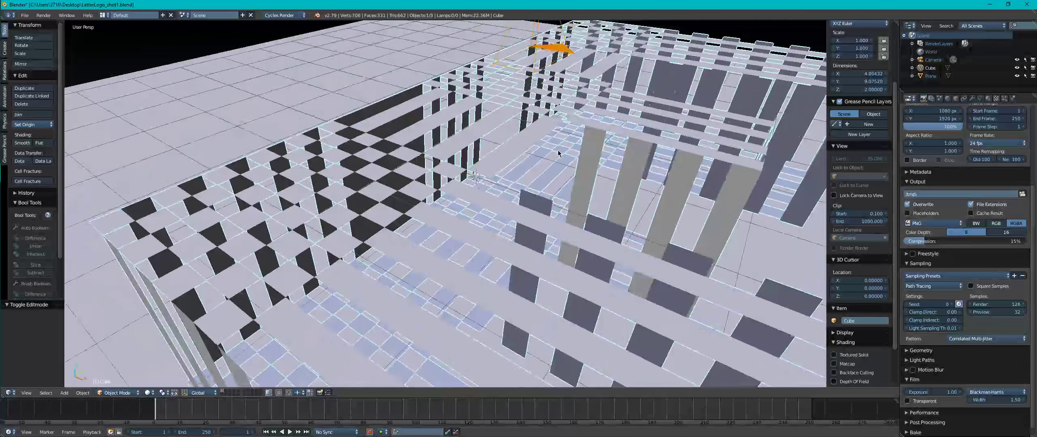
Step: Lower the camera about 3.21 and a further 0.028 along Z through its own view, and save the file
{"action": "right_click", "coordinate": [555, 98]}
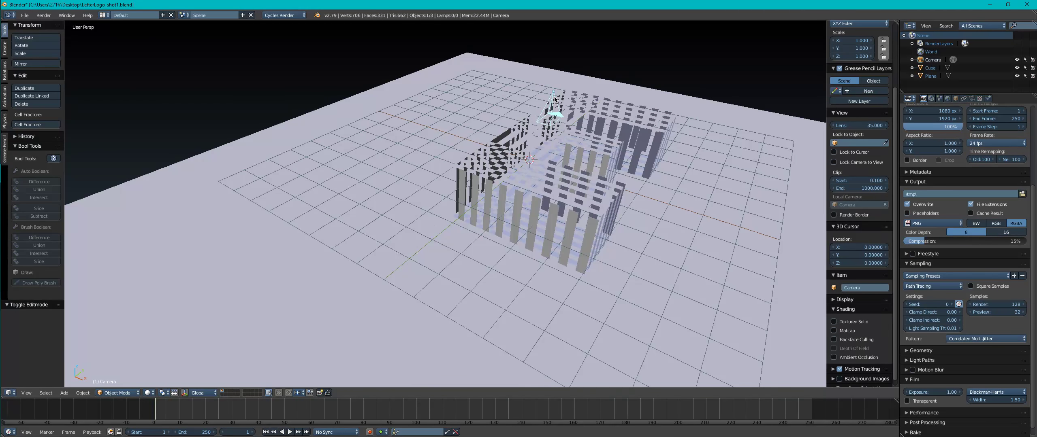
{"action": "key", "text": "KP_0"}
{"action": "key", "text": "g"}
{"action": "key", "text": "z"}
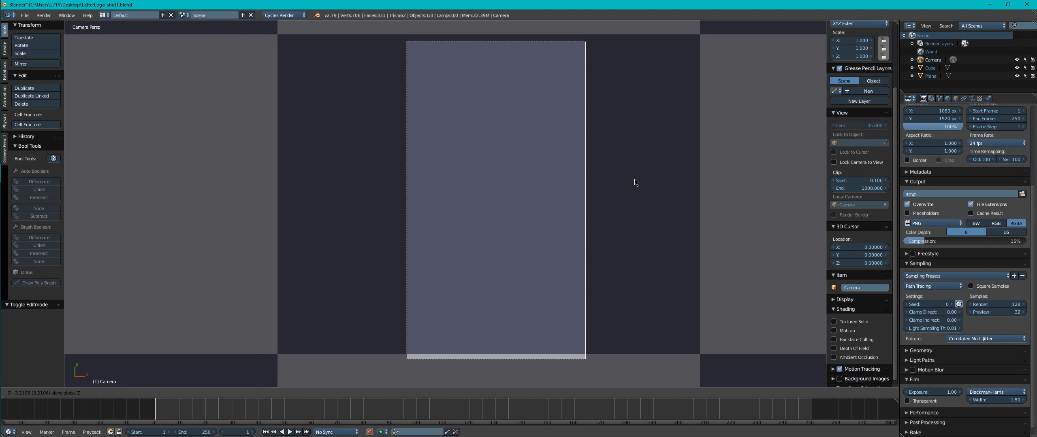
{"action": "left_click", "coordinate": [635, 182]}
{"action": "key", "text": "g"}
{"action": "key", "text": "z"}
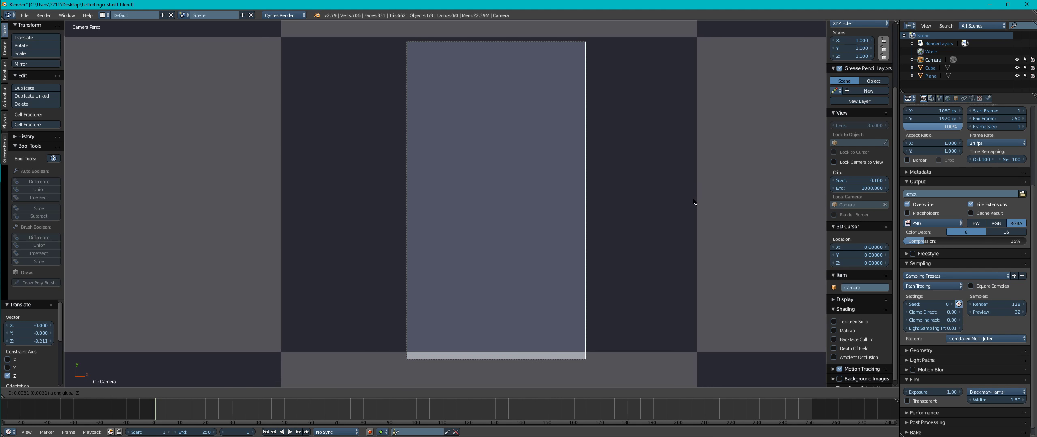
{"action": "left_click", "coordinate": [691, 194]}
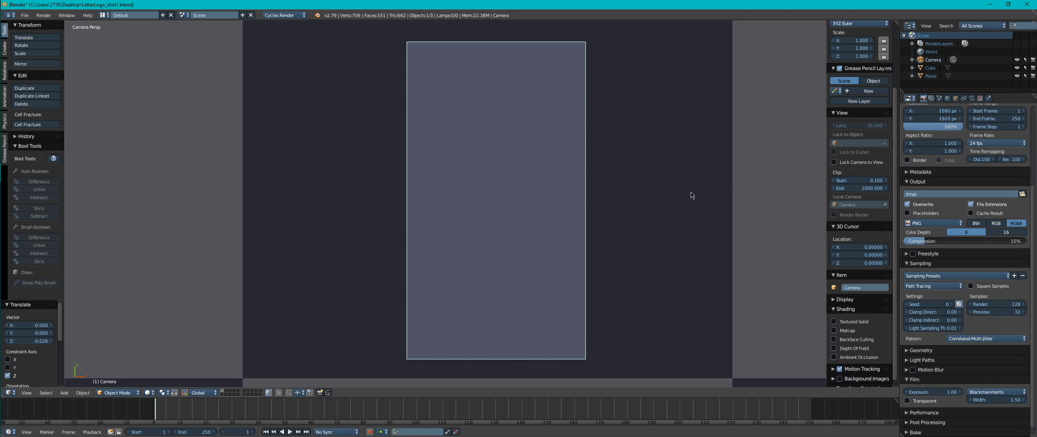
{"action": "key", "text": "ctrl+s"}
{"action": "left_click", "coordinate": [691, 195]}
Step: Try raising the camera about 0.906 and another 1.383 along Z, checking the framing in the rendered preview
{"action": "key", "text": "shift+z"}
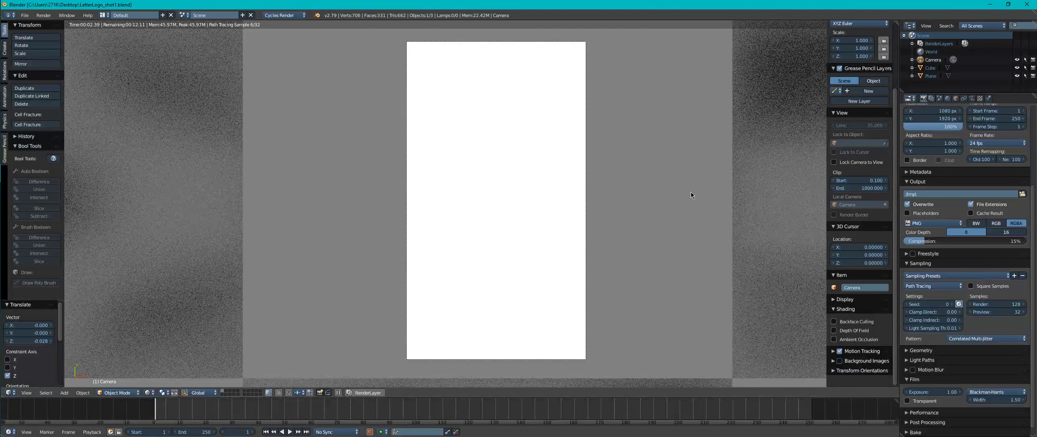
{"action": "key", "text": "g"}
{"action": "key", "text": "z"}
{"action": "left_click", "coordinate": [688, 219]}
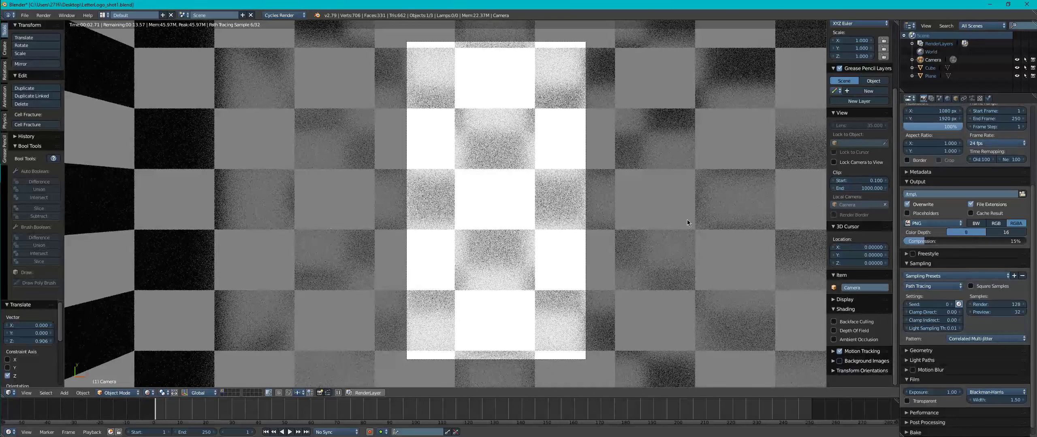
{"action": "key", "text": "shift+z"}
{"action": "key", "text": "g"}
{"action": "key", "text": "z"}
{"action": "left_click", "coordinate": [687, 239]}
{"action": "key", "text": "shift+z"}
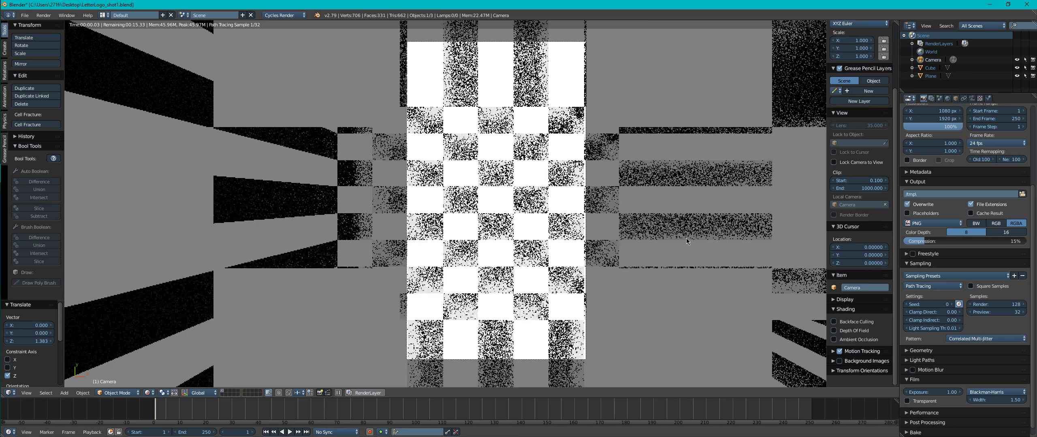
{"action": "middle_click_drag", "start_coordinate": [648, 153], "coordinate": [648, 169], "text": "shift"}
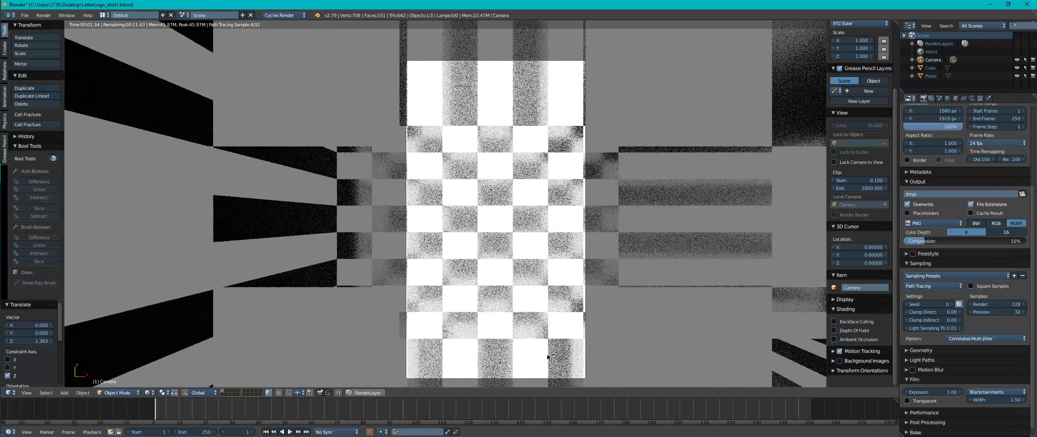
Step: Try raising the camera another 0.705 and 2.592 along Z, checking each position in the rendered preview
{"action": "key", "text": "g"}
{"action": "key", "text": "z"}
{"action": "left_click", "coordinate": [566, 195]}
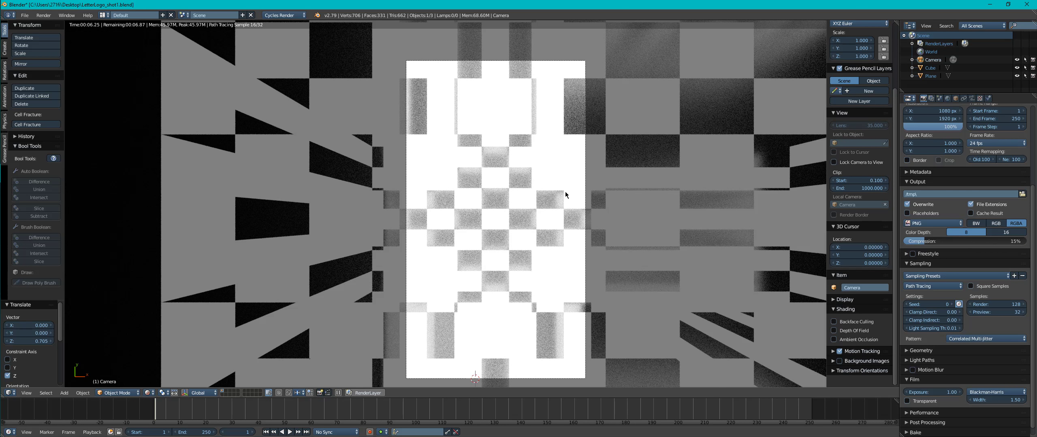
{"action": "key", "text": "shift+z"}
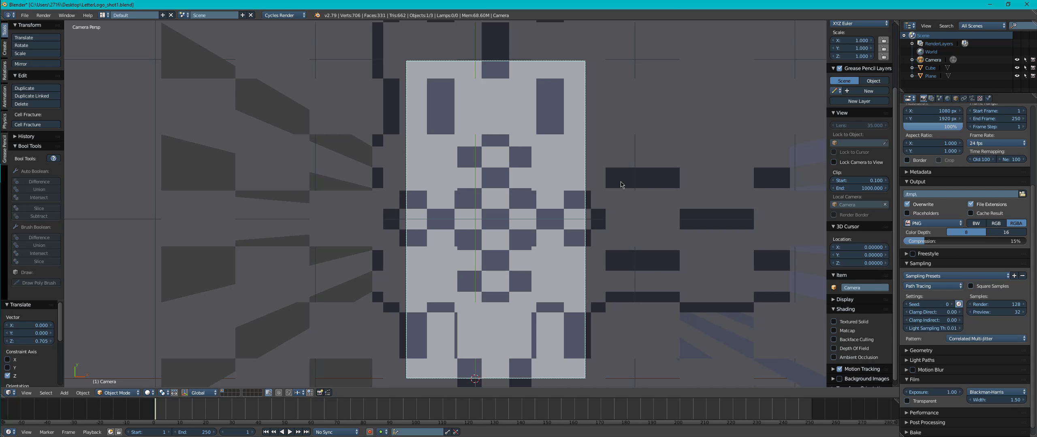
{"action": "key", "text": "g"}
{"action": "key", "text": "z"}
{"action": "left_click", "coordinate": [606, 196]}
{"action": "key", "text": "shift+z"}
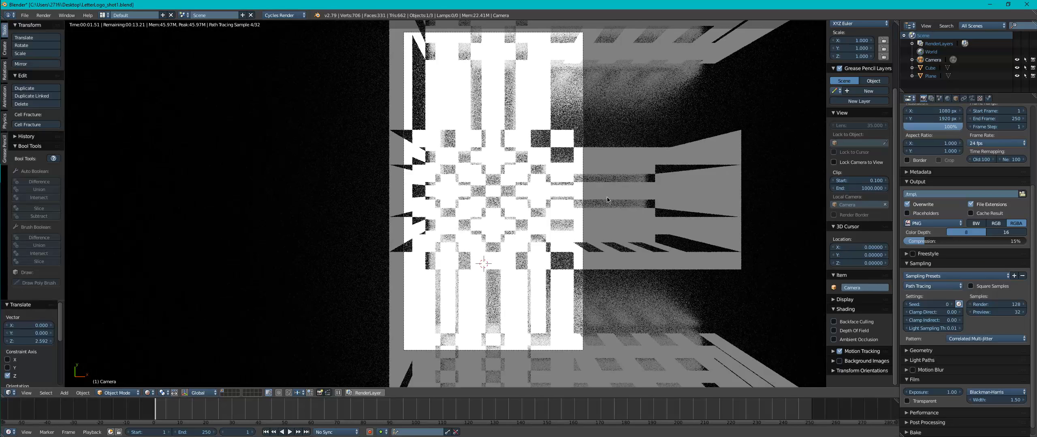
{"action": "key", "text": "shift+z"}
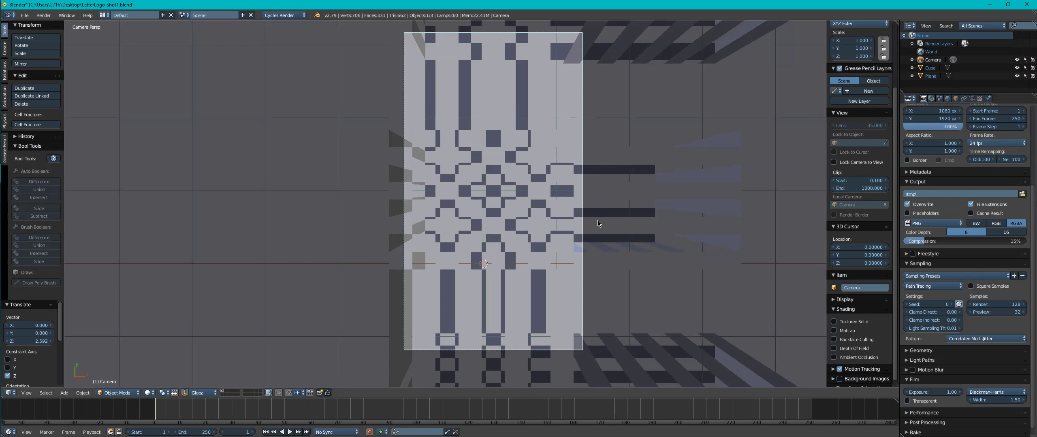
Step: Lower the camera about 5.584 along Z, keyframe its location at frame 1 and save
{"action": "key", "text": "g"}
{"action": "key", "text": "z"}
{"action": "left_click", "coordinate": [555, 152]}
{"action": "key", "text": "i"}
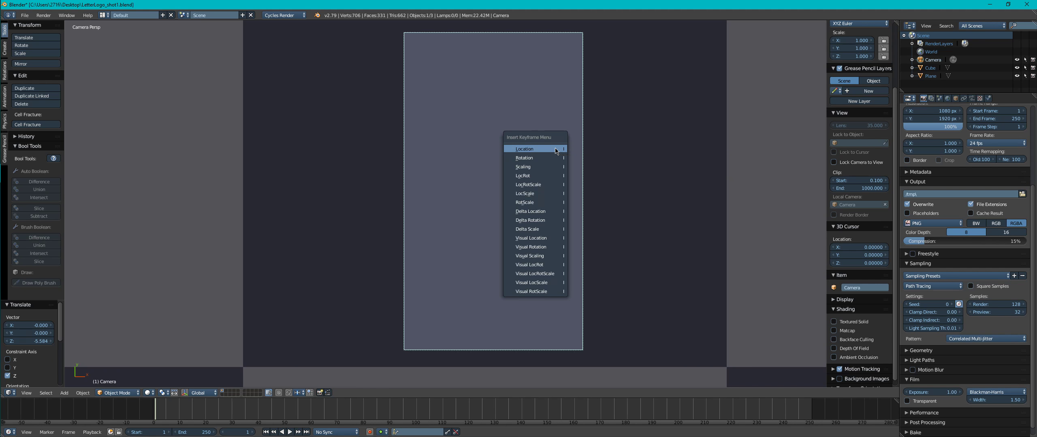
{"action": "left_click", "coordinate": [556, 150]}
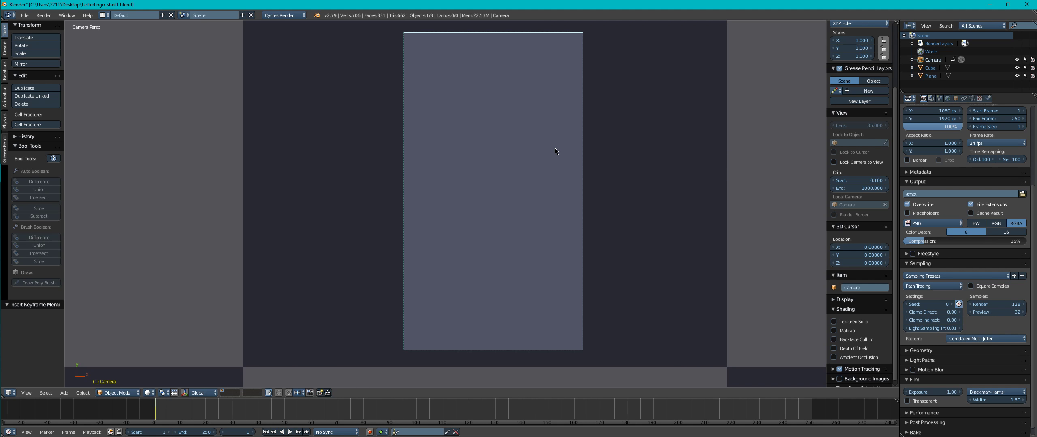
{"action": "key", "text": "ctrl+s"}
Step: Play the timeline forward to frame 87 and raise the camera about 5.61 along Z there
{"action": "left_click", "coordinate": [290, 433]}
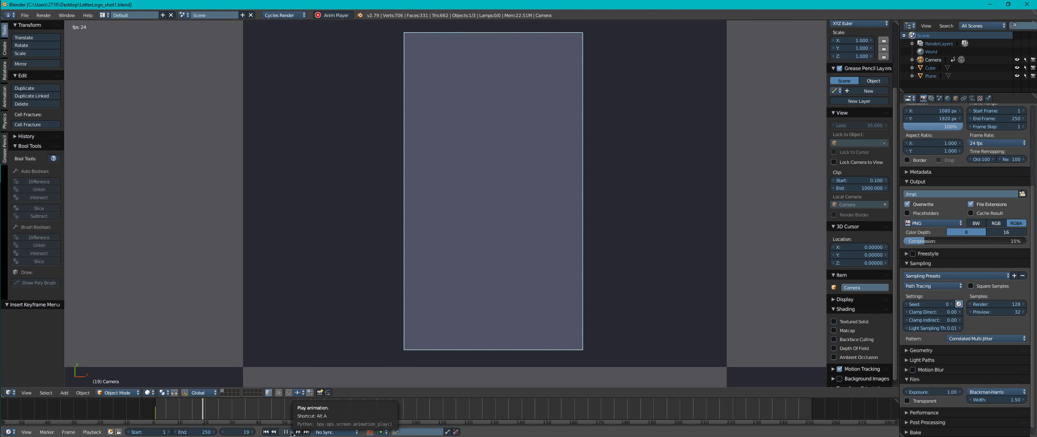
{"action": "left_click", "coordinate": [280, 433]}
{"action": "left_click", "coordinate": [265, 432]}
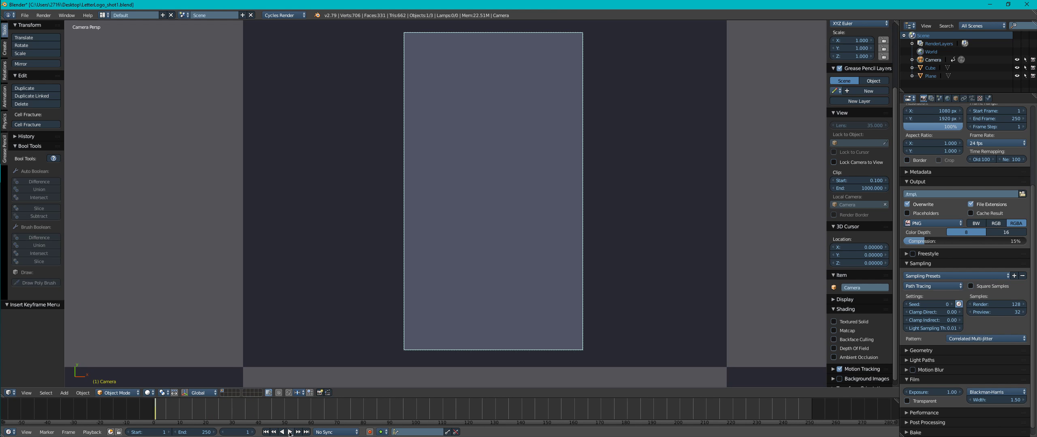
{"action": "left_click", "coordinate": [290, 433]}
{"action": "left_click", "coordinate": [291, 432]}
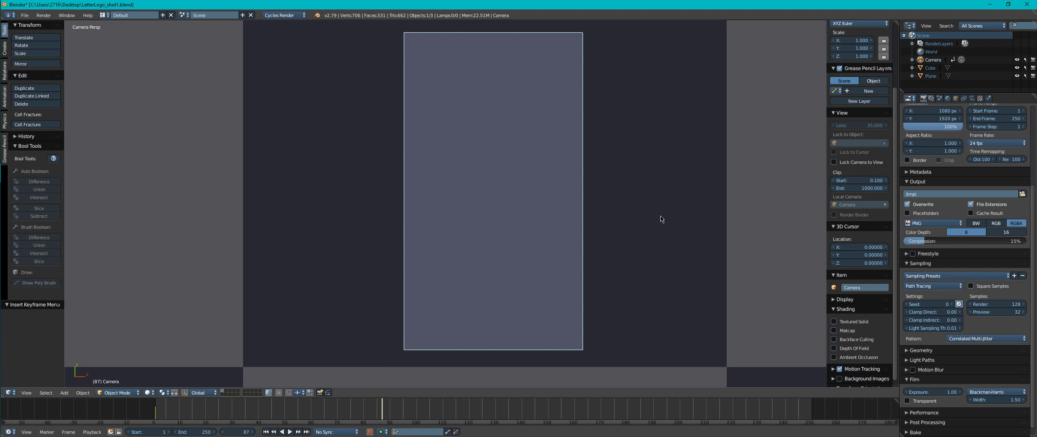
{"action": "key", "text": "g"}
{"action": "key", "text": "z"}
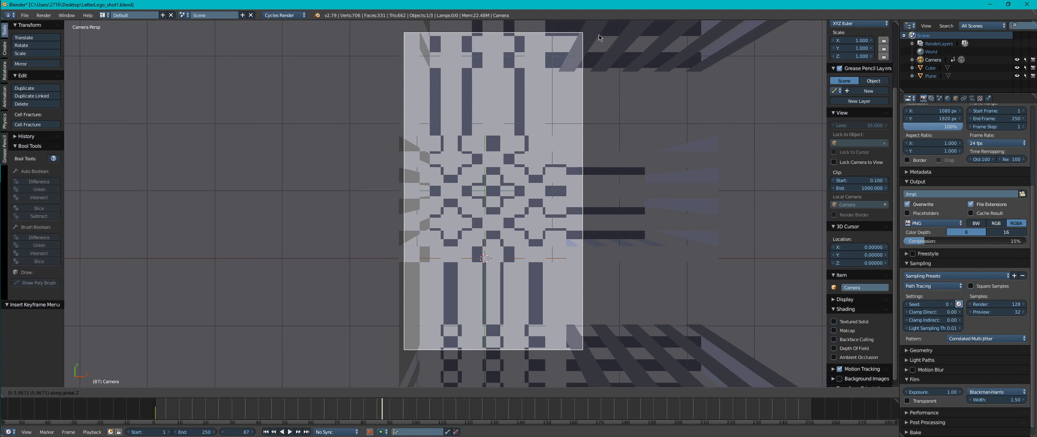
{"action": "left_click", "coordinate": [597, 380]}
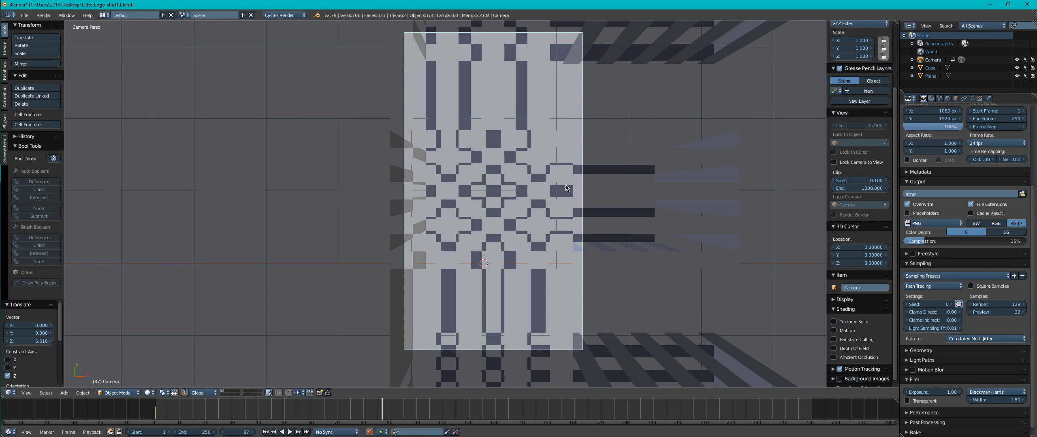
Step: Save, check the rendered preview and insert a location keyframe for the camera at frame 87
{"action": "key", "text": "ctrl+s"}
{"action": "key", "text": "shift+z"}
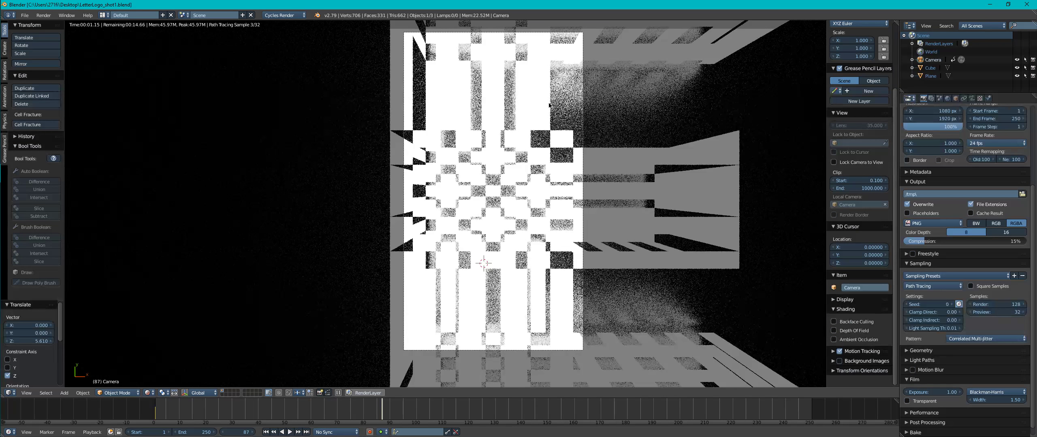
{"action": "key", "text": "shift+z"}
{"action": "key", "text": "i"}
{"action": "left_click", "coordinate": [549, 106]}
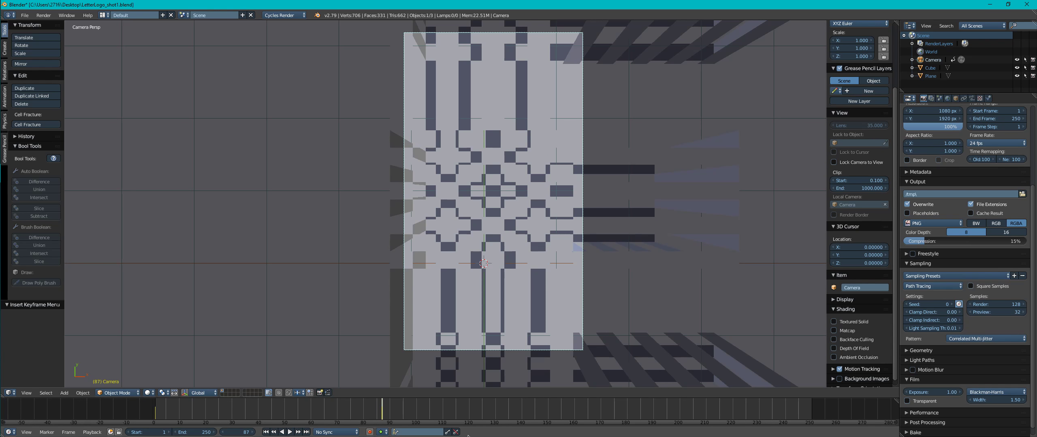
Step: Set the animation's end frame to 87, save the file and play the camera move back
{"action": "key", "text": "e"}
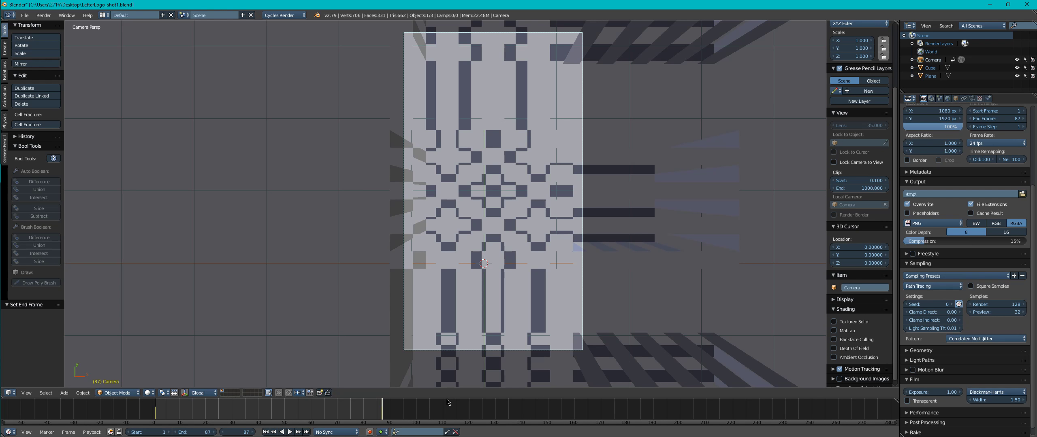
{"action": "key", "text": "ctrl+s"}
{"action": "key", "text": "alt+a"}
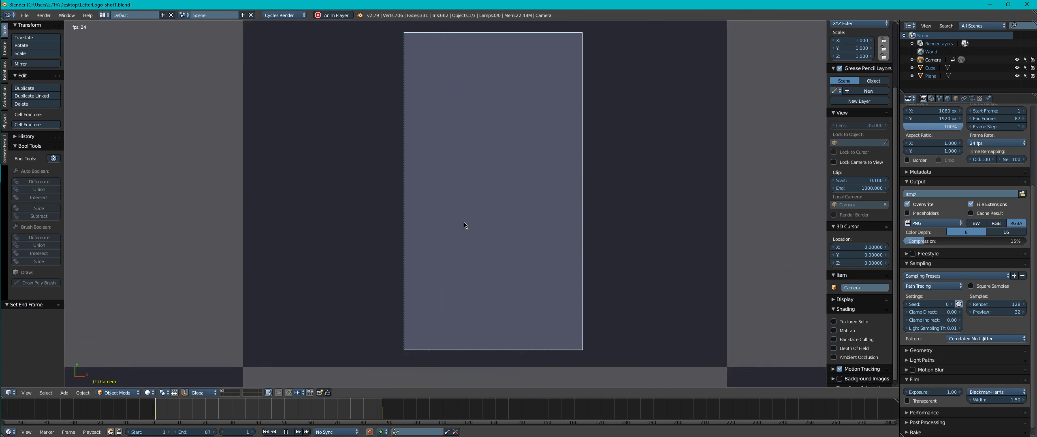
{"action": "key", "text": "alt+a"}
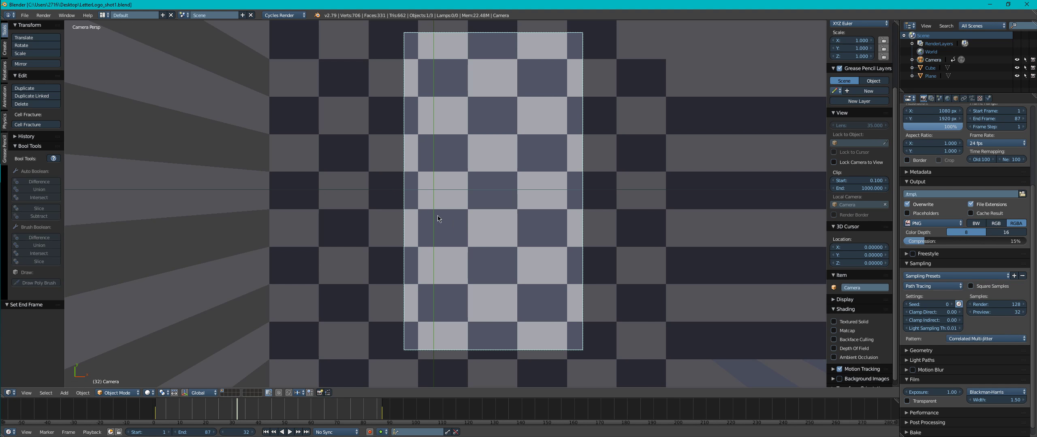
Step: Switch to the Animation screen layout and set all the camera's keyframes to Linear interpolation
{"action": "left_click", "coordinate": [105, 15]}
{"action": "left_click", "coordinate": [117, 37]}
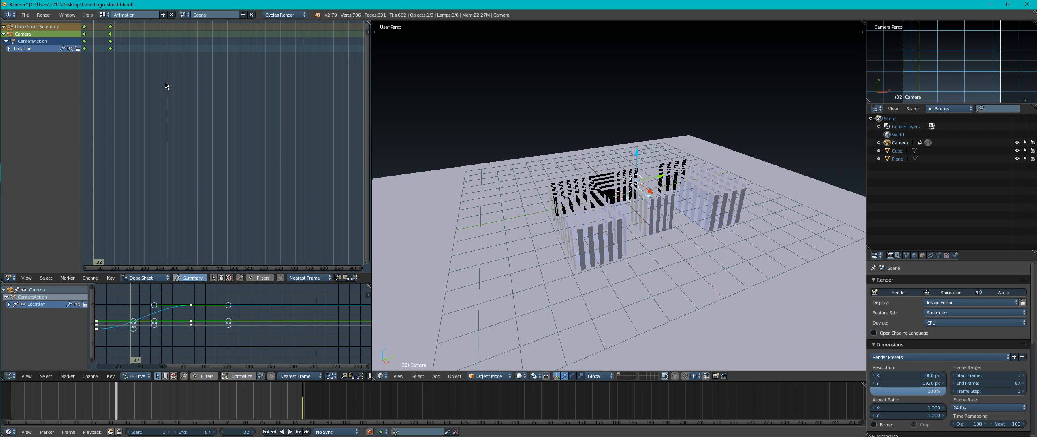
{"action": "key", "text": "a"}
{"action": "key", "text": "t"}
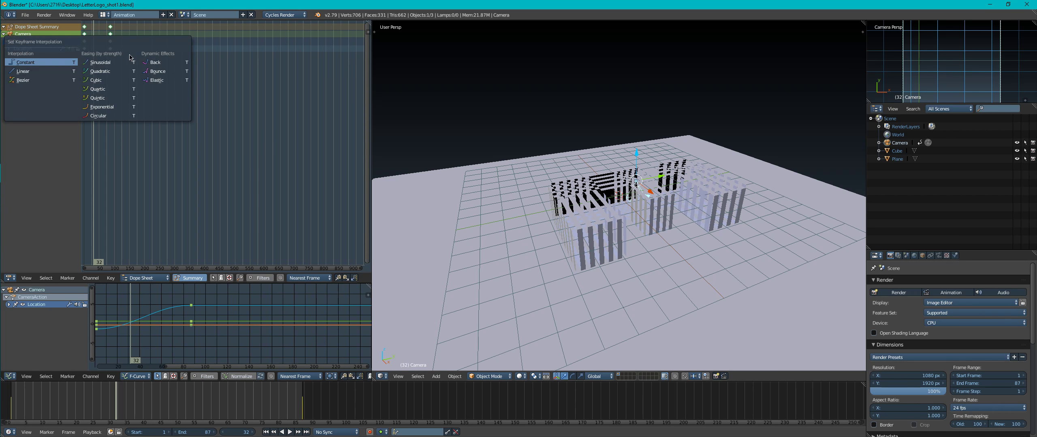
{"action": "left_click", "coordinate": [59, 71]}
{"action": "key", "text": "a"}
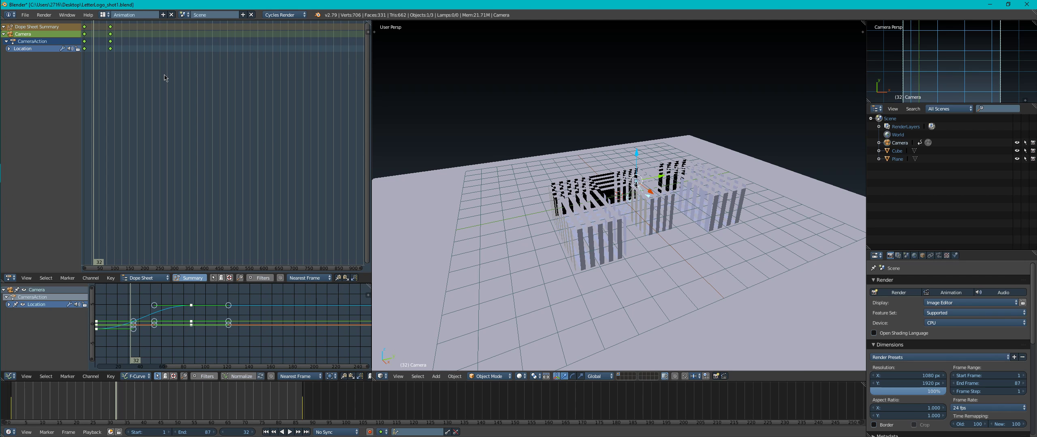
{"action": "key", "text": "t"}
{"action": "left_click", "coordinate": [122, 53]}
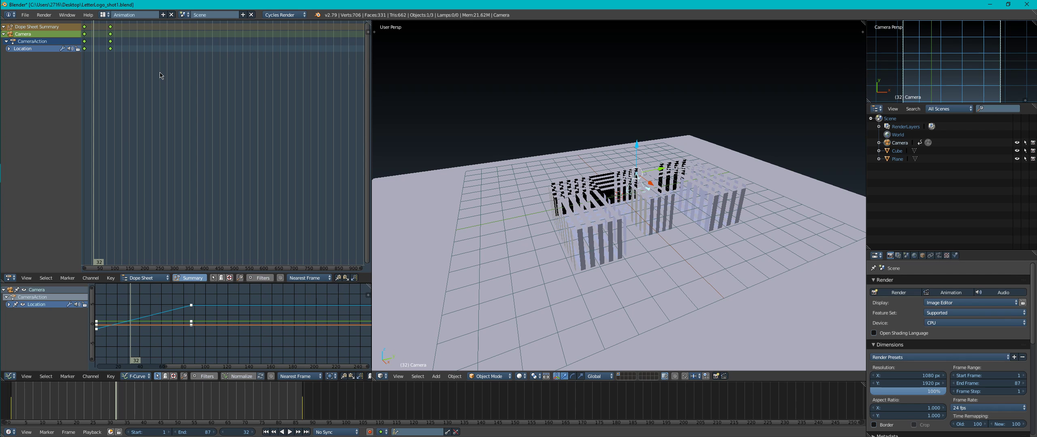
Step: Save the file and return to the Default screen layout
{"action": "key", "text": "ctrl+s"}
{"action": "left_click", "coordinate": [172, 93]}
{"action": "left_click", "coordinate": [105, 15]}
{"action": "left_click", "coordinate": [121, 50]}
Step: Review the linear camera move by playing it back several times, ending on frame 87
{"action": "key", "text": "alt+a"}
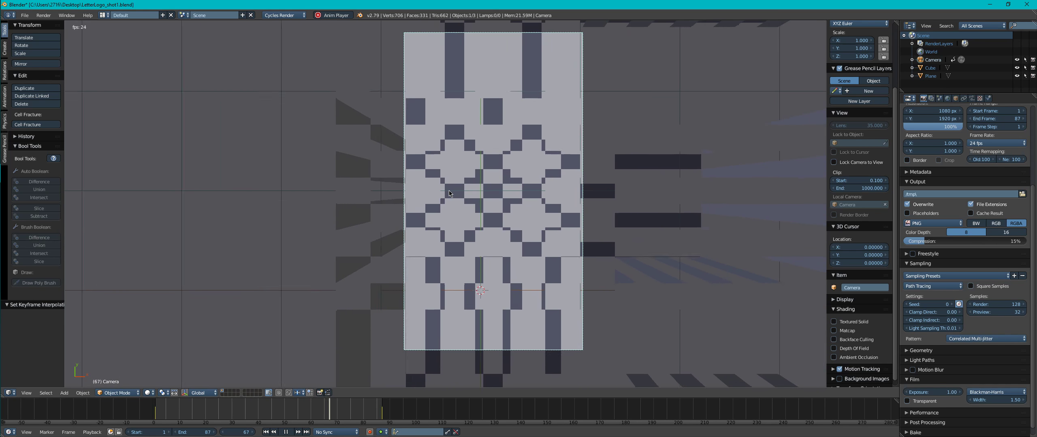
{"action": "key", "text": "alt+a"}
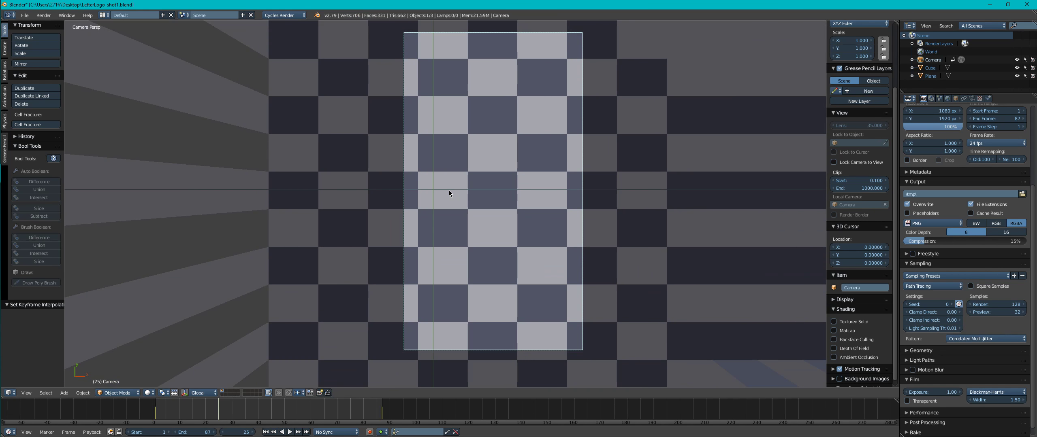
{"action": "left_click", "coordinate": [348, 413]}
{"action": "left_click", "coordinate": [288, 433]}
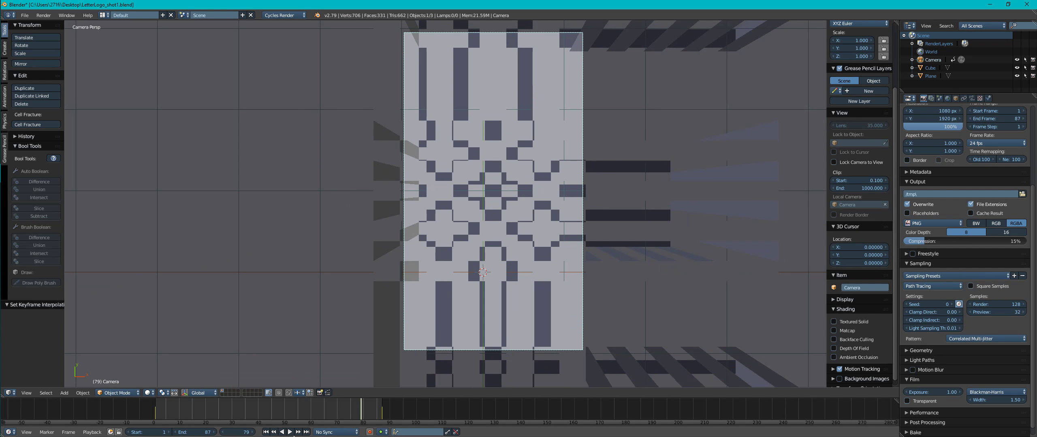
{"action": "left_click", "coordinate": [291, 433]}
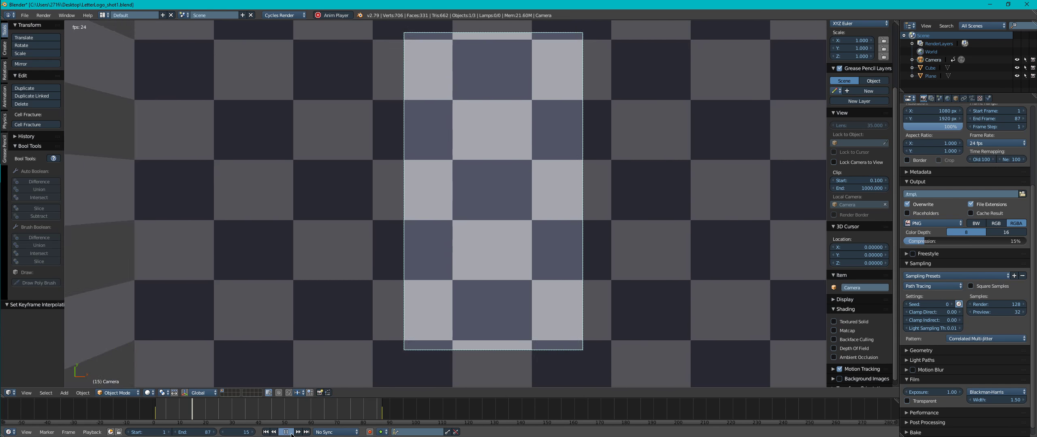
{"action": "left_click", "coordinate": [283, 433]}
{"action": "left_click", "coordinate": [299, 433]}
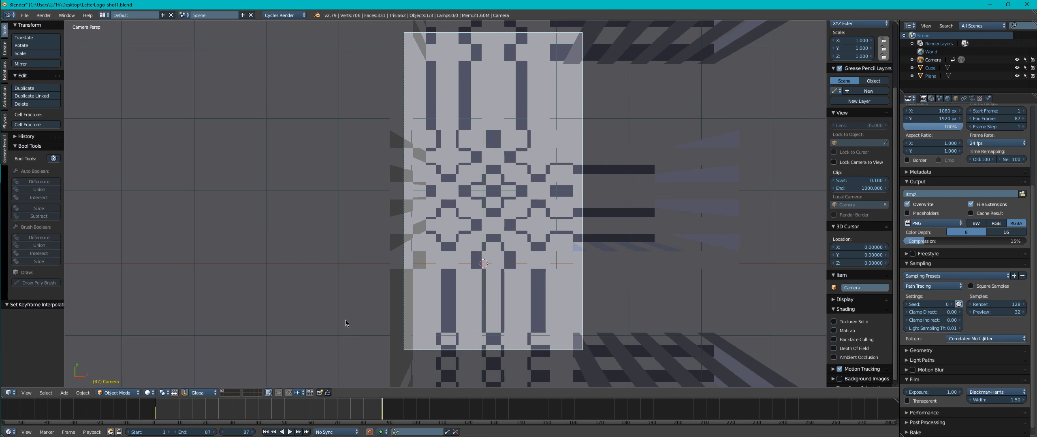
Step: Turn on the camera's Limits display and raise its depth-of-field focus distance to 3.33
{"action": "middle_click_drag", "start_coordinate": [420, 203], "coordinate": [482, 229]}
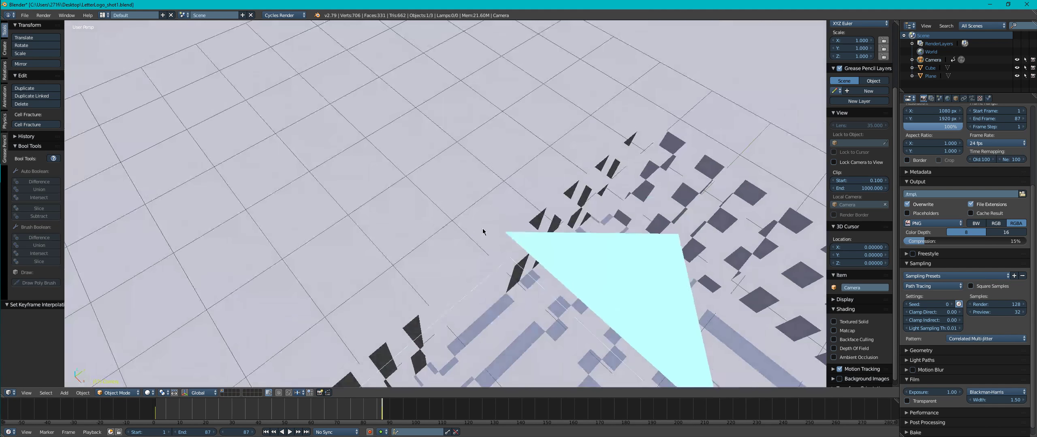
{"action": "scroll", "coordinate": [466, 181], "scroll_direction": "down", "scroll_amount": 8}
{"action": "scroll", "coordinate": [467, 180], "scroll_direction": "up", "scroll_amount": 6}
{"action": "middle_click_drag", "start_coordinate": [465, 175], "coordinate": [566, 152]}
{"action": "left_click", "coordinate": [972, 98]}
{"action": "left_click", "coordinate": [908, 255]}
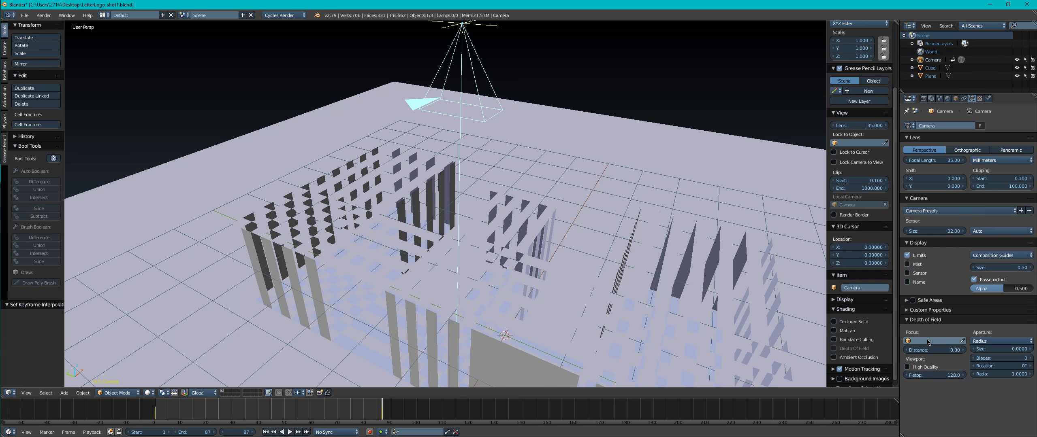
{"action": "left_click_drag", "start_coordinate": [931, 351], "coordinate": [966, 350]}
Step: Turn on ambient occlusion shading for the viewport to see the inside of the letter more clearly
{"action": "scroll", "coordinate": [447, 237], "scroll_direction": "up", "scroll_amount": 4}
{"action": "middle_click_drag", "start_coordinate": [447, 237], "coordinate": [473, 194], "text": "shift"}
{"action": "middle_click_drag", "start_coordinate": [472, 193], "coordinate": [550, 183]}
{"action": "left_click", "coordinate": [834, 358]}
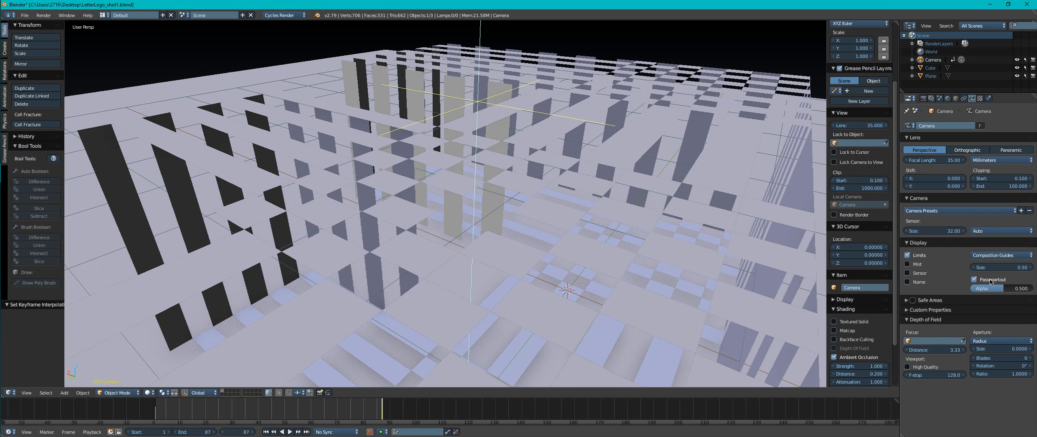
Step: Fine-tune the camera's focus distance to 3.78 while checking the focus marker inside the letter
{"action": "left_click_drag", "start_coordinate": [920, 351], "coordinate": [944, 351]}
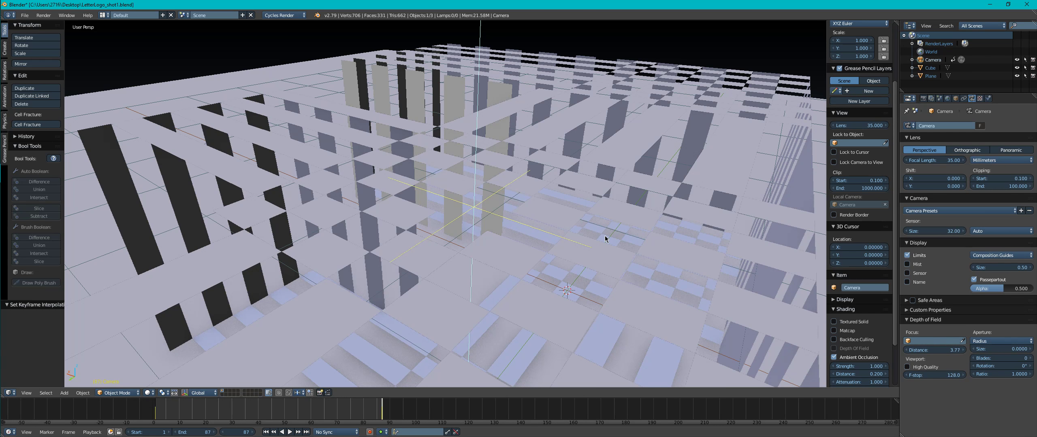
{"action": "scroll", "coordinate": [587, 235], "scroll_direction": "up", "scroll_amount": 4}
{"action": "middle_click_drag", "start_coordinate": [586, 235], "coordinate": [594, 226]}
{"action": "scroll", "coordinate": [593, 226], "scroll_direction": "down", "scroll_amount": 3}
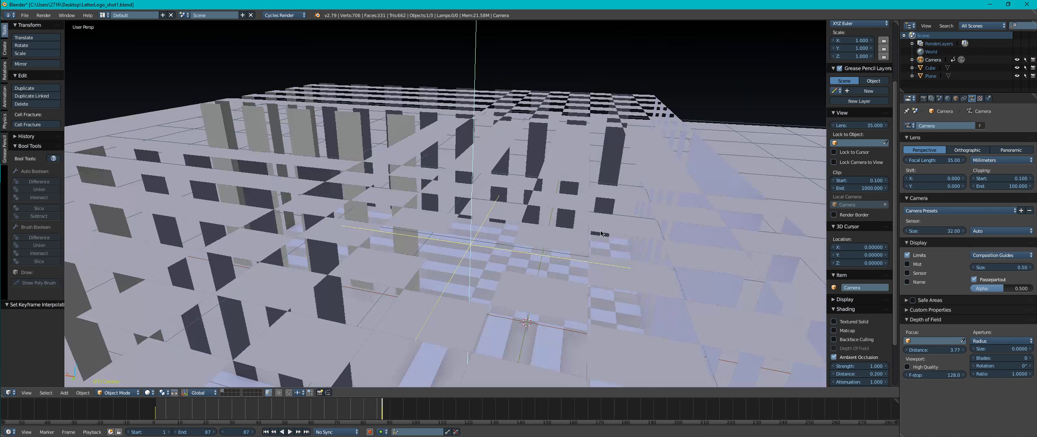
{"action": "scroll", "coordinate": [586, 224], "scroll_direction": "down", "scroll_amount": 3}
{"action": "left_click", "coordinate": [963, 351]}
{"action": "left_click", "coordinate": [963, 351]}
{"action": "left_click", "coordinate": [907, 351]}
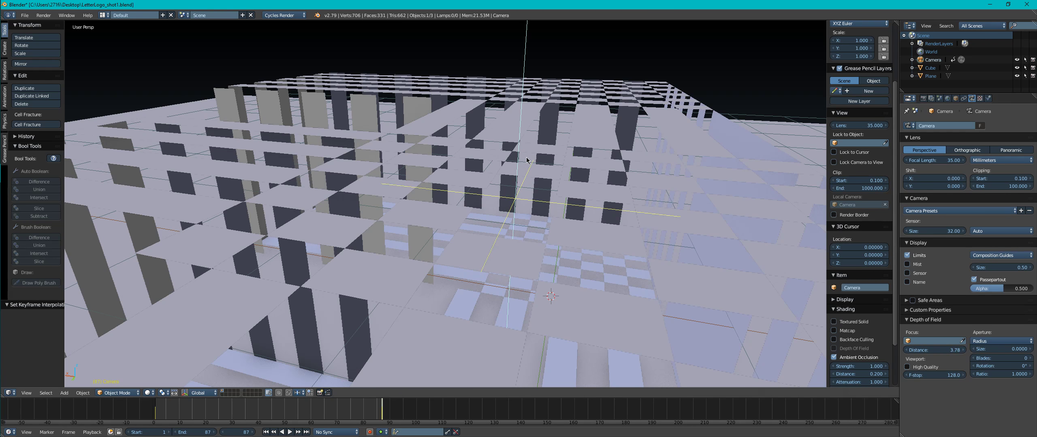
Step: Save over the existing file and move the playhead back to frame 71
{"action": "scroll", "coordinate": [505, 148], "scroll_direction": "down", "scroll_amount": 4}
{"action": "middle_click_drag", "start_coordinate": [437, 149], "coordinate": [479, 152]}
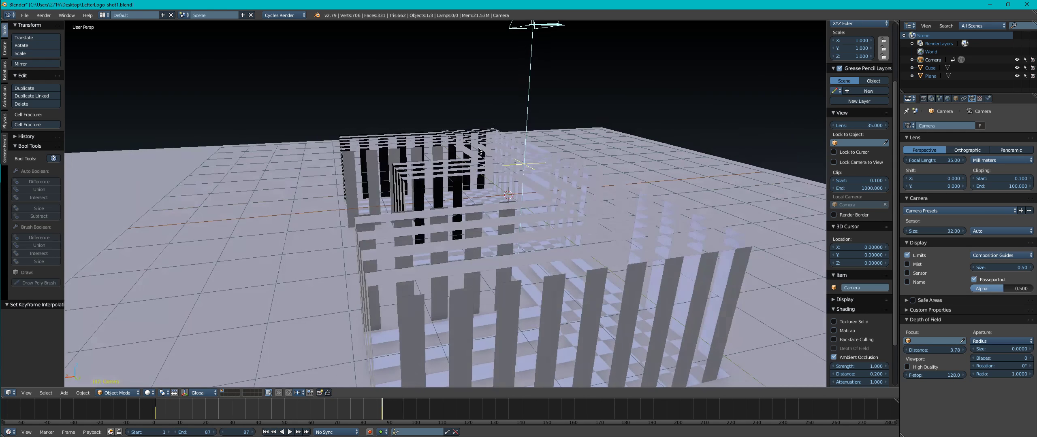
{"action": "key", "text": "ctrl+s"}
{"action": "left_click", "coordinate": [478, 151]}
{"action": "left_click_drag", "start_coordinate": [357, 404], "coordinate": [340, 405]}
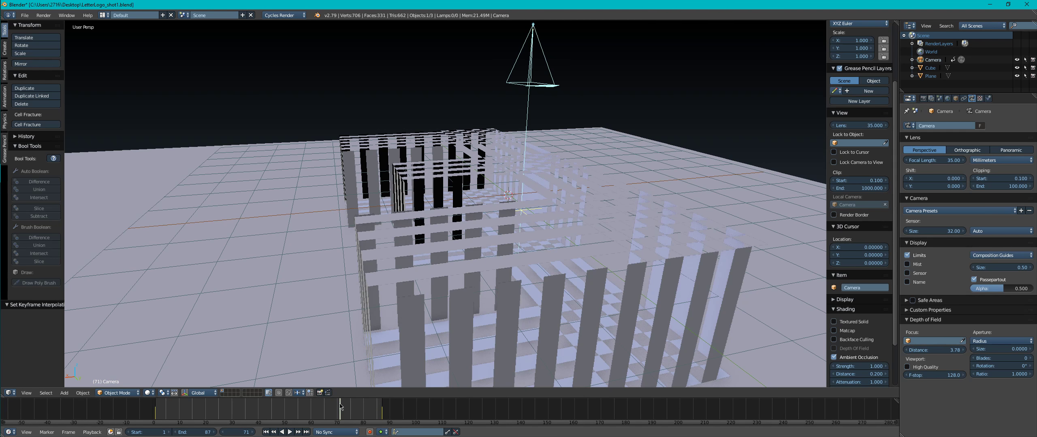
Step: Preview the rendered shot through the camera, return to solid shading and save the file
{"action": "key", "text": "shift+z"}
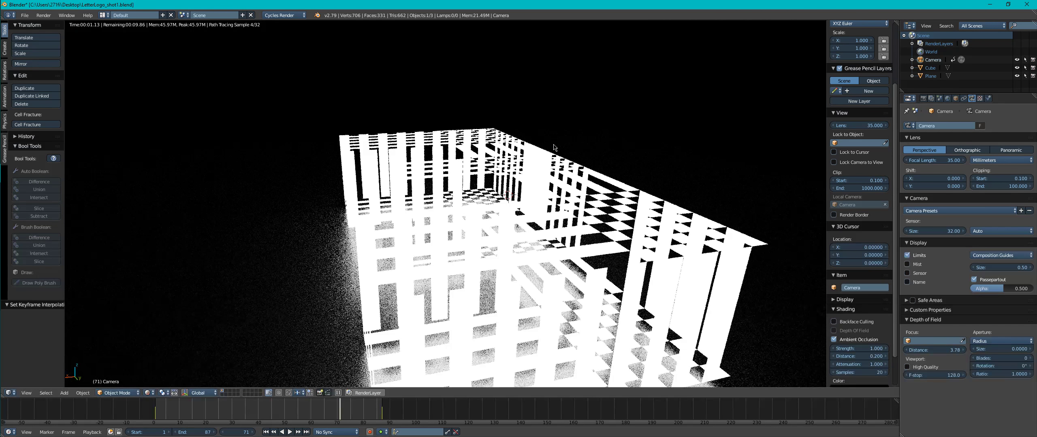
{"action": "key", "text": "KP_0"}
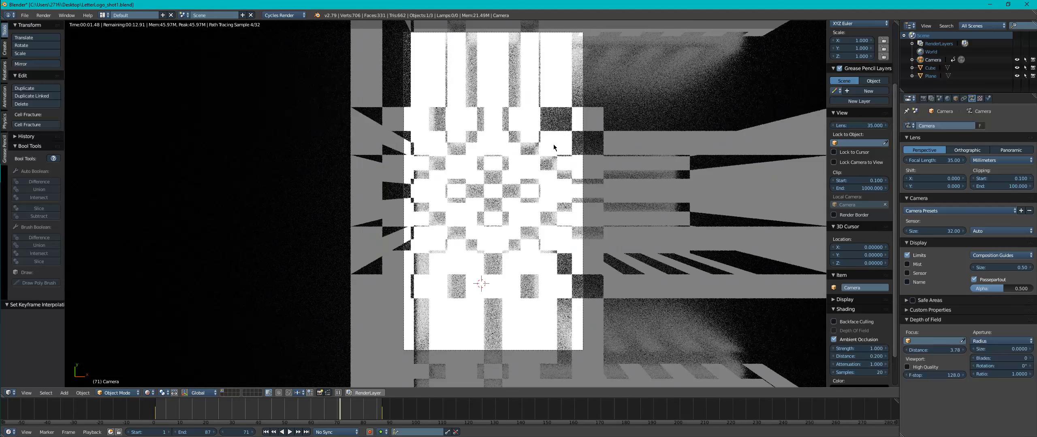
{"action": "key", "text": "shift+z"}
{"action": "key", "text": "ctrl+s"}
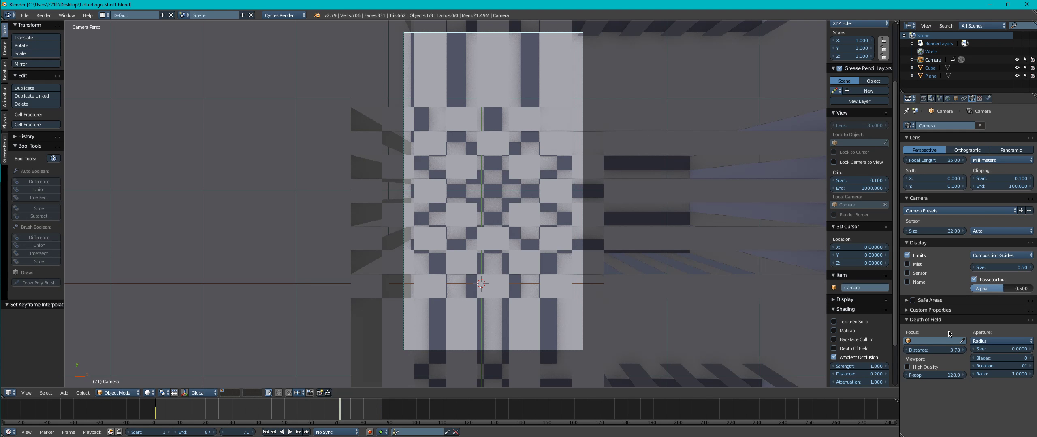
Step: Enable viewport depth of field and set the camera's viewport f-stop to 0.5
{"action": "left_click", "coordinate": [985, 343]}
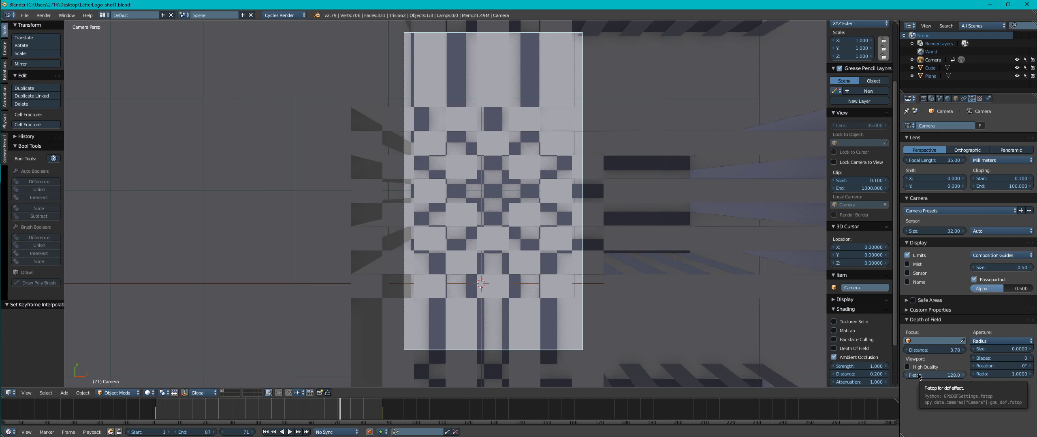
{"action": "left_click", "coordinate": [835, 301]}
{"action": "scroll", "coordinate": [853, 335], "scroll_direction": "down", "scroll_amount": 5}
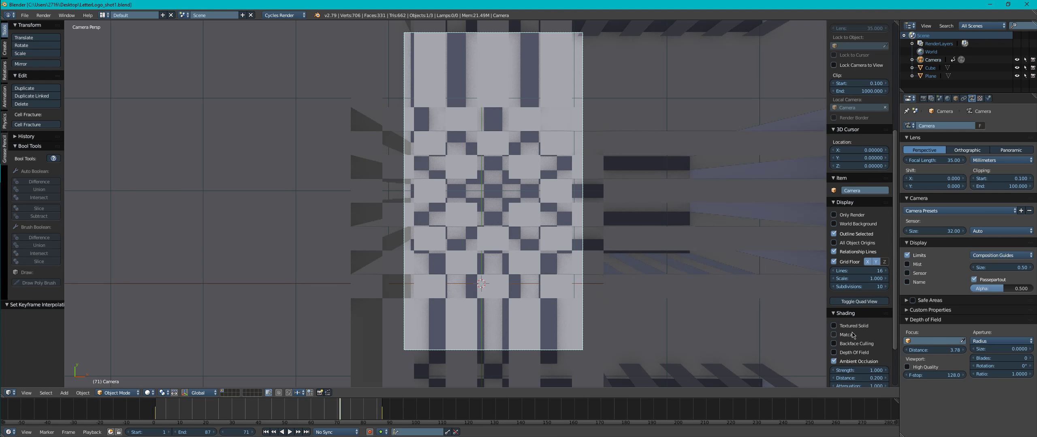
{"action": "left_click", "coordinate": [834, 352]}
{"action": "left_click_drag", "start_coordinate": [922, 378], "coordinate": [919, 379]}
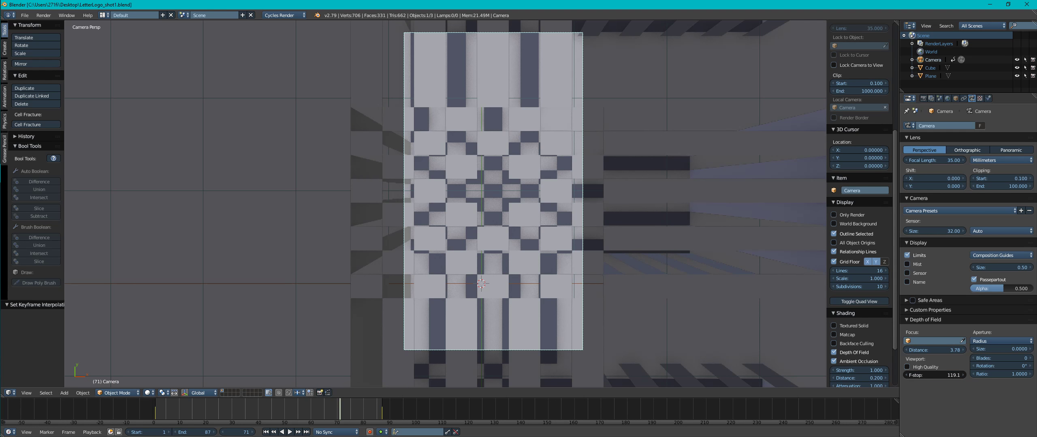
{"action": "left_click", "coordinate": [939, 377]}
{"action": "type", "text": "0.5"}
{"action": "key", "text": "Return"}
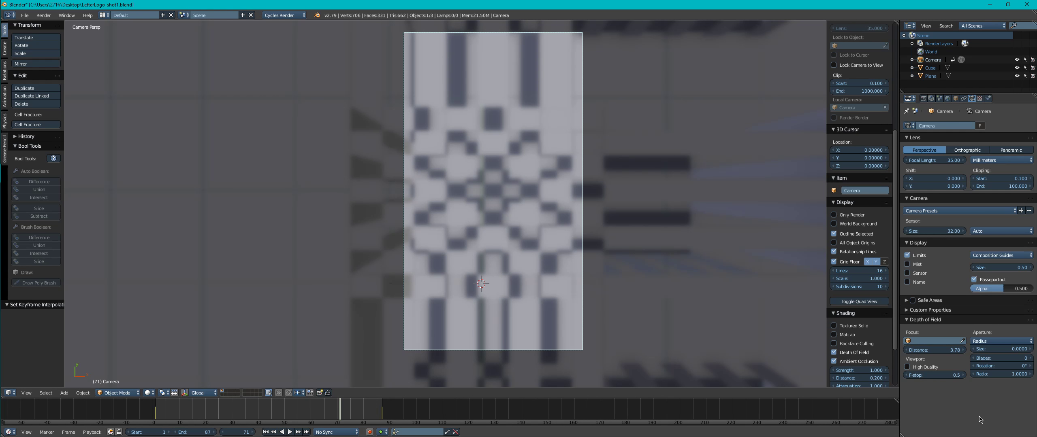
Step: Change the camera's aperture type to F-stop with a number of 0.5 and 6 blades
{"action": "left_click", "coordinate": [995, 341]}
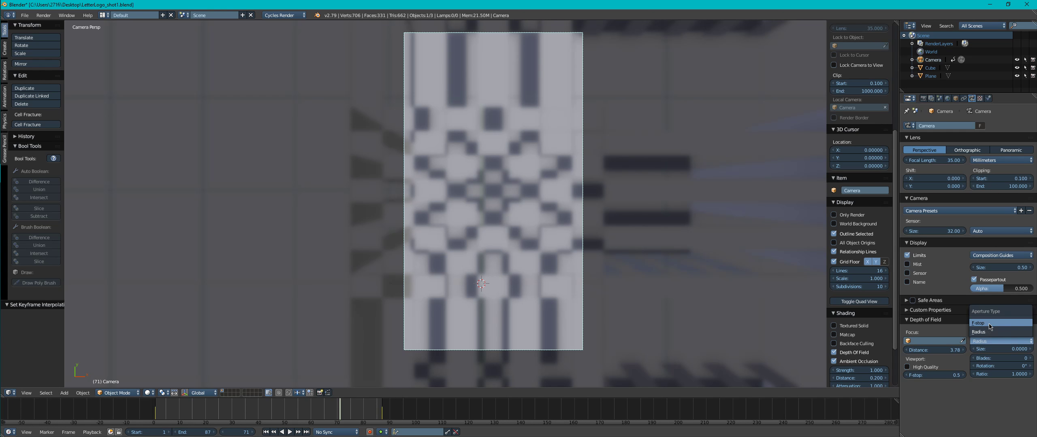
{"action": "left_click", "coordinate": [995, 325]}
{"action": "left_click", "coordinate": [989, 350]}
{"action": "type", "text": "0.5"}
{"action": "key", "text": "Return"}
{"action": "left_click", "coordinate": [995, 357]}
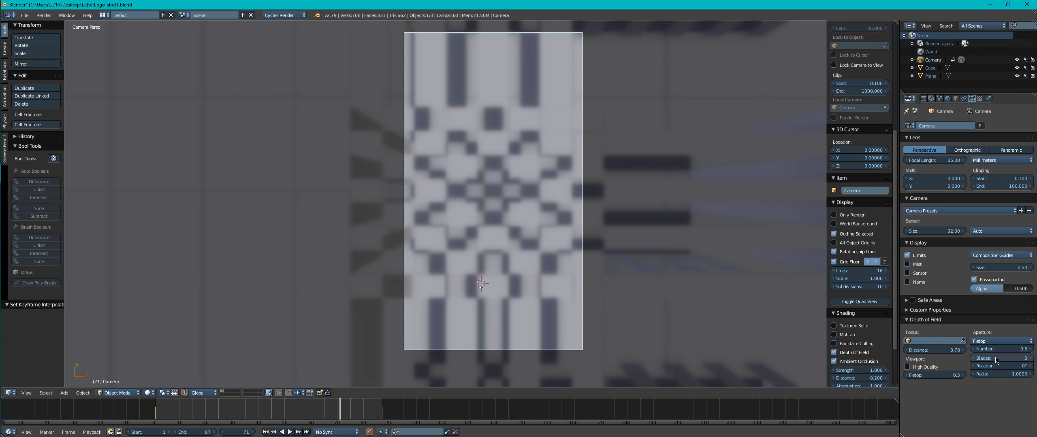
{"action": "type", "text": "6"}
{"action": "key", "text": "Return"}
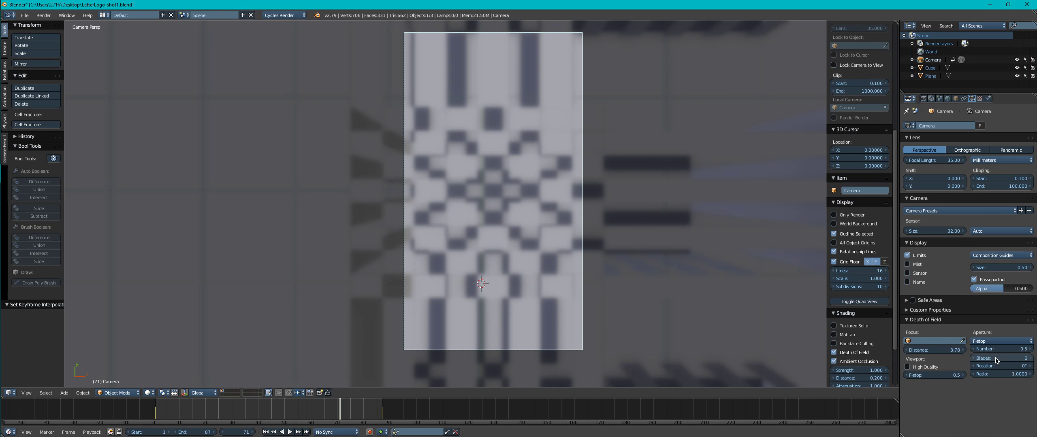
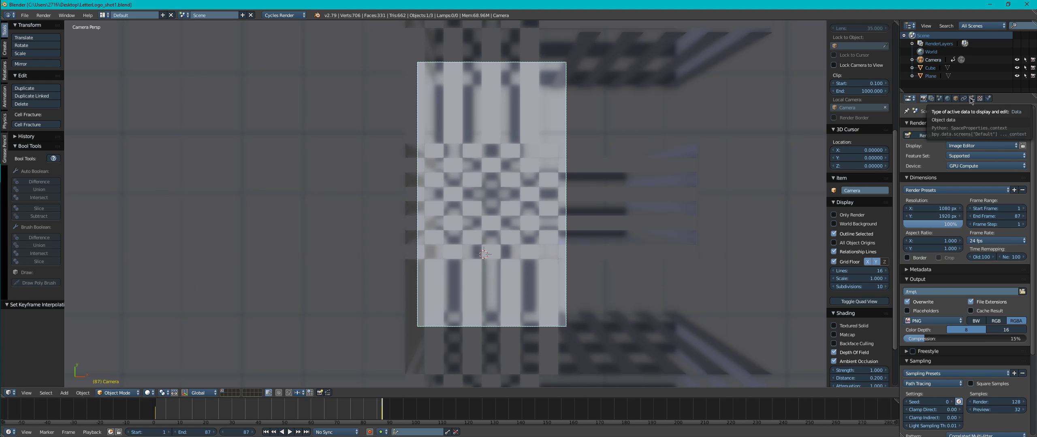
Step: Try an emission strength of 0.5 on the letter's Light material and check it in a rendered preview
{"action": "right_click", "coordinate": [583, 142]}
{"action": "right_click", "coordinate": [602, 167]}
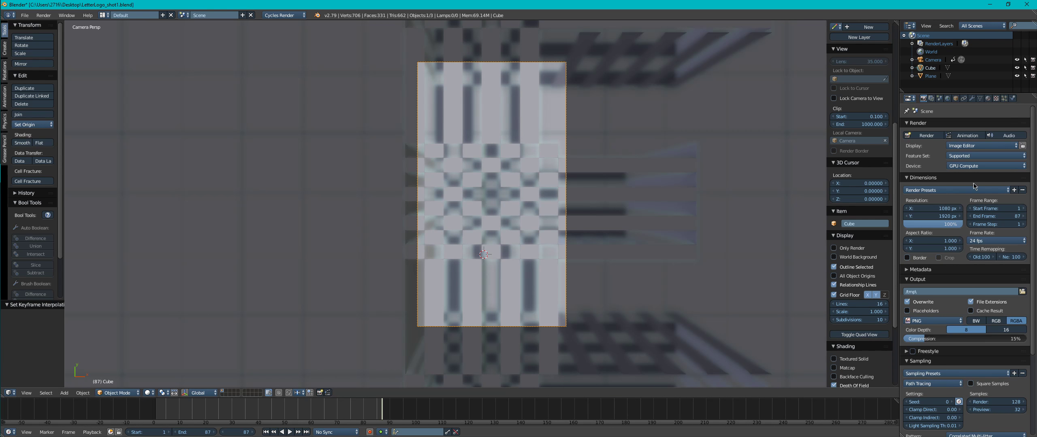
{"action": "left_click", "coordinate": [987, 98]}
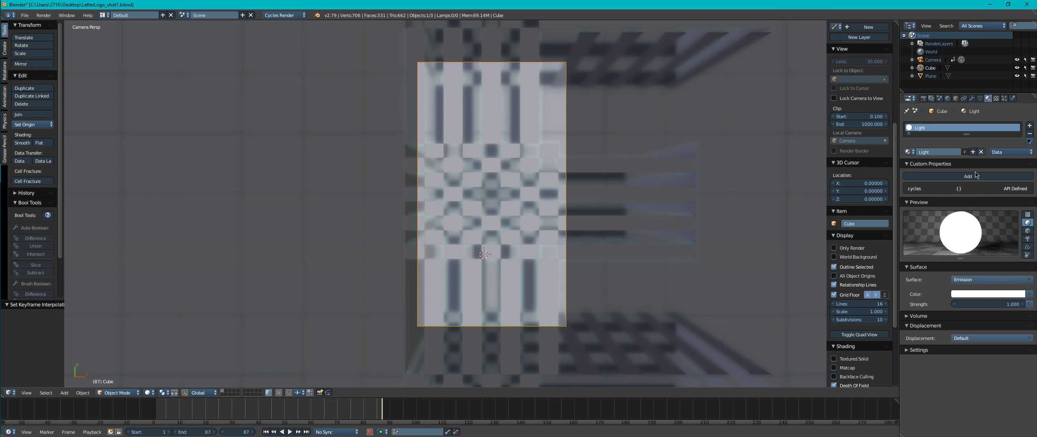
{"action": "left_click", "coordinate": [978, 305]}
{"action": "type", "text": "0.5"}
{"action": "key", "text": "Return"}
{"action": "key", "text": "shift+z"}
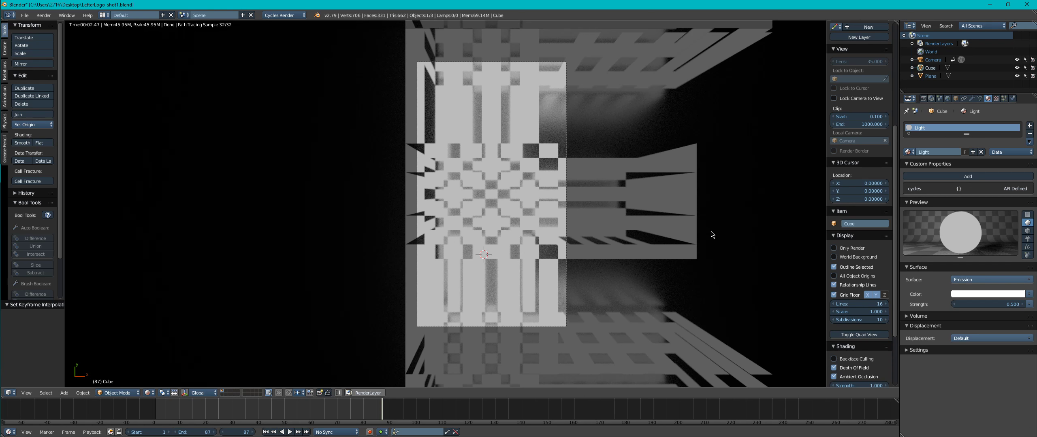
Step: Set the Light material's emission strength to 1, save over the file and return to solid shading
{"action": "left_click", "coordinate": [970, 304]}
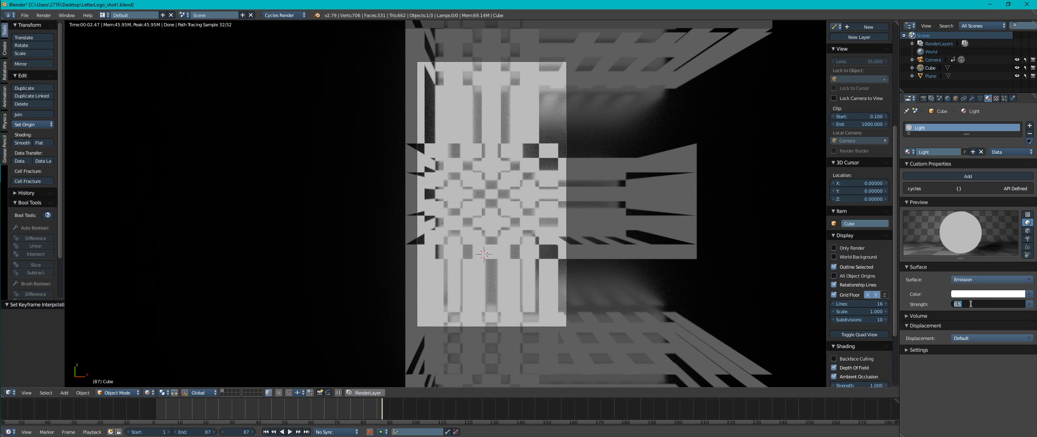
{"action": "type", "text": "1"}
{"action": "key", "text": "Return"}
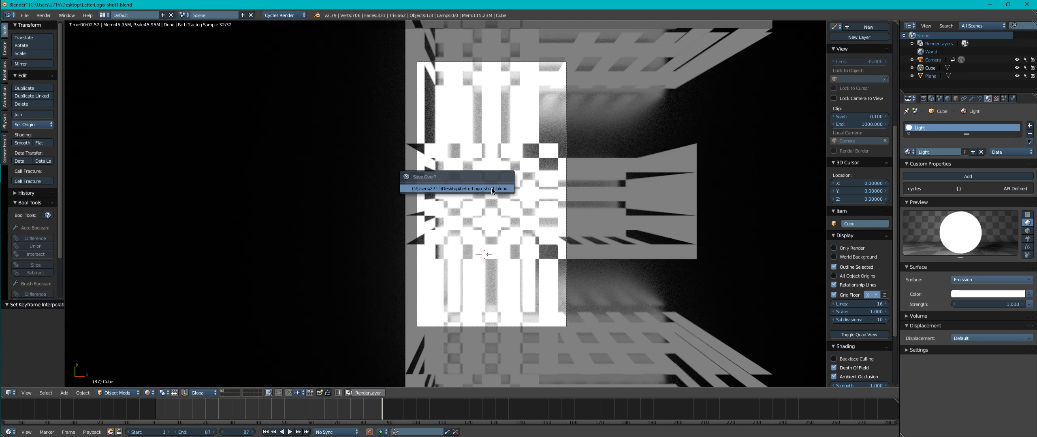
{"action": "key", "text": "shift+z"}
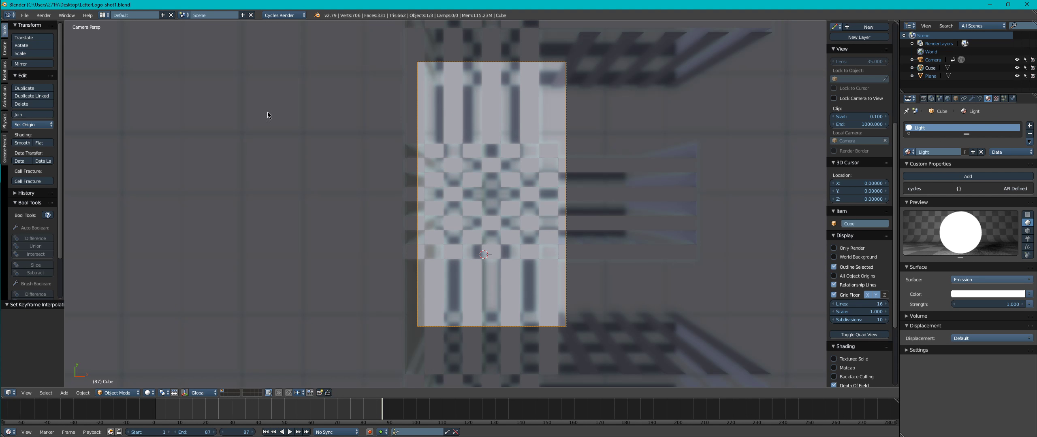
Step: Switch to the Compositing screen layout and enable the use of compositing nodes
{"action": "left_click", "coordinate": [104, 15]}
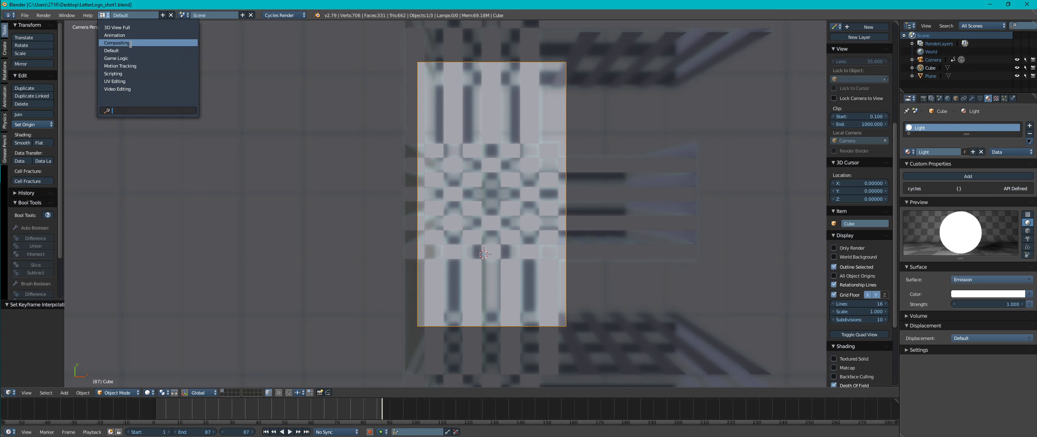
{"action": "left_click", "coordinate": [125, 46]}
{"action": "left_click", "coordinate": [126, 261]}
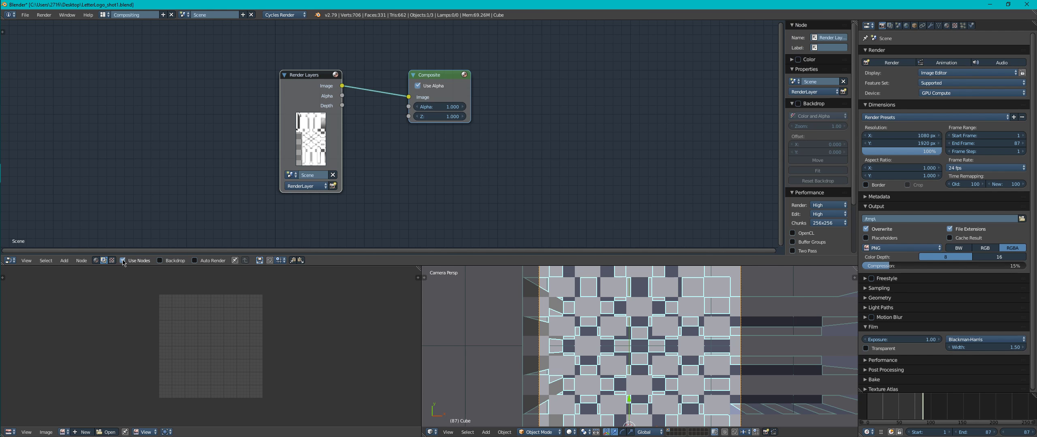
Step: Move the Render Layers and Composite nodes well apart and start rendering frame 87
{"action": "left_click_drag", "start_coordinate": [311, 86], "coordinate": [233, 75]}
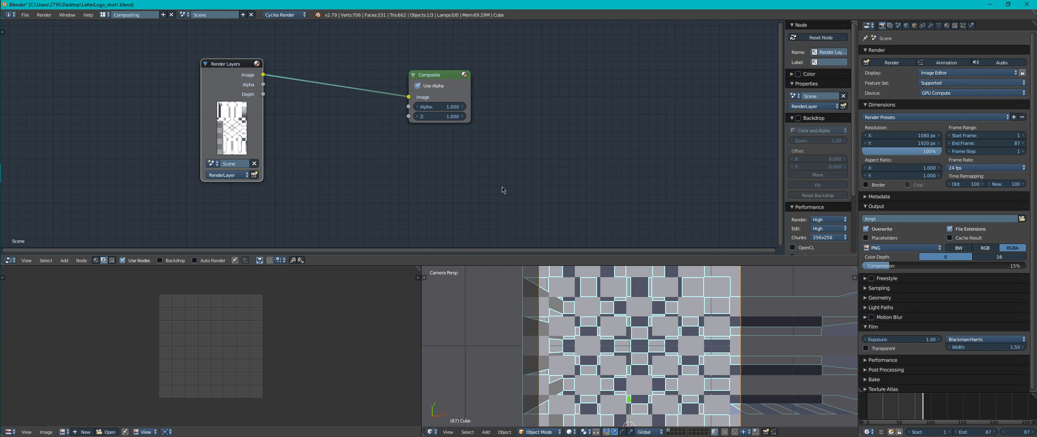
{"action": "key", "text": "F12"}
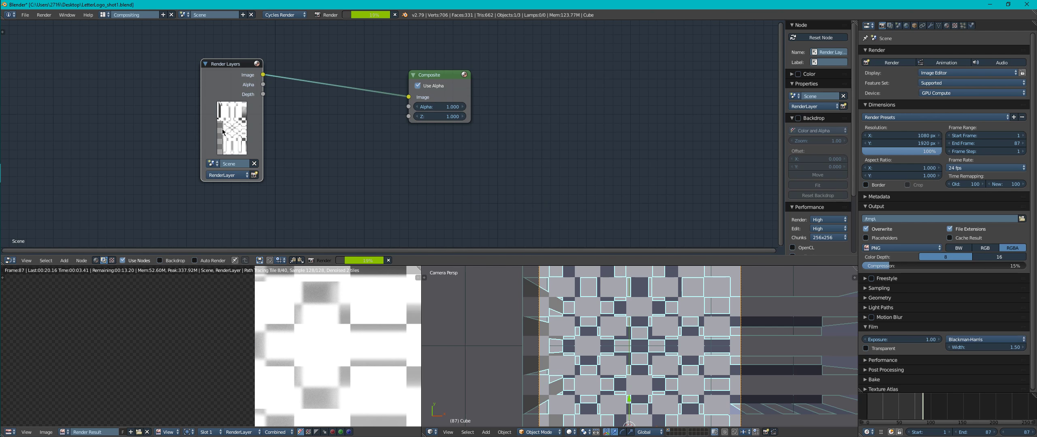
{"action": "left_click_drag", "start_coordinate": [435, 75], "coordinate": [606, 51]}
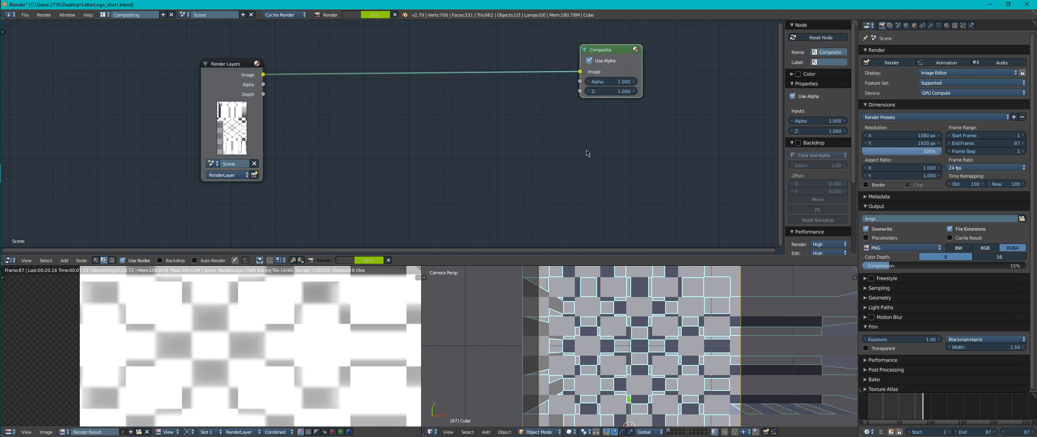
Step: Add a Viewer output node and place it below the Composite node
{"action": "key", "text": "shift+a"}
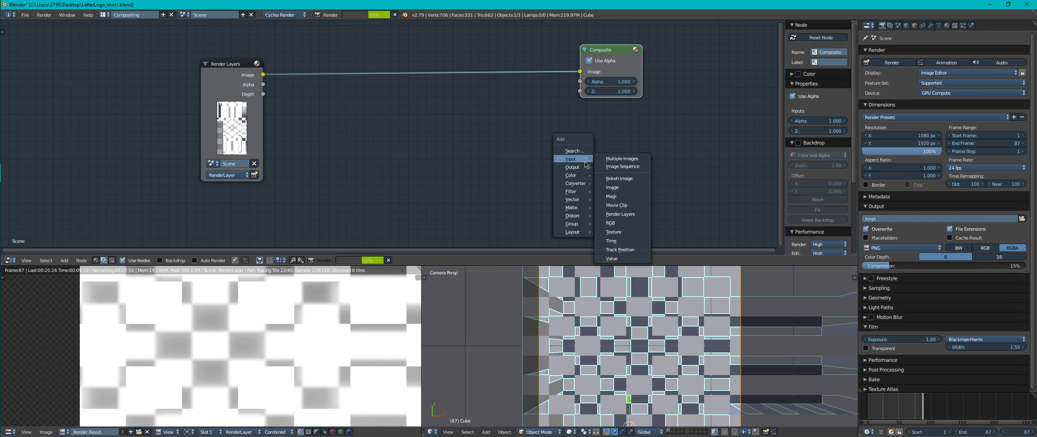
{"action": "mouse_move", "coordinate": [572, 160]}
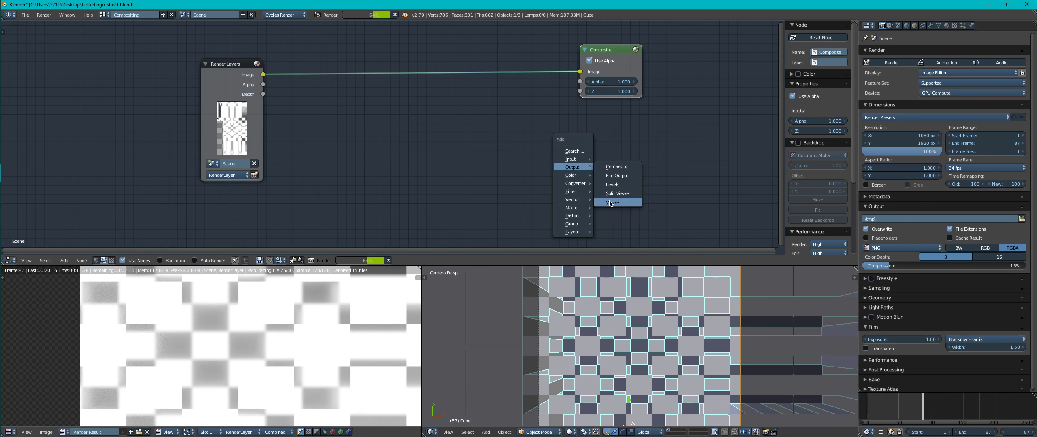
{"action": "left_click", "coordinate": [599, 180]}
{"action": "left_click", "coordinate": [577, 108]}
Step: Insert a Reroute point on the link just before the Composite node and connect it to the Viewer's image input
{"action": "key", "text": "shift+a"}
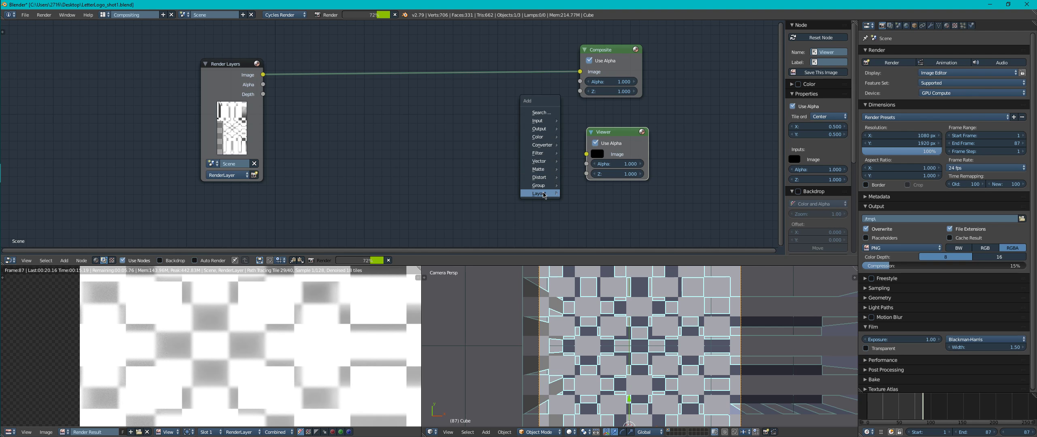
{"action": "left_click", "coordinate": [580, 202]}
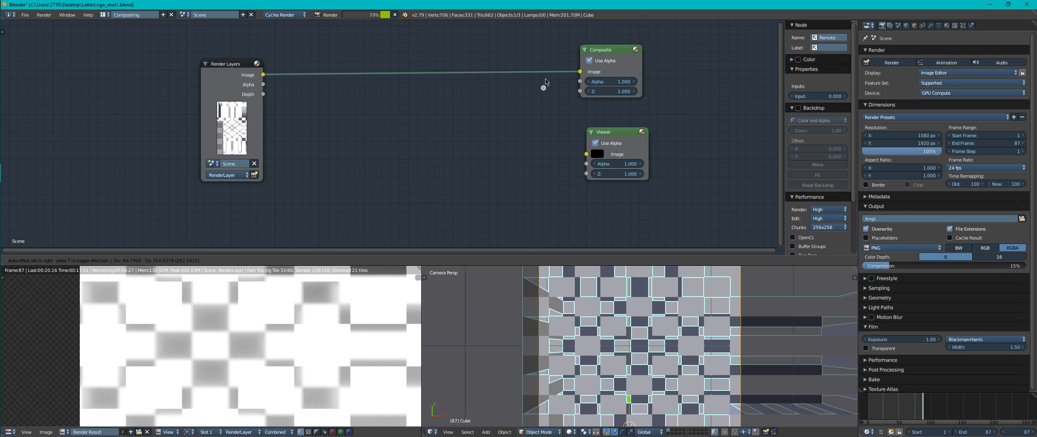
{"action": "left_click", "coordinate": [538, 73]}
{"action": "left_click_drag", "start_coordinate": [537, 72], "coordinate": [586, 154]}
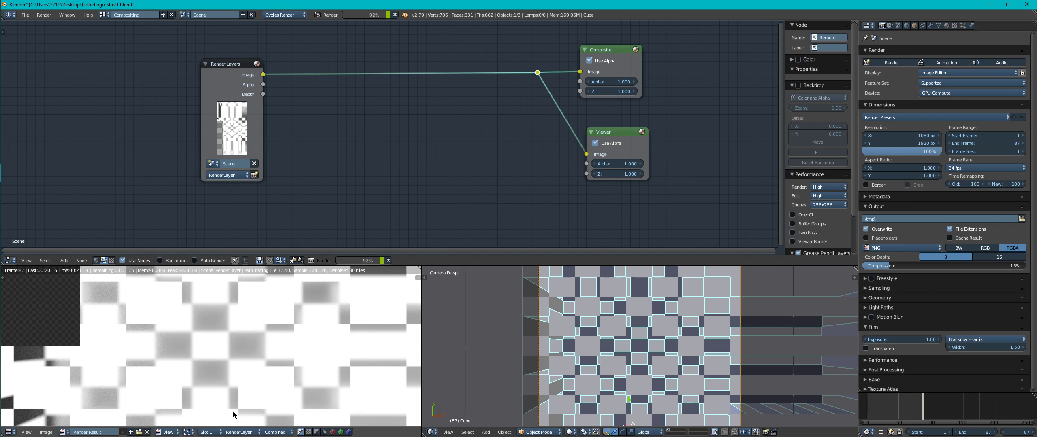
Step: Move the Render Layers node farther from the Composite node to make room for more nodes
{"action": "scroll", "coordinate": [224, 399], "scroll_direction": "down", "scroll_amount": 2}
{"action": "scroll", "coordinate": [225, 378], "scroll_direction": "down", "scroll_amount": 2}
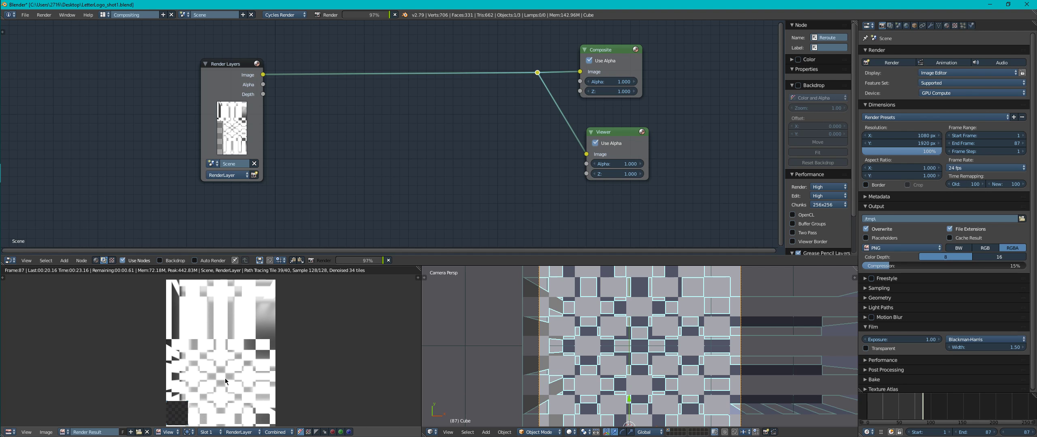
{"action": "left_click_drag", "start_coordinate": [259, 134], "coordinate": [215, 134]}
{"action": "scroll", "coordinate": [229, 356], "scroll_direction": "down", "scroll_amount": 1}
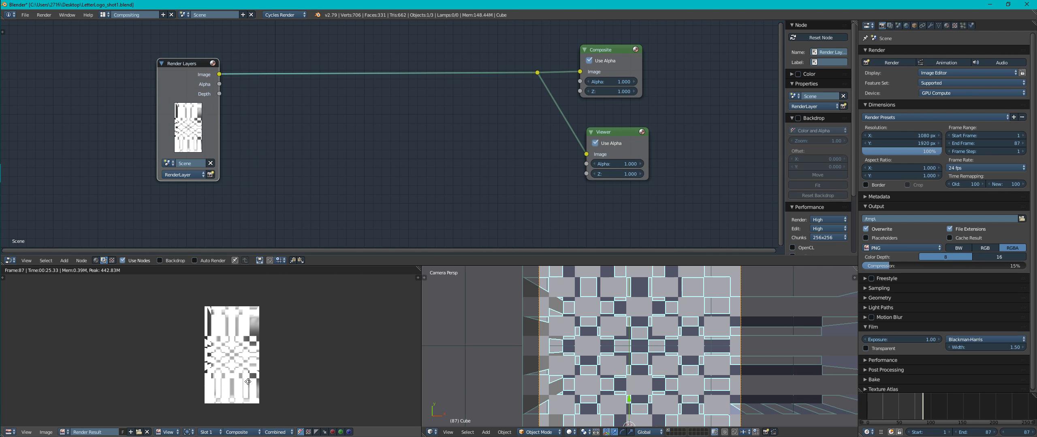
Step: Insert an RGB Curves node after Render Layers and pull its curve down at about X 0.328, Y 0.15
{"action": "key", "text": "shift+a"}
{"action": "mouse_move", "coordinate": [338, 138]}
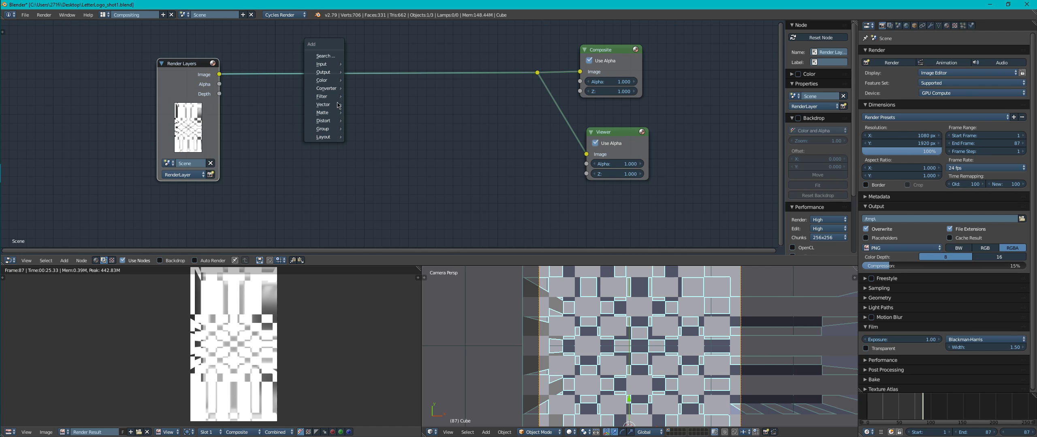
{"action": "mouse_move", "coordinate": [339, 80]}
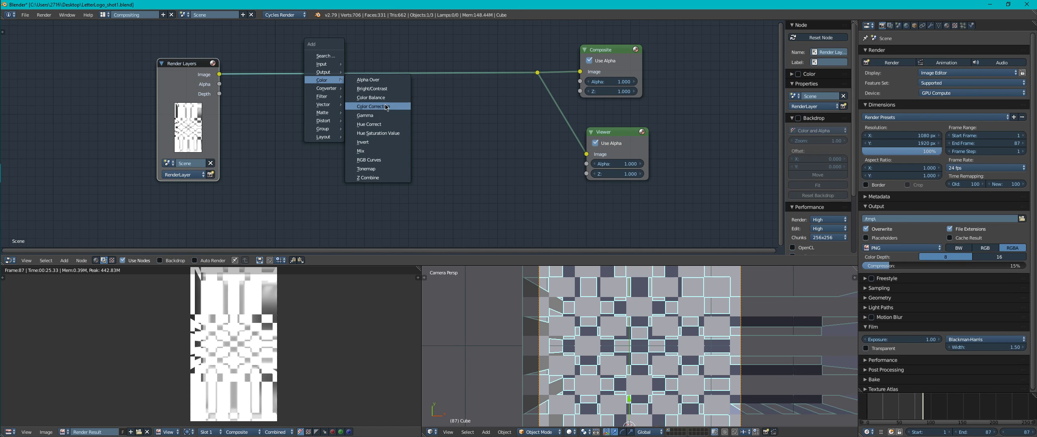
{"action": "left_click", "coordinate": [387, 160]}
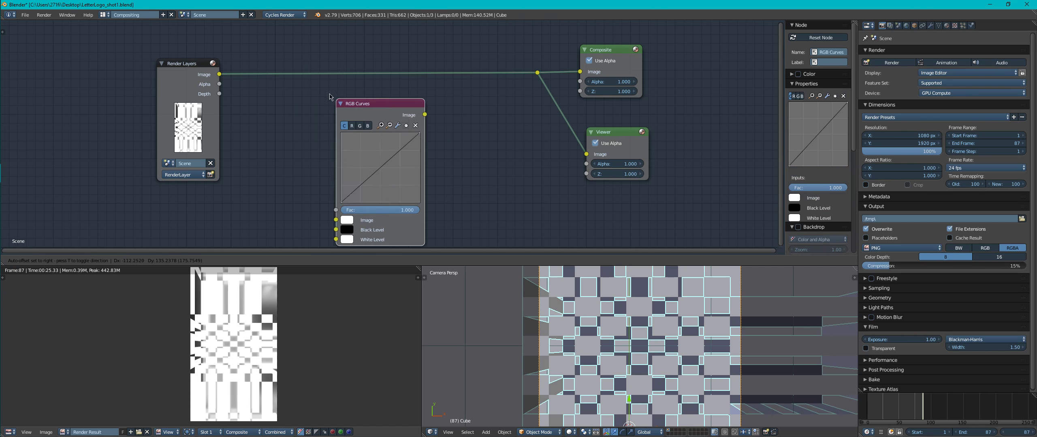
{"action": "left_click", "coordinate": [295, 178]}
{"action": "left_click_drag", "start_coordinate": [314, 146], "coordinate": [317, 154]}
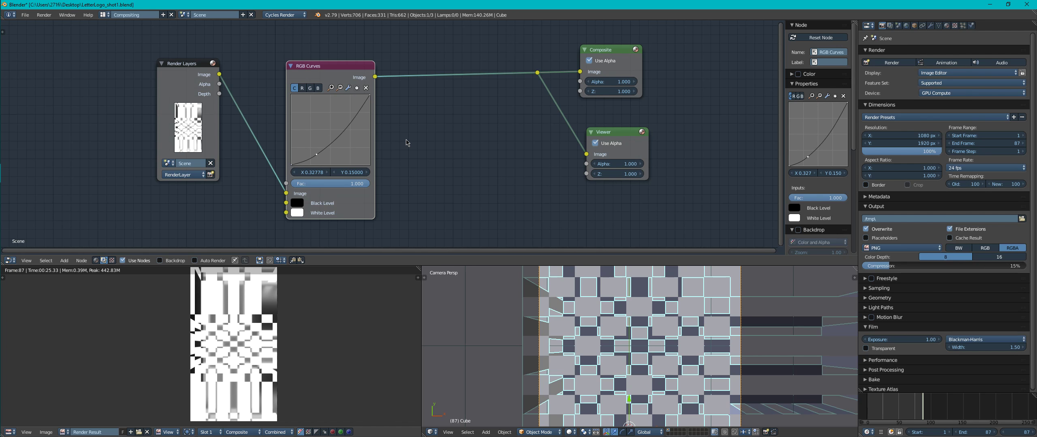
Step: Save the file and insert a Lens Distortion node on the link between RGB Curves and the reroute point
{"action": "key", "text": "ctrl+s"}
{"action": "left_click", "coordinate": [407, 143]}
{"action": "key", "text": "shift+a"}
{"action": "mouse_move", "coordinate": [425, 142]}
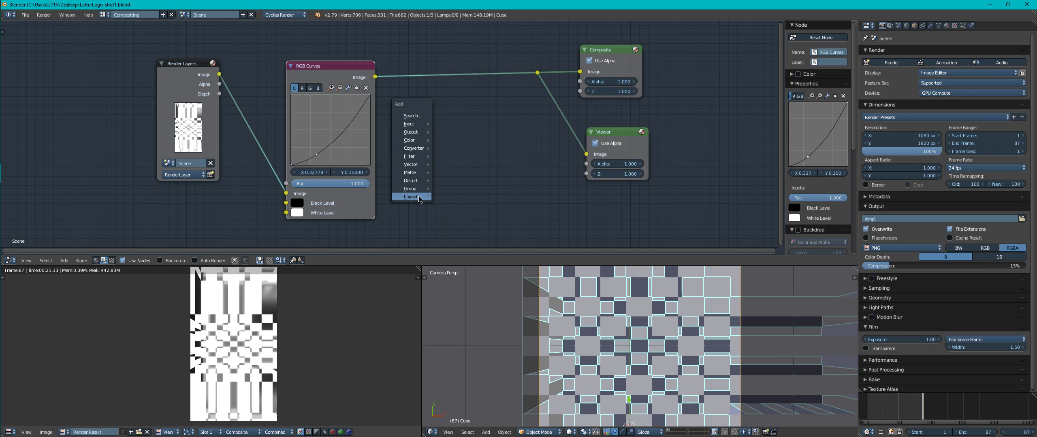
{"action": "mouse_move", "coordinate": [419, 185]}
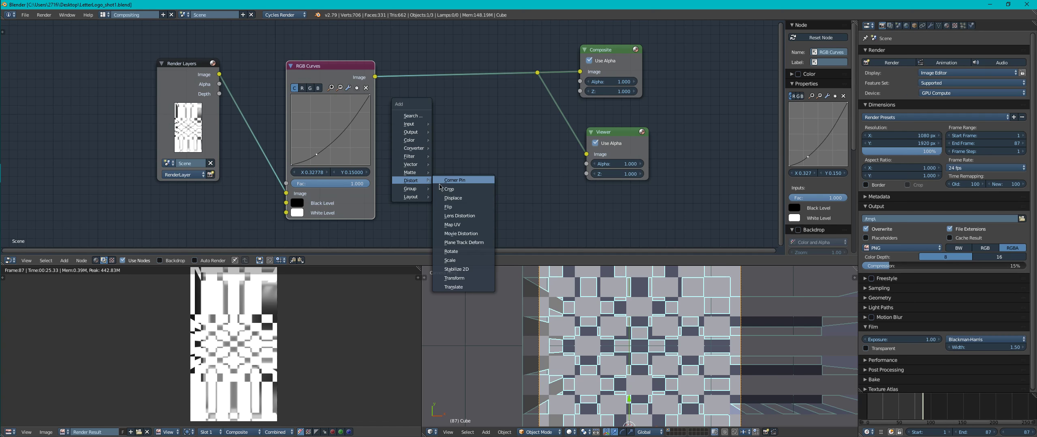
{"action": "left_click", "coordinate": [459, 215]}
{"action": "left_click", "coordinate": [411, 92]}
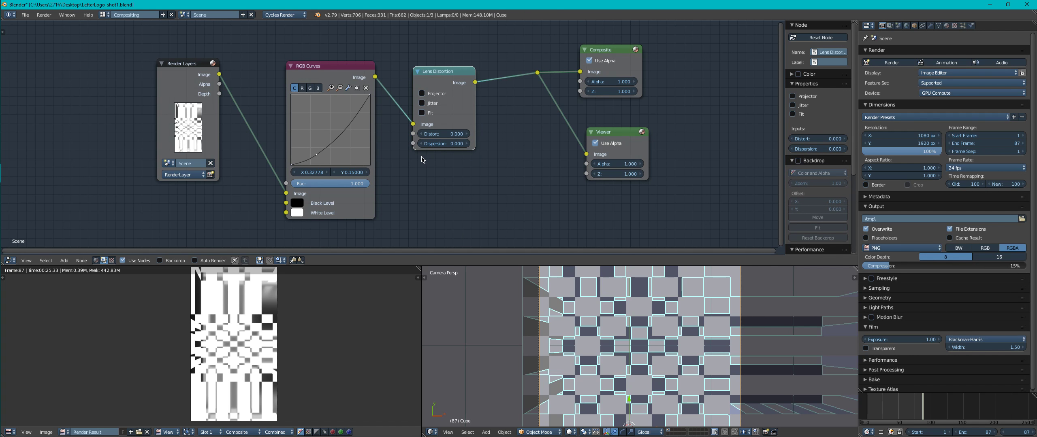
Step: Try Distort and Dispersion at 0.1 in the Lens Distortion node and return Dispersion to 0
{"action": "left_click", "coordinate": [467, 133]}
{"action": "left_click", "coordinate": [467, 144]}
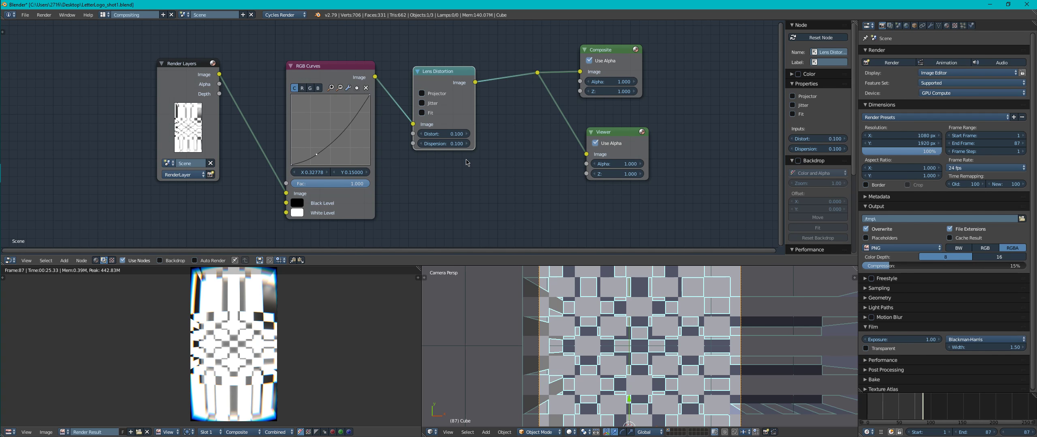
{"action": "left_click", "coordinate": [422, 144]}
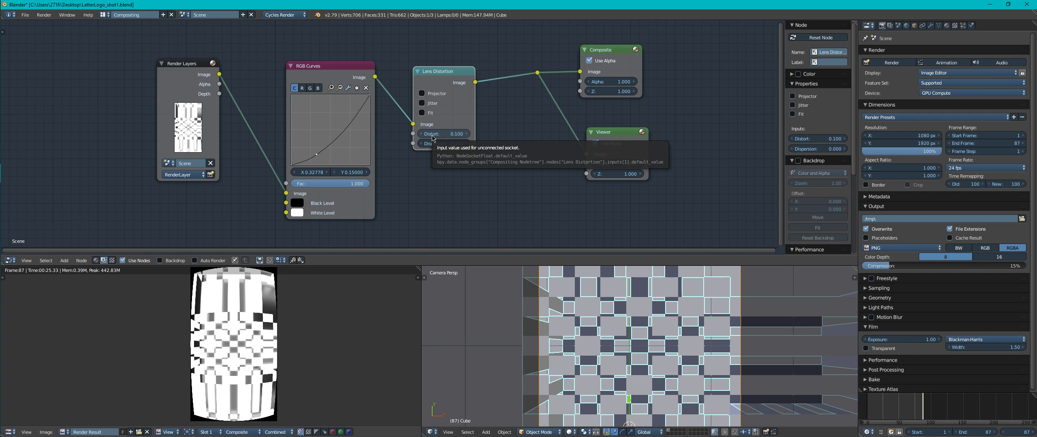
Step: Enable Fit on the Lens Distortion node and set Distort to 0.05, testing 0.5 first
{"action": "left_click", "coordinate": [421, 114]}
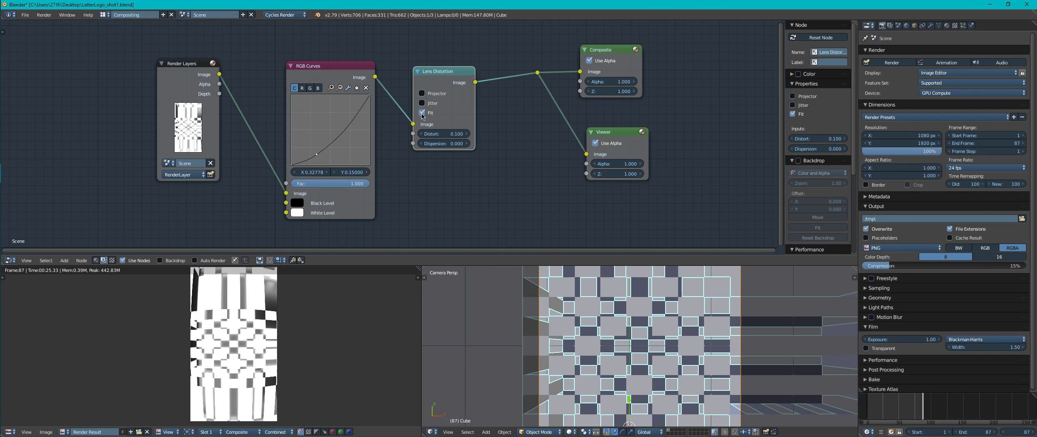
{"action": "left_click", "coordinate": [442, 135]}
{"action": "type", "text": "0.5"}
{"action": "key", "text": "Return"}
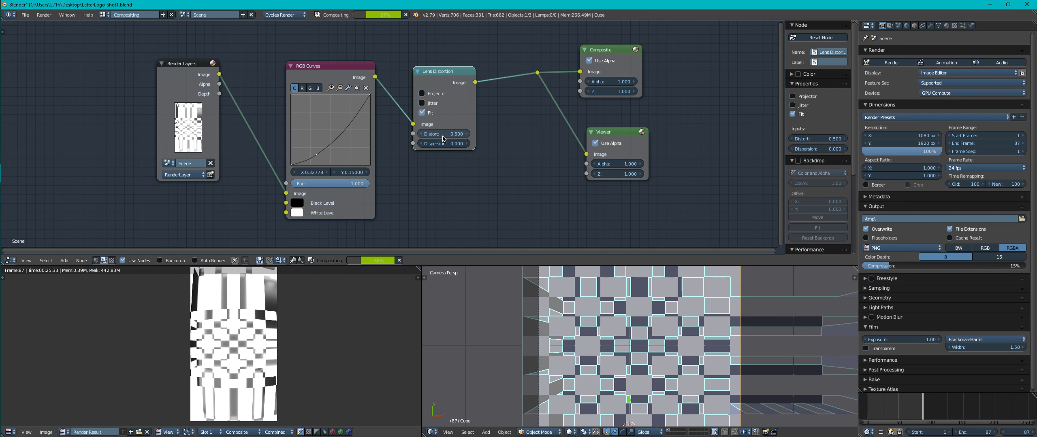
{"action": "left_click", "coordinate": [442, 137]}
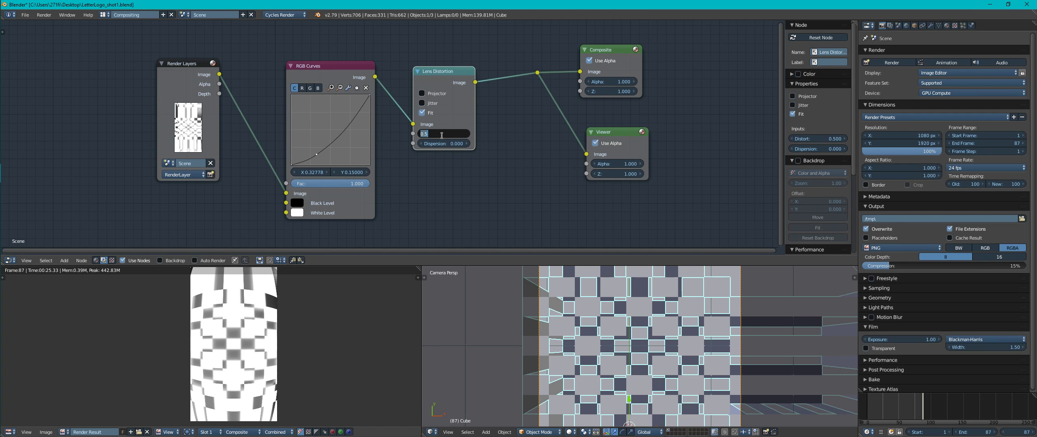
{"action": "type", "text": "0.05"}
{"action": "key", "text": "Return"}
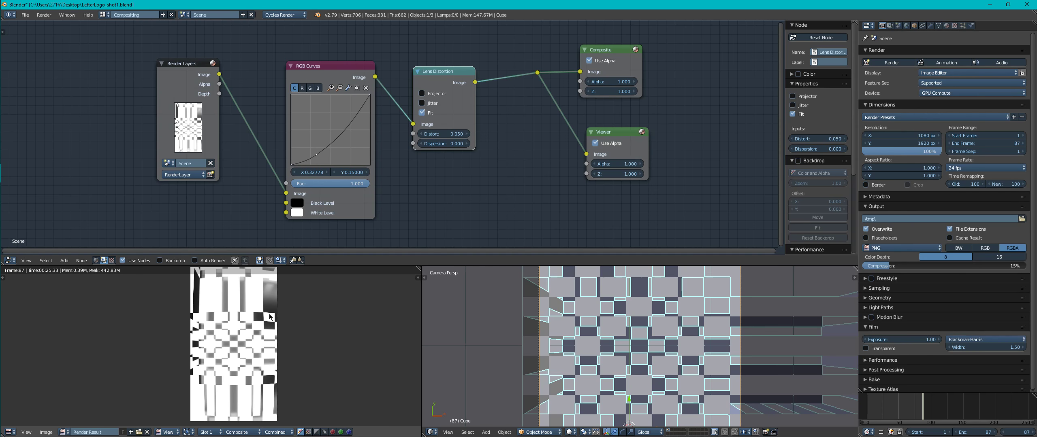
Step: Inspect the distorted render up close and set the Lens Distortion node's Dispersion to 0.05
{"action": "scroll", "coordinate": [251, 349], "scroll_direction": "up", "scroll_amount": 5}
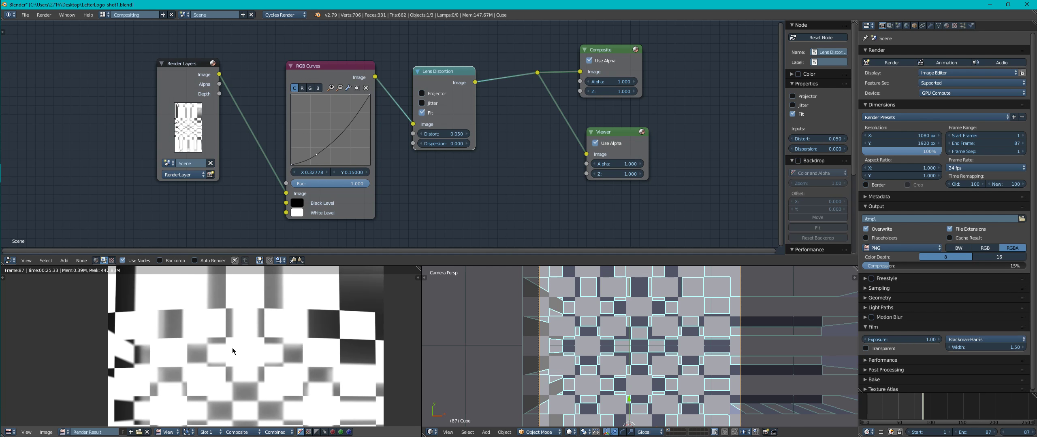
{"action": "scroll", "coordinate": [252, 348], "scroll_direction": "down", "scroll_amount": 3}
{"action": "middle_click_drag", "start_coordinate": [251, 345], "coordinate": [252, 336]}
{"action": "left_click", "coordinate": [445, 146]}
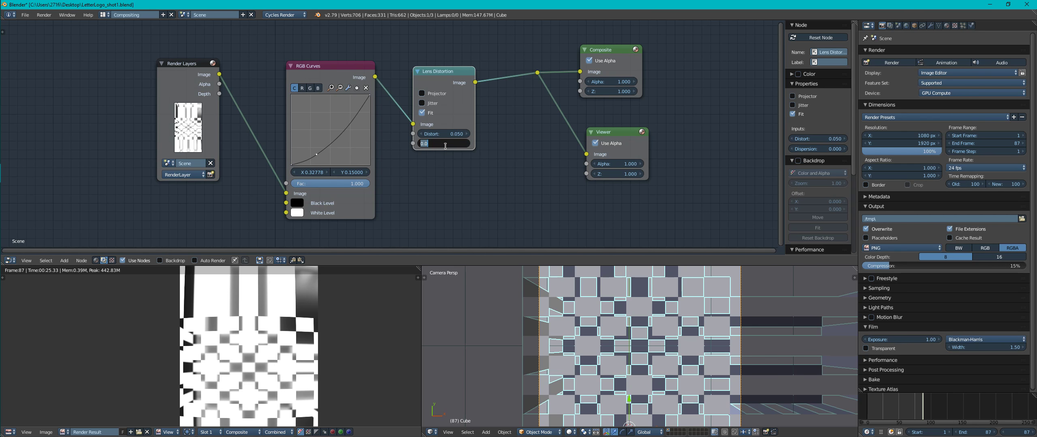
{"action": "type", "text": "0.05"}
{"action": "key", "text": "Return"}
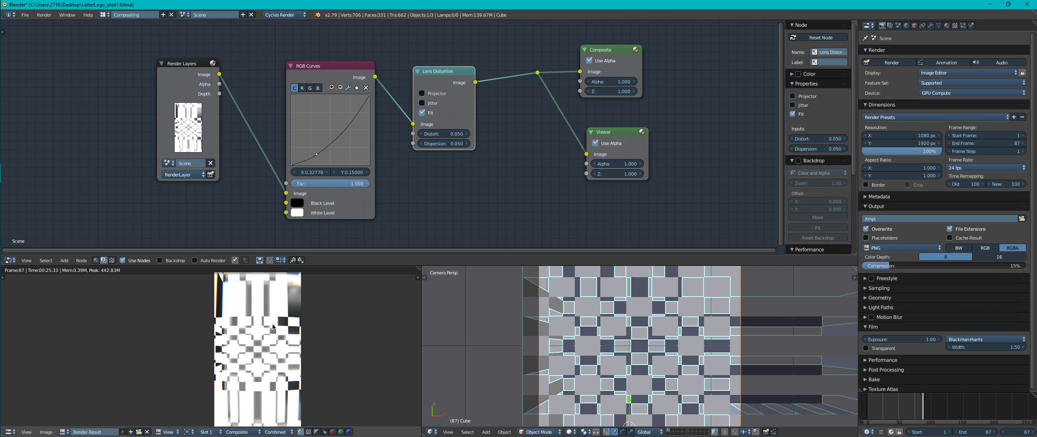
{"action": "scroll", "coordinate": [291, 347], "scroll_direction": "down", "scroll_amount": 2}
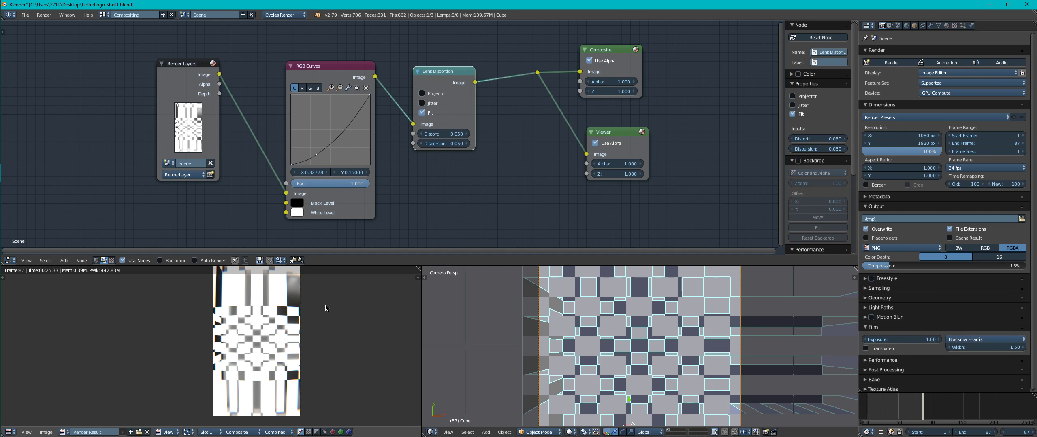
Step: Try Dispersion values of 0.06, 0.16 and 0.07 to compare the color fringing on the render
{"action": "left_click", "coordinate": [452, 143]}
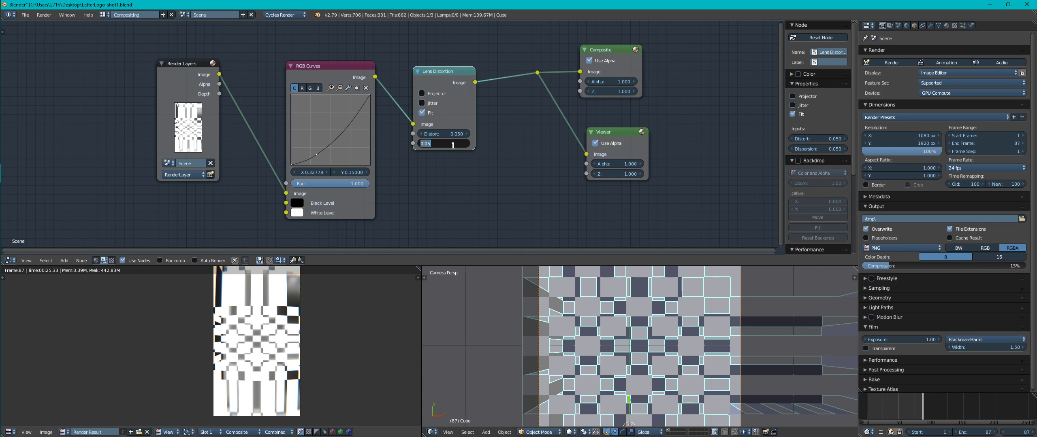
{"action": "type", "text": "0.06"}
{"action": "key", "text": "Return"}
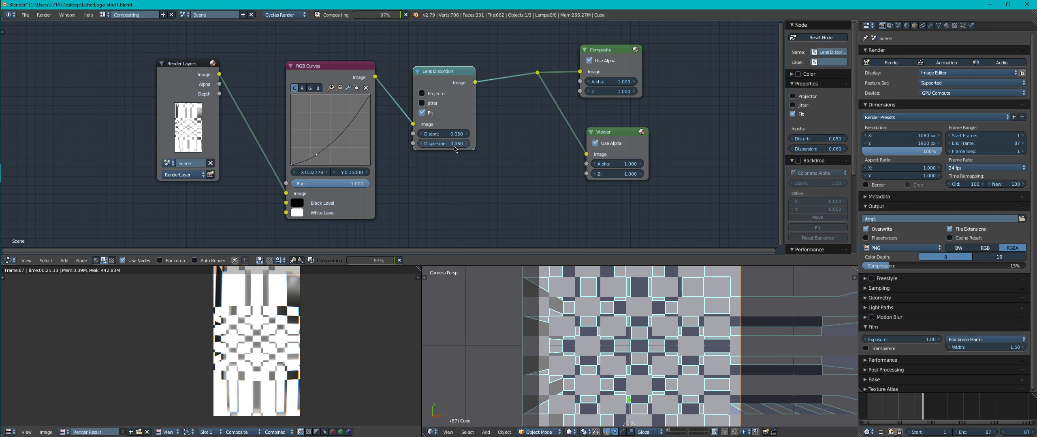
{"action": "left_click_drag", "start_coordinate": [454, 146], "coordinate": [456, 146]}
{"action": "left_click", "coordinate": [451, 144]}
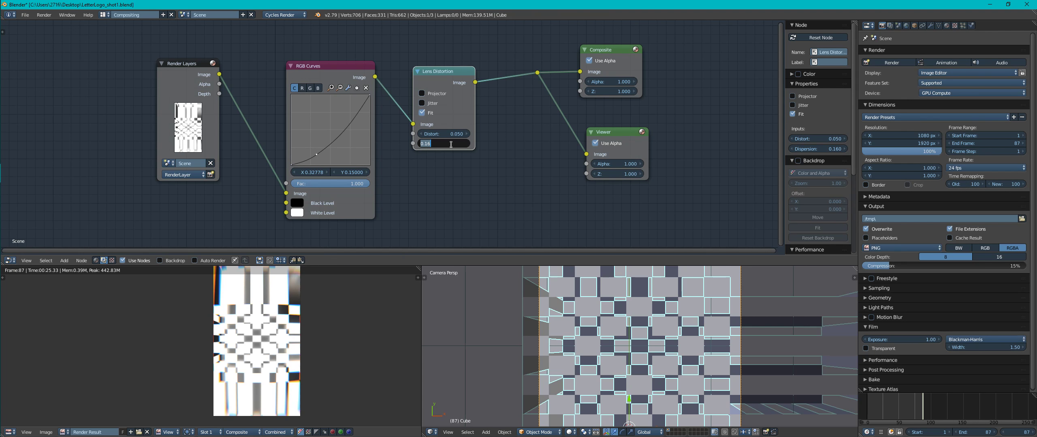
{"action": "type", "text": ".07"}
{"action": "key", "text": "Return"}
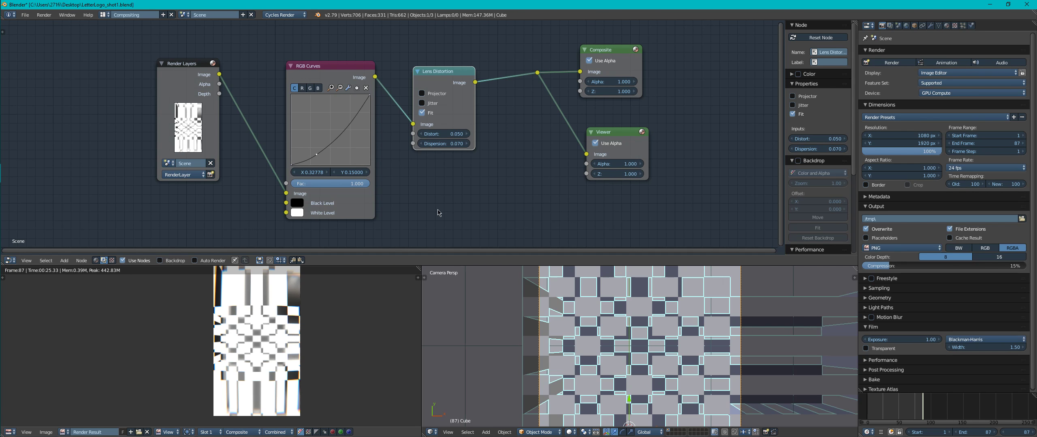
Step: Set the Lens Distortion node's Dispersion to 0.1
{"action": "left_click", "coordinate": [448, 144]}
{"action": "type", "text": ".1"}
{"action": "key", "text": "Return"}
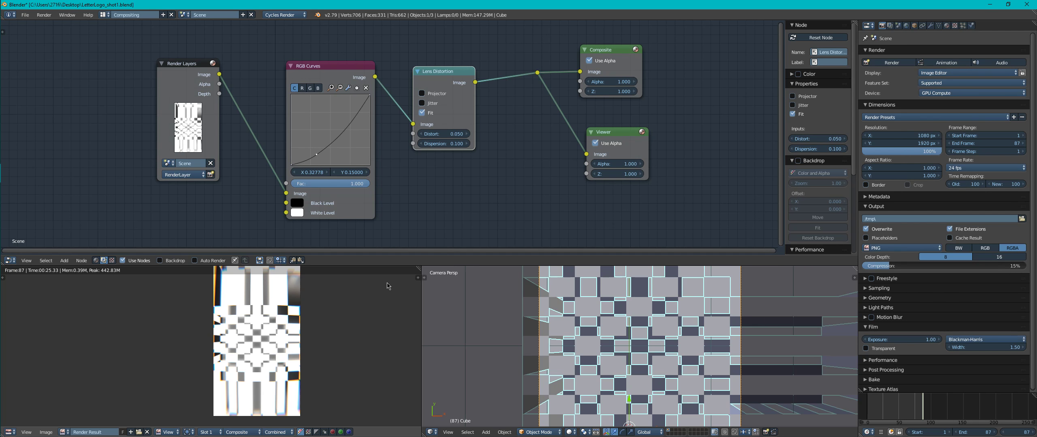
Step: Save the file and insert an Invert node between the Lens Distortion node and the output reroute
{"action": "key", "text": "ctrl+s"}
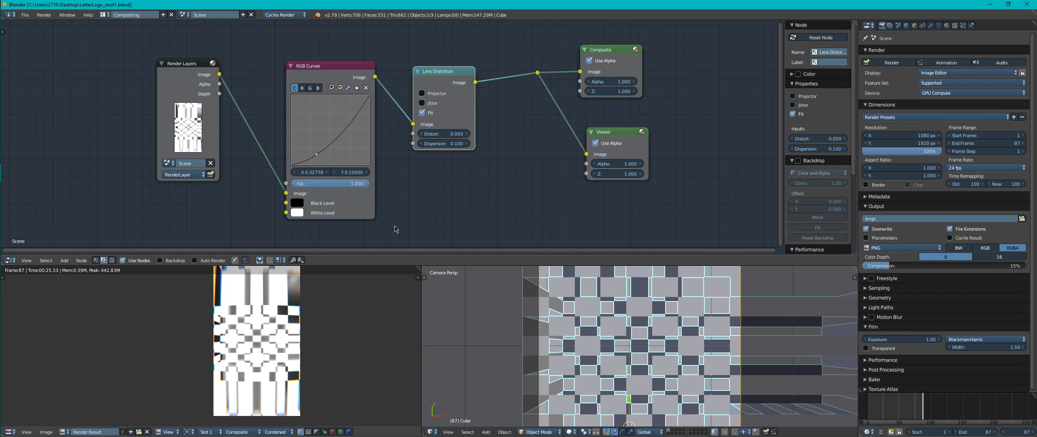
{"action": "key", "text": "shift+a"}
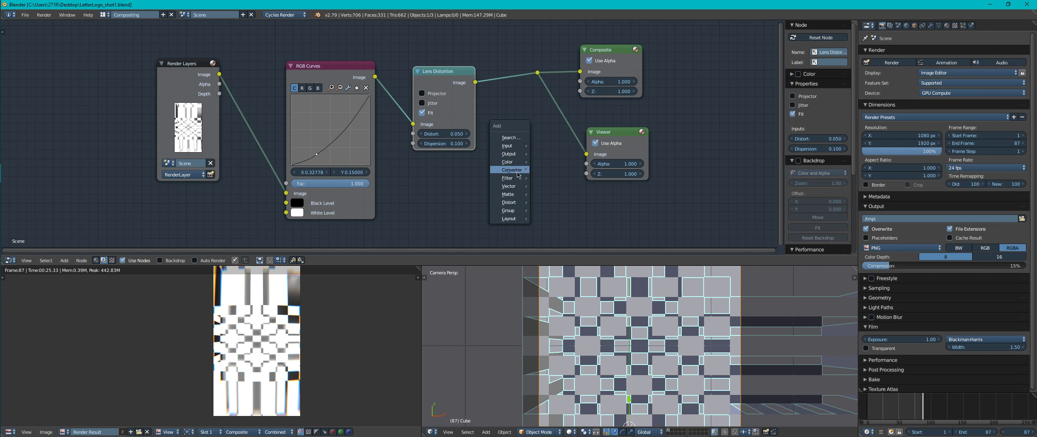
{"action": "mouse_move", "coordinate": [518, 165]}
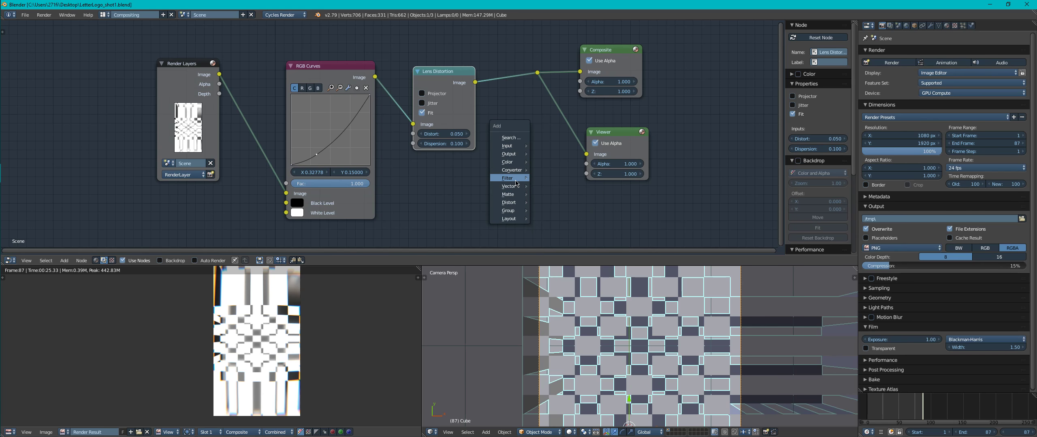
{"action": "mouse_move", "coordinate": [514, 182]}
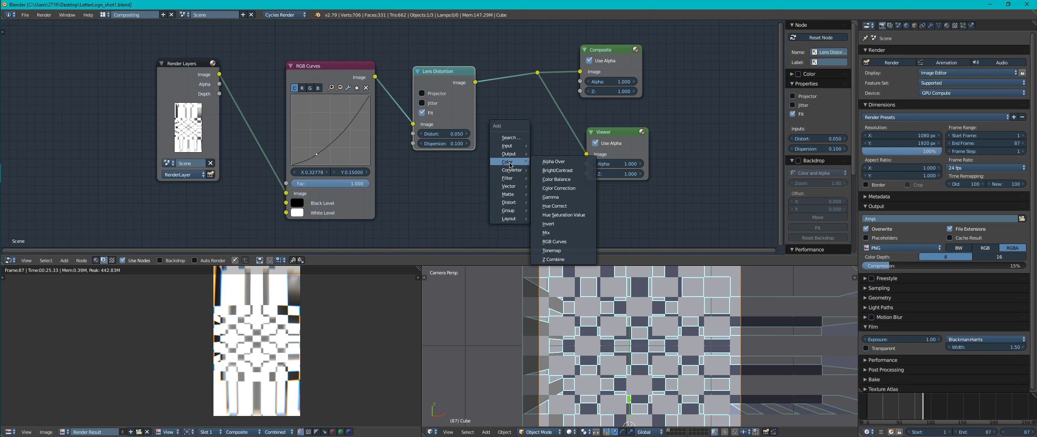
{"action": "left_click", "coordinate": [548, 223]}
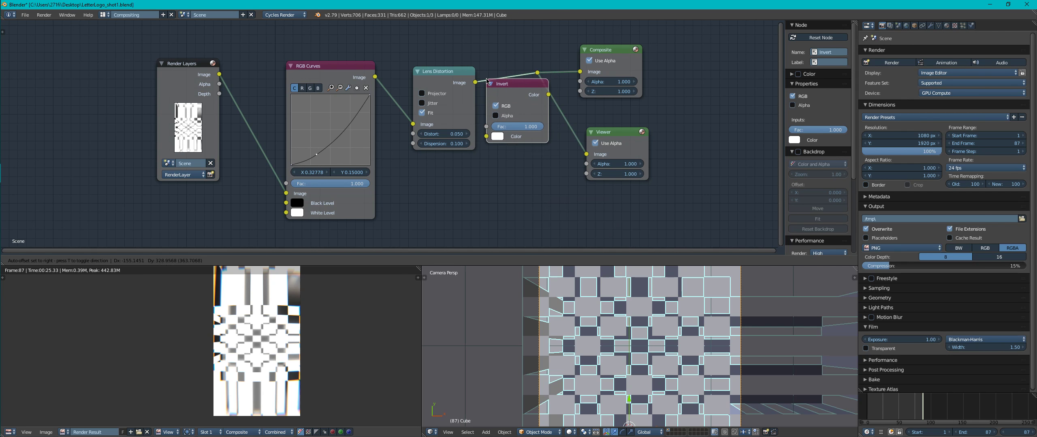
{"action": "left_click", "coordinate": [488, 80]}
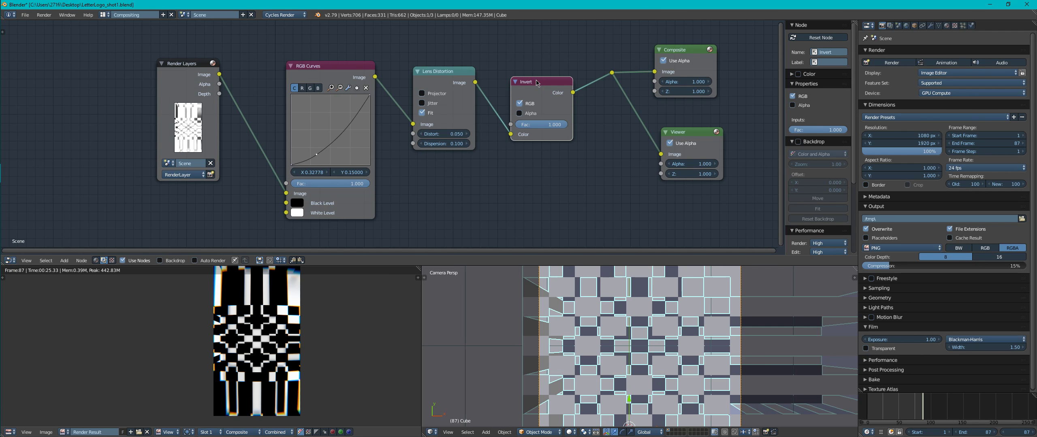
Step: Delete the Invert node, reconnecting Lens Distortion directly to the output reroute, and save the file
{"action": "key", "text": "x"}
{"action": "left_click_drag", "start_coordinate": [475, 82], "coordinate": [611, 72]}
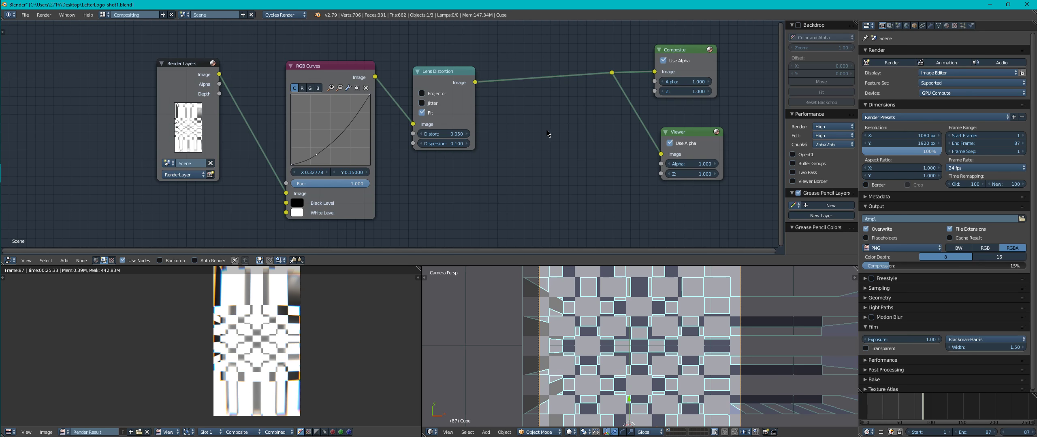
{"action": "key", "text": "ctrl+s"}
{"action": "left_click", "coordinate": [546, 134]}
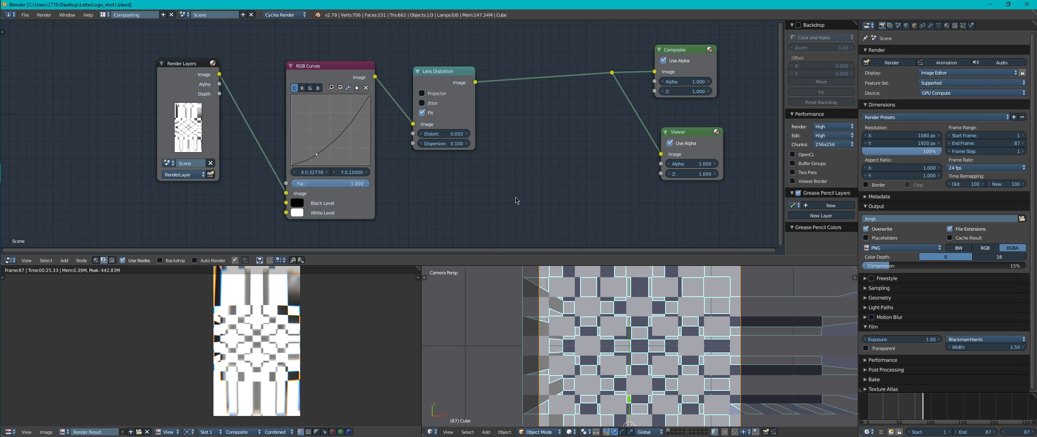
Step: Switch to the Default screen layout and show the whole letter model with its ground plane in perspective
{"action": "scroll", "coordinate": [521, 371], "scroll_direction": "down", "scroll_amount": 3}
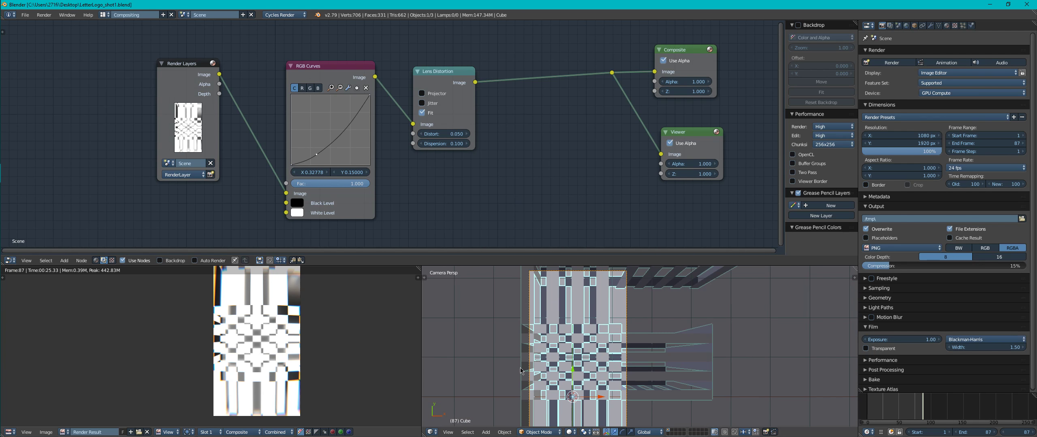
{"action": "scroll", "coordinate": [522, 370], "scroll_direction": "down", "scroll_amount": 3}
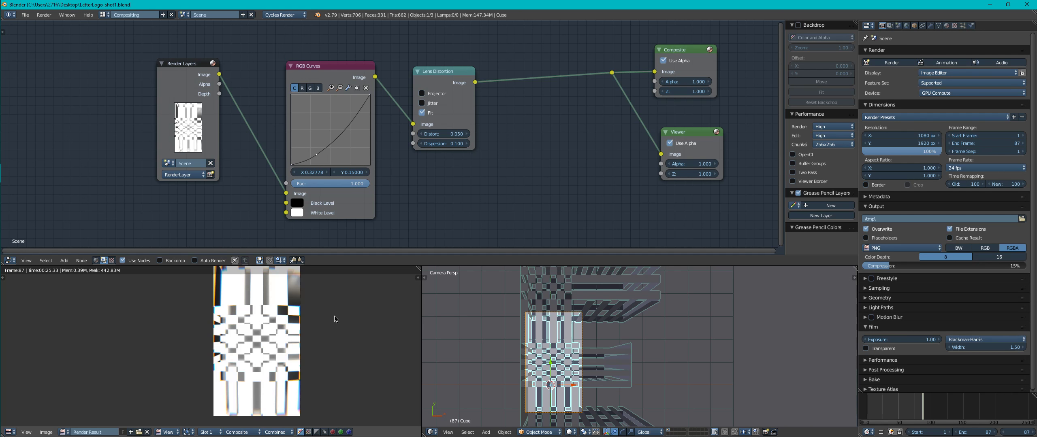
{"action": "left_click", "coordinate": [104, 15]}
{"action": "left_click", "coordinate": [127, 51]}
{"action": "middle_click_drag", "start_coordinate": [363, 192], "coordinate": [425, 132]}
{"action": "scroll", "coordinate": [353, 178], "scroll_direction": "down", "scroll_amount": 5}
{"action": "scroll", "coordinate": [425, 132], "scroll_direction": "down", "scroll_amount": 4}
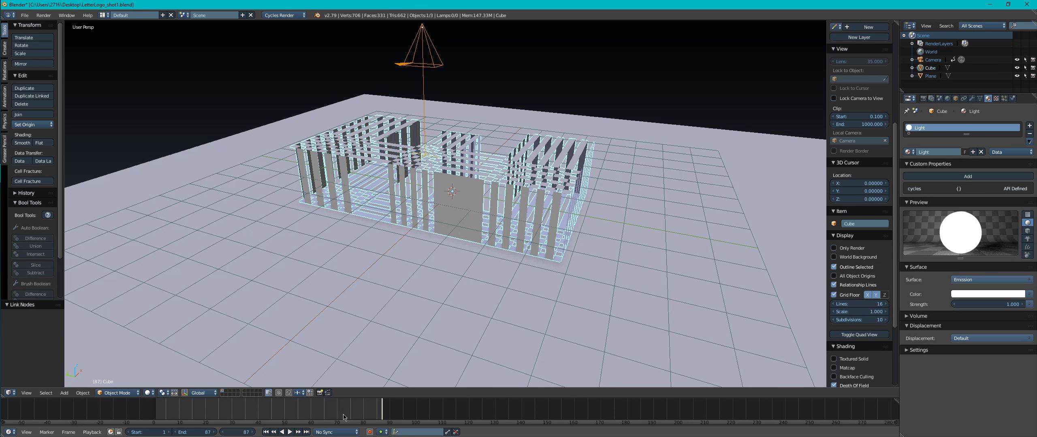
Step: Add a timeline marker at frame 1 and bind the existing camera to it
{"action": "left_click", "coordinate": [265, 432]}
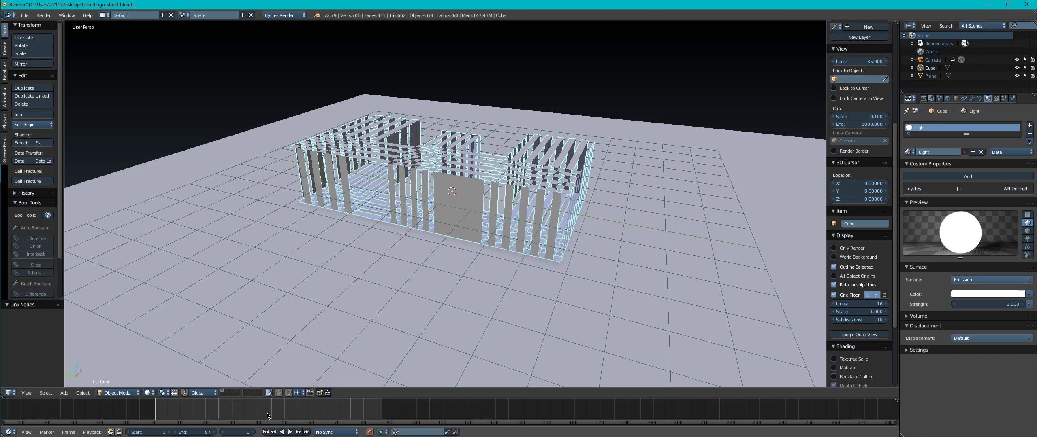
{"action": "middle_click_drag", "start_coordinate": [323, 138], "coordinate": [359, 168]}
{"action": "scroll", "coordinate": [359, 167], "scroll_direction": "up", "scroll_amount": 3}
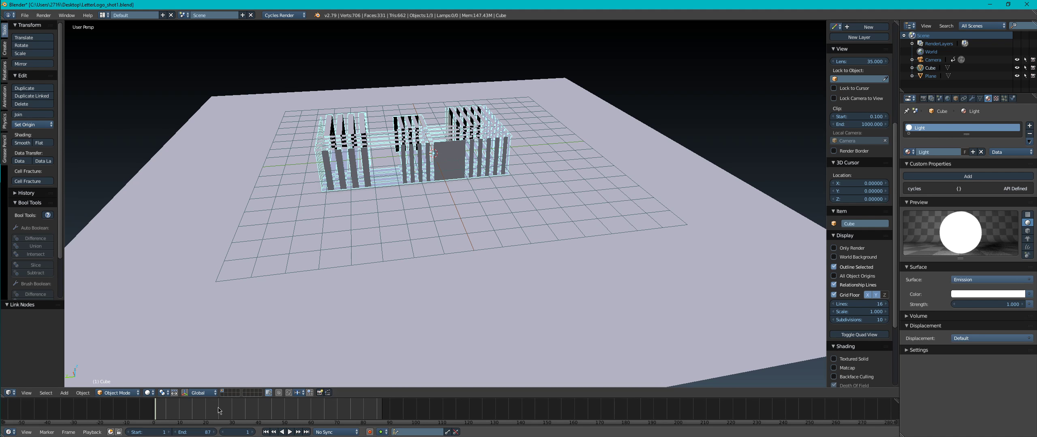
{"action": "key", "text": "m"}
{"action": "left_click", "coordinate": [931, 61]}
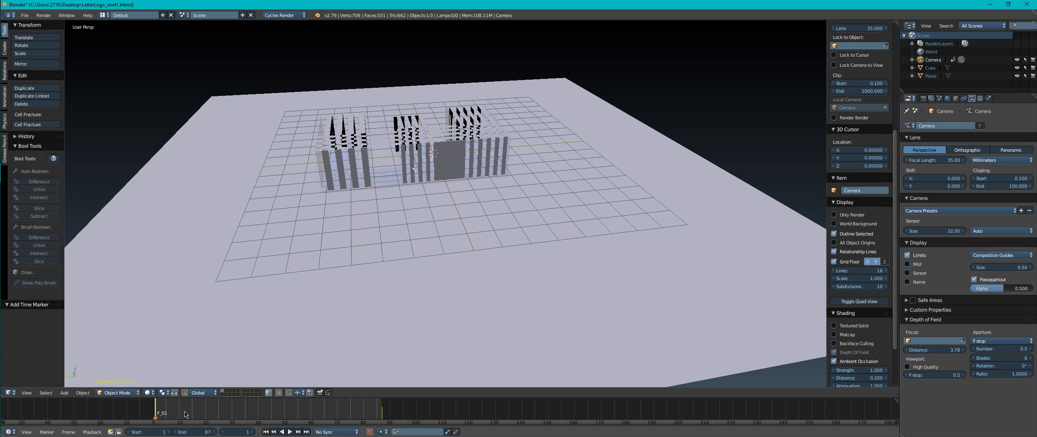
{"action": "key", "text": "ctrl+b"}
Step: Extend the animation's end frame to 145 and add a timeline marker at frame 88
{"action": "left_click", "coordinate": [306, 432]}
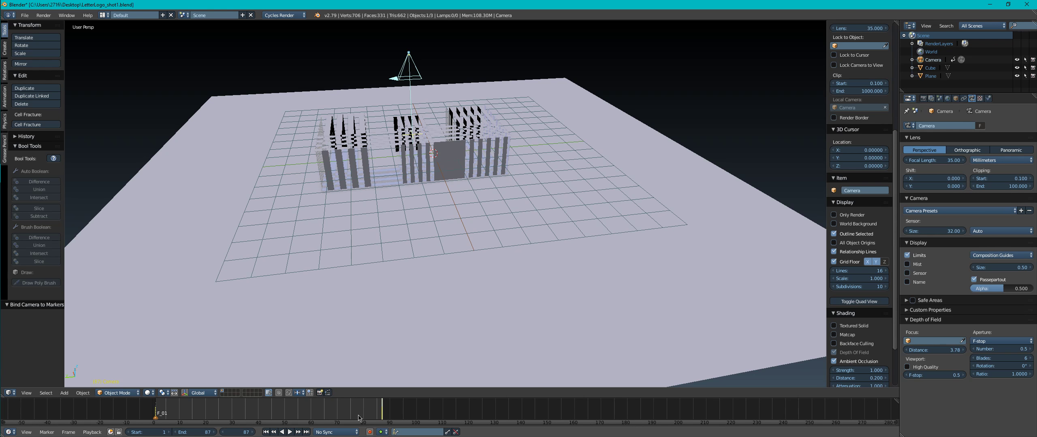
{"action": "left_click", "coordinate": [253, 433]}
{"action": "left_click_drag", "start_coordinate": [198, 433], "coordinate": [221, 433]}
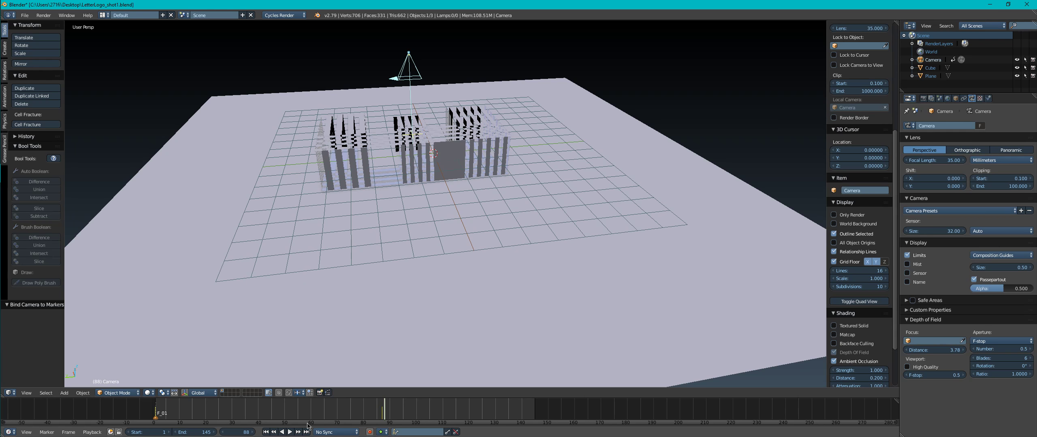
{"action": "key", "text": "m"}
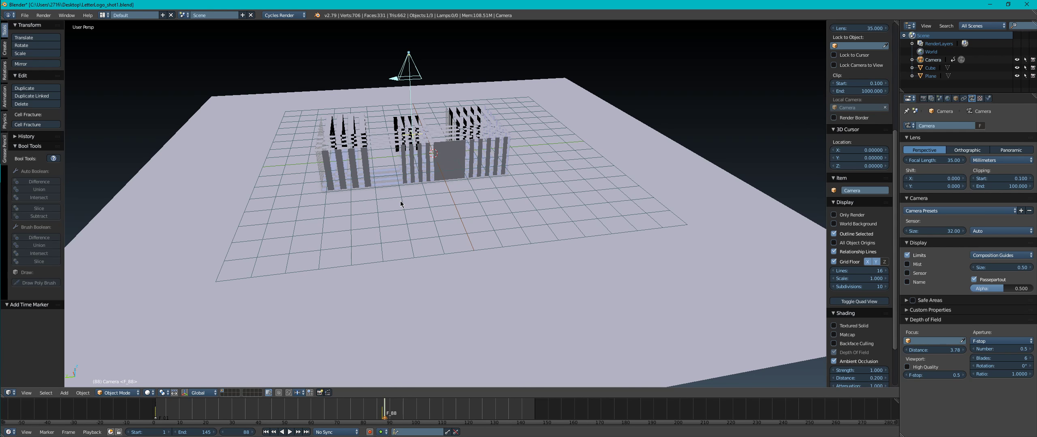
Step: Add a second camera at the scene origin and save the file
{"action": "key", "text": "shift+a"}
{"action": "mouse_move", "coordinate": [401, 202]}
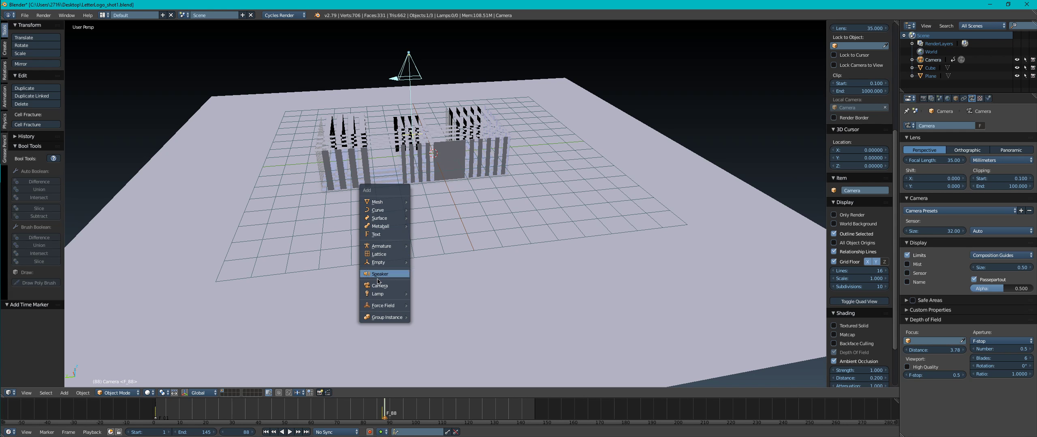
{"action": "left_click", "coordinate": [378, 286]}
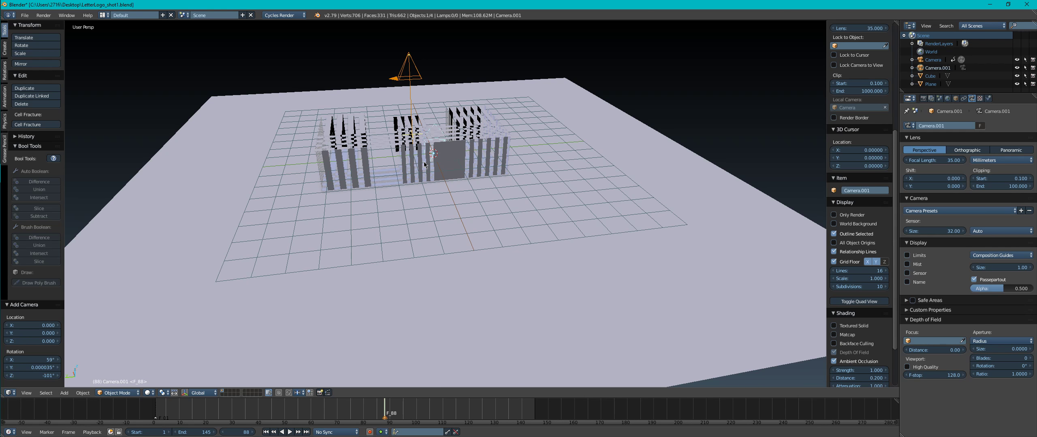
{"action": "key", "text": "ctrl+s"}
{"action": "key", "text": "KP_0"}
Step: Try aligning the active camera to a view from above the letter model, and undo the alignment
{"action": "middle_click_drag", "start_coordinate": [424, 162], "coordinate": [514, 241]}
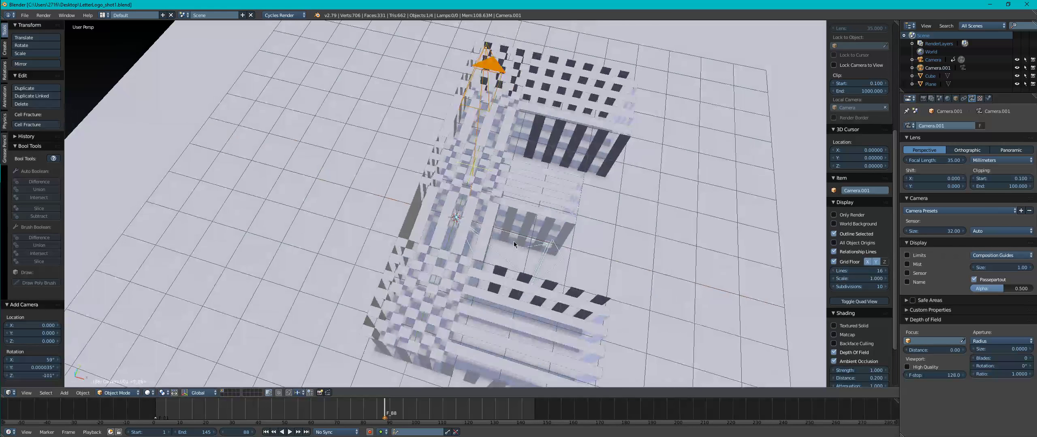
{"action": "right_click", "coordinate": [494, 248]}
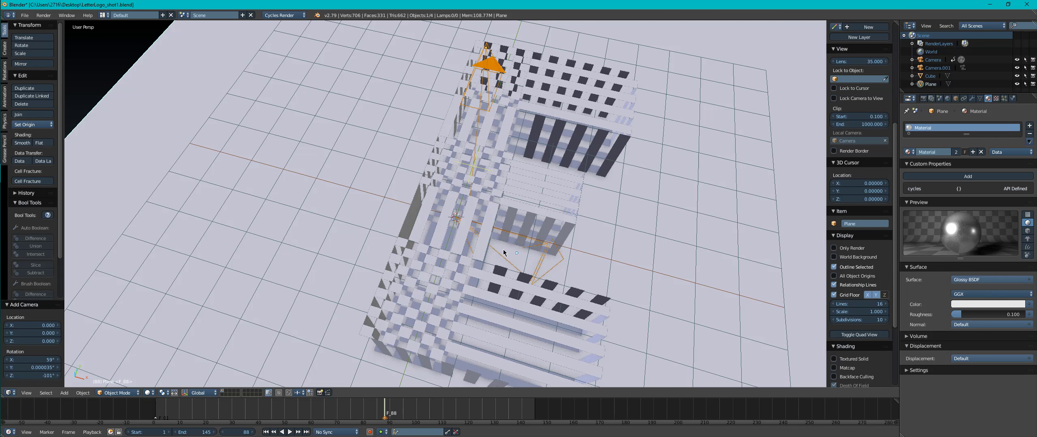
{"action": "key", "text": "ctrl+alt+KP_0"}
{"action": "middle_click_drag", "start_coordinate": [503, 249], "coordinate": [613, 185]}
{"action": "scroll", "coordinate": [612, 185], "scroll_direction": "up", "scroll_amount": 2}
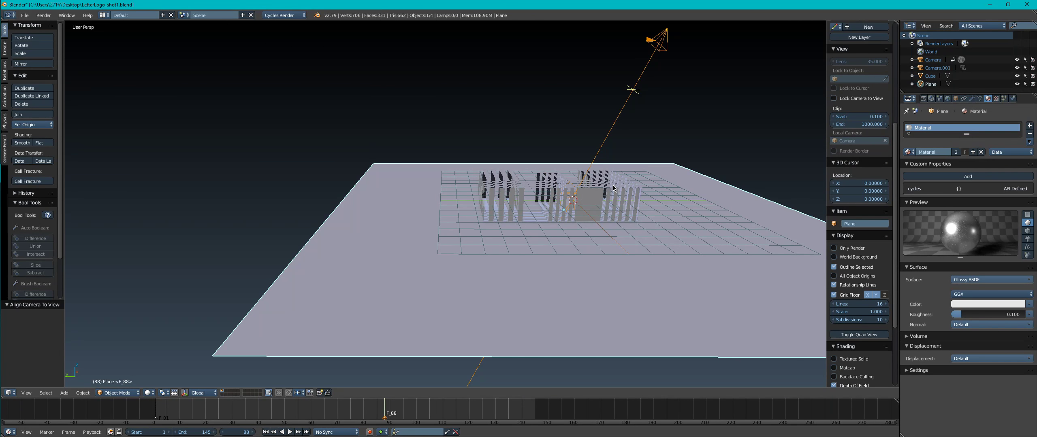
{"action": "key", "text": "ctrl+z"}
Step: Make the second camera the active scene camera and save the file
{"action": "scroll", "coordinate": [571, 191], "scroll_direction": "up", "scroll_amount": 5}
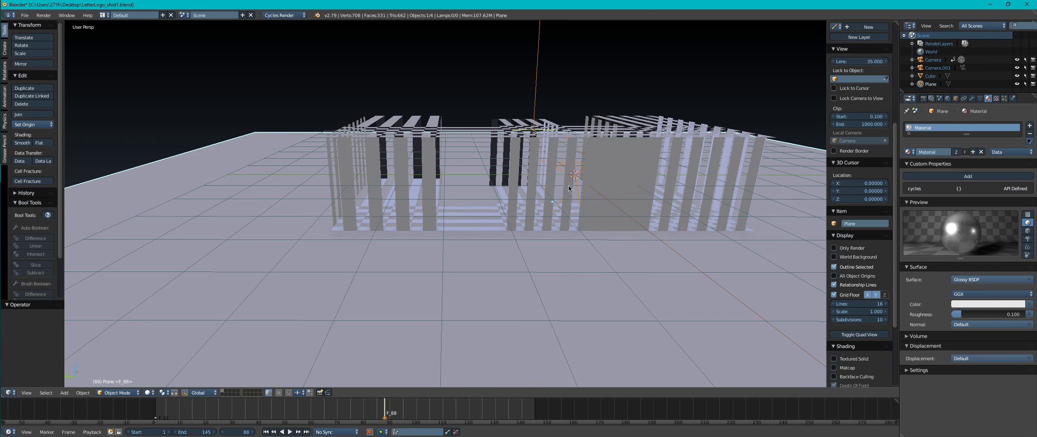
{"action": "right_click", "coordinate": [559, 160]}
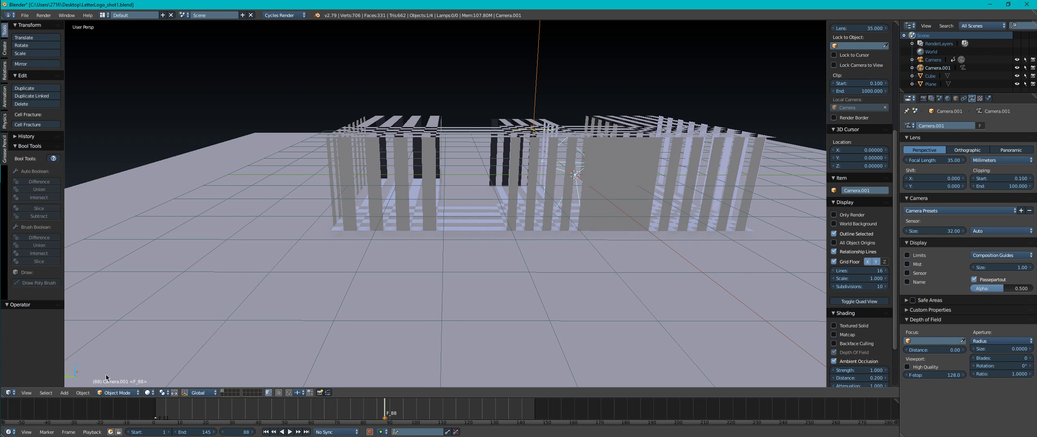
{"action": "left_click", "coordinate": [83, 393]}
{"action": "mouse_move", "coordinate": [107, 358]}
{"action": "mouse_move", "coordinate": [107, 342]}
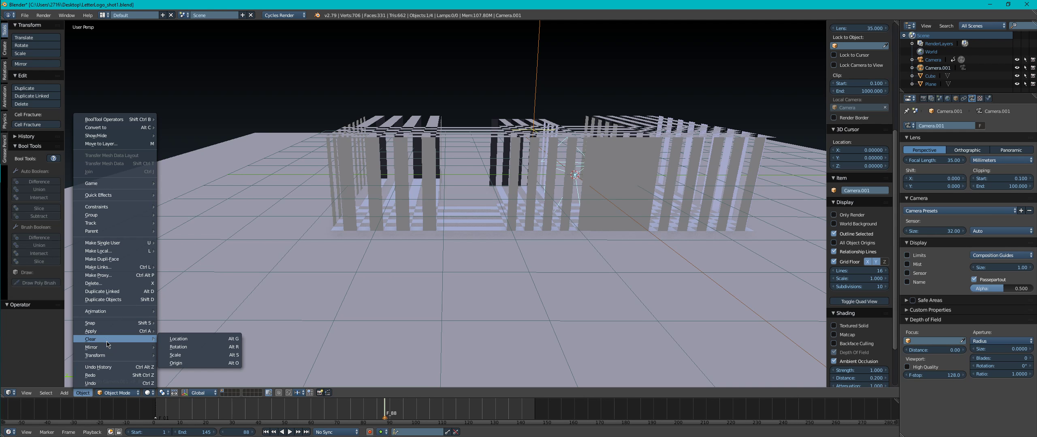
{"action": "left_click", "coordinate": [26, 393]}
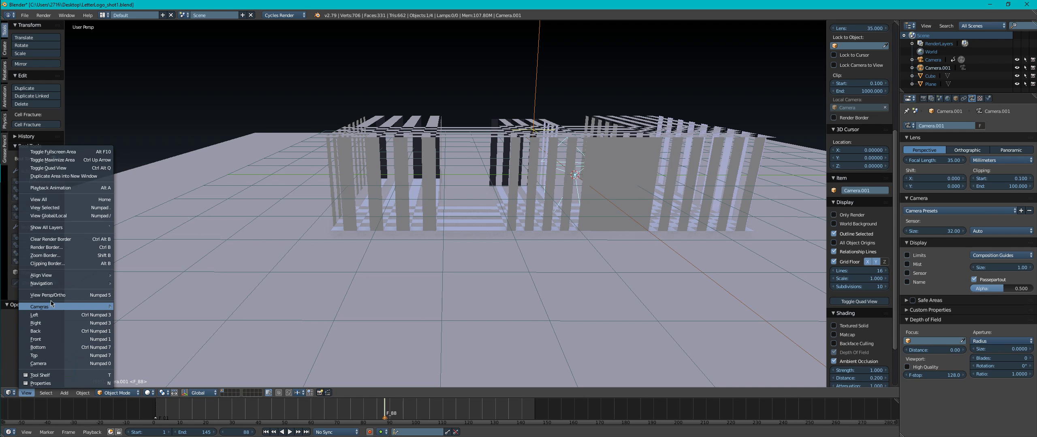
{"action": "mouse_move", "coordinate": [54, 306]}
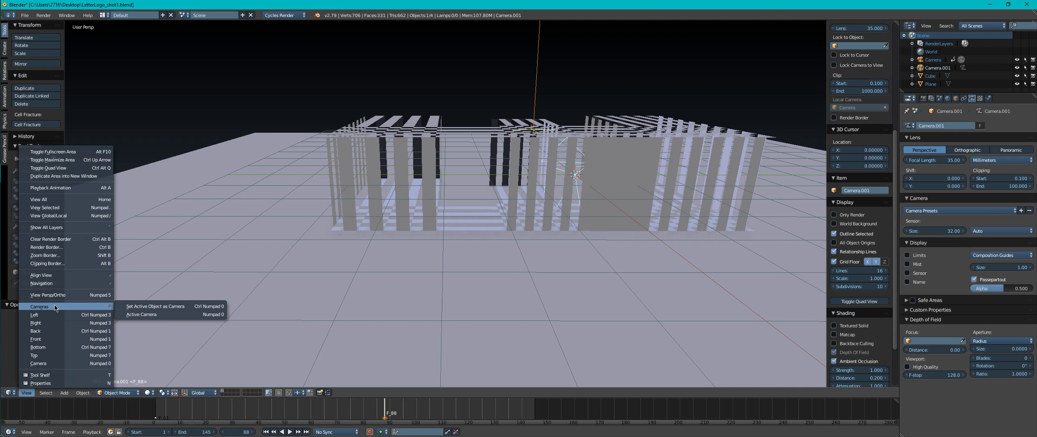
{"action": "left_click", "coordinate": [139, 307]}
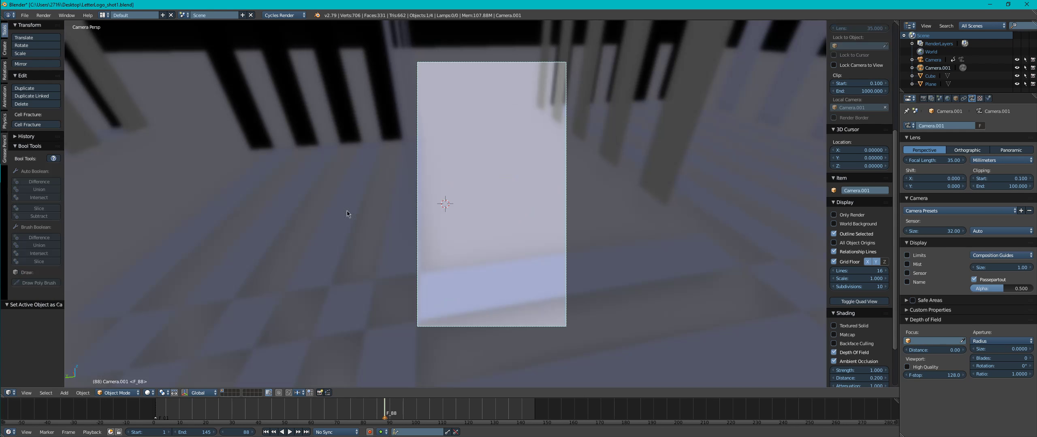
{"action": "key", "text": "ctrl+s"}
Step: Fly the second camera out above the letter model and around its sides, looking down at the pillars and roof openings
{"action": "left_click", "coordinate": [423, 203]}
{"action": "key", "text": "shift+f"}
{"action": "key", "text": "s"}
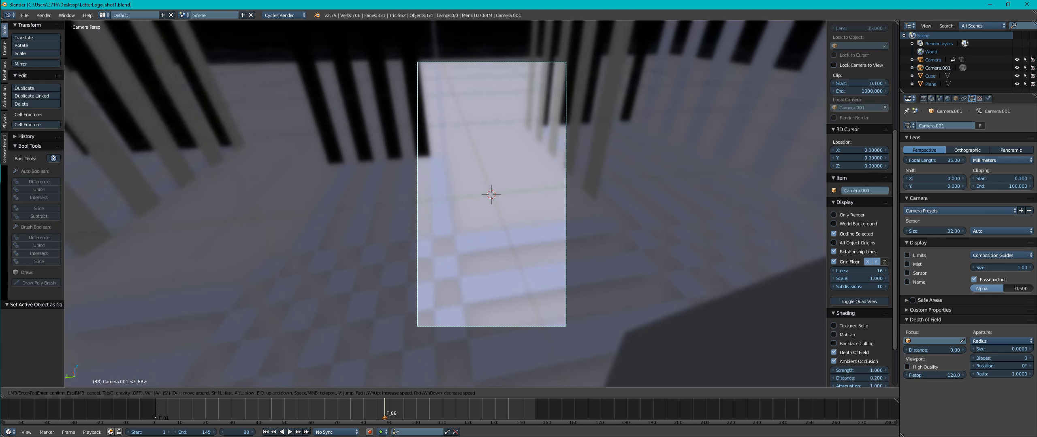
{"action": "key", "text": "a"}
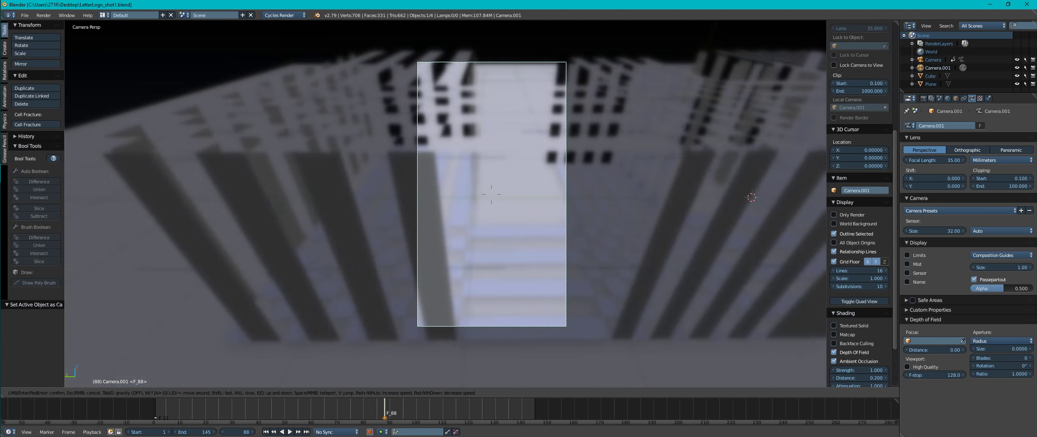
{"action": "key", "text": "d"}
{"action": "key", "text": "d"}
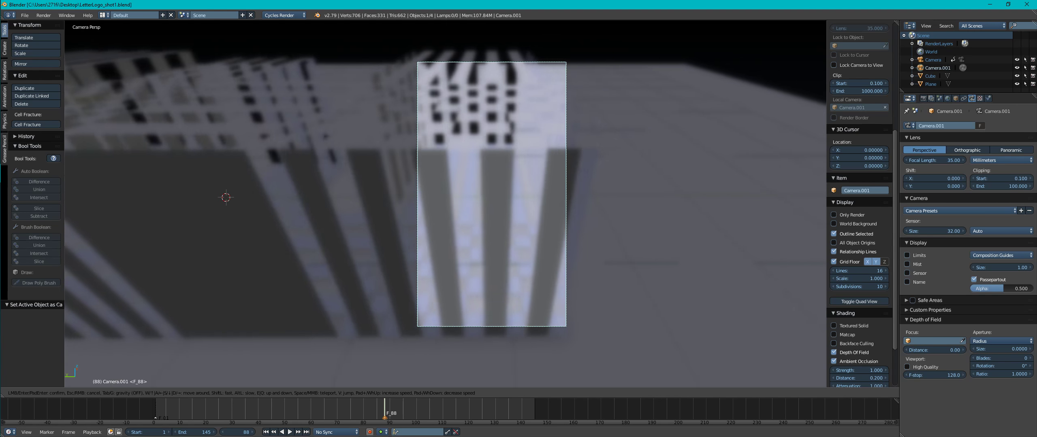
{"action": "key", "text": "a"}
{"action": "key", "text": "d"}
{"action": "key", "text": "d"}
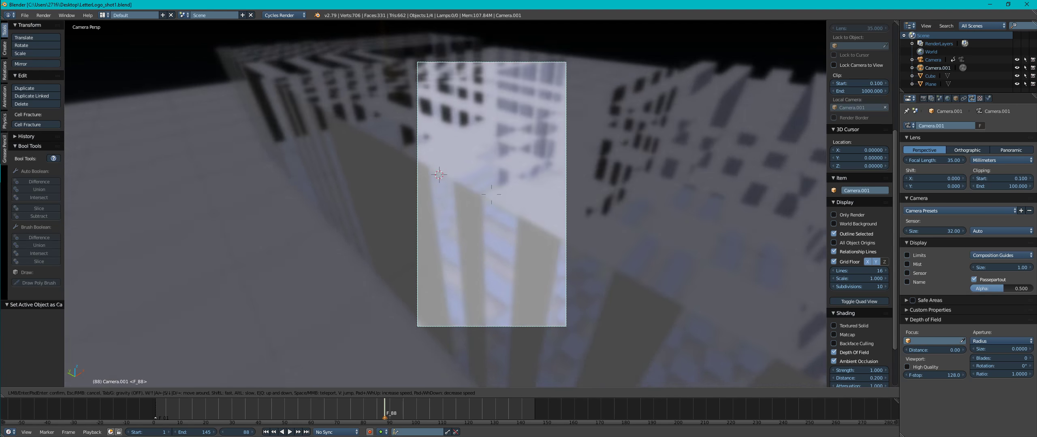
{"action": "key", "text": "d"}
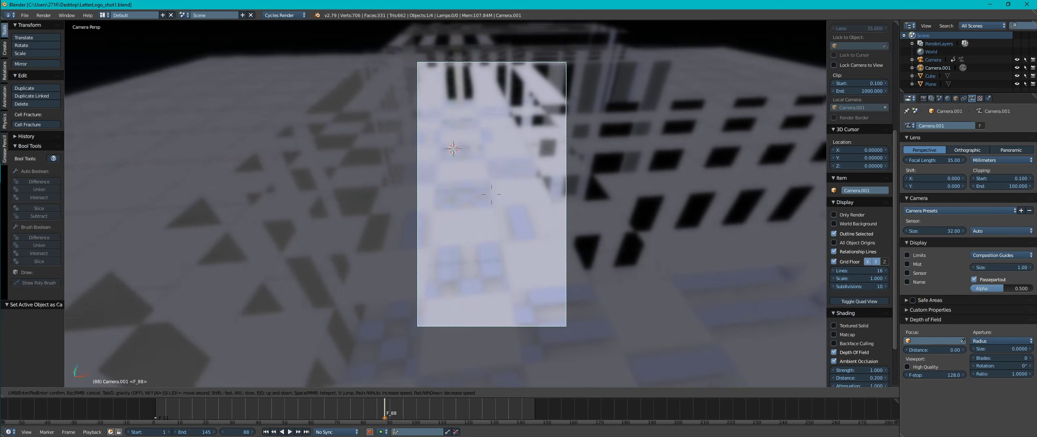
{"action": "key", "text": "s"}
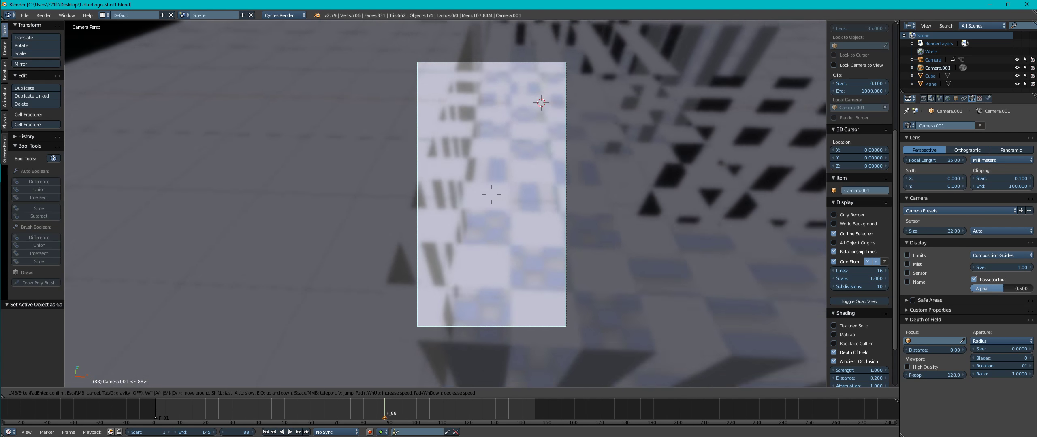
{"action": "key", "text": "a"}
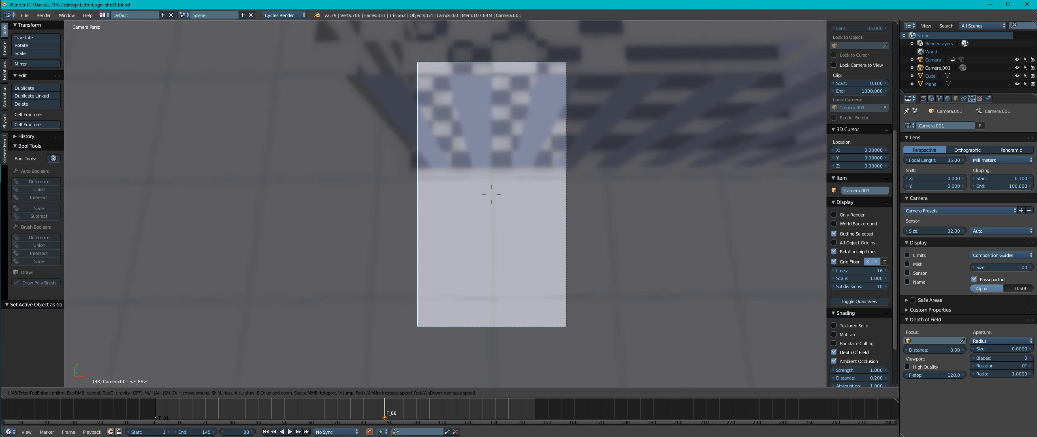
{"action": "key", "text": "s"}
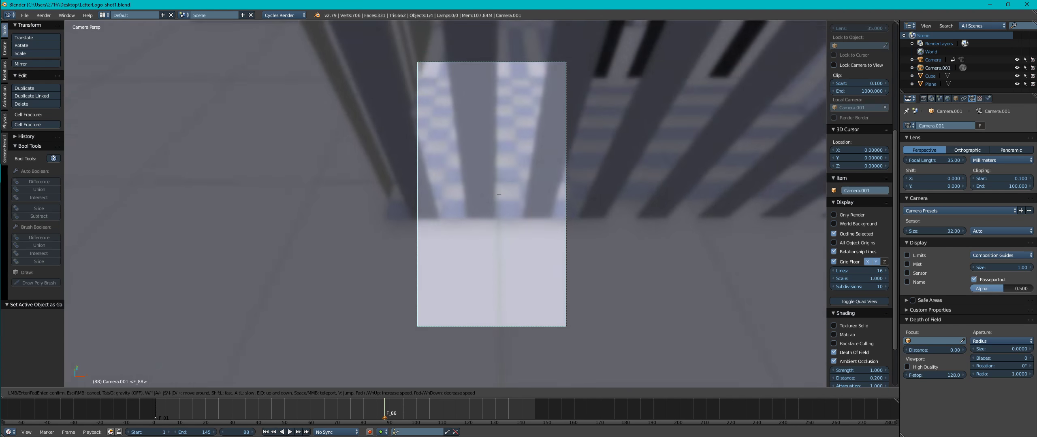
Step: Fly the second camera down to floor level and try framings between the pillars, inside and outside the letter model
{"action": "key", "text": "w"}
{"action": "key", "text": "d"}
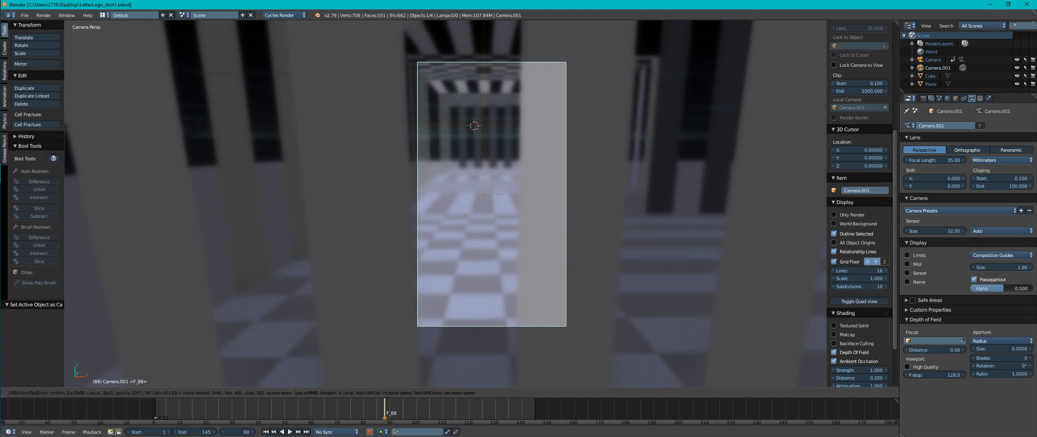
{"action": "key", "text": "a"}
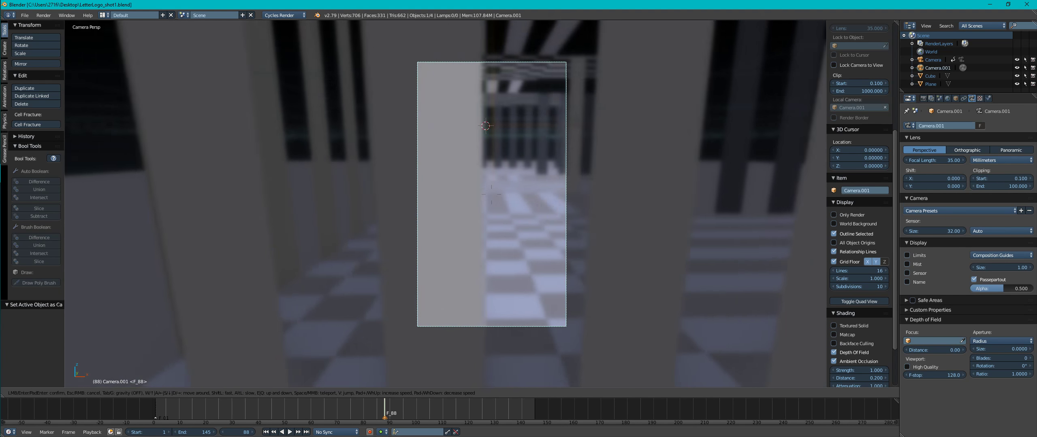
{"action": "key", "text": "s"}
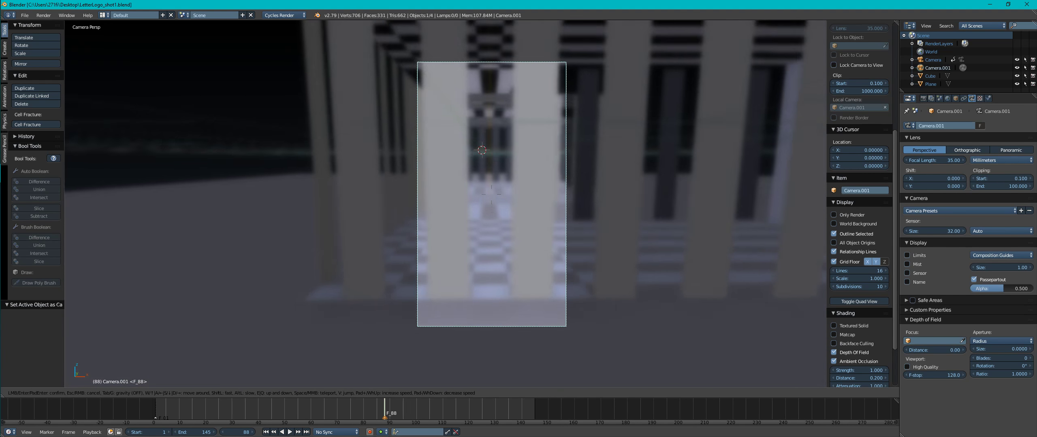
{"action": "key", "text": "w"}
{"action": "key", "text": "a"}
{"action": "key", "text": "a"}
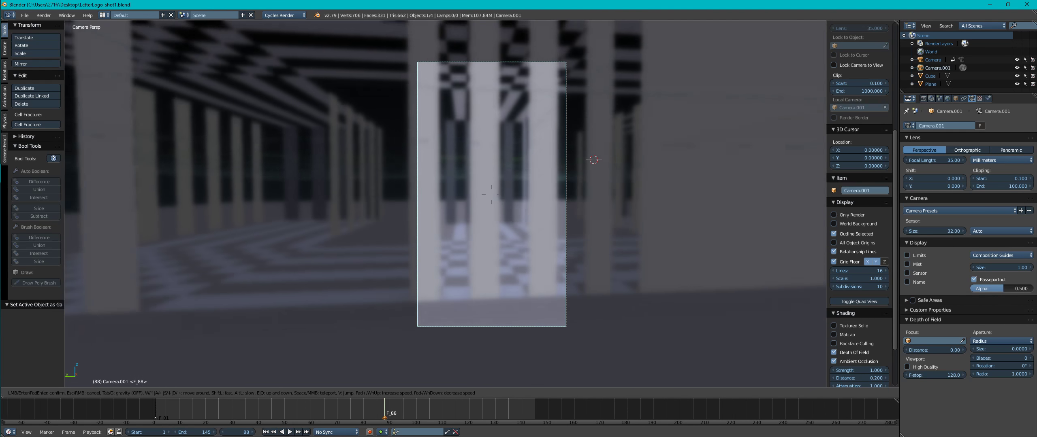
{"action": "key", "text": "a"}
{"action": "key", "text": "w"}
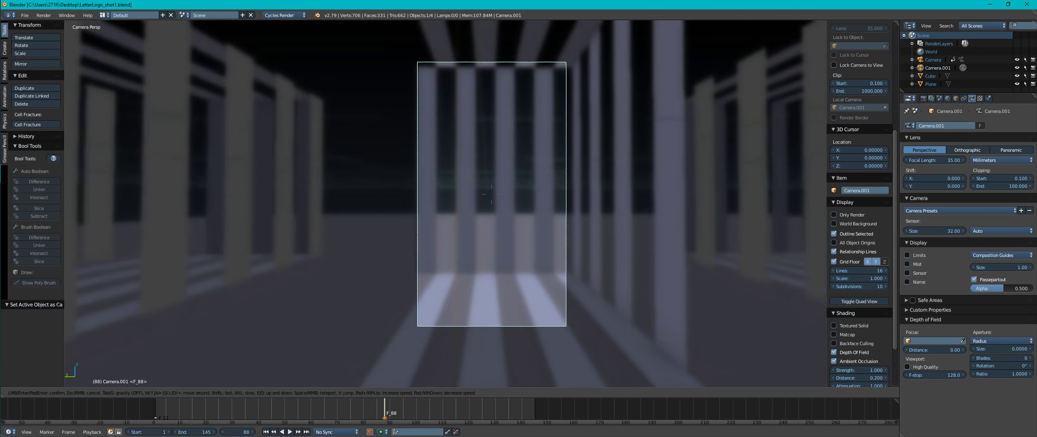
{"action": "key", "text": "w"}
{"action": "key", "text": "s"}
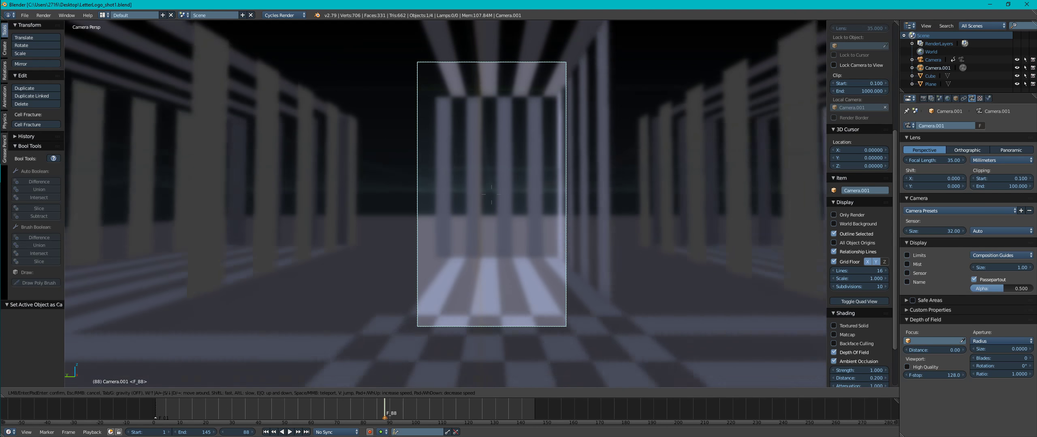
{"action": "key", "text": "s"}
{"action": "key", "text": "a"}
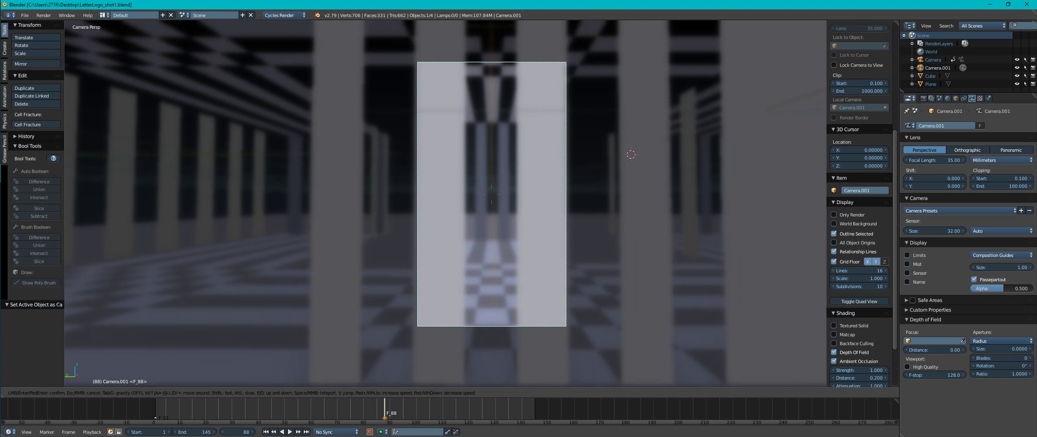
{"action": "key", "text": "s"}
{"action": "key", "text": "w"}
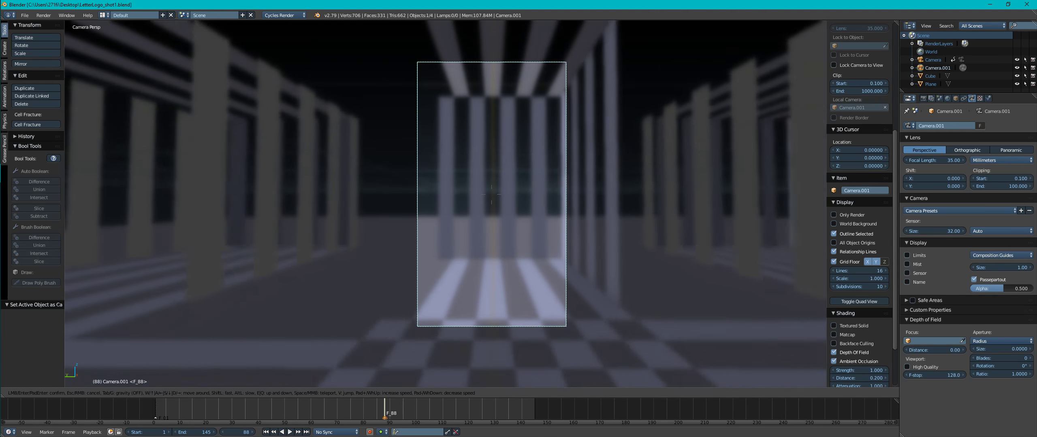
{"action": "key", "text": "s"}
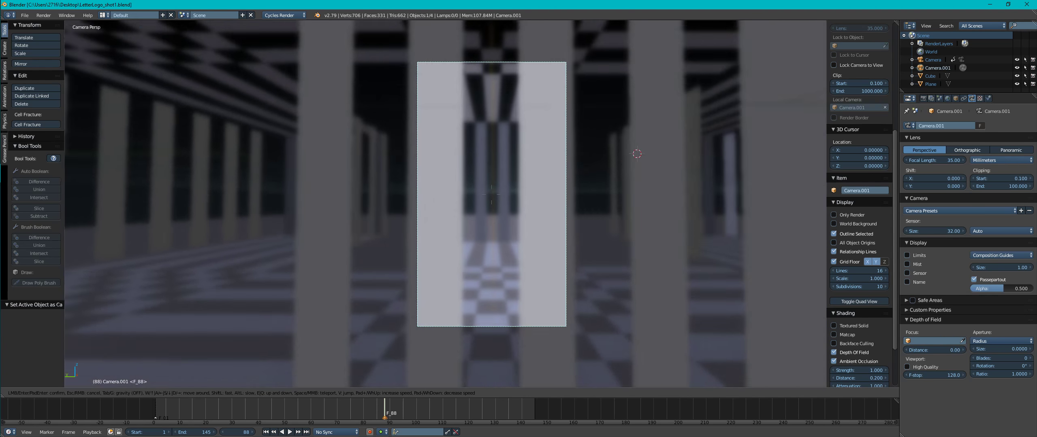
{"action": "key", "text": "a"}
{"action": "key", "text": "a"}
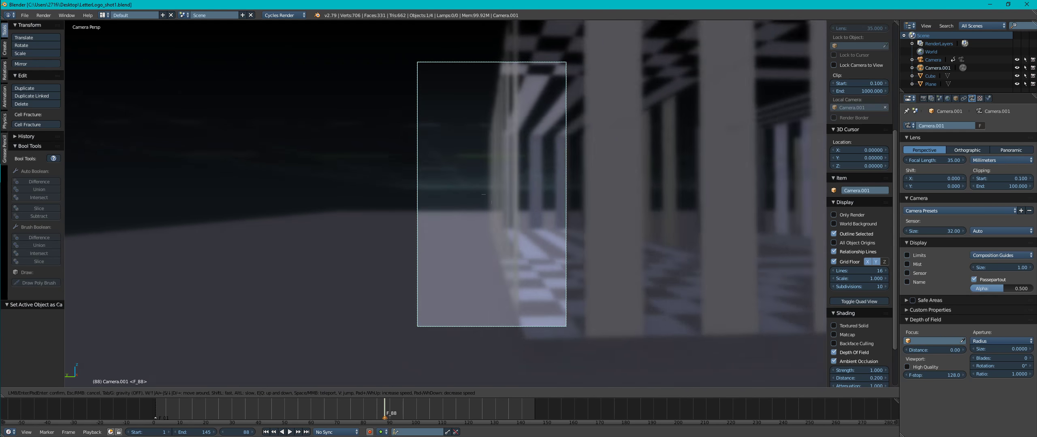
{"action": "key", "text": "w"}
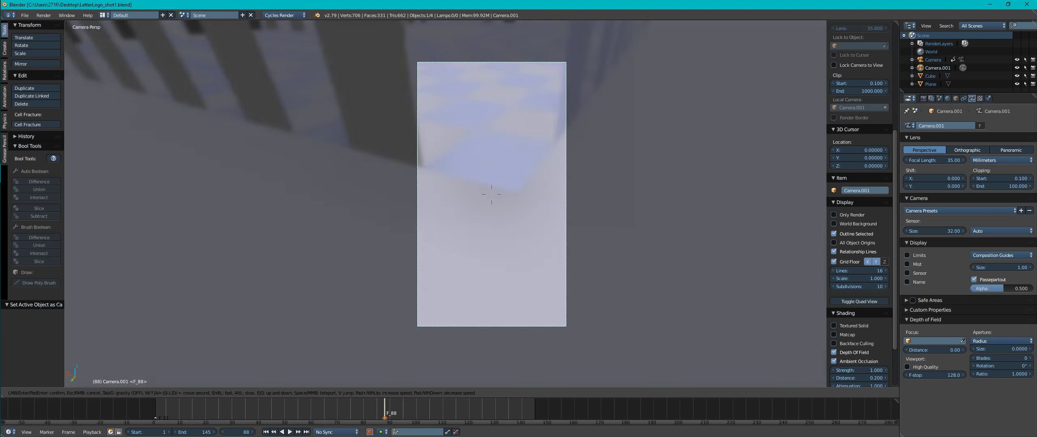
Step: Place the second camera inside the pillared corridor, facing the end row of pillars head-on from close range
{"action": "key", "text": "w"}
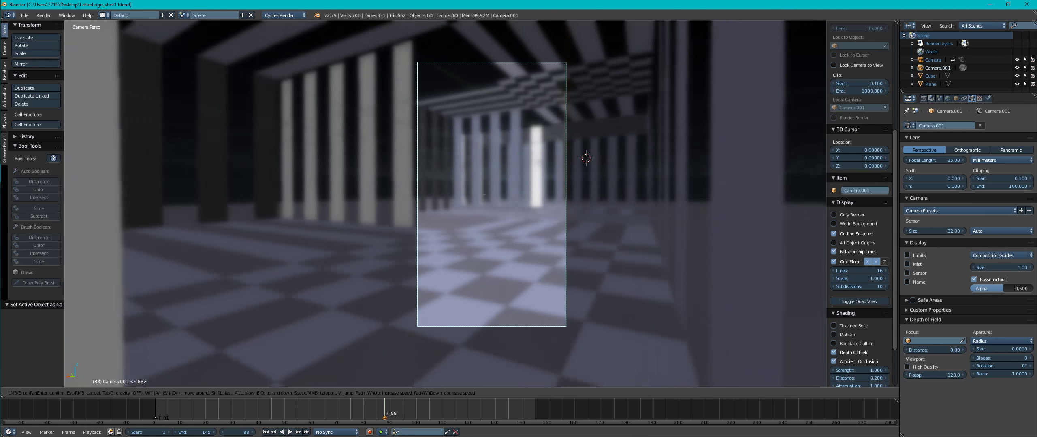
{"action": "key", "text": "w"}
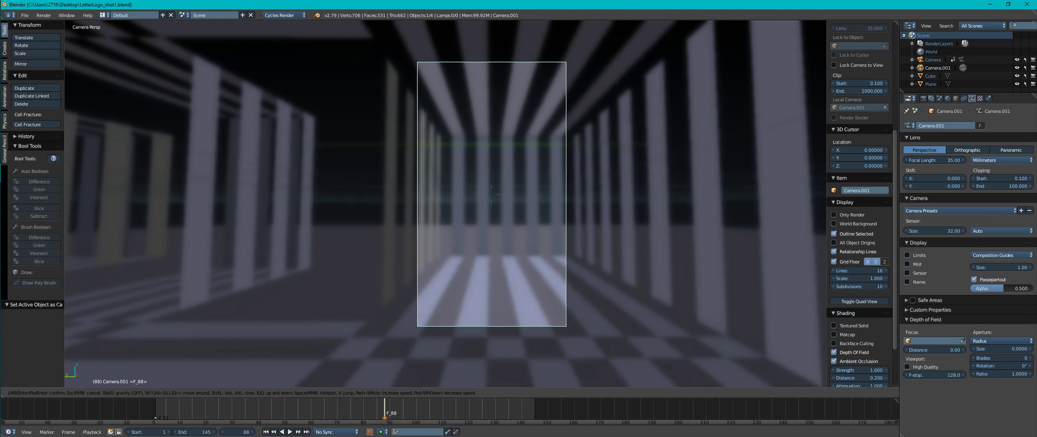
{"action": "key", "text": "w"}
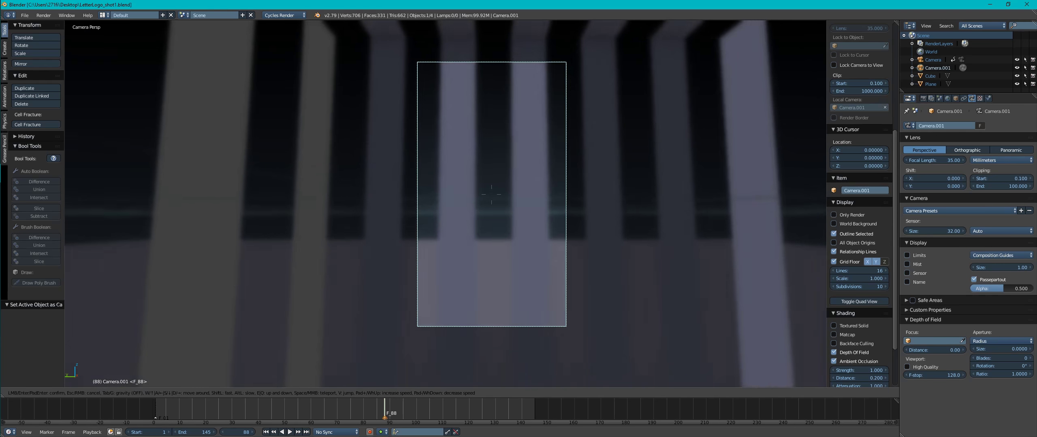
{"action": "key", "text": "w"}
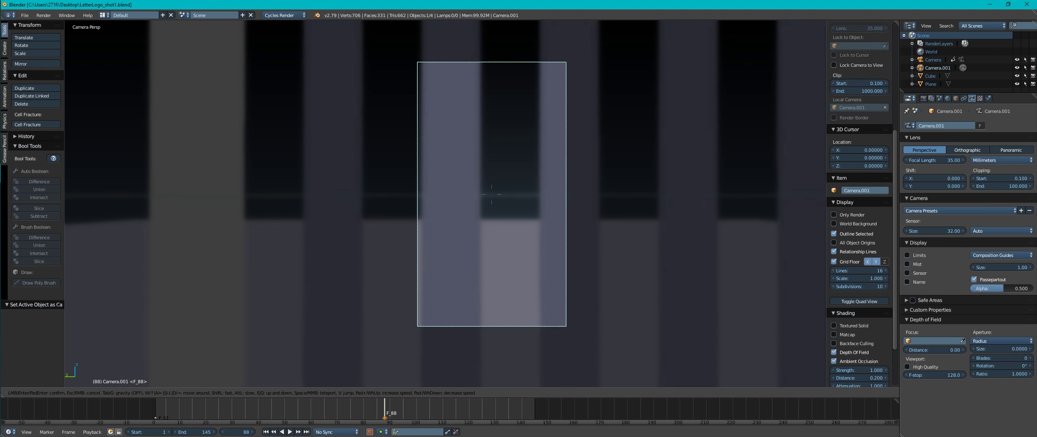
{"action": "key", "text": "s"}
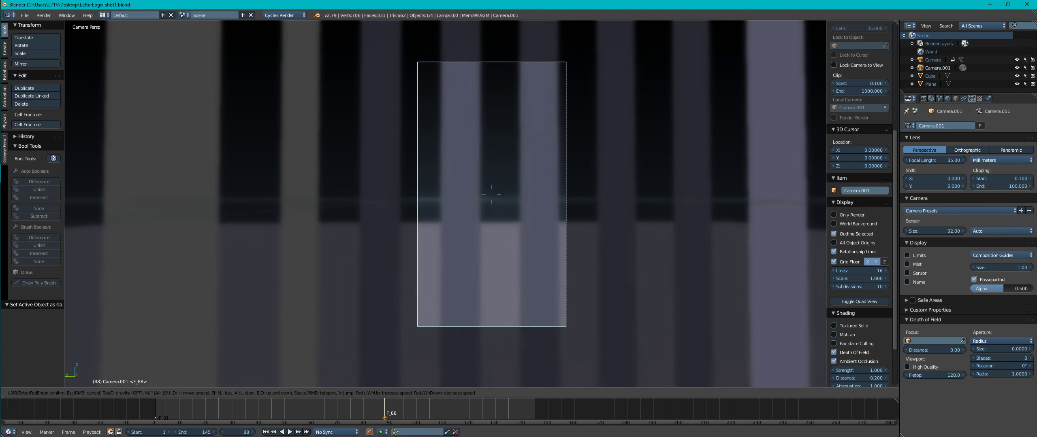
{"action": "key", "text": "s"}
{"action": "key", "text": "a"}
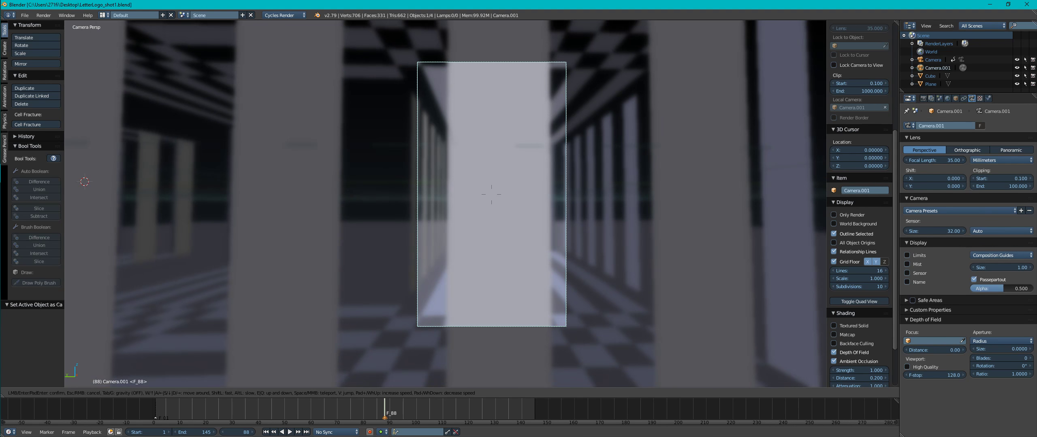
{"action": "key", "text": "d"}
{"action": "key", "text": "a"}
{"action": "key", "text": "w"}
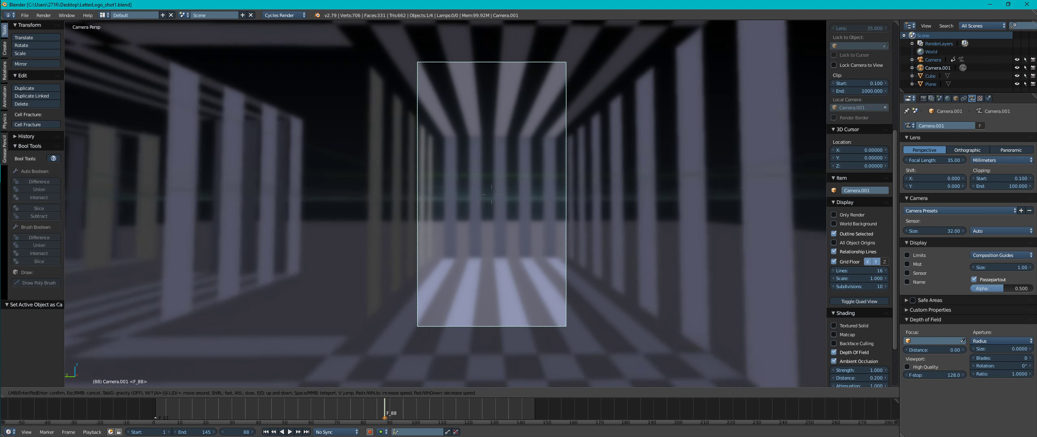
{"action": "key", "text": "s"}
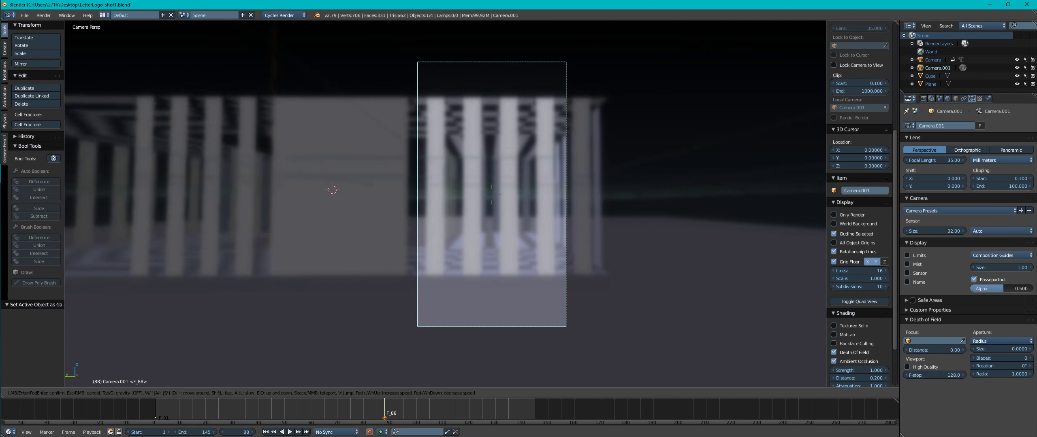
{"action": "key", "text": "w"}
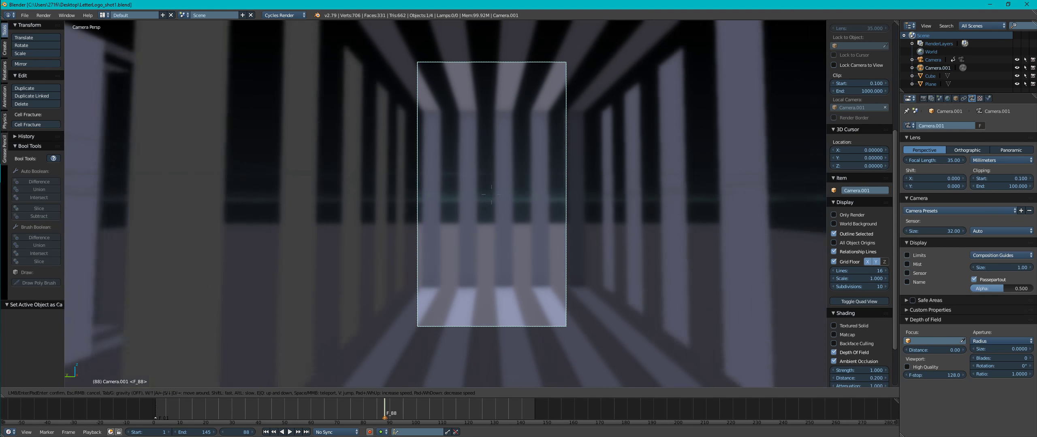
{"action": "left_click", "coordinate": [445, 204]}
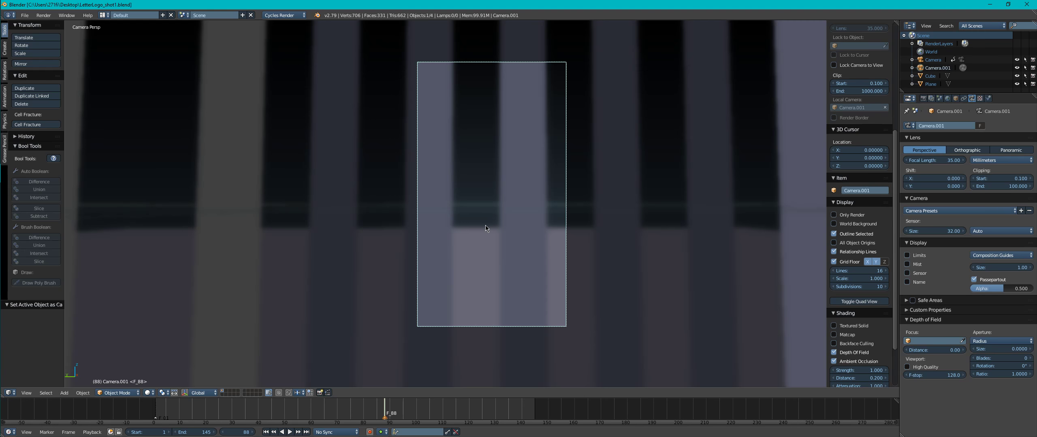
Step: Rotate the second camera 2.84° about the global Z axis and save the file over the existing one
{"action": "key", "text": "r"}
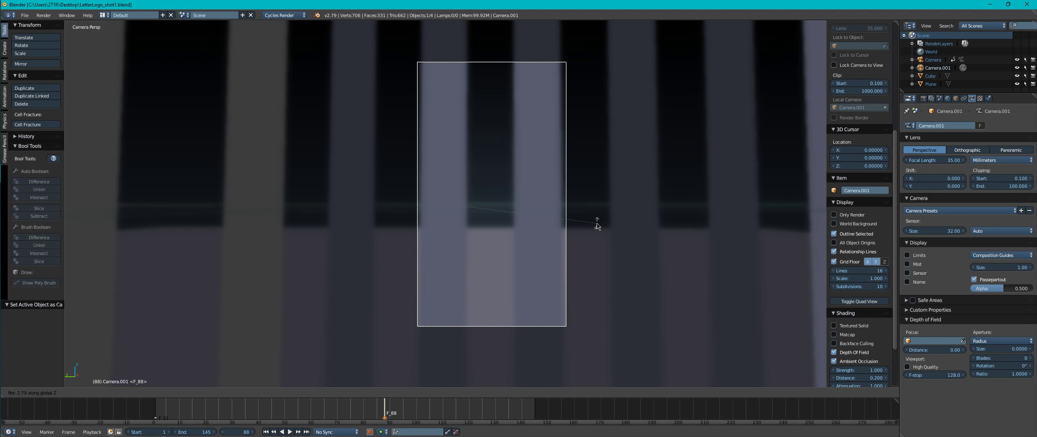
{"action": "left_click", "coordinate": [597, 226]}
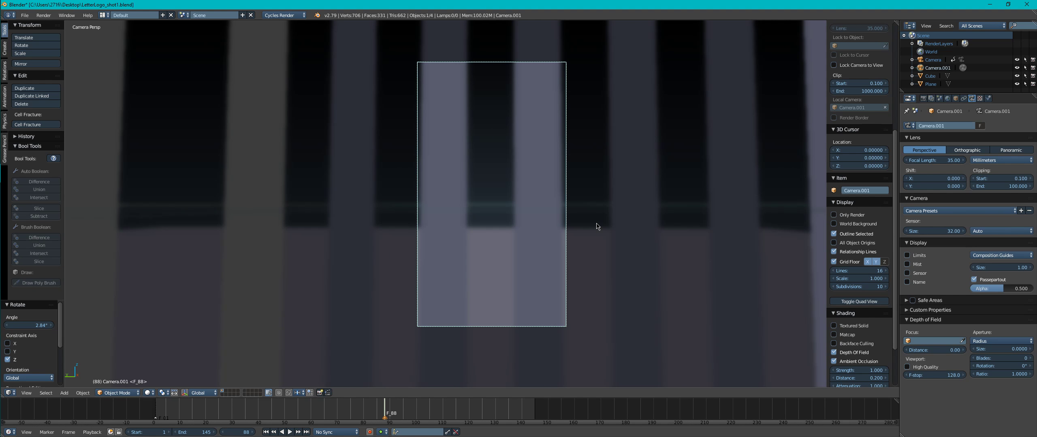
{"action": "key", "text": "ctrl+s"}
{"action": "left_click", "coordinate": [597, 226]}
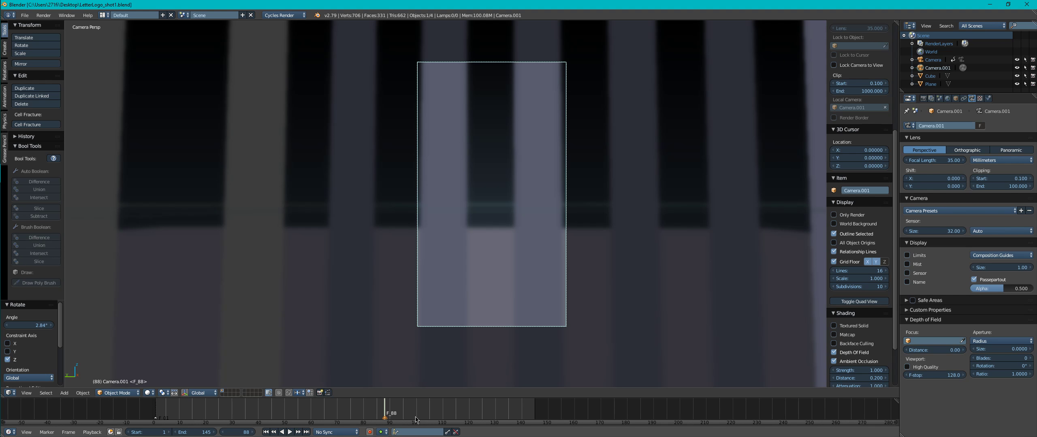
Step: Bind the second camera to the timeline marker at frame 88 and scrub back to frame 77 to check the camera switch
{"action": "key", "text": "b"}
{"action": "key", "text": "Escape"}
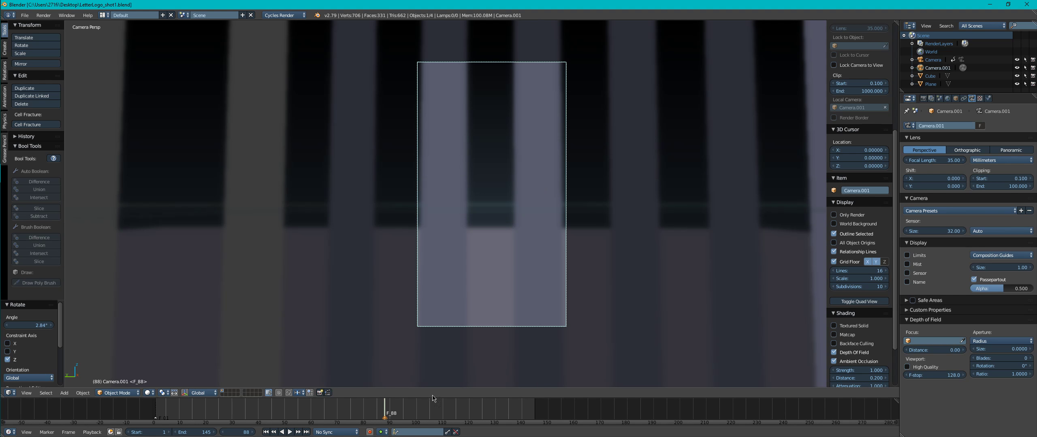
{"action": "key", "text": "ctrl+b"}
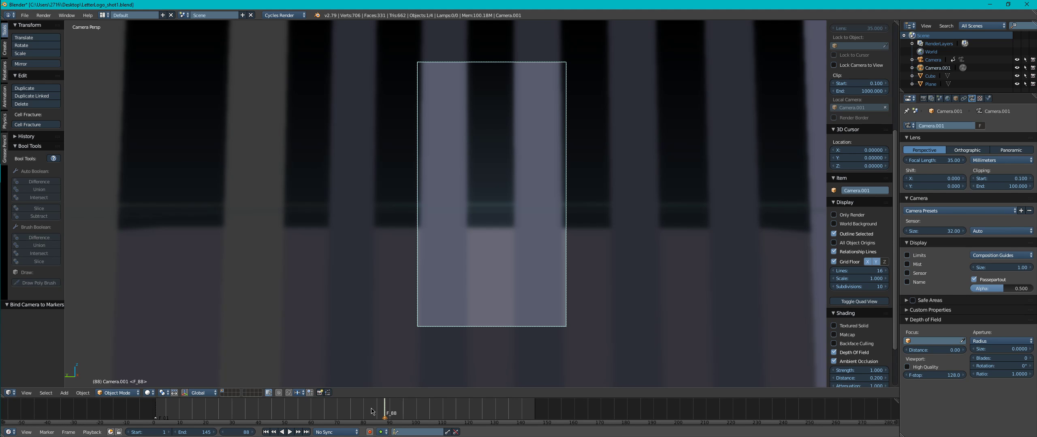
{"action": "left_click_drag", "start_coordinate": [372, 411], "coordinate": [384, 427]}
{"action": "key", "text": "Escape"}
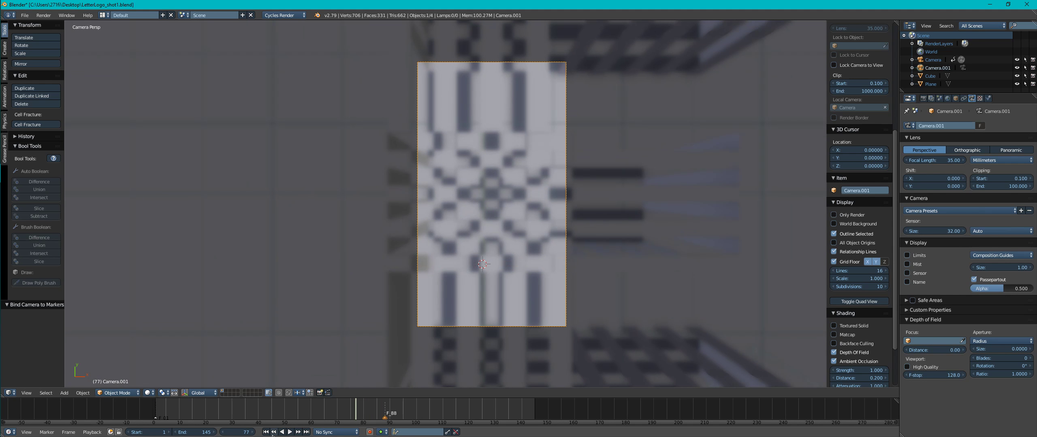
Step: Insert a location keyframe for the second camera at frame 88
{"action": "left_click", "coordinate": [299, 433]}
{"action": "left_click_drag", "start_coordinate": [378, 410], "coordinate": [385, 416]}
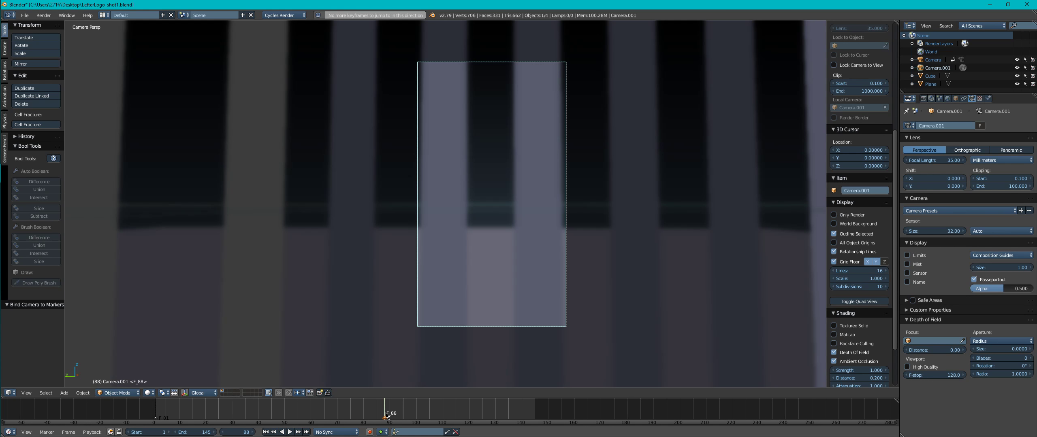
{"action": "key", "text": "i"}
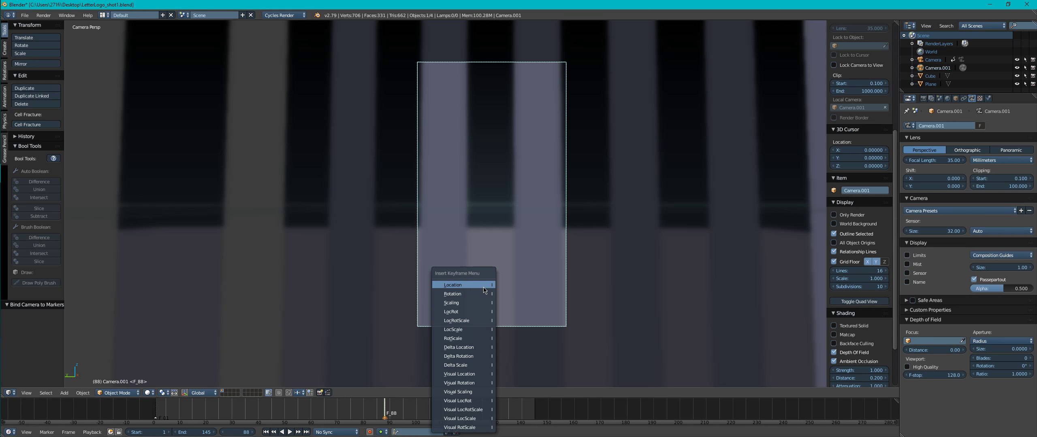
{"action": "left_click", "coordinate": [484, 288]}
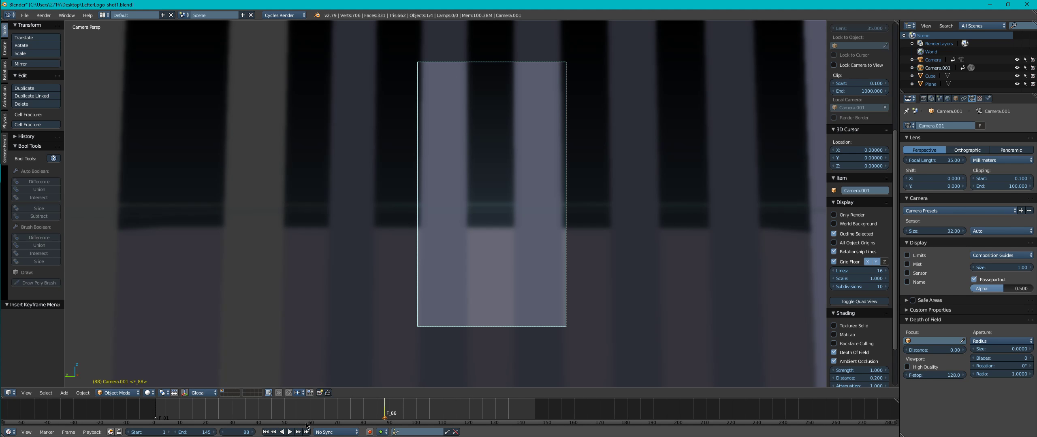
Step: Play the animation briefly, stop it, and extend the end frame to 160
{"action": "left_click", "coordinate": [290, 433]}
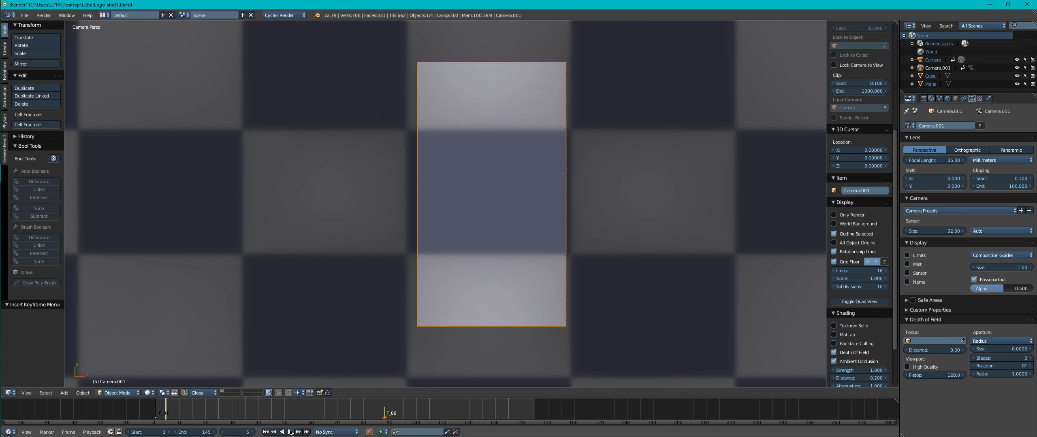
{"action": "left_click", "coordinate": [288, 432]}
{"action": "left_click", "coordinate": [193, 431]}
{"action": "type", "text": "160"}
{"action": "key", "text": "Return"}
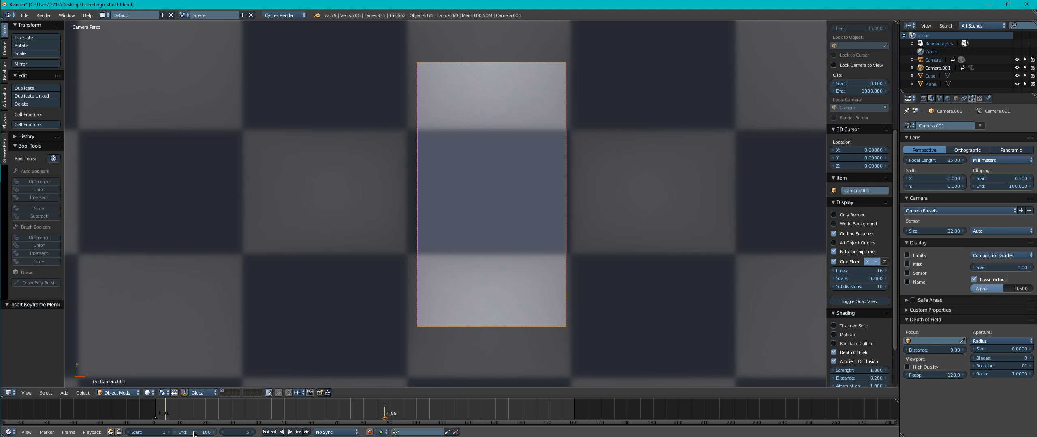
Step: At frame 160, pull the second camera back 6.265 along its local Z axis, out of the letter model
{"action": "left_click_drag", "start_coordinate": [495, 410], "coordinate": [574, 421]}
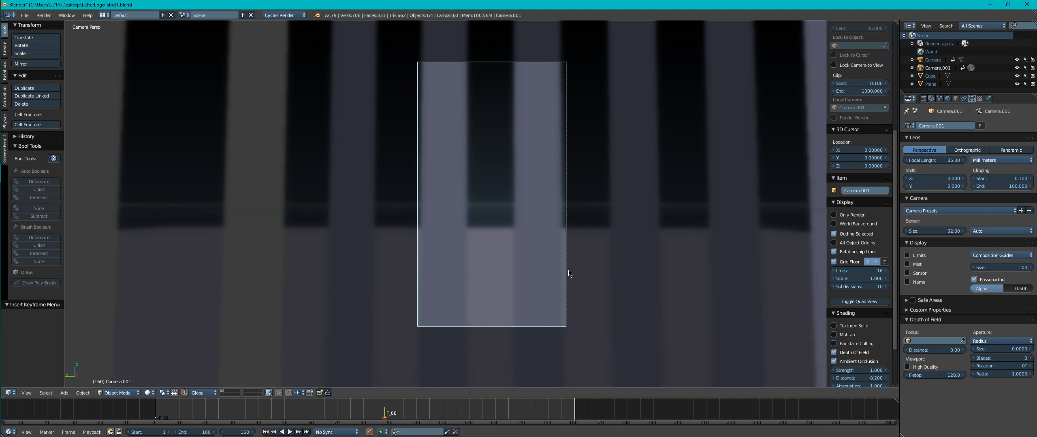
{"action": "key", "text": "g"}
{"action": "key", "text": "z"}
{"action": "key", "text": "z"}
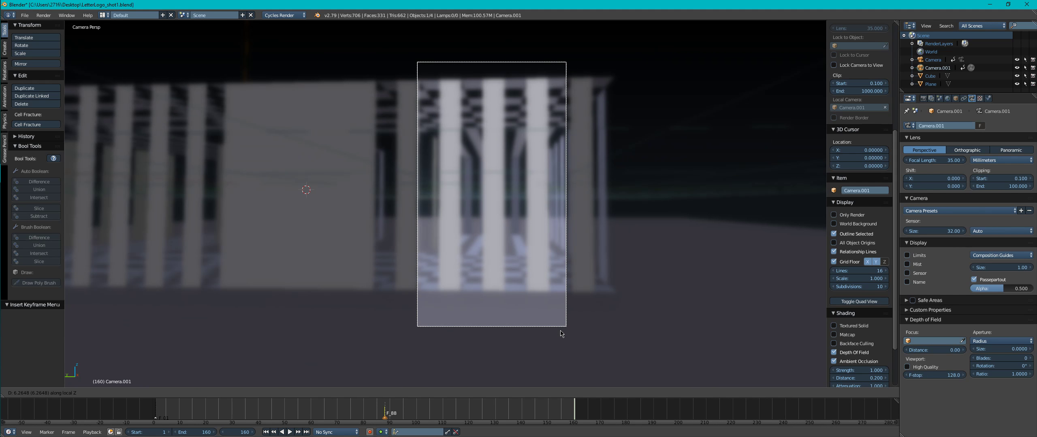
{"action": "left_click", "coordinate": [561, 333]}
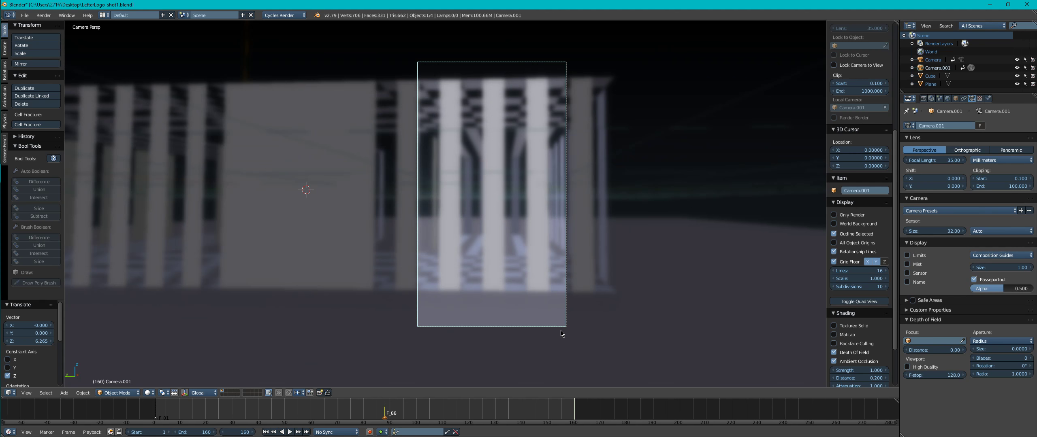
Step: Shift the second camera 0.279 along global Y and insert a location keyframe at frame 160
{"action": "key", "text": "g"}
{"action": "key", "text": "x"}
{"action": "key", "text": "Escape"}
{"action": "key", "text": "g"}
{"action": "key", "text": "y"}
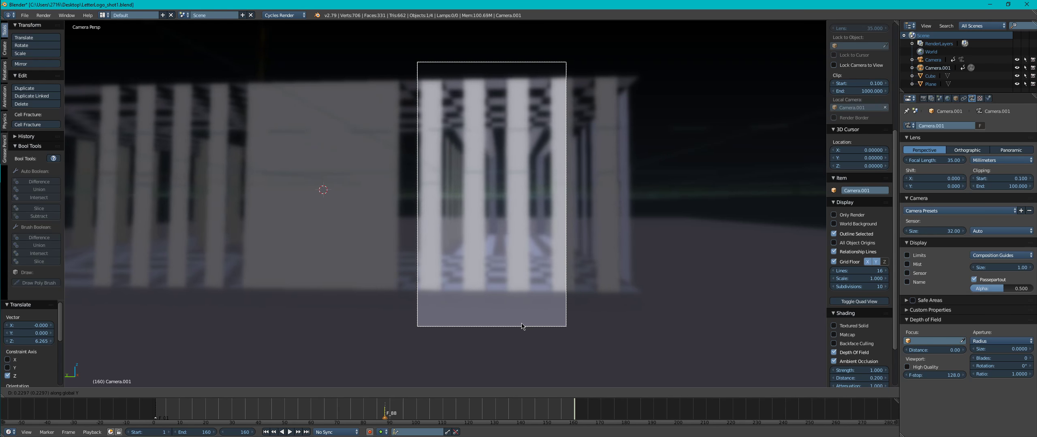
{"action": "left_click", "coordinate": [506, 327]}
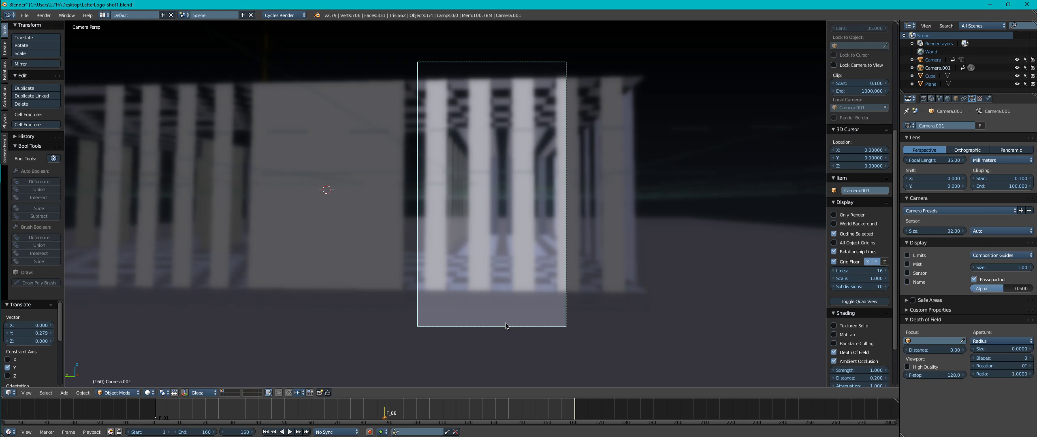
{"action": "key", "text": "i"}
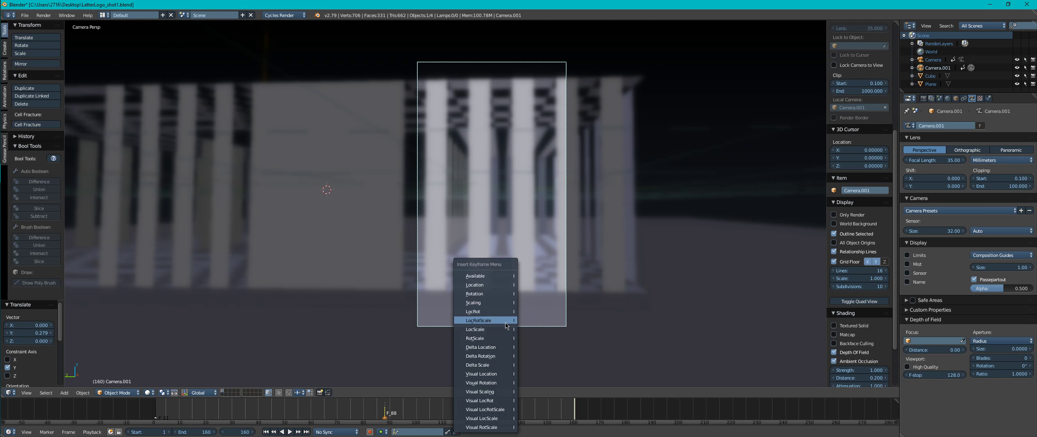
{"action": "left_click", "coordinate": [495, 286]}
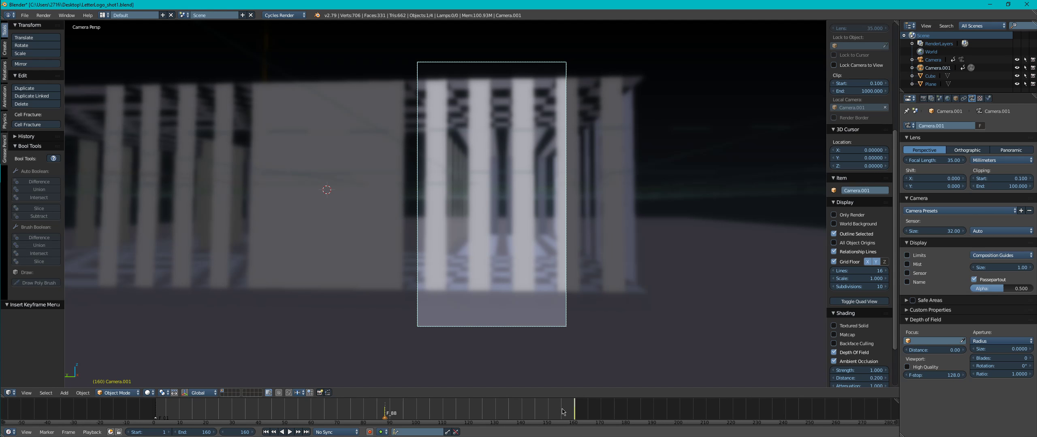
Step: Save the file over the existing one and return the timeline to frame 88
{"action": "left_click_drag", "start_coordinate": [570, 411], "coordinate": [521, 421]}
{"action": "key", "text": "ctrl+s"}
{"action": "left_click", "coordinate": [486, 289]}
{"action": "left_click_drag", "start_coordinate": [445, 410], "coordinate": [385, 410]}
Step: Display the second camera's limits and set its depth-of-field distance to 1.26, onto the pillars
{"action": "middle_click_drag", "start_coordinate": [429, 264], "coordinate": [404, 216]}
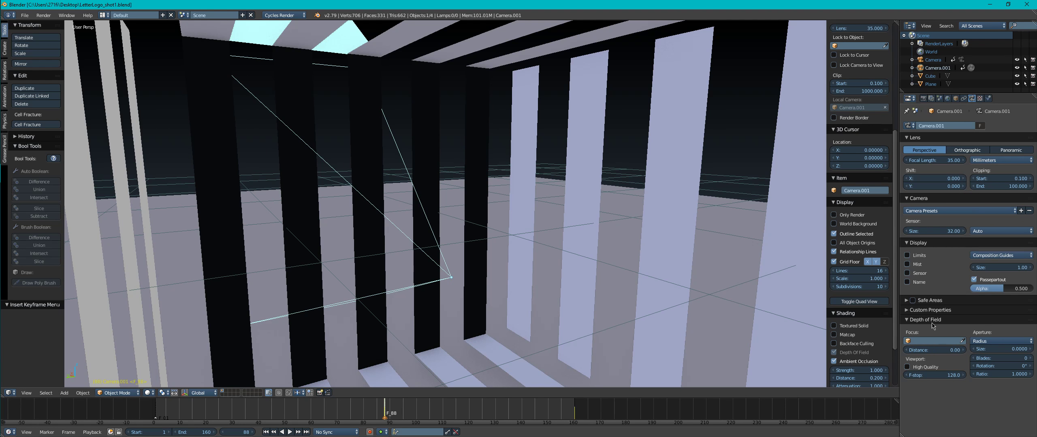
{"action": "left_click", "coordinate": [907, 256]}
{"action": "left_click_drag", "start_coordinate": [933, 350], "coordinate": [977, 350]}
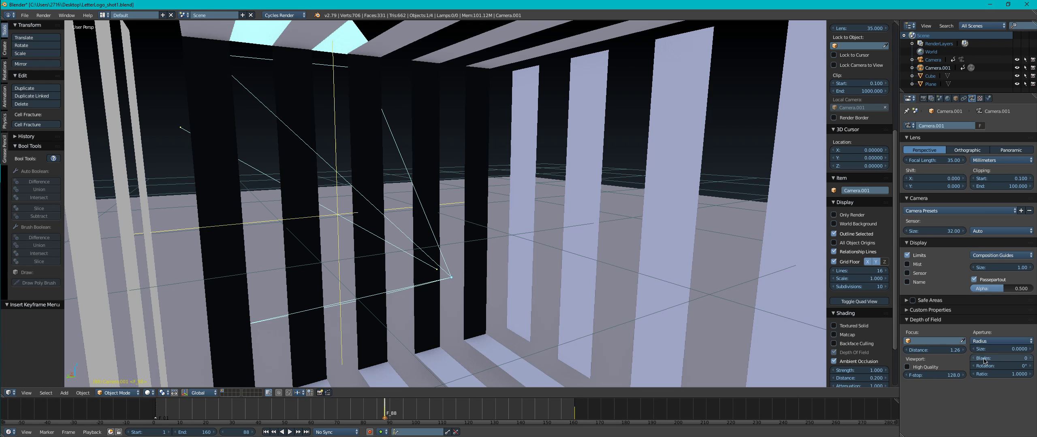
Step: Switch the second camera's aperture type to F-stop and set its number to 0.5
{"action": "left_click", "coordinate": [992, 341]}
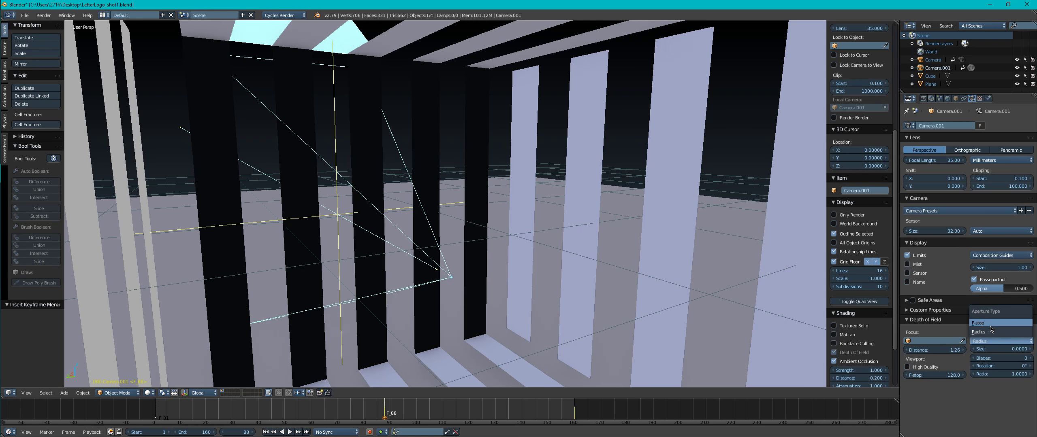
{"action": "left_click", "coordinate": [990, 324]}
{"action": "left_click", "coordinate": [998, 349]}
{"action": "type", "text": "."}
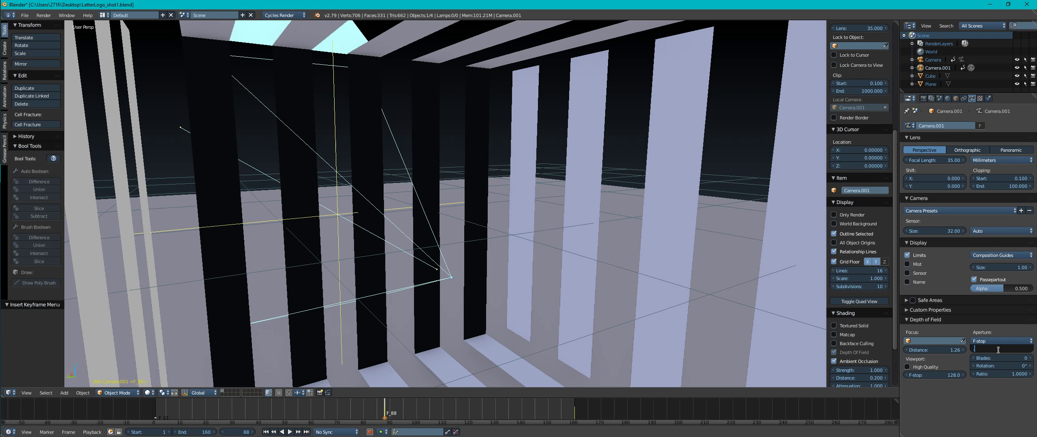
{"action": "type", "text": "5"}
{"action": "key", "text": "Return"}
Step: Set the second camera's viewport F-stop to 0.5 and its aperture blades to 6
{"action": "left_click", "coordinate": [948, 374]}
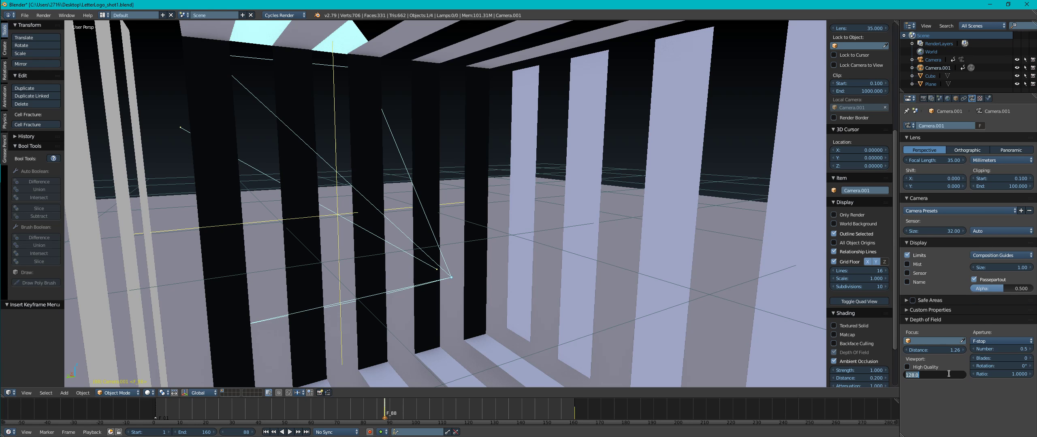
{"action": "type", "text": ".5"}
{"action": "key", "text": "Return"}
{"action": "left_click", "coordinate": [988, 364]}
{"action": "left_click", "coordinate": [987, 358]}
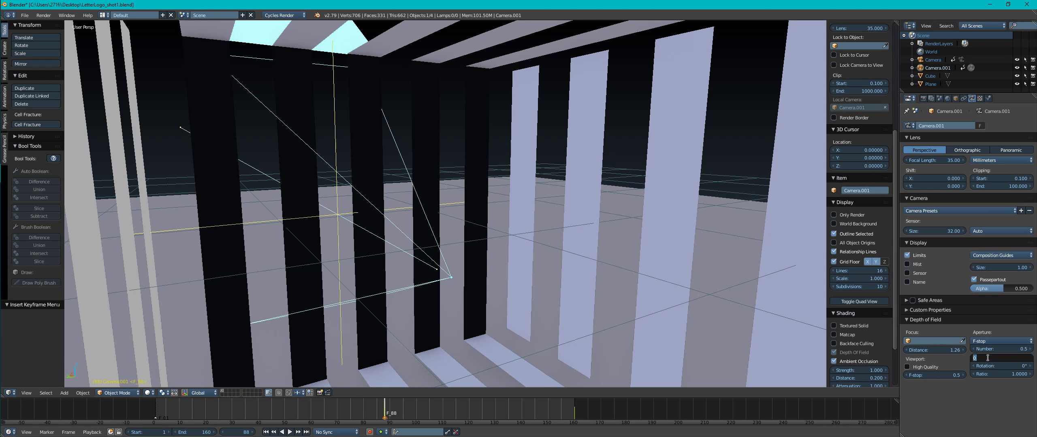
{"action": "type", "text": "6"}
{"action": "key", "text": "Return"}
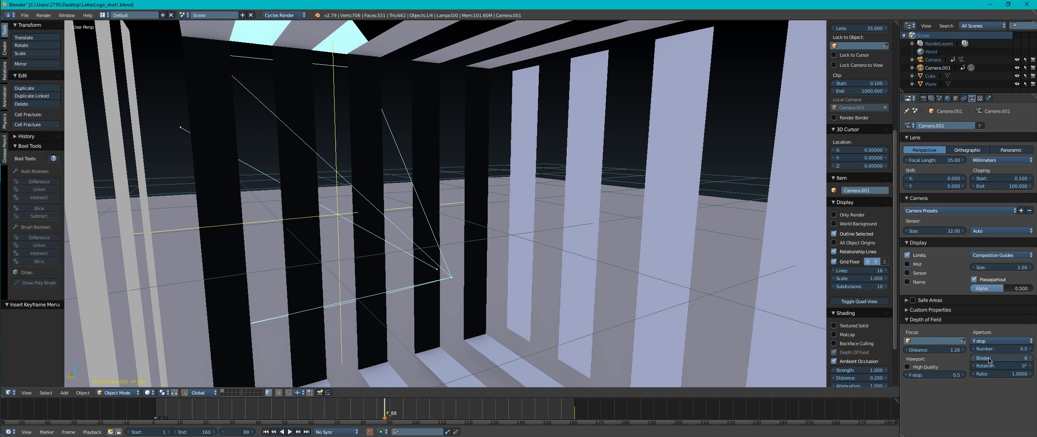
Step: Save the file over the existing one and test-render frame 88 through the second camera
{"action": "key", "text": "ctrl+s"}
{"action": "left_click", "coordinate": [343, 215]}
{"action": "key", "text": "KP_0"}
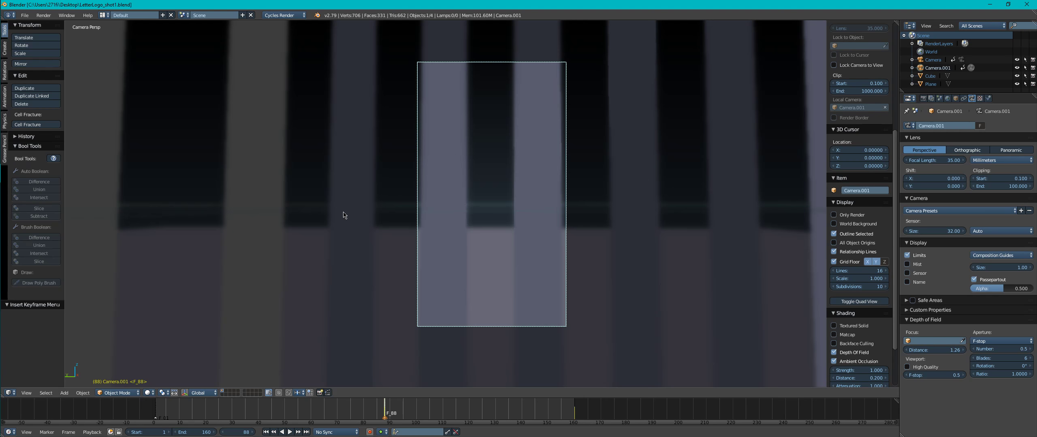
{"action": "key", "text": "F12"}
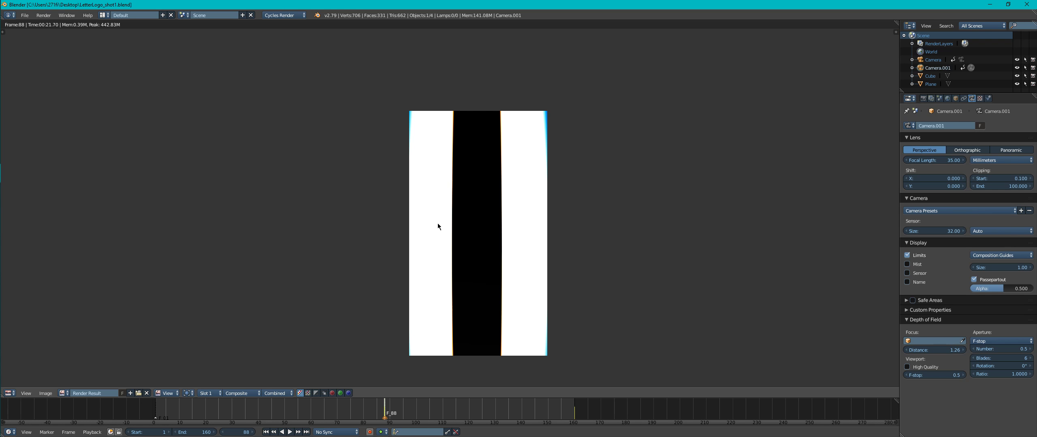
{"action": "key", "text": "Escape"}
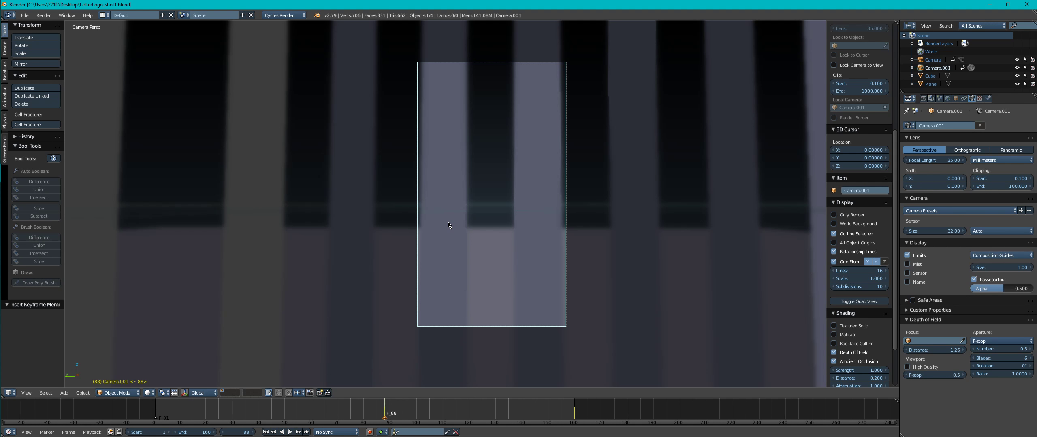
Step: Scrub to frame 123 and preview the second camera's view in rendered shading
{"action": "key", "text": "alt+a"}
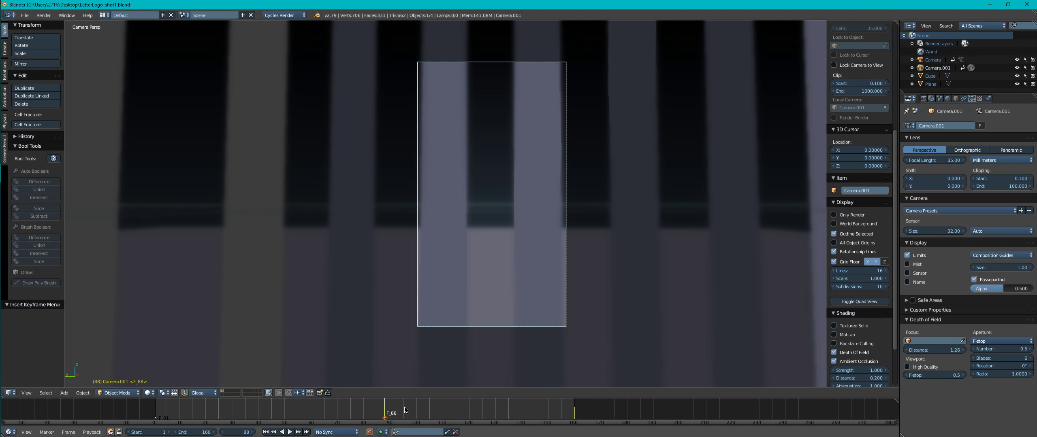
{"action": "left_click_drag", "start_coordinate": [412, 412], "coordinate": [478, 413]}
{"action": "key", "text": "alt+a"}
{"action": "key", "text": "shift+z"}
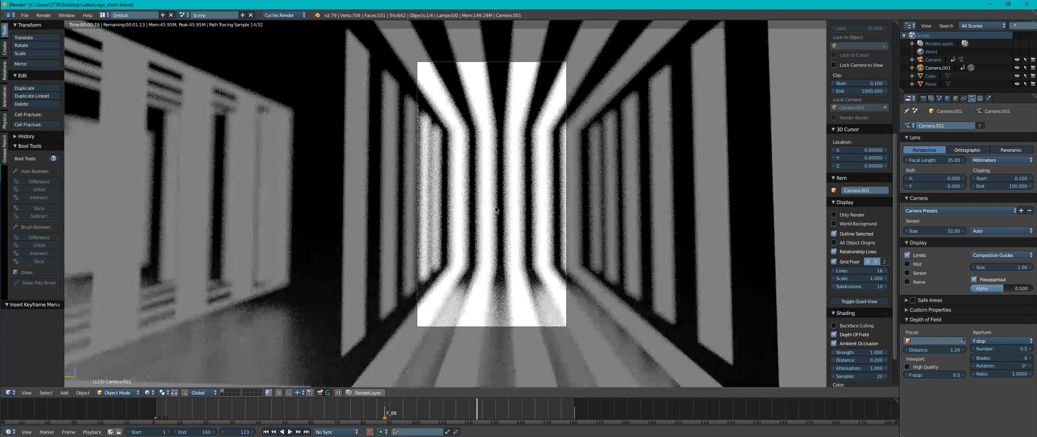
{"action": "key", "text": "shift+z"}
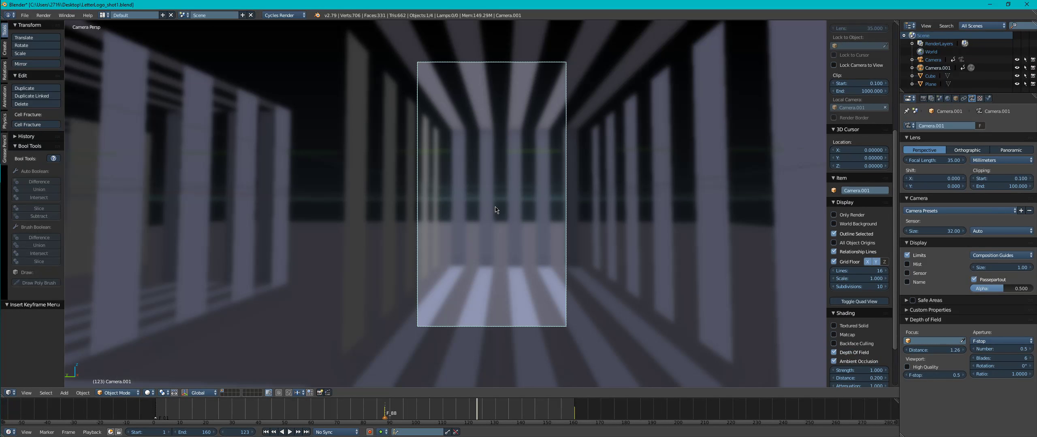
Step: Save the file, test-render frame 123, and switch the render result to Slot 2 for a comparison
{"action": "key", "text": "ctrl+s"}
{"action": "left_click", "coordinate": [496, 210]}
{"action": "key", "text": "F12"}
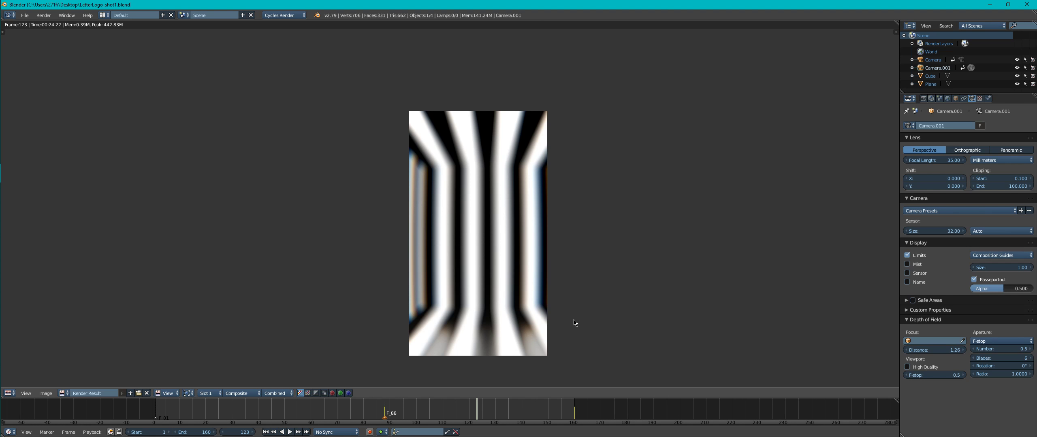
{"action": "left_click", "coordinate": [208, 393]}
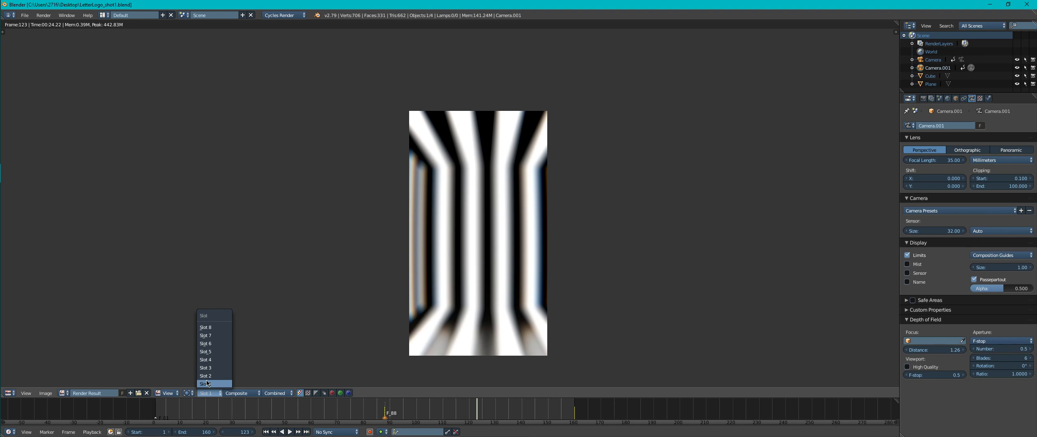
{"action": "left_click", "coordinate": [205, 376]}
{"action": "key", "text": "Escape"}
Step: Try a depth-of-field distance of 4.23 on the far pillars and render frame 123 for comparison
{"action": "mouse_move", "coordinate": [468, 255]}
{"action": "middle_mouse_down"}
{"action": "mouse_move", "coordinate": [494, 255]}
{"action": "mouse_move", "coordinate": [399, 221]}
{"action": "mouse_move", "coordinate": [482, 247]}
{"action": "middle_mouse_up"}
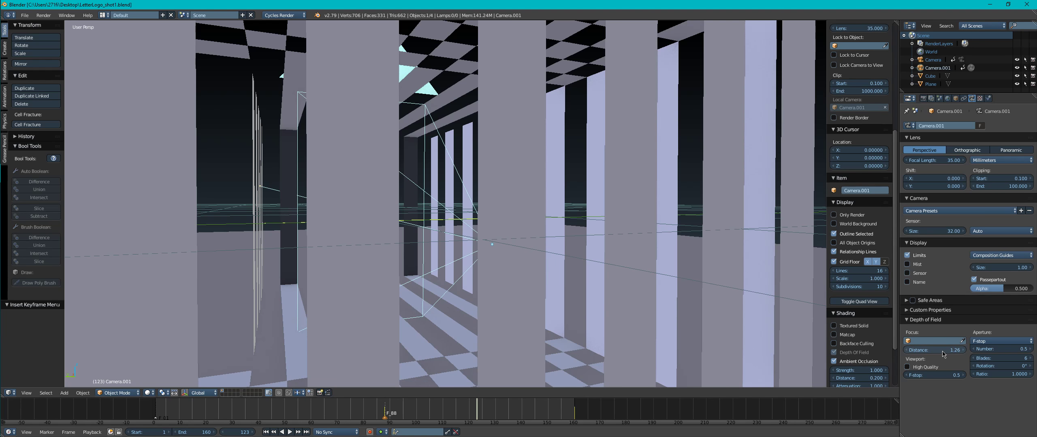
{"action": "middle_click_drag", "start_coordinate": [170, 156], "coordinate": [446, 198]}
{"action": "left_click_drag", "start_coordinate": [925, 352], "coordinate": [1036, 351]}
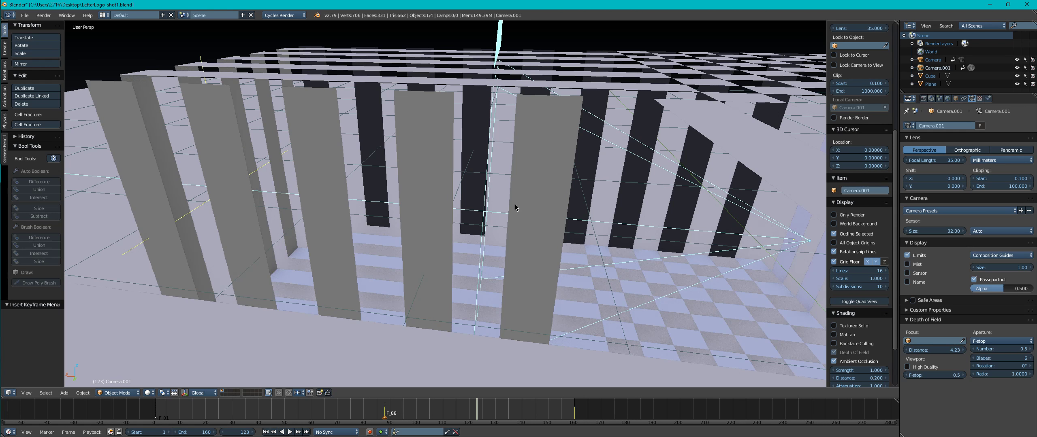
{"action": "key", "text": "F12"}
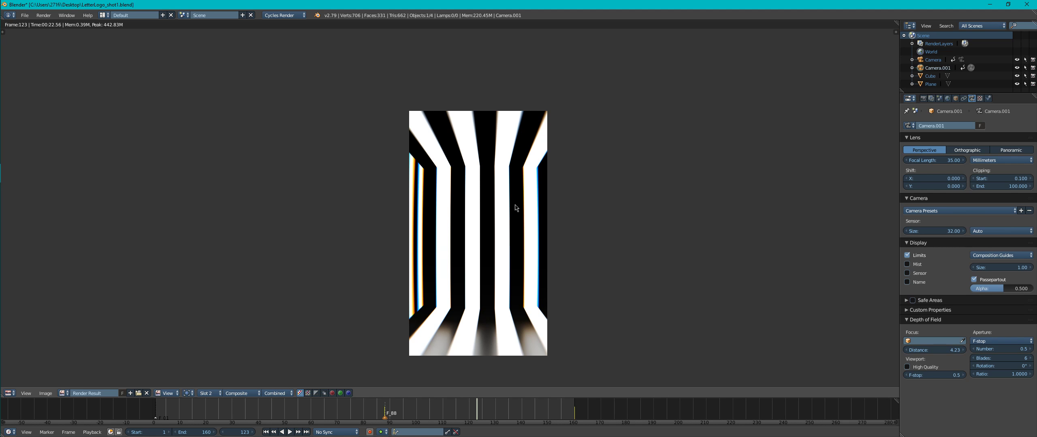
{"action": "key", "text": "Escape"}
Step: Set the depth-of-field distance back to 1.26, go to frame 160 and save the file
{"action": "left_click", "coordinate": [928, 350]}
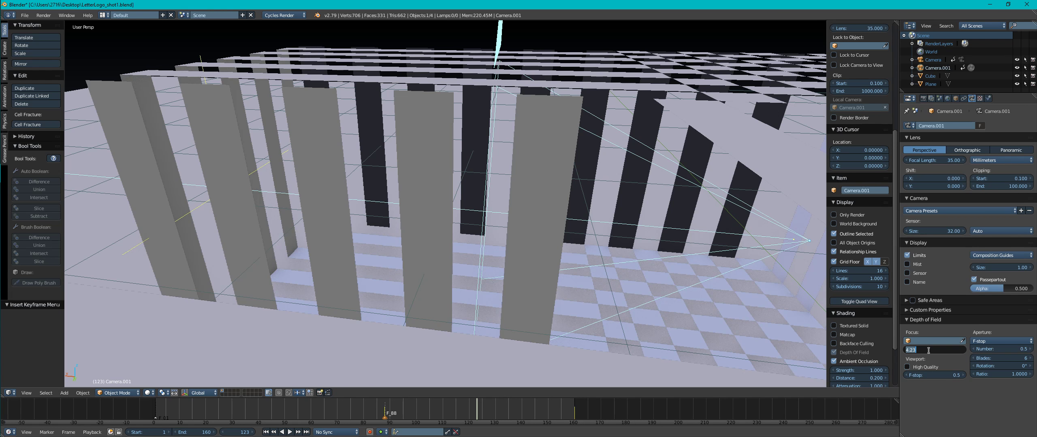
{"action": "key", "text": "Return"}
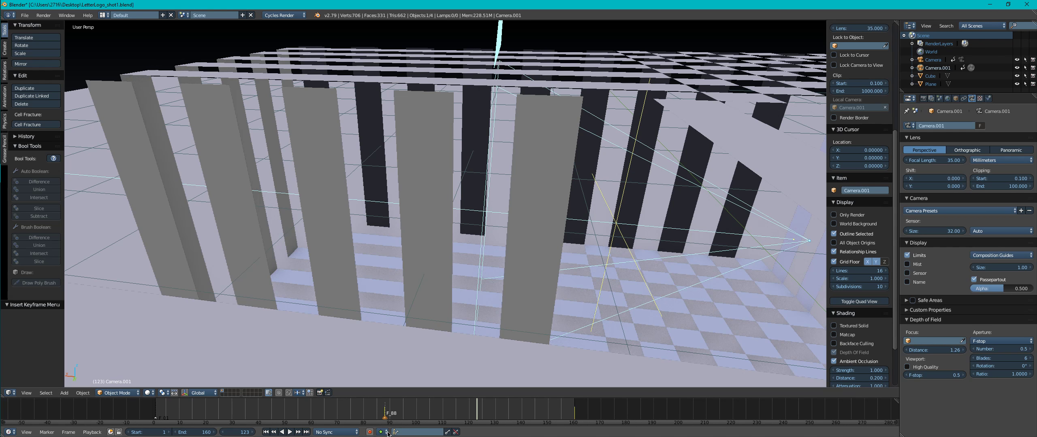
{"action": "left_click", "coordinate": [306, 432]}
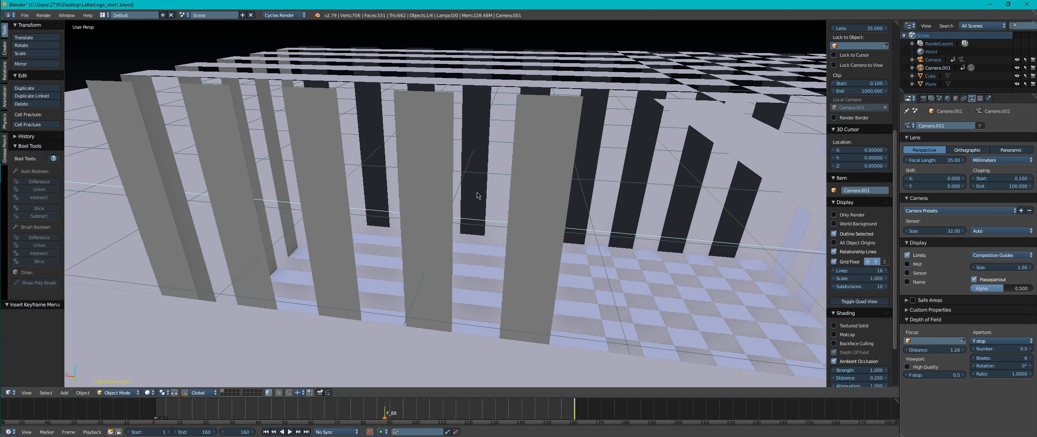
{"action": "key", "text": "ctrl+s"}
Step: Inspect the second camera's focus point outside the model at frame 160, and go back to frame 1
{"action": "key", "text": "KP_0"}
{"action": "middle_click_drag", "start_coordinate": [447, 180], "coordinate": [420, 170]}
{"action": "scroll", "coordinate": [373, 135], "scroll_direction": "down", "scroll_amount": 4}
{"action": "scroll", "coordinate": [387, 183], "scroll_direction": "up", "scroll_amount": 3}
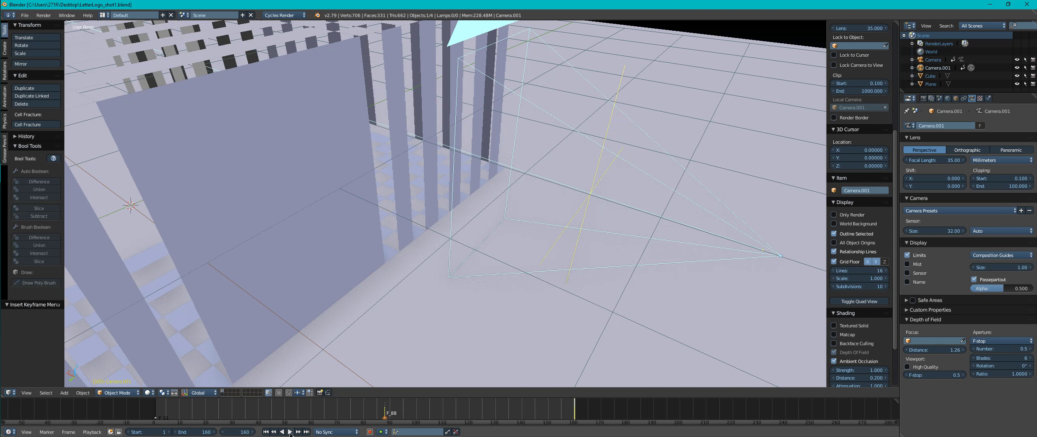
{"action": "left_click", "coordinate": [265, 432]}
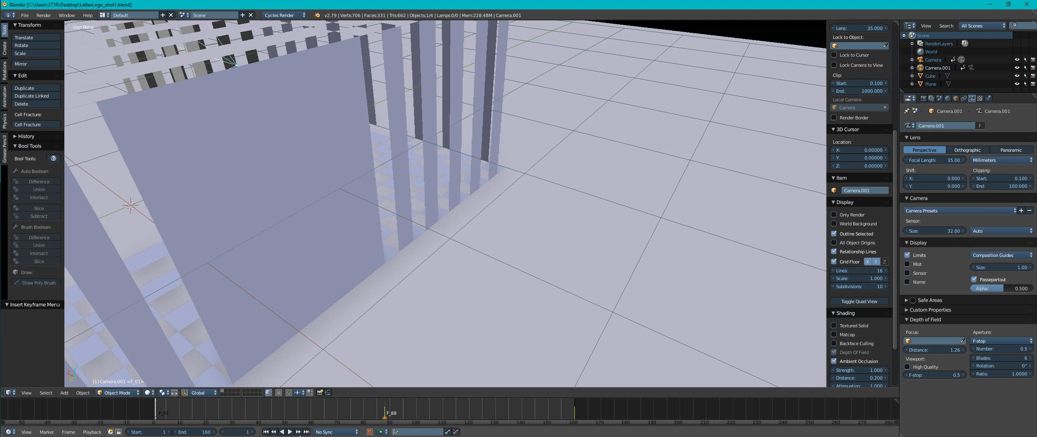
Step: Keyframe the second camera's depth-of-field distance of 1.26 at frame 88
{"action": "left_click", "coordinate": [298, 432]}
{"action": "right_click", "coordinate": [930, 350]}
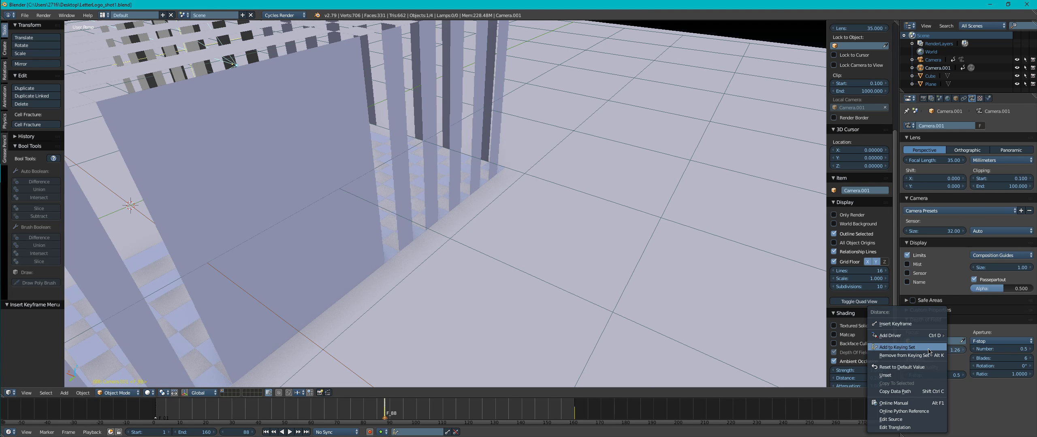
{"action": "left_click", "coordinate": [901, 324]}
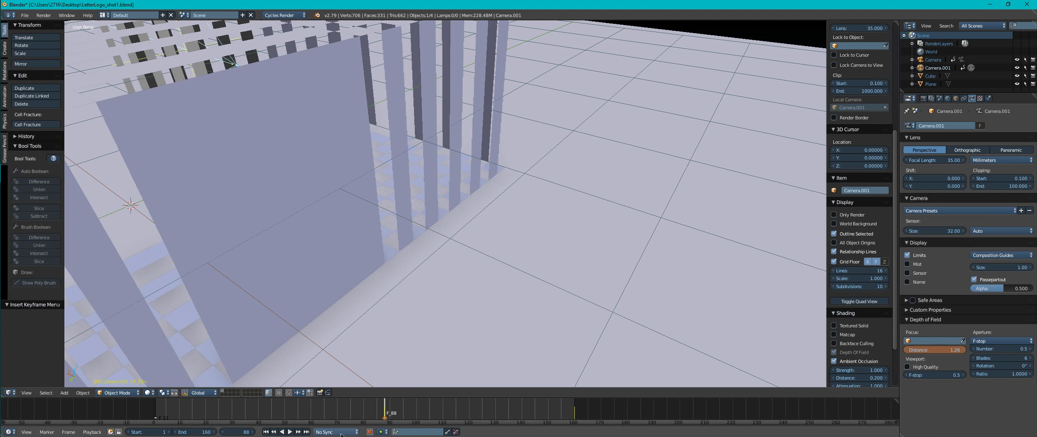
Step: At frame 160, move the second camera's focus out to a distance of about 2.7, keyframe it and save the file
{"action": "key", "text": "shift+Right"}
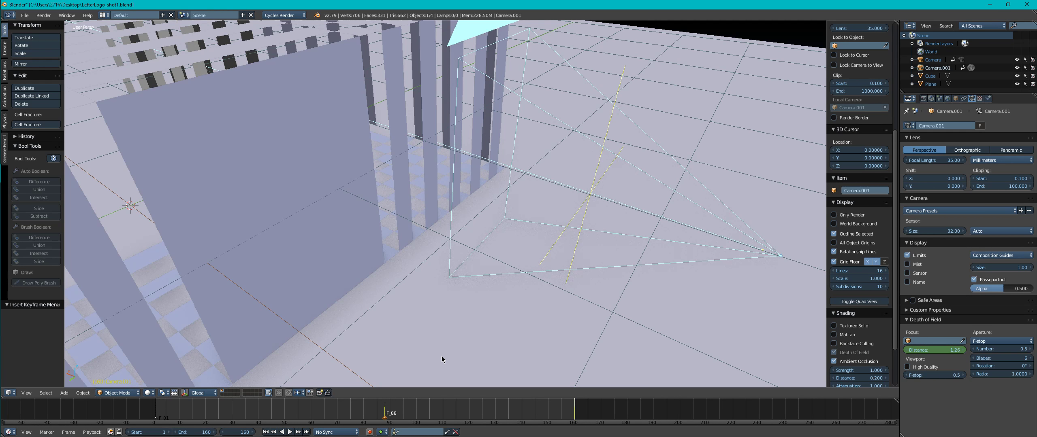
{"action": "left_click_drag", "start_coordinate": [923, 354], "coordinate": [953, 350]}
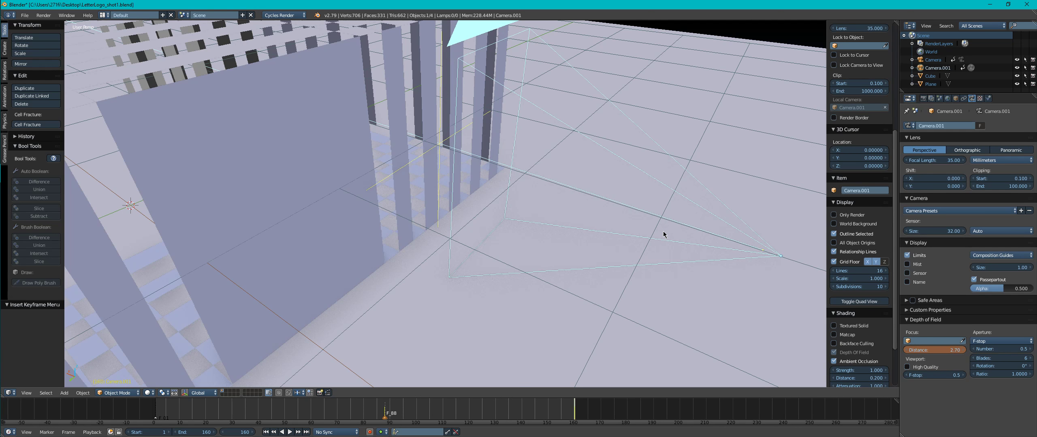
{"action": "key", "text": "ctrl+s"}
Step: Test-render frame 160 to check the second camera's new focus, and return to the 3D view
{"action": "scroll", "coordinate": [454, 189], "scroll_direction": "down", "scroll_amount": 8}
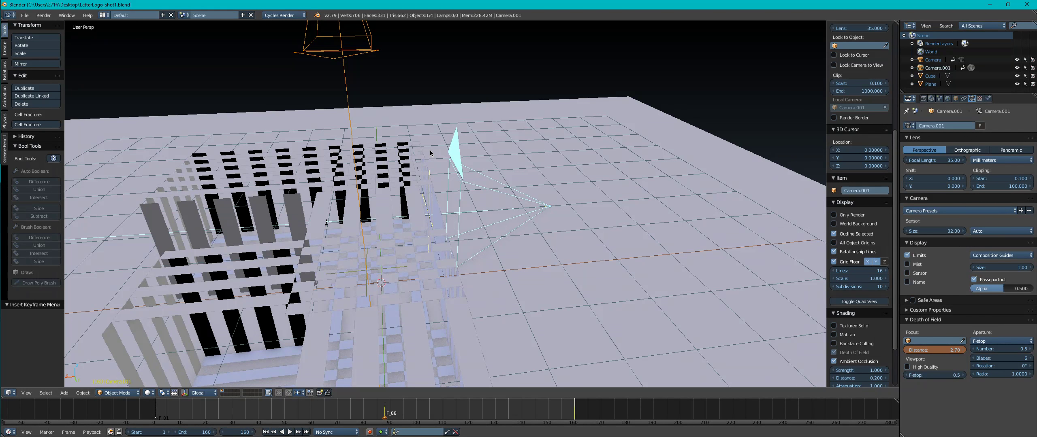
{"action": "key", "text": "F12"}
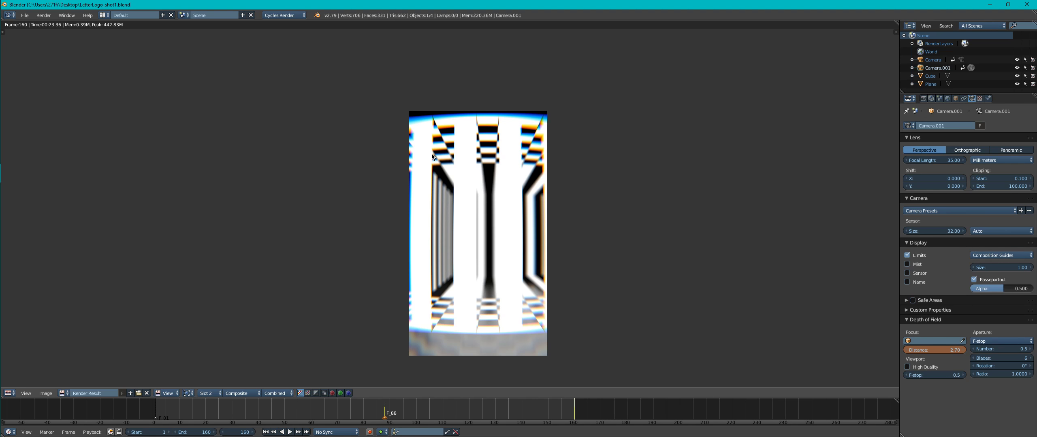
{"action": "key", "text": "Escape"}
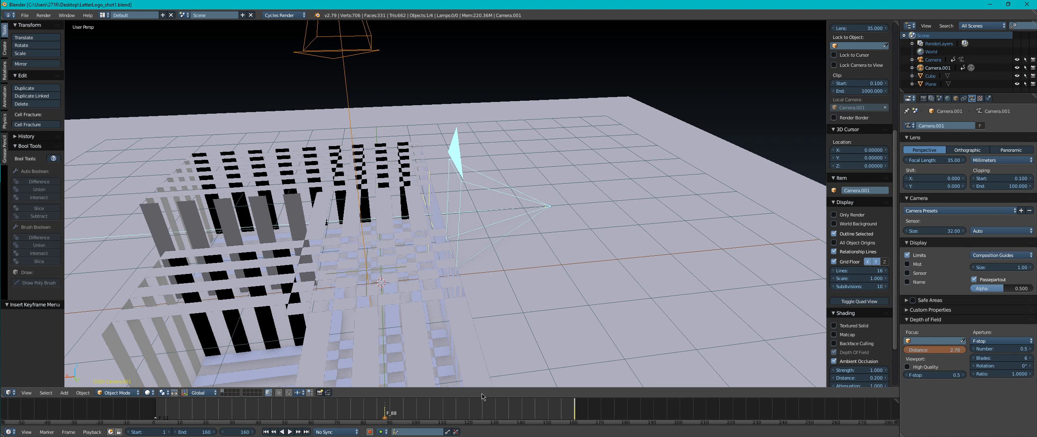
Step: Extend the animation's end frame to 205 and add a timeline marker at frame 161
{"action": "mouse_move", "coordinate": [197, 435]}
{"action": "left_mouse_down"}
{"action": "mouse_move", "coordinate": [239, 435]}
{"action": "mouse_move", "coordinate": [197, 435]}
{"action": "left_mouse_up"}
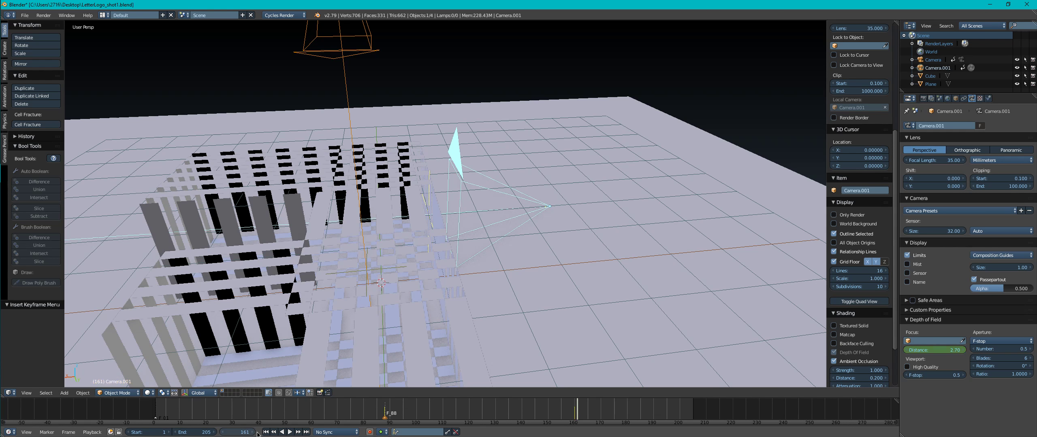
{"action": "key", "text": "m"}
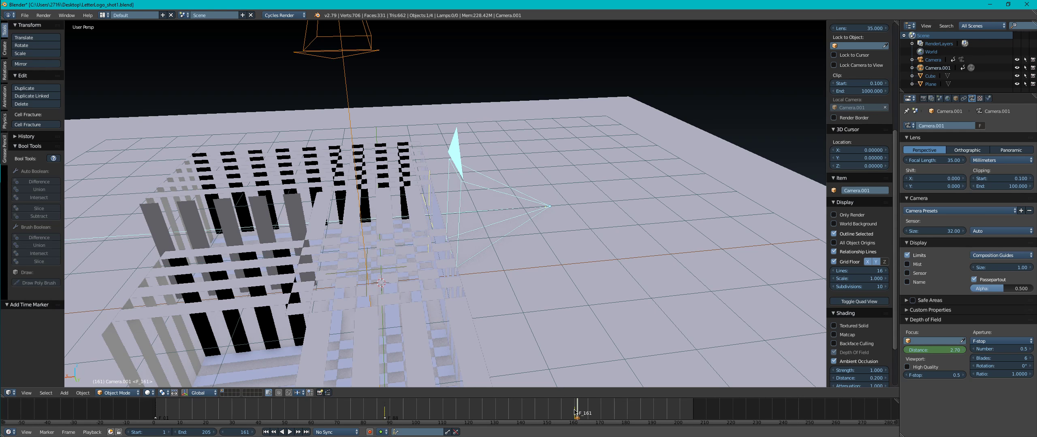
Step: Add a third camera to the scene and make it the active camera
{"action": "middle_click_drag", "start_coordinate": [392, 238], "coordinate": [401, 192]}
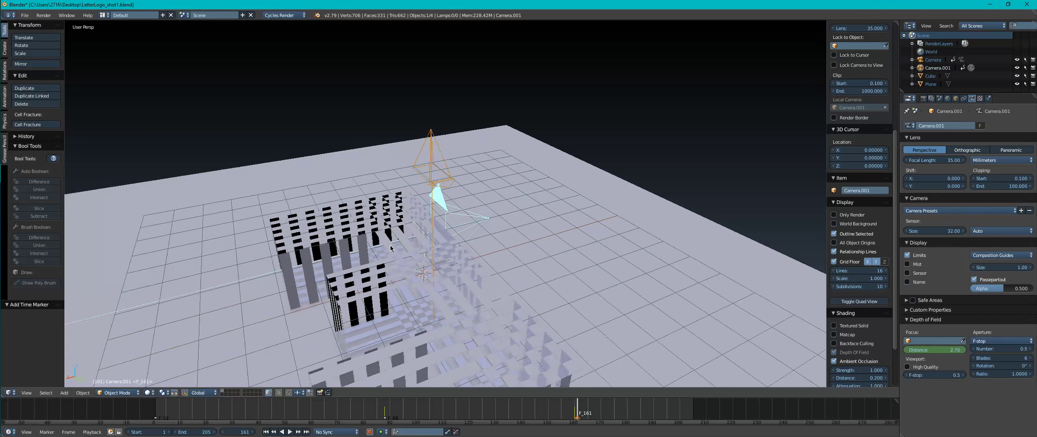
{"action": "key", "text": "shift+a"}
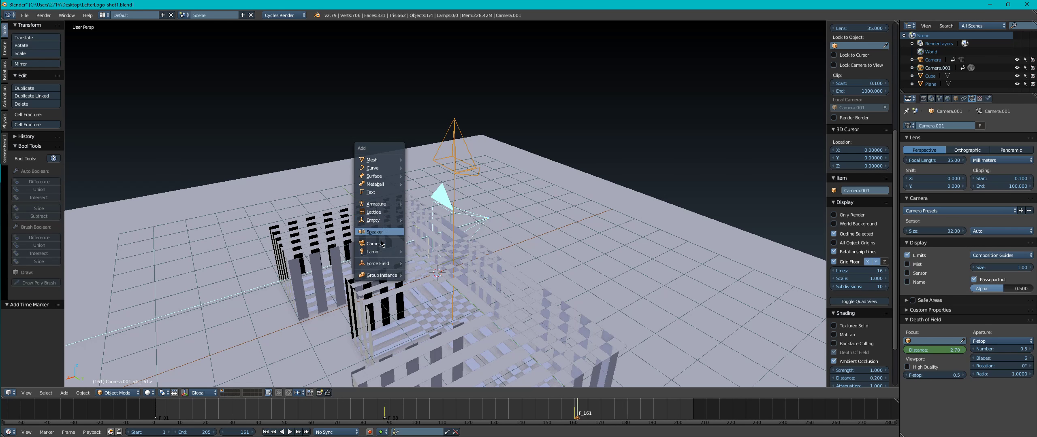
{"action": "left_click", "coordinate": [379, 244]}
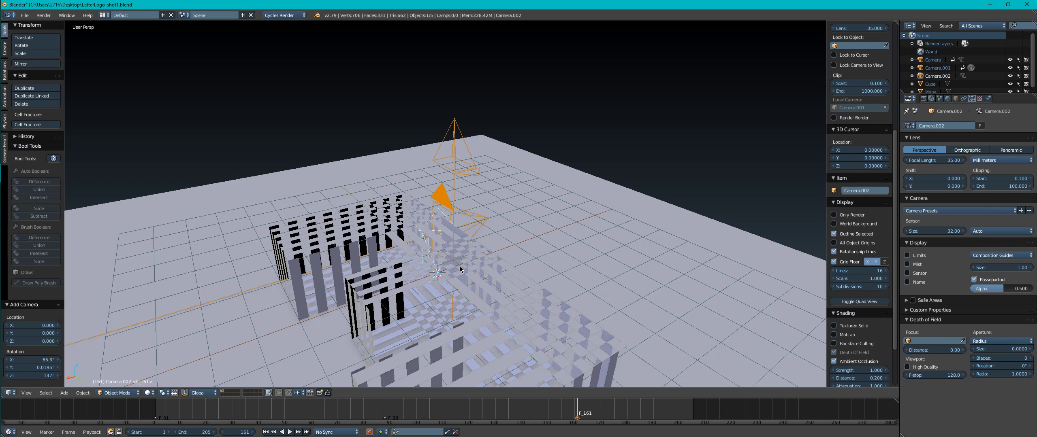
{"action": "key", "text": "ctrl+KP_0"}
Step: Fly the third camera to a steep downward view centred on the model's checkered roof
{"action": "key", "text": "shift+f"}
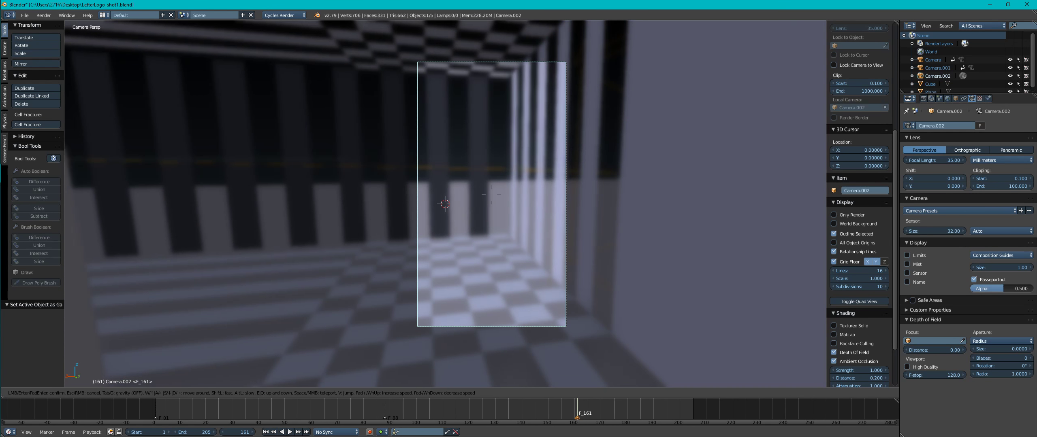
{"action": "key", "text": "w"}
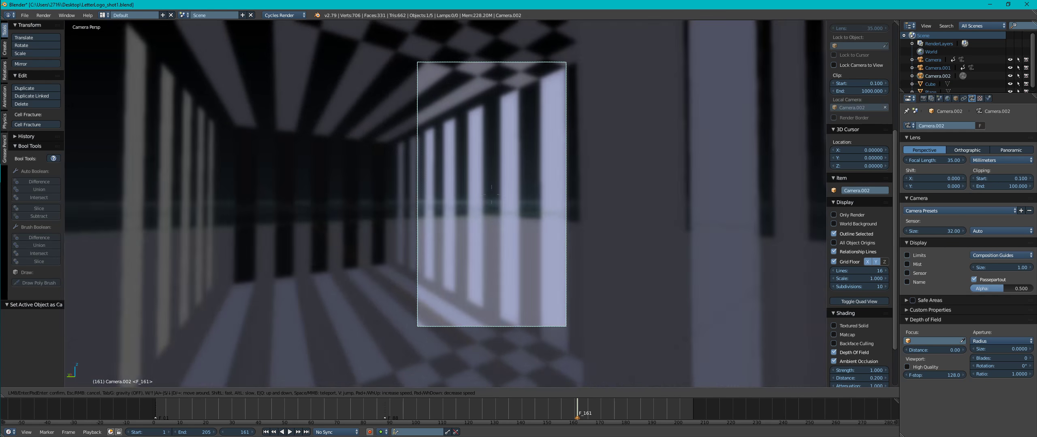
{"action": "key", "text": "s"}
{"action": "key", "text": "s"}
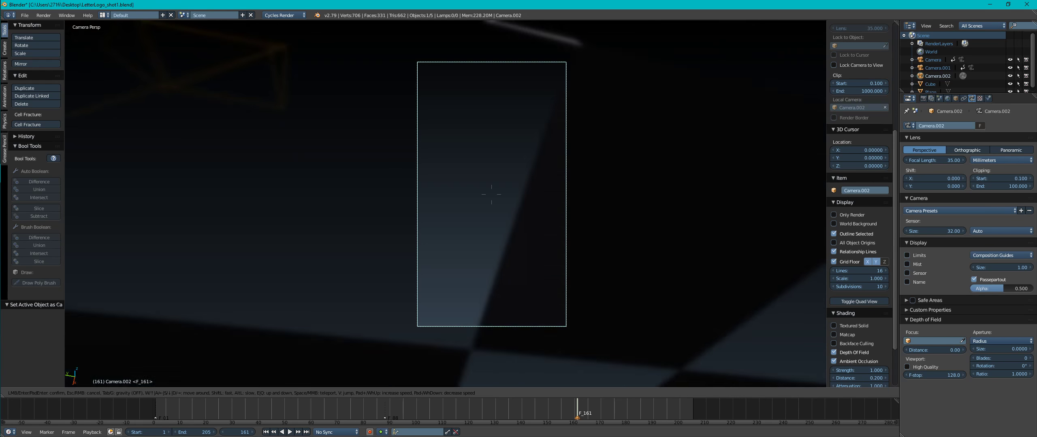
{"action": "key", "text": "s"}
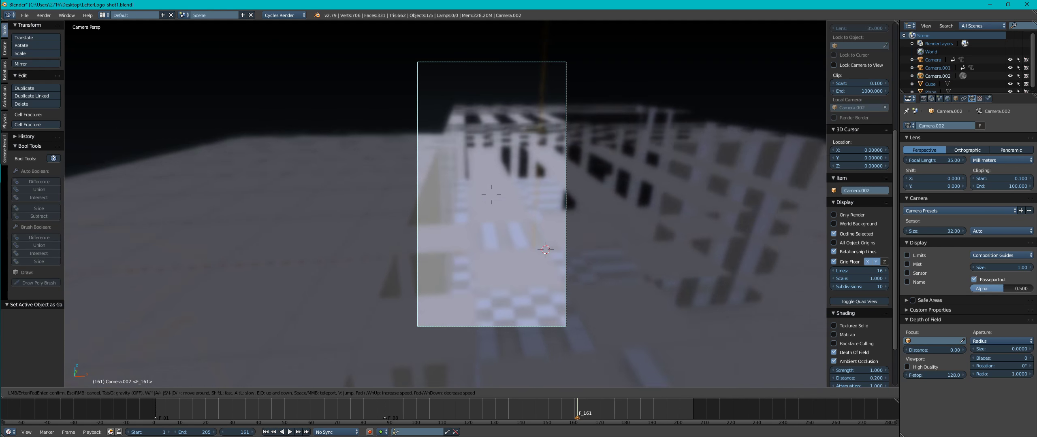
{"action": "key", "text": "d"}
{"action": "key", "text": "w"}
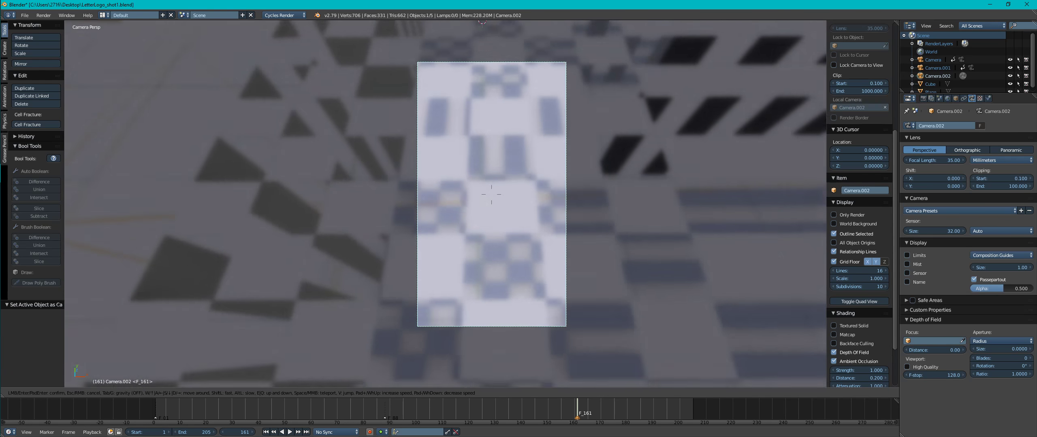
{"action": "key", "text": "s"}
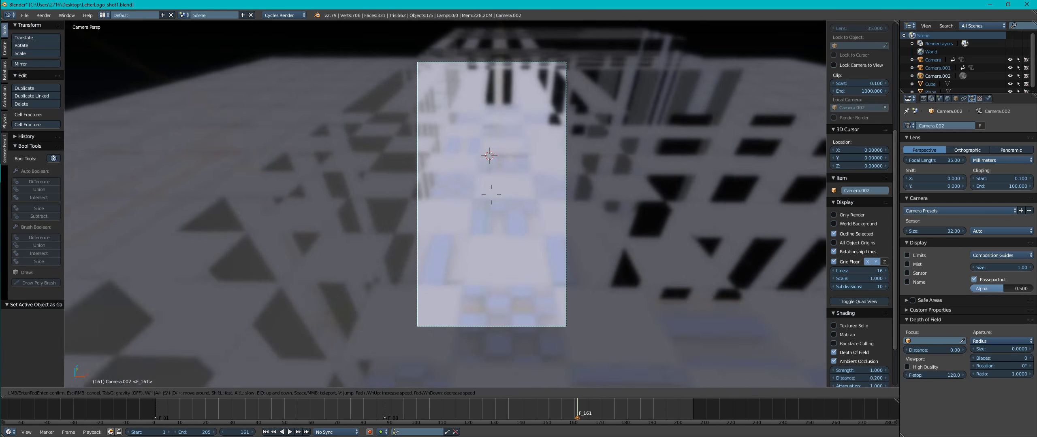
{"action": "key", "text": "s"}
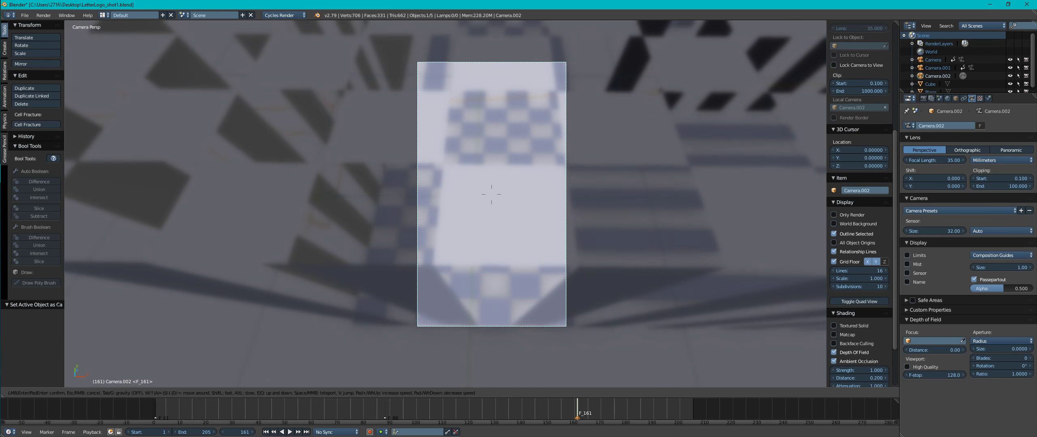
{"action": "key", "text": "w"}
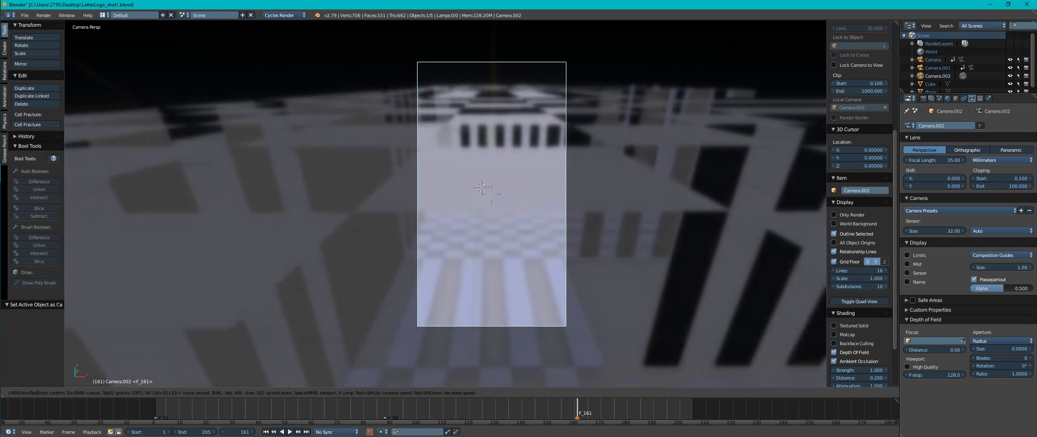
{"action": "key", "text": "s"}
{"action": "key", "text": "w"}
{"action": "key", "text": "s"}
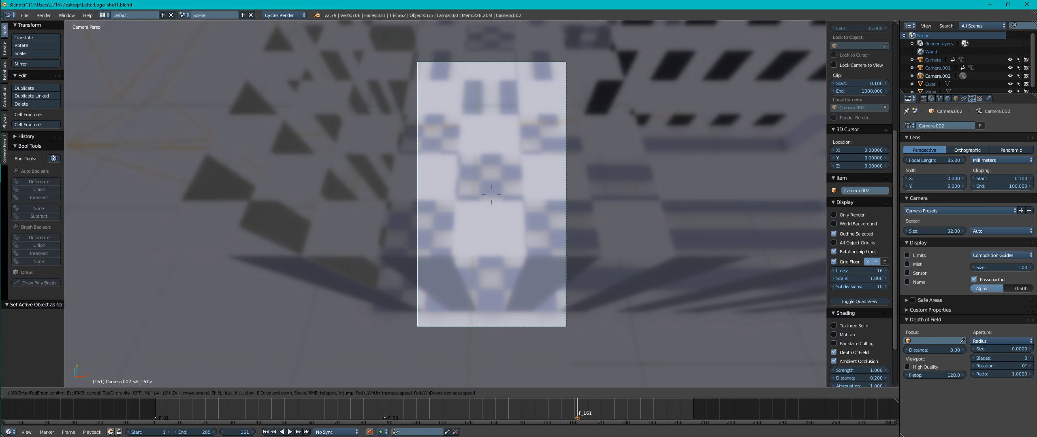
{"action": "left_click", "coordinate": [445, 204]}
Step: Show the third camera's limits and set its aperture type to F-stop with a number of 0.5
{"action": "middle_click_drag", "start_coordinate": [405, 145], "coordinate": [479, 143]}
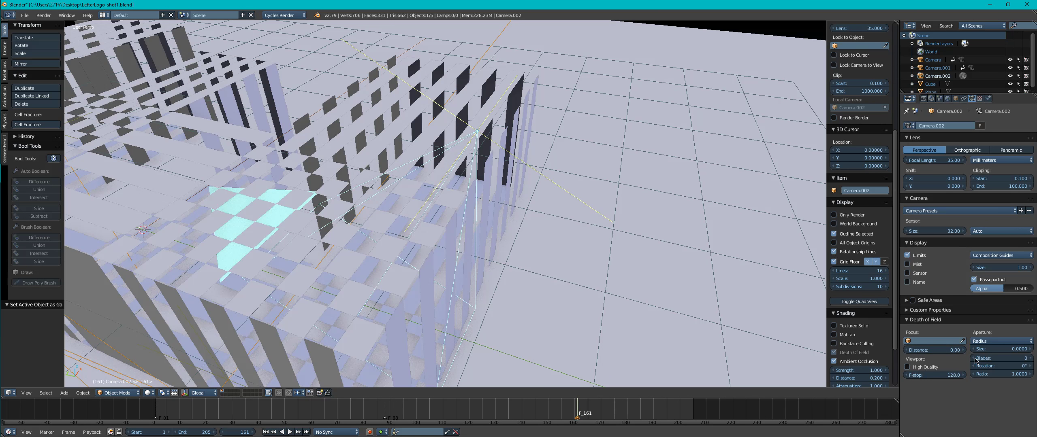
{"action": "left_click", "coordinate": [997, 343]}
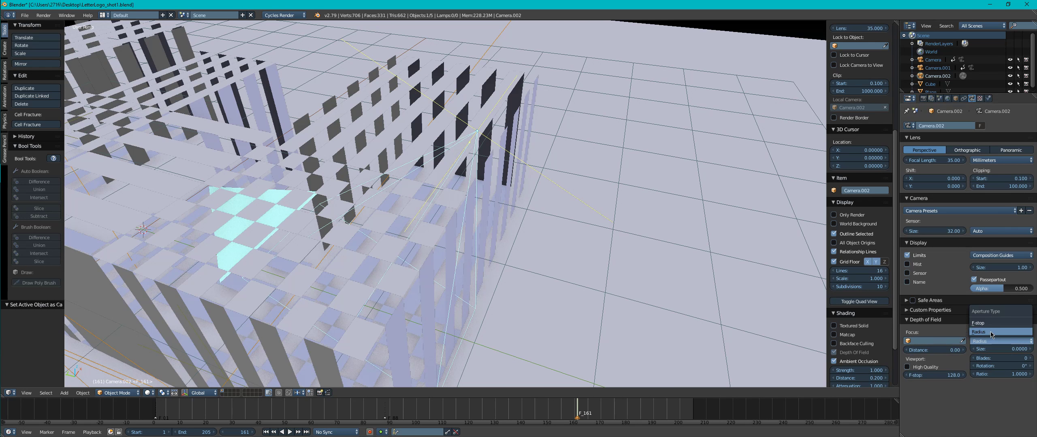
{"action": "left_click", "coordinate": [977, 323]}
{"action": "left_click", "coordinate": [993, 349]}
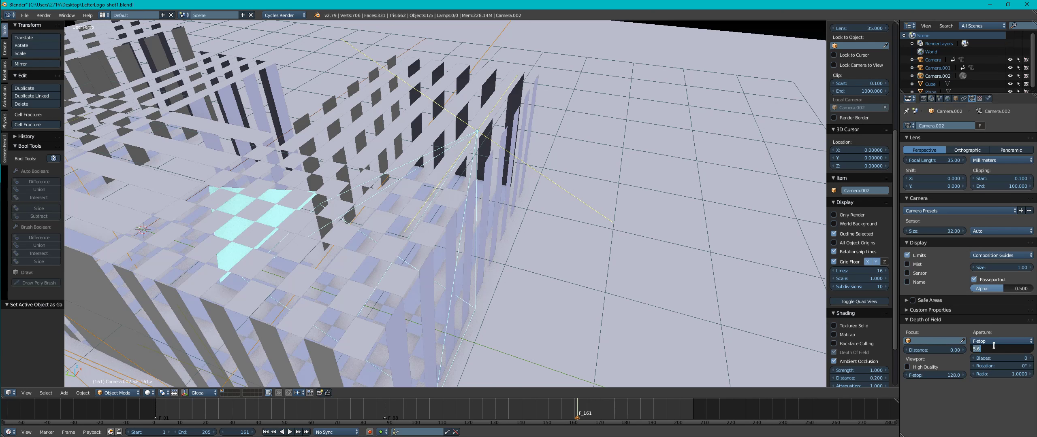
{"action": "key", "text": "Return"}
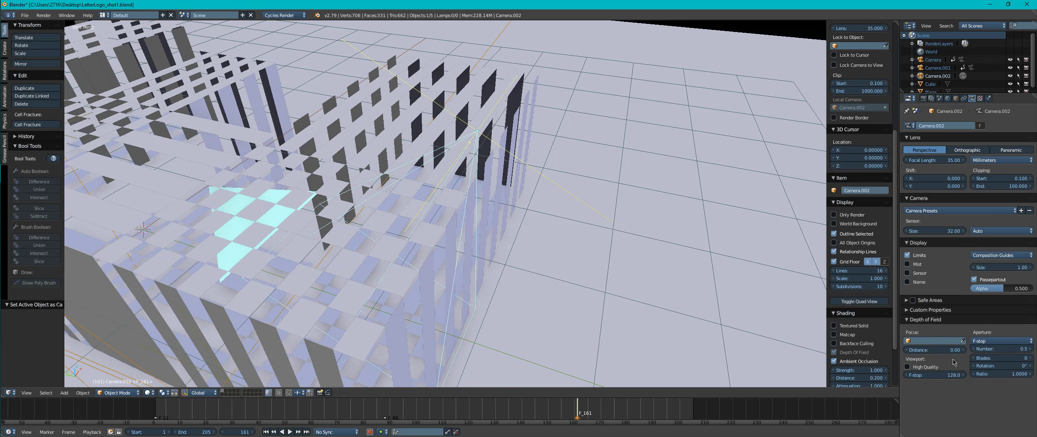
Step: Set the third camera's viewport f-stop to 0.5 and its aperture blades to 6
{"action": "left_click", "coordinate": [935, 350]}
{"action": "left_click", "coordinate": [931, 376]}
{"action": "type", "text": "0.5"}
{"action": "key", "text": "Return"}
{"action": "left_click", "coordinate": [1014, 357]}
{"action": "type", "text": "6"}
{"action": "key", "text": "Return"}
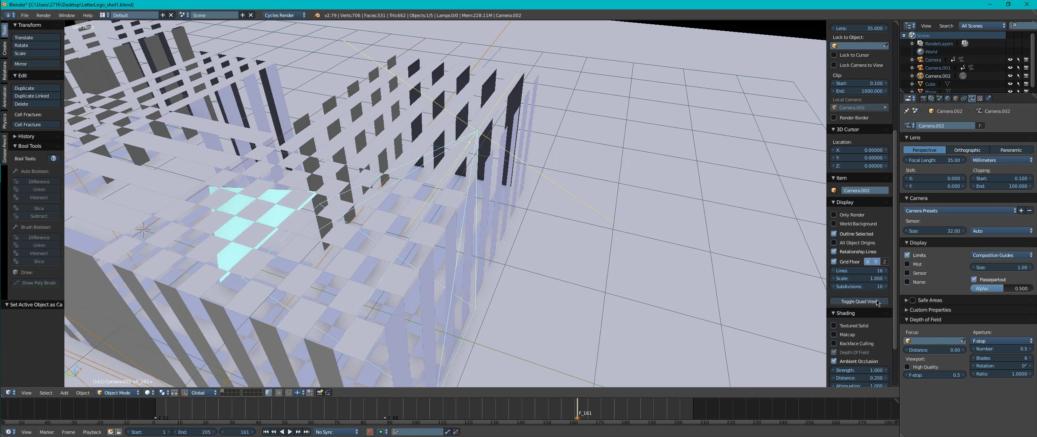
Step: Set the third camera's depth-of-field distance to 1.00 and keyframe it at frame 161
{"action": "middle_click_drag", "start_coordinate": [465, 253], "coordinate": [494, 233]}
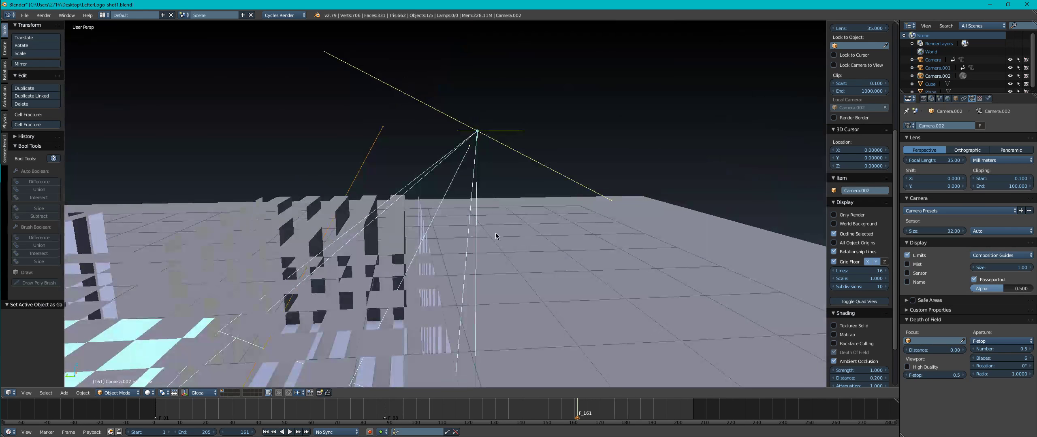
{"action": "left_click_drag", "start_coordinate": [931, 350], "coordinate": [948, 350]}
{"action": "middle_click_drag", "start_coordinate": [518, 243], "coordinate": [542, 239]}
{"action": "key", "text": "KP_0"}
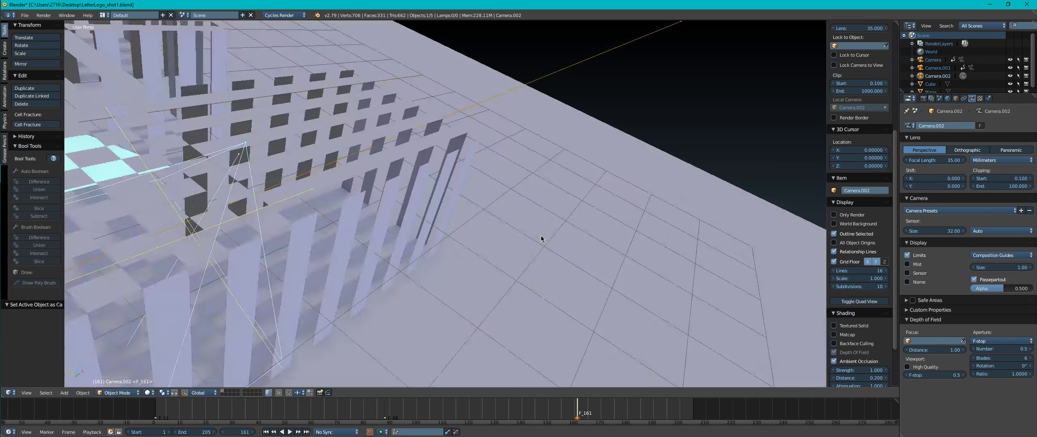
{"action": "middle_click_drag", "start_coordinate": [520, 227], "coordinate": [521, 247]}
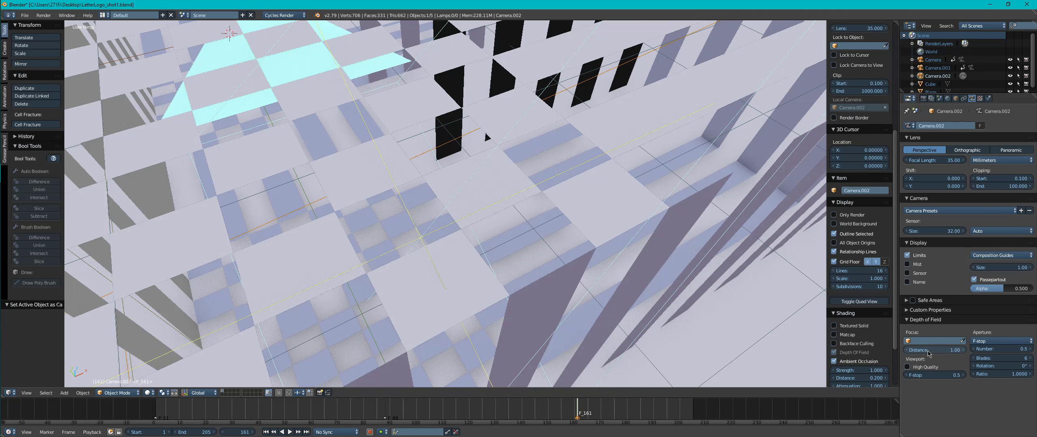
{"action": "key", "text": "i"}
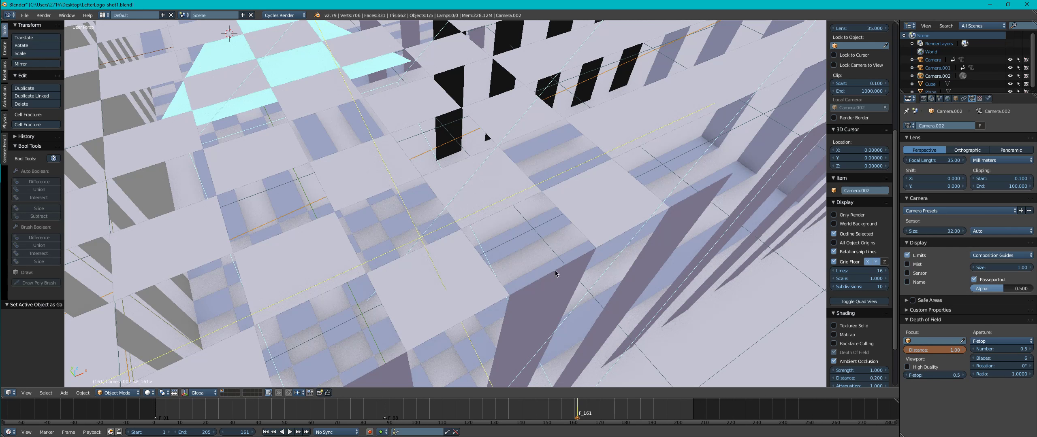
Step: Bind the third camera to the marker at frame 161 and look through it
{"action": "key", "text": "ctrl+b"}
{"action": "key", "text": "KP_0"}
{"action": "left_click_drag", "start_coordinate": [573, 409], "coordinate": [579, 411]}
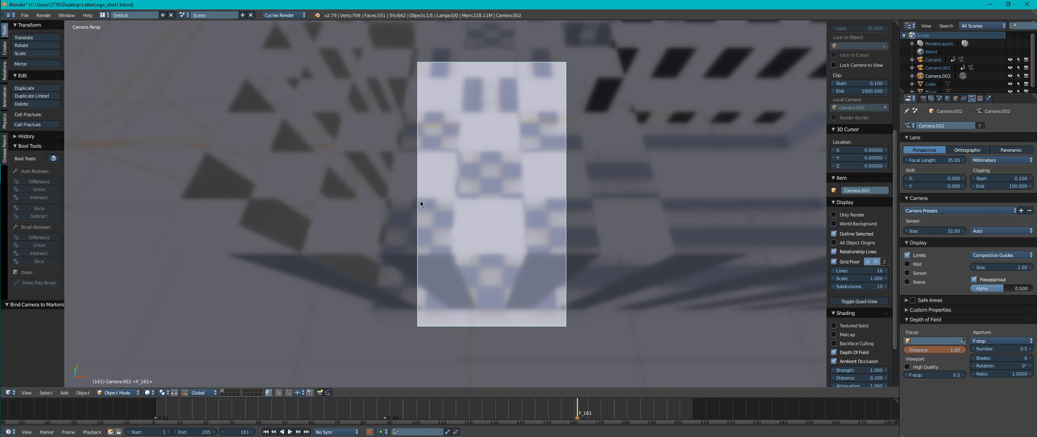
Step: Change the keyframe interpolation in the Animation layout's dope sheet, and return to the Default layout
{"action": "left_click", "coordinate": [104, 16]}
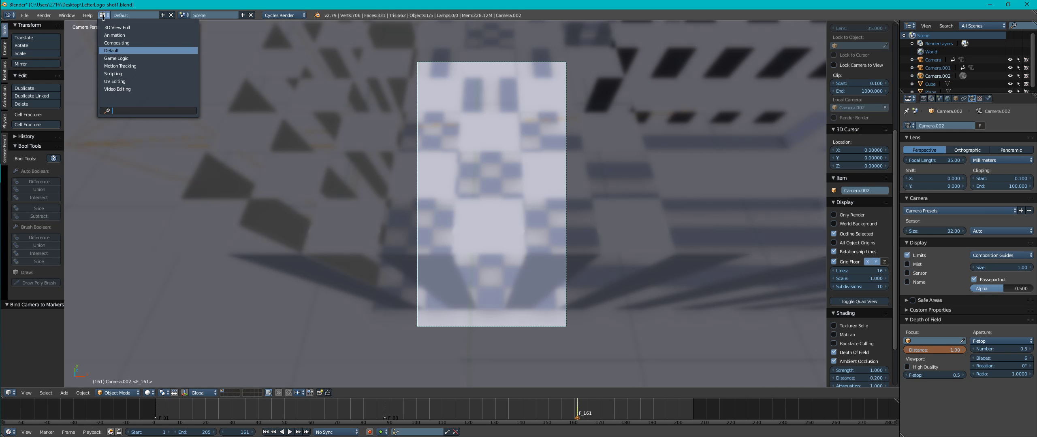
{"action": "left_click", "coordinate": [119, 36]}
{"action": "middle_click_drag", "start_coordinate": [187, 116], "coordinate": [312, 119]}
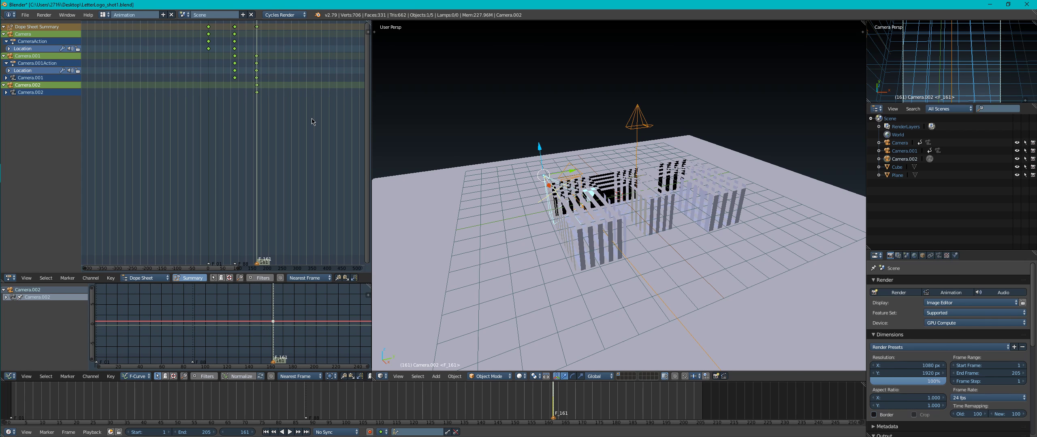
{"action": "key", "text": "t"}
{"action": "left_click", "coordinate": [313, 118]}
{"action": "left_click", "coordinate": [103, 15]}
{"action": "left_click", "coordinate": [112, 50]}
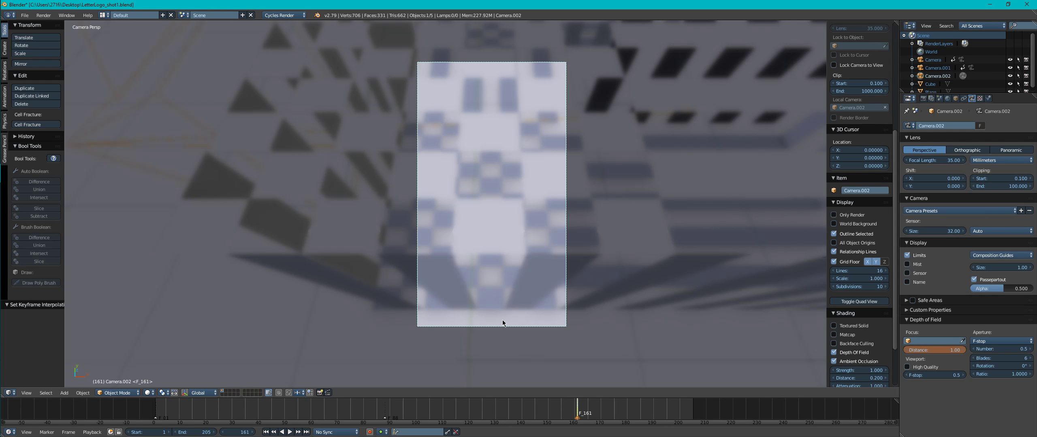
Step: Play the third shot past its current end, set frame 234 as the animation's end frame, and save the file
{"action": "middle_click_drag", "start_coordinate": [469, 302], "coordinate": [526, 258]}
{"action": "scroll", "coordinate": [526, 258], "scroll_direction": "down", "scroll_amount": 5}
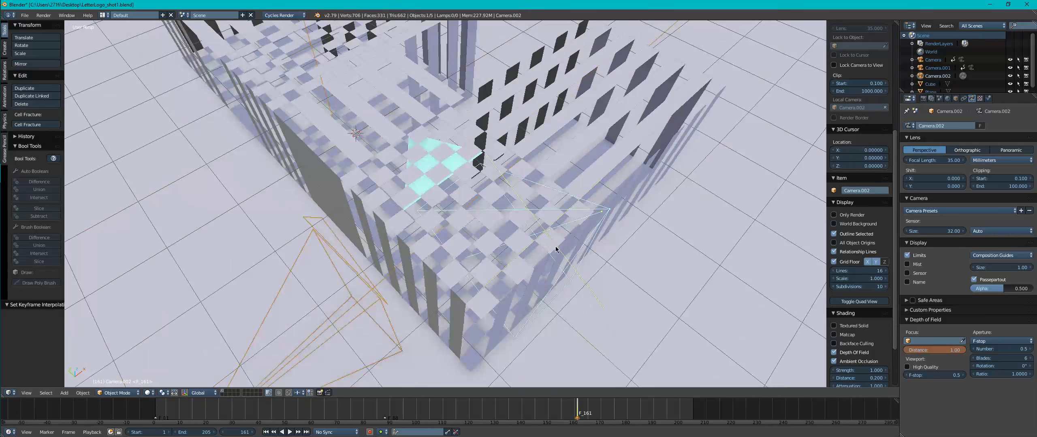
{"action": "middle_click_drag", "start_coordinate": [585, 238], "coordinate": [623, 199]}
{"action": "key", "text": "KP_0"}
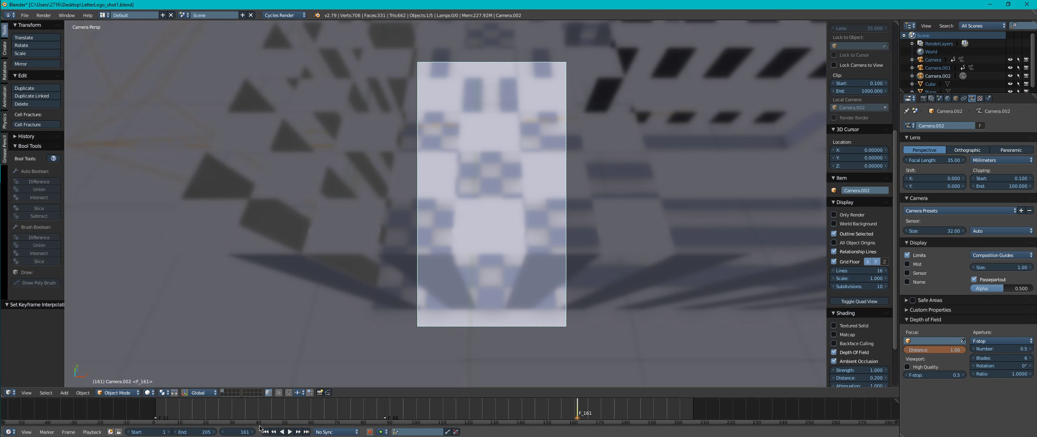
{"action": "left_click_drag", "start_coordinate": [196, 433], "coordinate": [240, 433]}
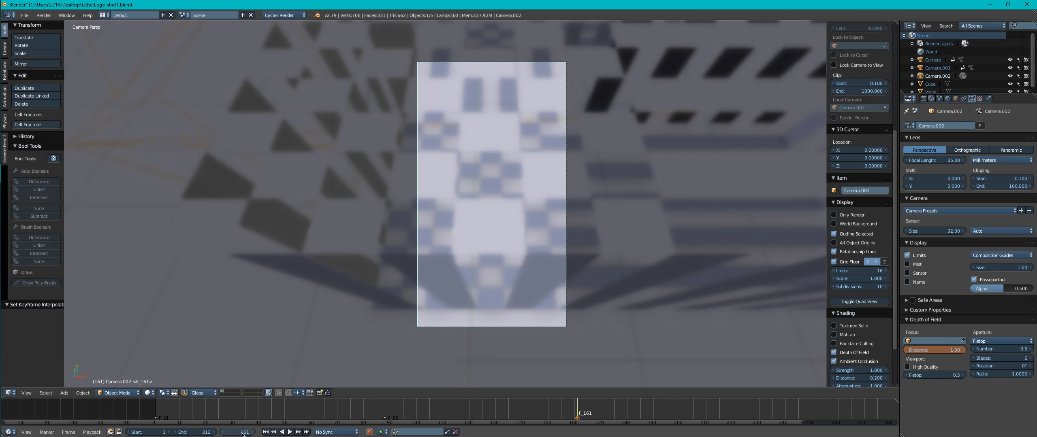
{"action": "left_click", "coordinate": [290, 432]}
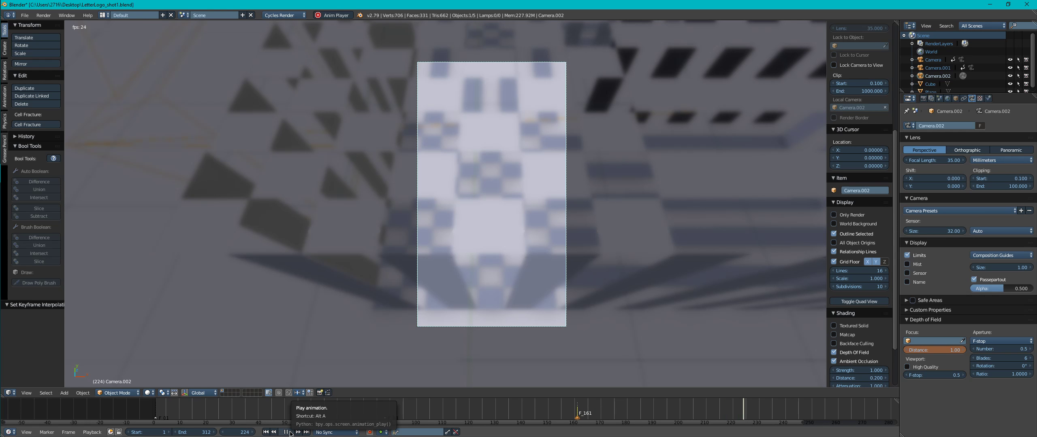
{"action": "left_click", "coordinate": [290, 433]}
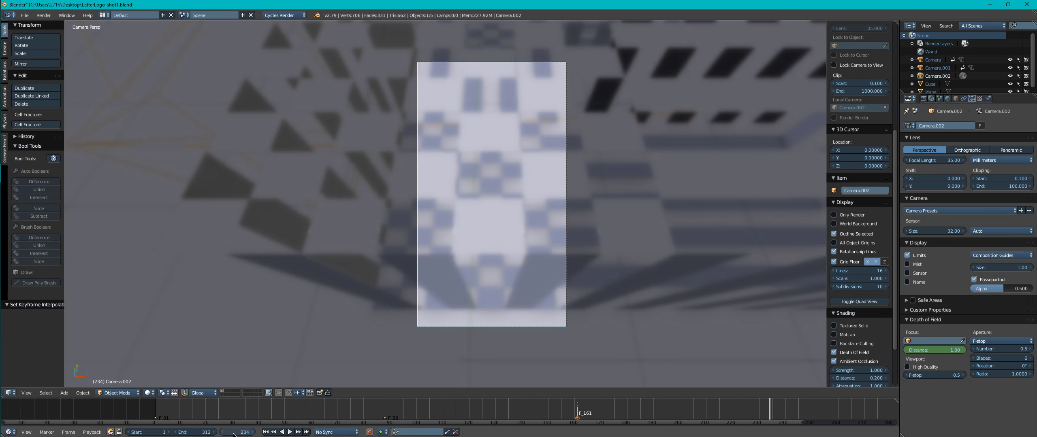
{"action": "key", "text": "e"}
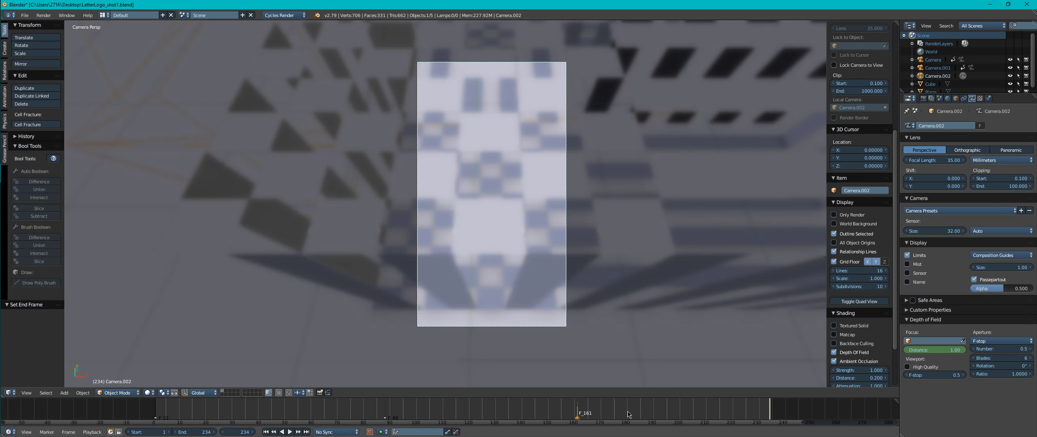
{"action": "key", "text": "ctrl+s"}
{"action": "left_click", "coordinate": [488, 158]}
Step: Move the third camera about 1.368 along Y and insert a LocRot keyframe at frame 234
{"action": "key", "text": "g"}
{"action": "key", "text": "y"}
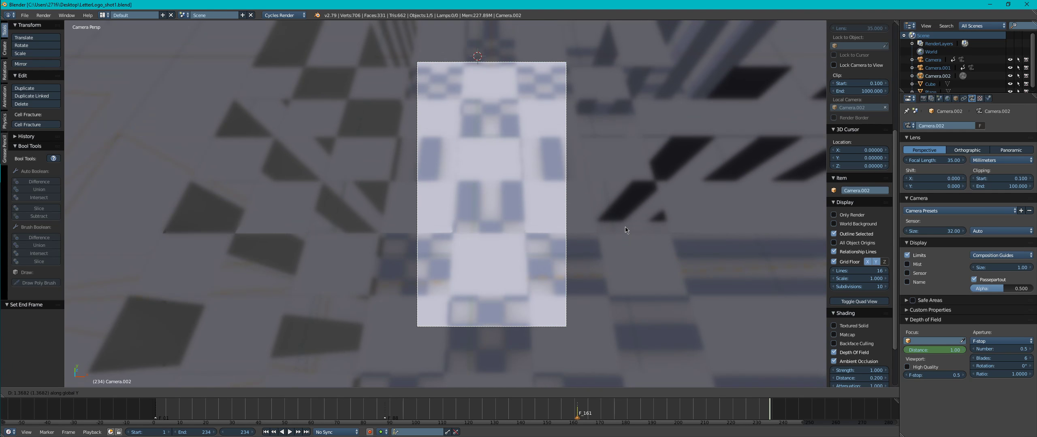
{"action": "left_click", "coordinate": [625, 228]}
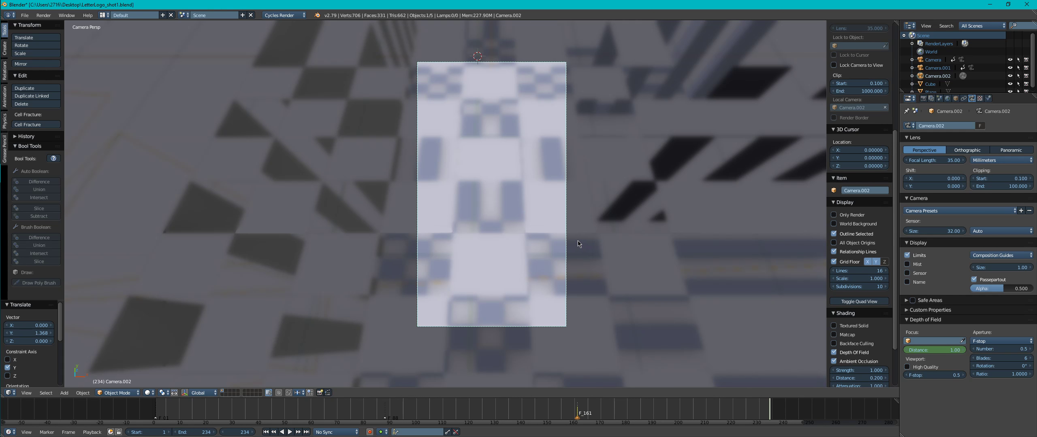
{"action": "key", "text": "i"}
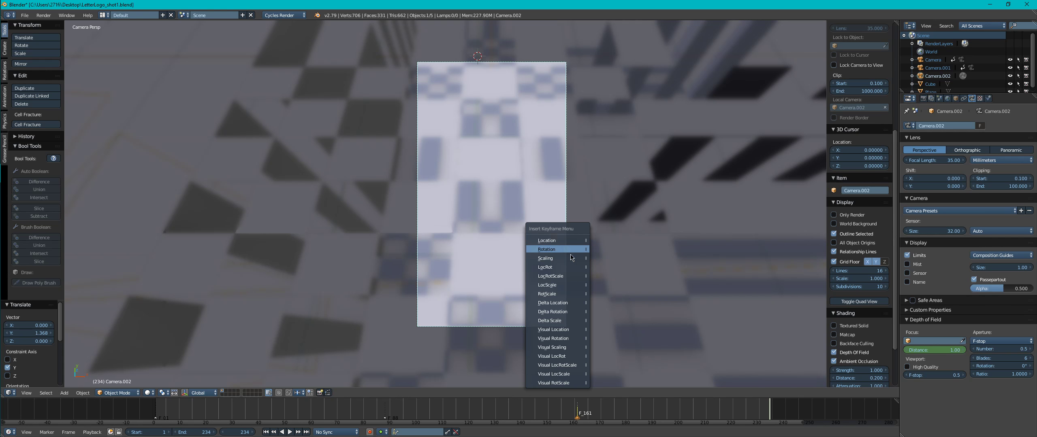
{"action": "left_click", "coordinate": [566, 268]}
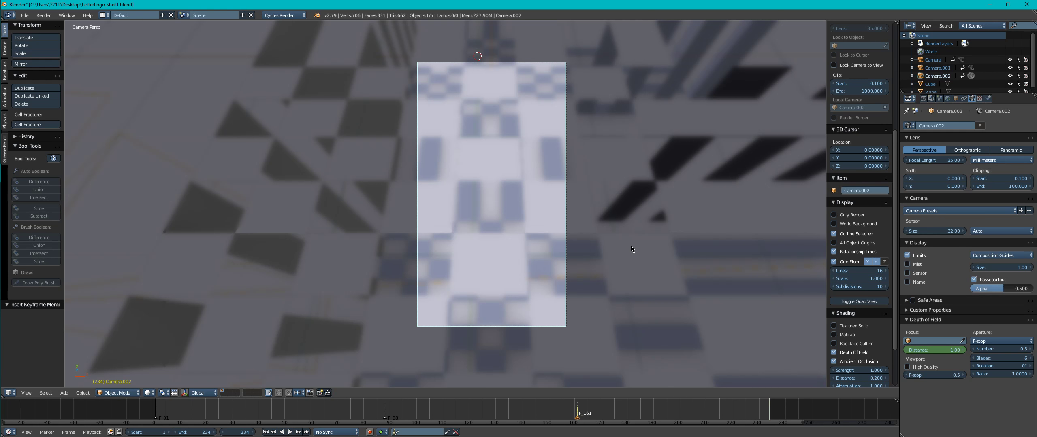
Step: Rotate the third camera about 17.3° around X, update its LocRot keyframe at frame 234, and save the file
{"action": "key", "text": "r"}
{"action": "key", "text": "x"}
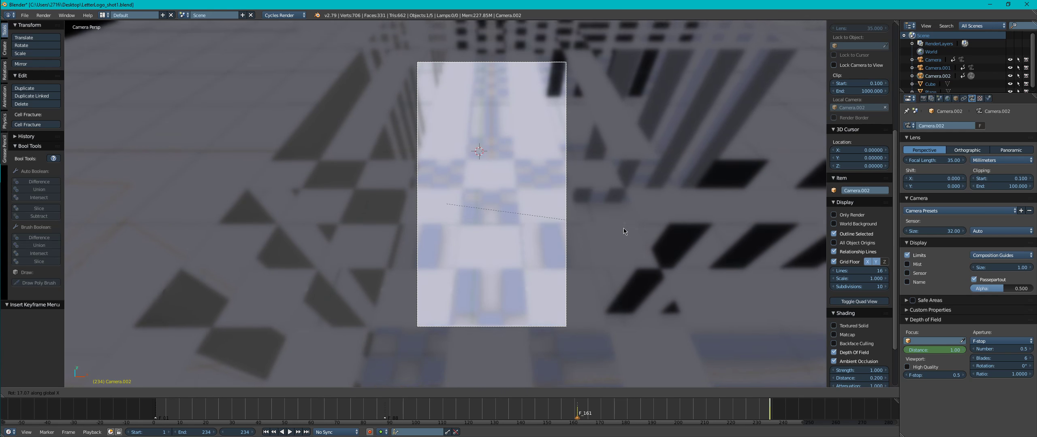
{"action": "left_click", "coordinate": [623, 229]}
{"action": "key", "text": "i"}
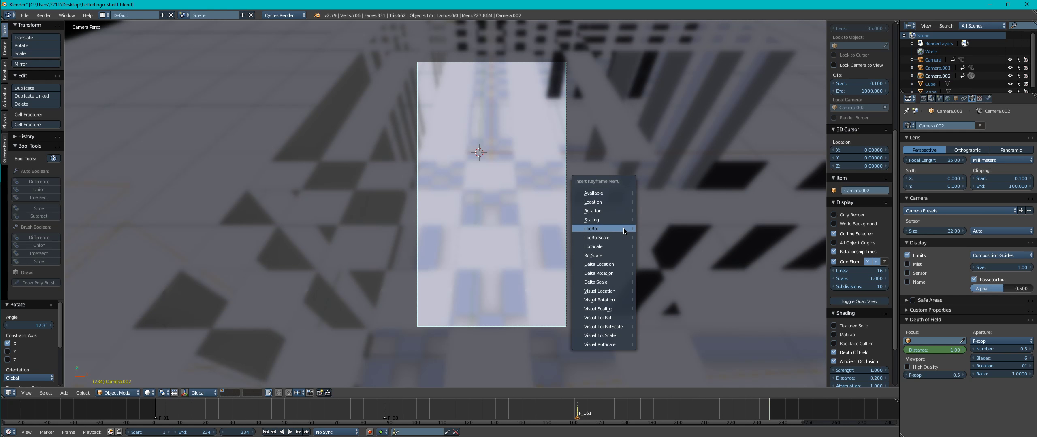
{"action": "left_click", "coordinate": [622, 231]}
{"action": "key", "text": "ctrl+s"}
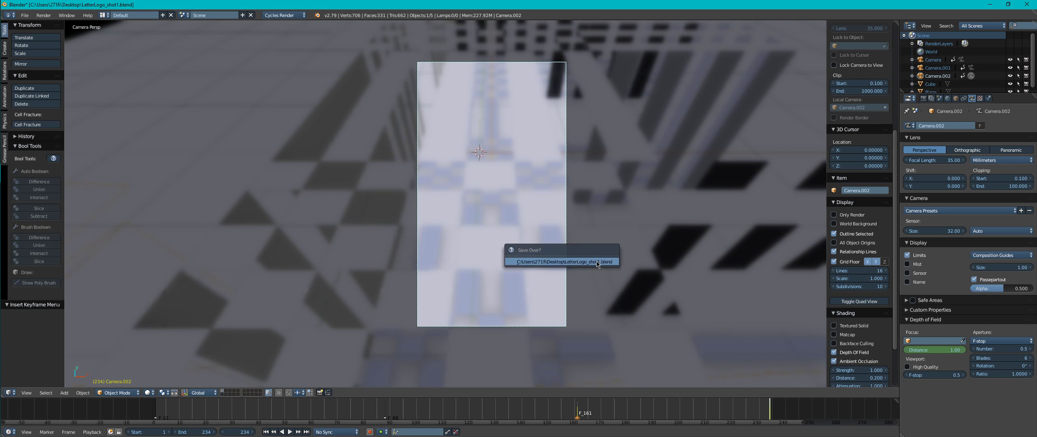
Step: Return to frame 161 and move the third camera about -1.629 along Y
{"action": "key", "text": "shift+alt+a"}
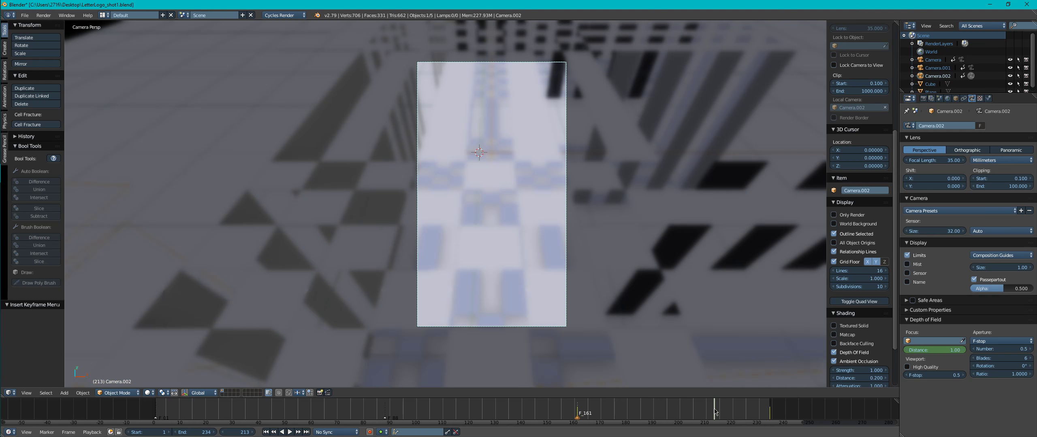
{"action": "left_click_drag", "start_coordinate": [708, 412], "coordinate": [578, 412]}
{"action": "middle_click_drag", "start_coordinate": [463, 288], "coordinate": [520, 264]}
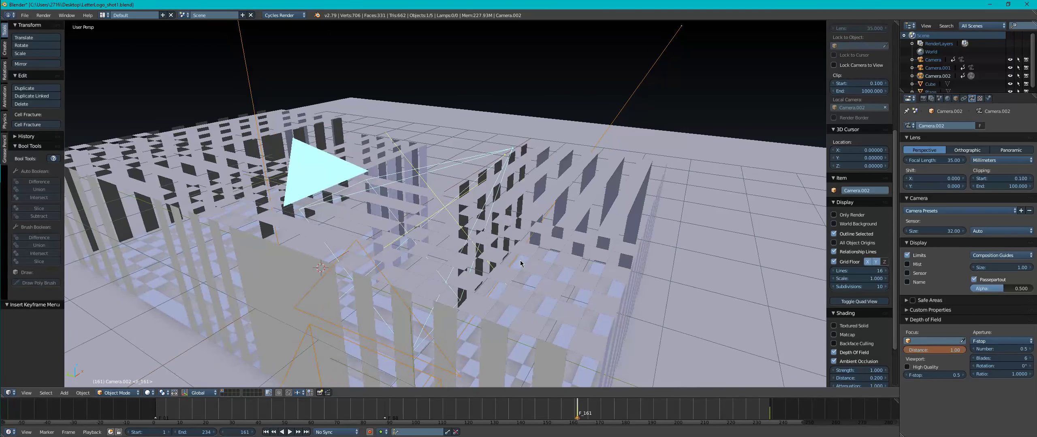
{"action": "key", "text": "KP_0"}
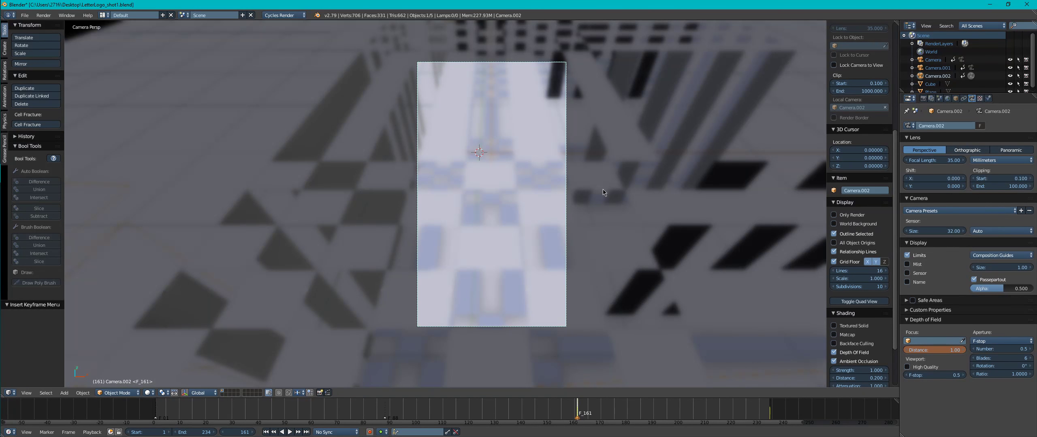
{"action": "key", "text": "g"}
{"action": "key", "text": "y"}
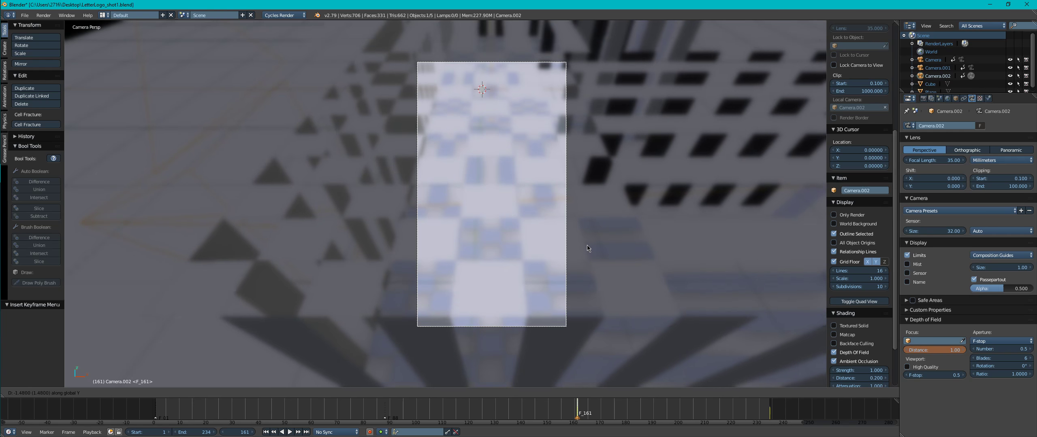
{"action": "left_click", "coordinate": [583, 253]}
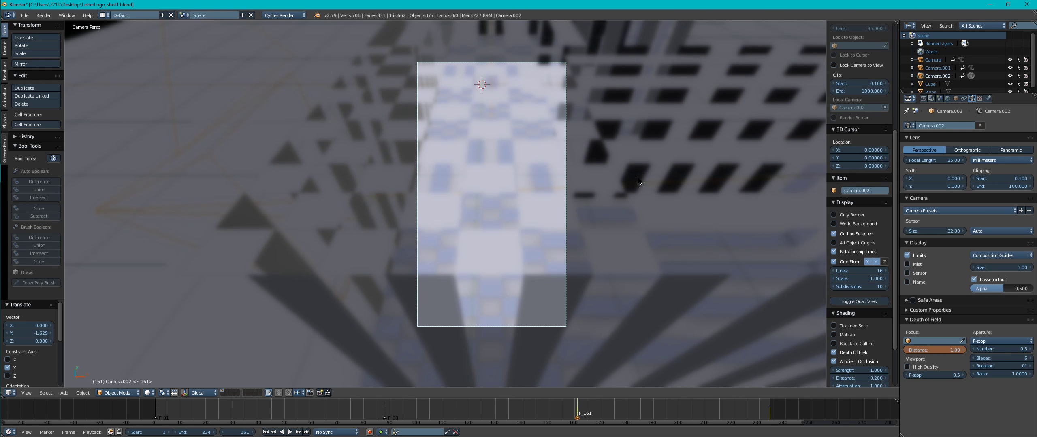
Step: Rotate the third camera about -8.33° around X, insert a LocRot keyframe at frame 161, and save over the file
{"action": "key", "text": "r"}
{"action": "key", "text": "x"}
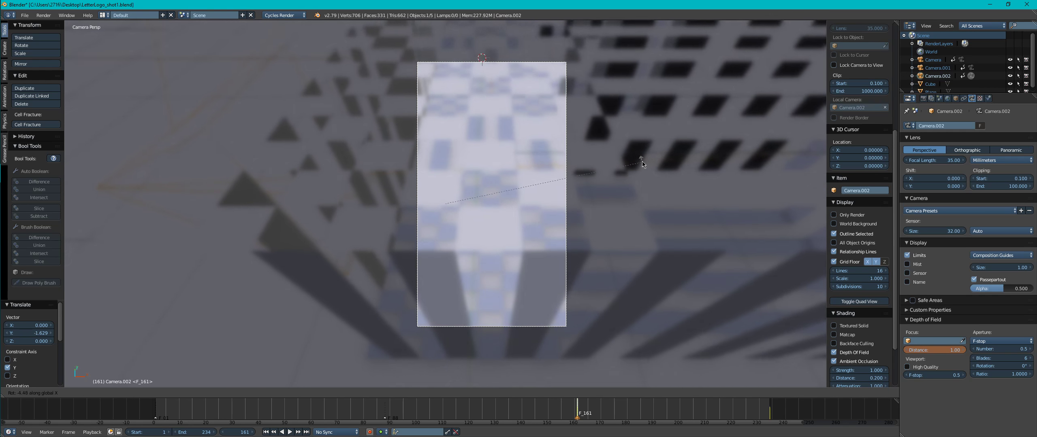
{"action": "left_click", "coordinate": [640, 150]}
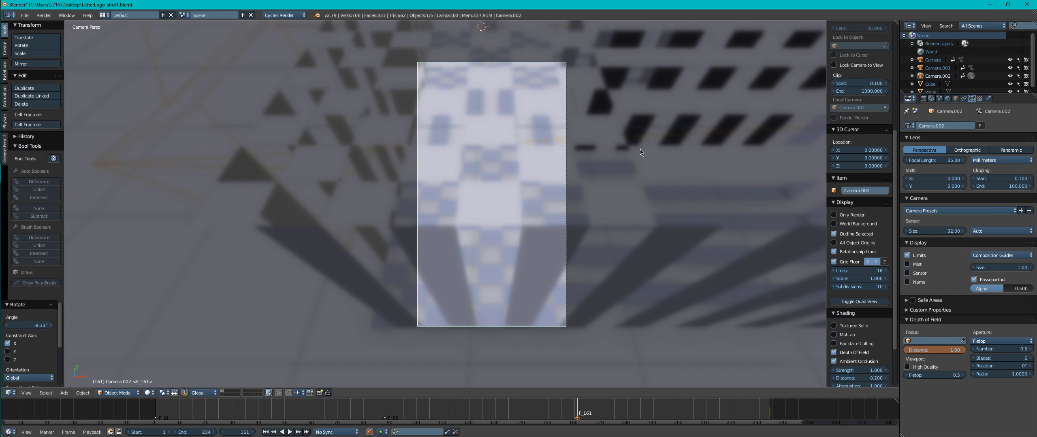
{"action": "key", "text": "i"}
{"action": "left_click", "coordinate": [640, 150]}
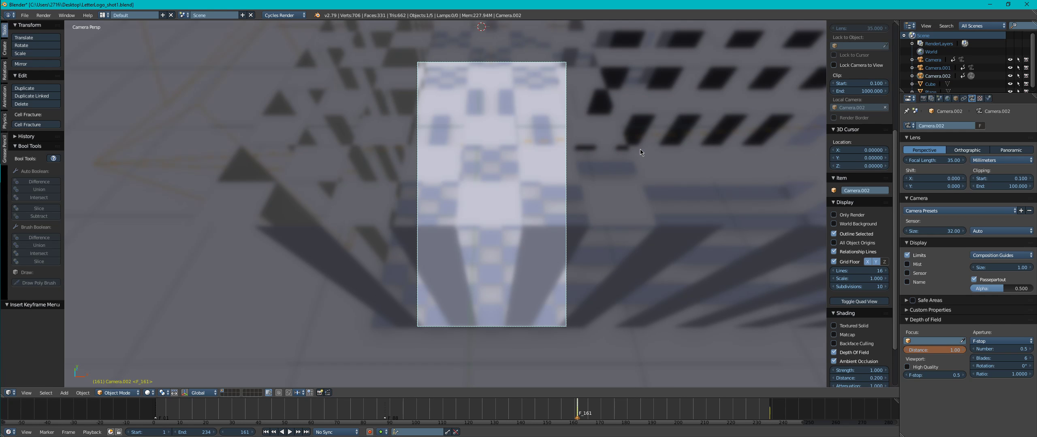
{"action": "key", "text": "ctrl+s"}
{"action": "left_click", "coordinate": [607, 173]}
Step: Preview the third shot, set its keyframe interpolation to linear in the Animation layout's dope sheet, and return to the Default layout
{"action": "key", "text": "alt+a"}
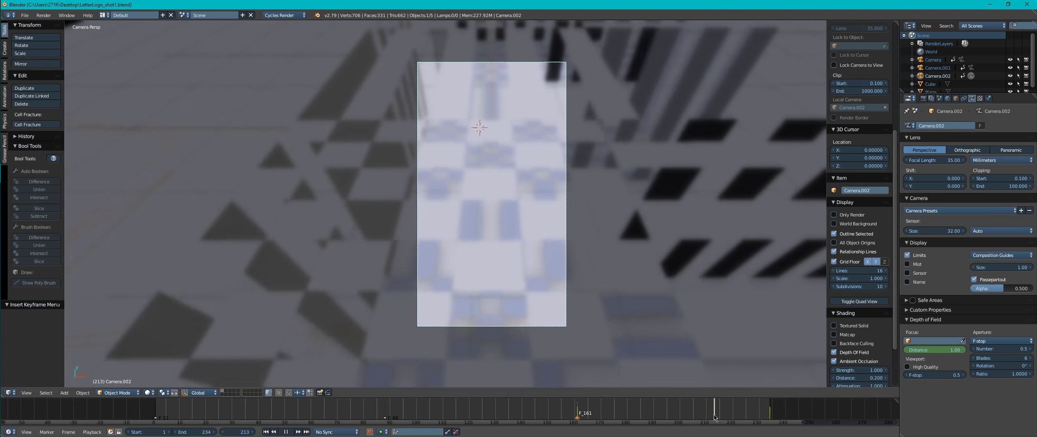
{"action": "left_click_drag", "start_coordinate": [736, 407], "coordinate": [642, 406]}
{"action": "key", "text": "alt+a"}
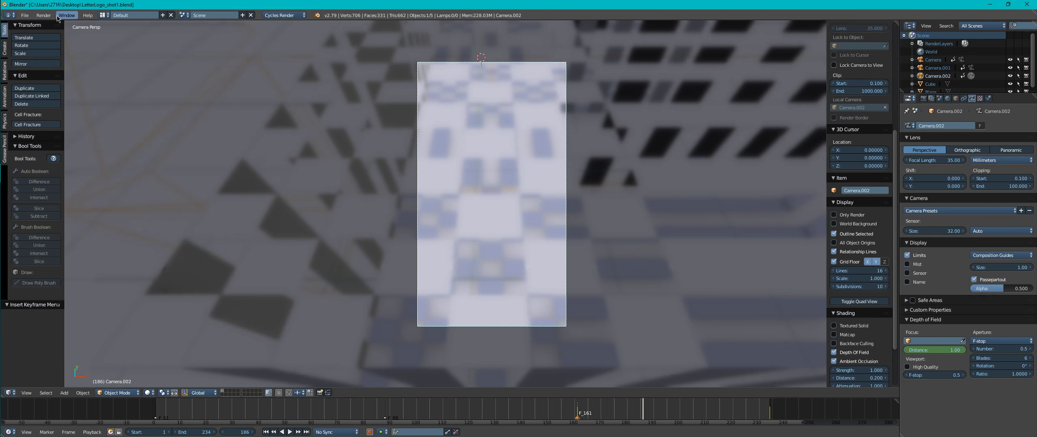
{"action": "left_click", "coordinate": [104, 16]}
{"action": "left_click", "coordinate": [113, 35]}
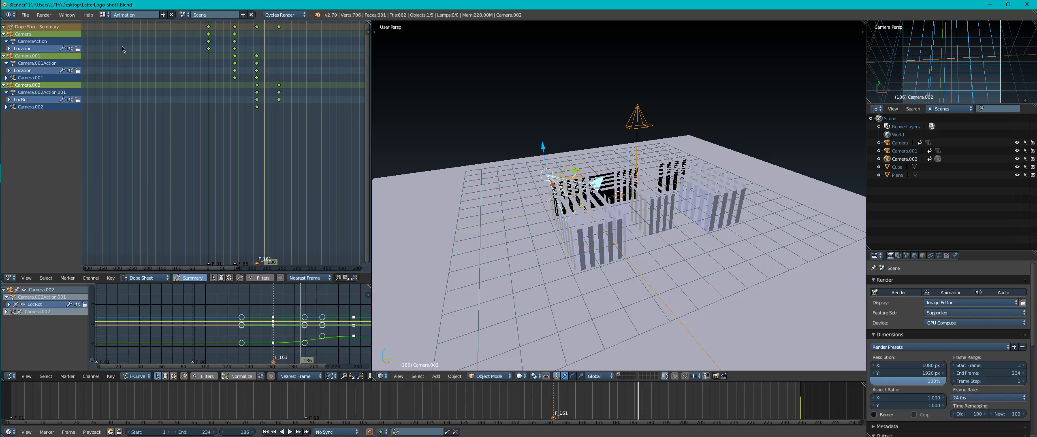
{"action": "key", "text": "t"}
{"action": "left_click", "coordinate": [300, 150]}
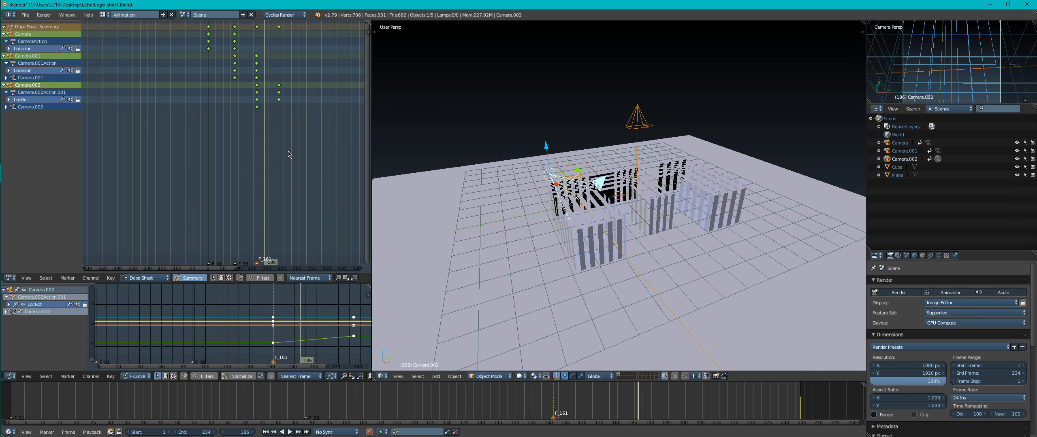
{"action": "left_click", "coordinate": [104, 15]}
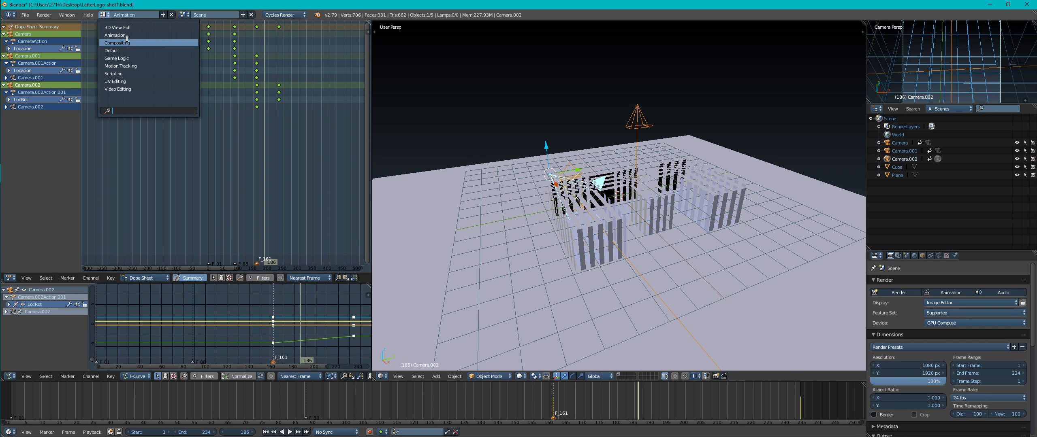
{"action": "left_click", "coordinate": [121, 51]}
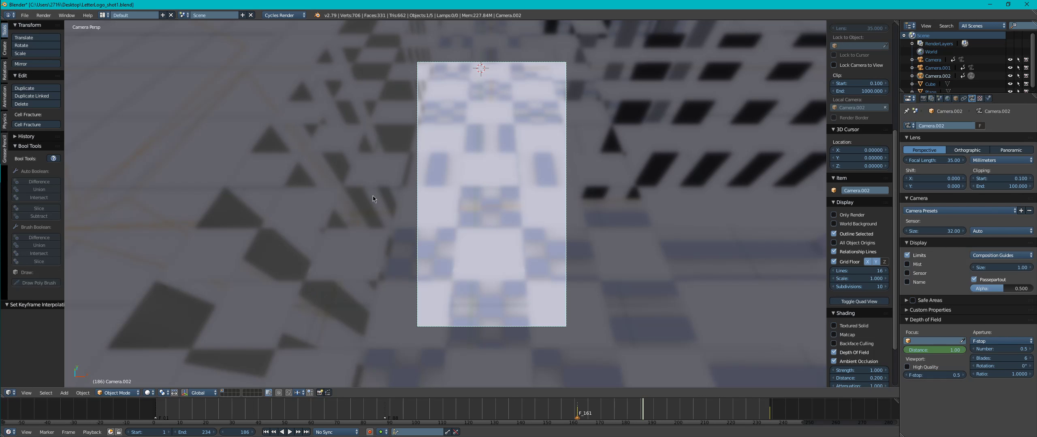
Step: Set the third camera's depth-of-field distance to 1.12 at frame 161 and replace its keyframe
{"action": "key", "text": "alt+a"}
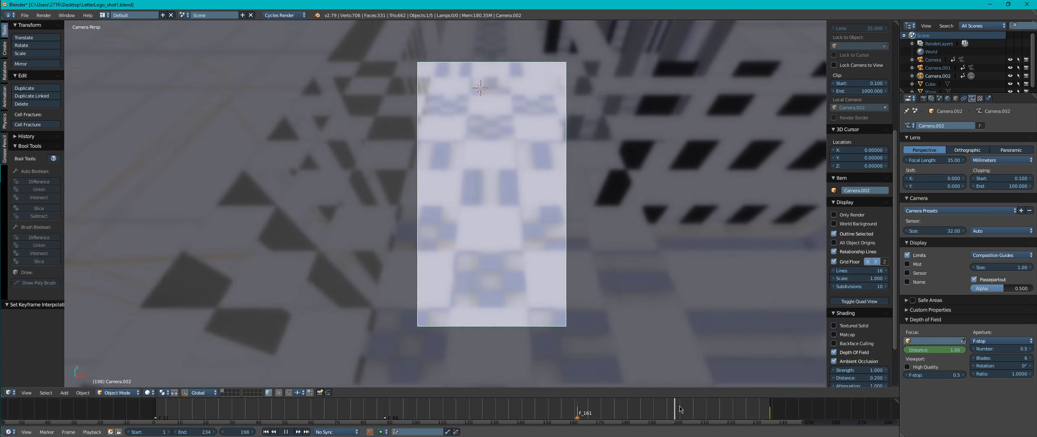
{"action": "left_click_drag", "start_coordinate": [680, 410], "coordinate": [577, 420]}
{"action": "key", "text": "alt+a"}
{"action": "middle_click_drag", "start_coordinate": [466, 243], "coordinate": [496, 197]}
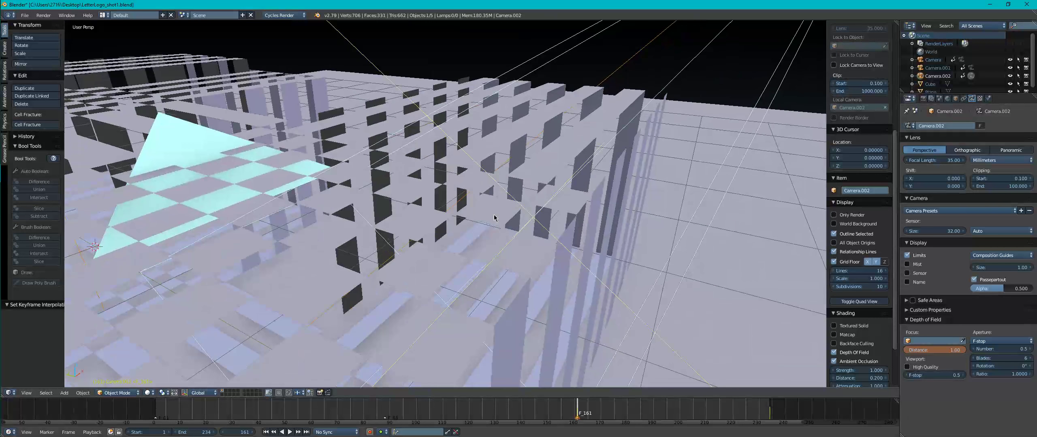
{"action": "left_click_drag", "start_coordinate": [932, 351], "coordinate": [927, 352]}
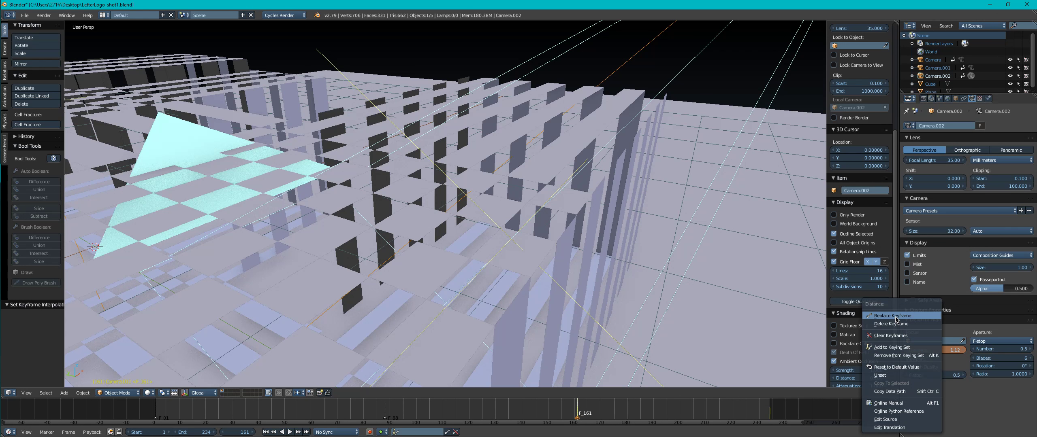
Step: Set the third camera's depth-of-field distance to 1.87 at the final frame, 234, and insert a keyframe for it
{"action": "middle_click_drag", "start_coordinate": [618, 296], "coordinate": [499, 265]}
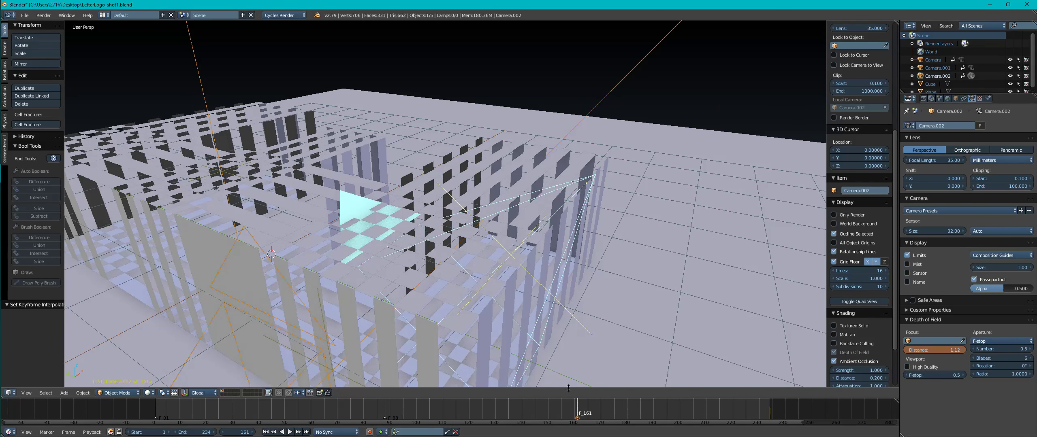
{"action": "left_click", "coordinate": [306, 432]}
{"action": "middle_click_drag", "start_coordinate": [478, 283], "coordinate": [508, 261]}
{"action": "left_click_drag", "start_coordinate": [934, 350], "coordinate": [970, 349]}
{"action": "right_click", "coordinate": [935, 351]}
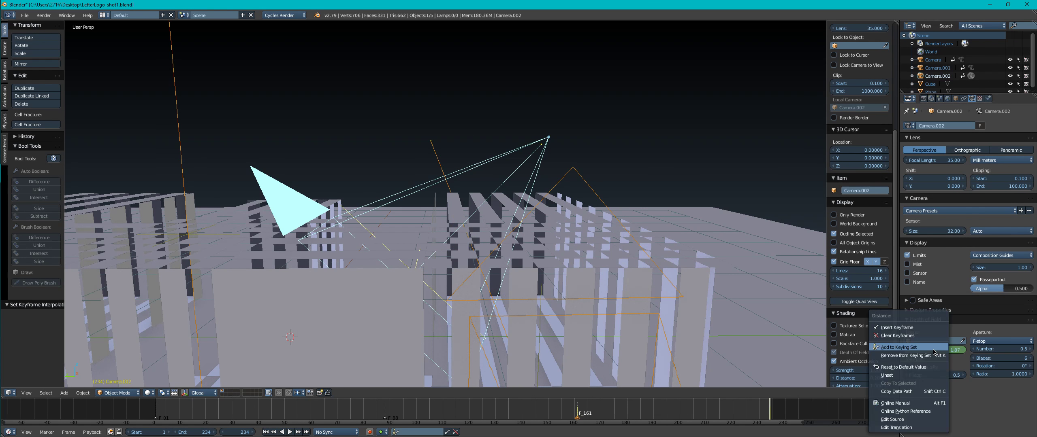
{"action": "left_click", "coordinate": [914, 329]}
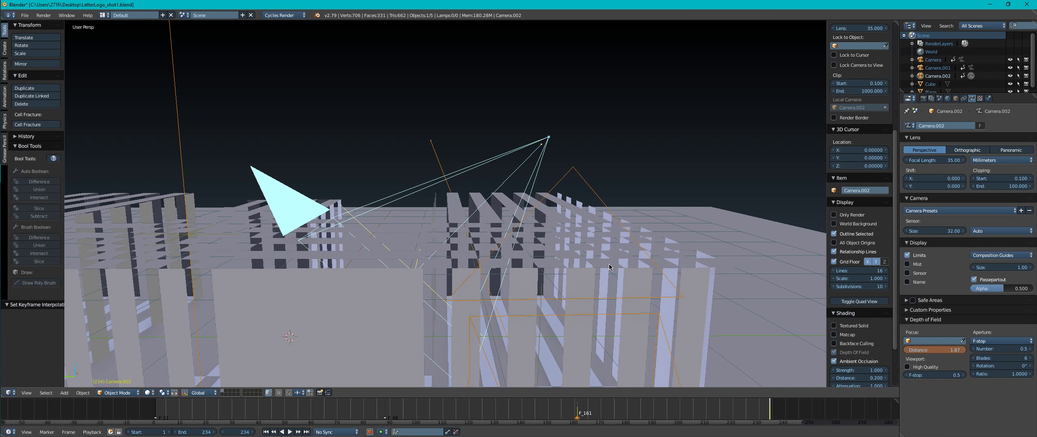
Step: Save the file and play the whole animation through the camera view
{"action": "key", "text": "ctrl+s"}
{"action": "key", "text": "KP_0"}
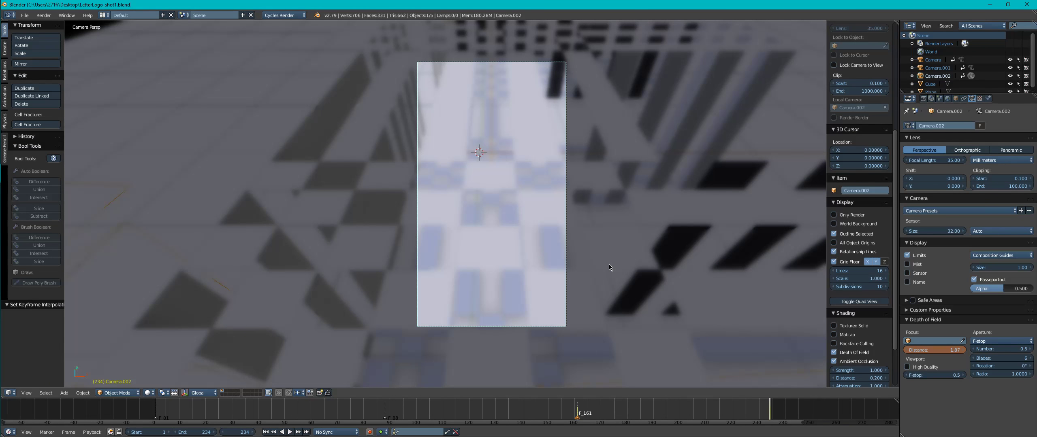
{"action": "key", "text": "alt+a"}
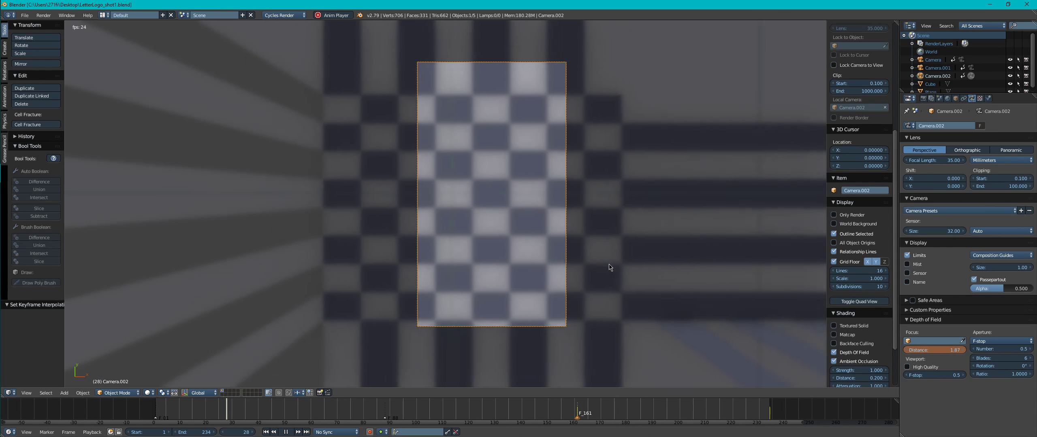
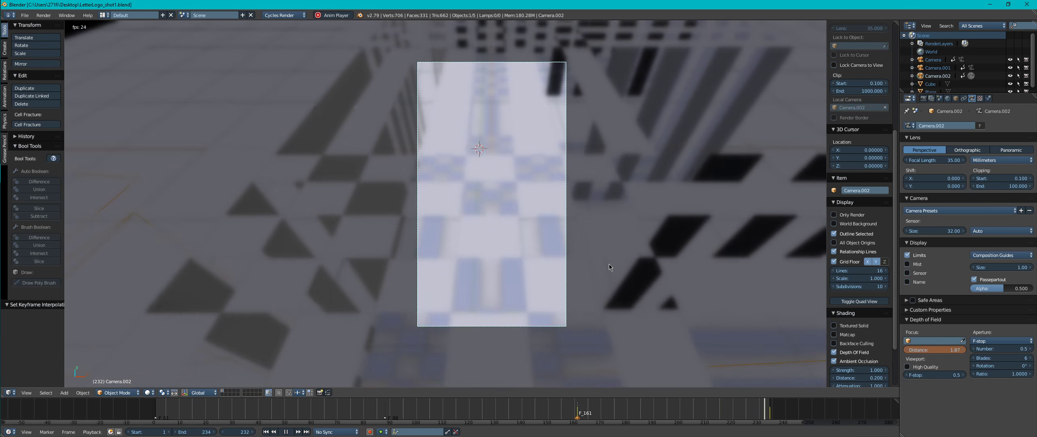
Step: Stop playback, set the animation's end frame to 380, and add a time marker at frame 235
{"action": "key", "text": "space"}
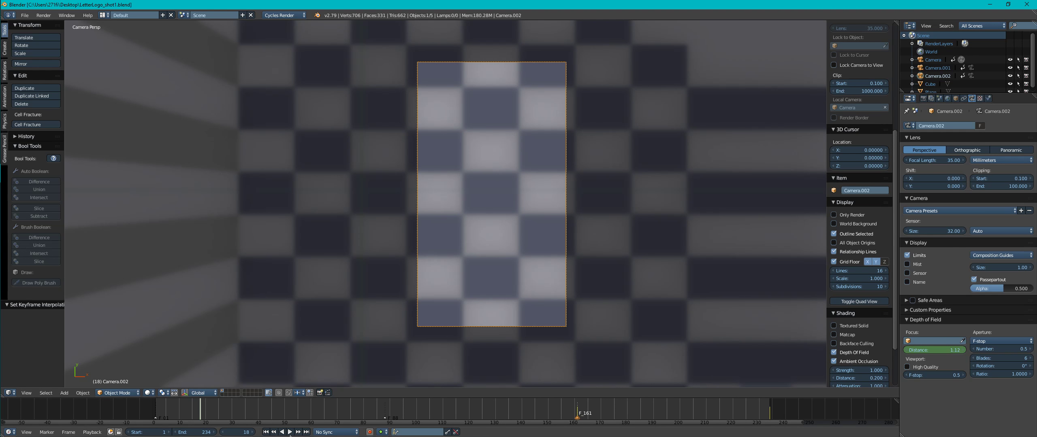
{"action": "left_click", "coordinate": [306, 433]}
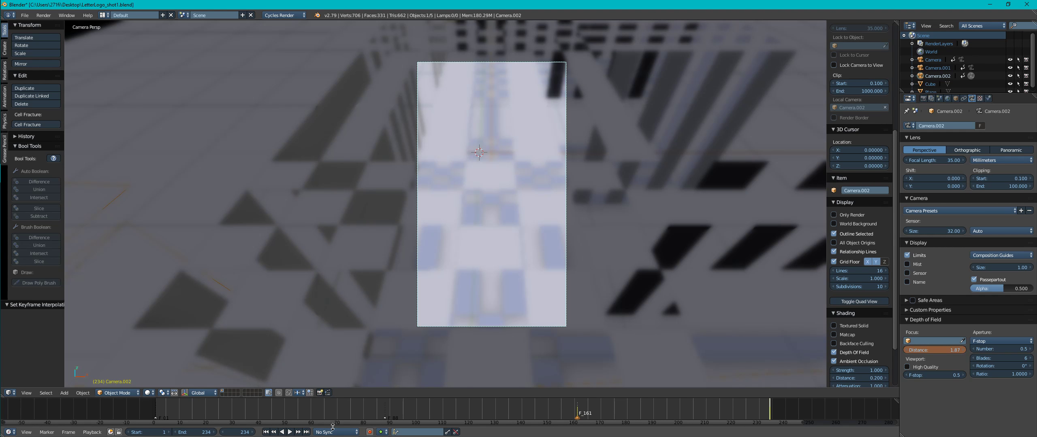
{"action": "scroll", "coordinate": [291, 418], "scroll_direction": "down", "scroll_amount": 1}
{"action": "scroll", "coordinate": [291, 418], "scroll_direction": "down", "scroll_amount": 1}
{"action": "middle_click_drag", "start_coordinate": [474, 418], "coordinate": [239, 413]}
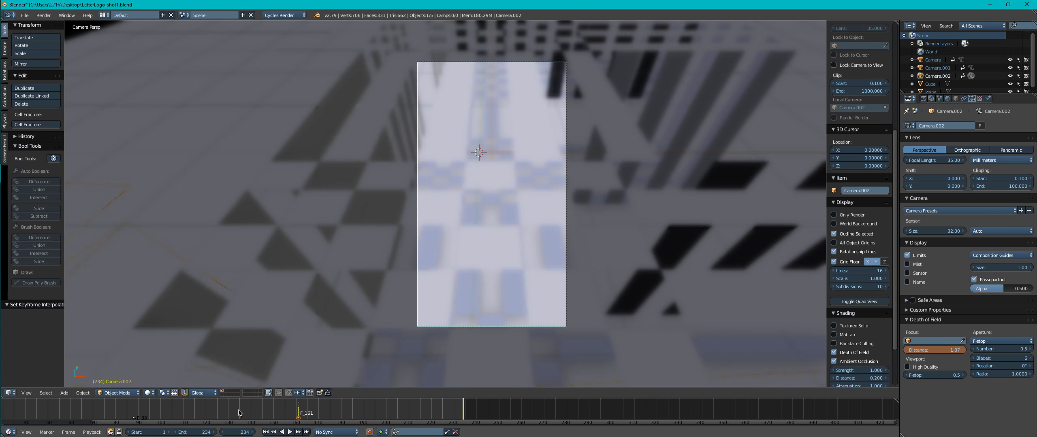
{"action": "left_click", "coordinate": [251, 433]}
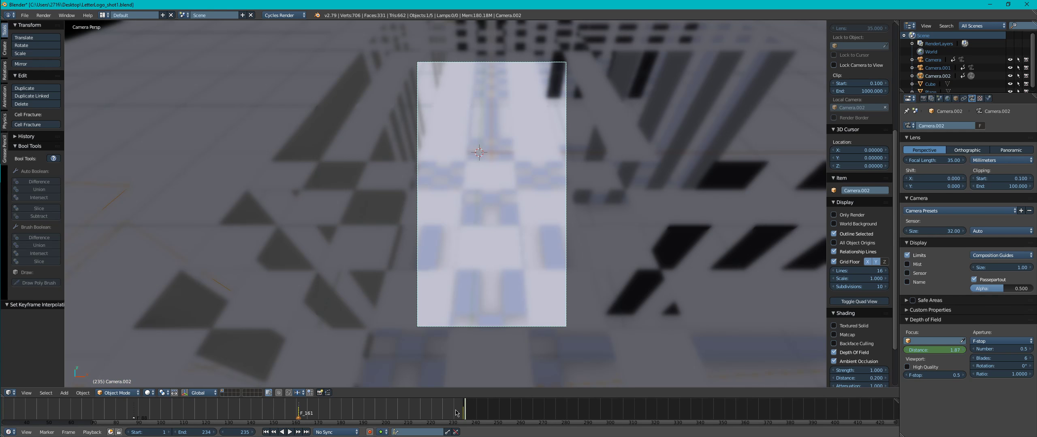
{"action": "left_click", "coordinate": [197, 433]}
{"action": "type", "text": "380"}
{"action": "key", "text": "Return"}
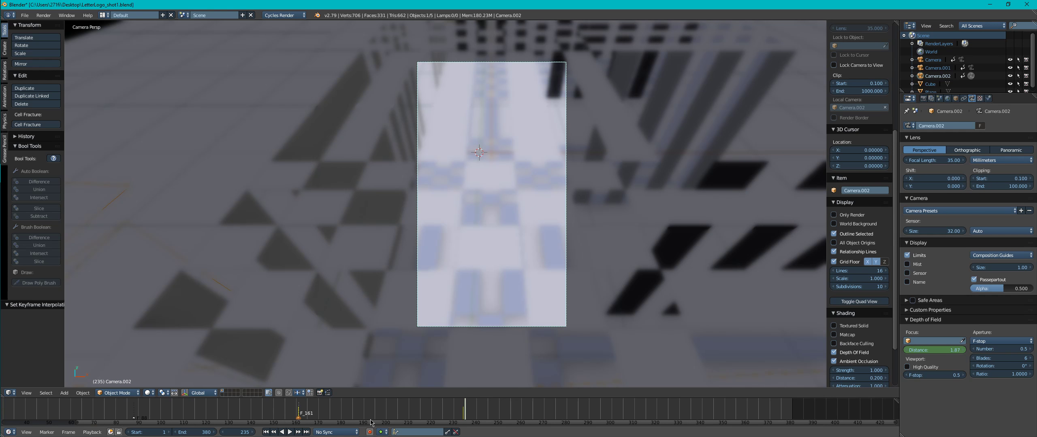
{"action": "key", "text": "m"}
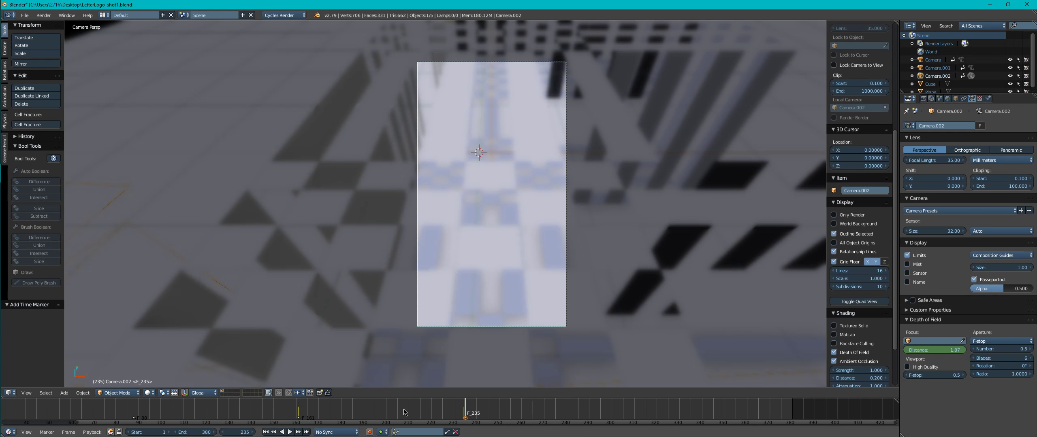
Step: Add a fourth camera, make it the active camera, and bind it to the marker at frame 235
{"action": "mouse_move", "coordinate": [438, 245]}
{"action": "middle_mouse_down"}
{"action": "mouse_move", "coordinate": [461, 230]}
{"action": "mouse_move", "coordinate": [422, 260]}
{"action": "mouse_move", "coordinate": [407, 239]}
{"action": "middle_mouse_up"}
{"action": "key", "text": "shift+a"}
{"action": "left_click", "coordinate": [383, 242]}
{"action": "middle_click_drag", "start_coordinate": [383, 243], "coordinate": [407, 199]}
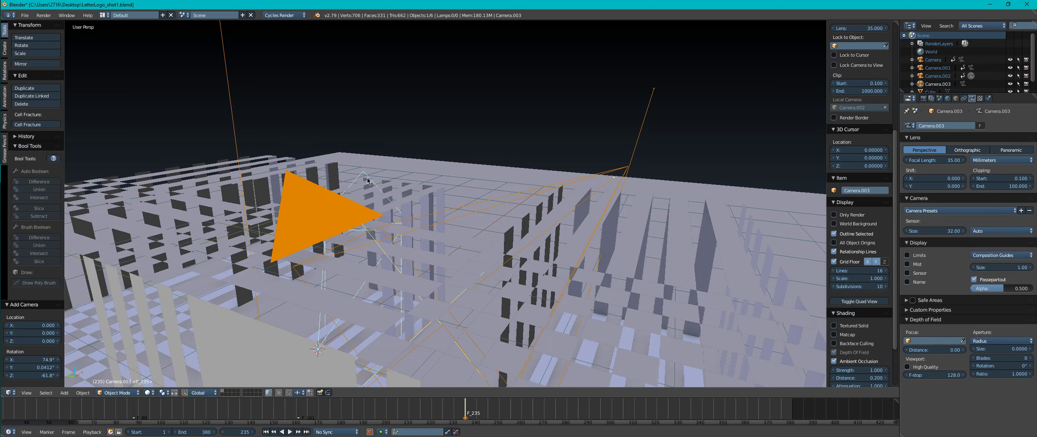
{"action": "key", "text": "ctrl+KP_0"}
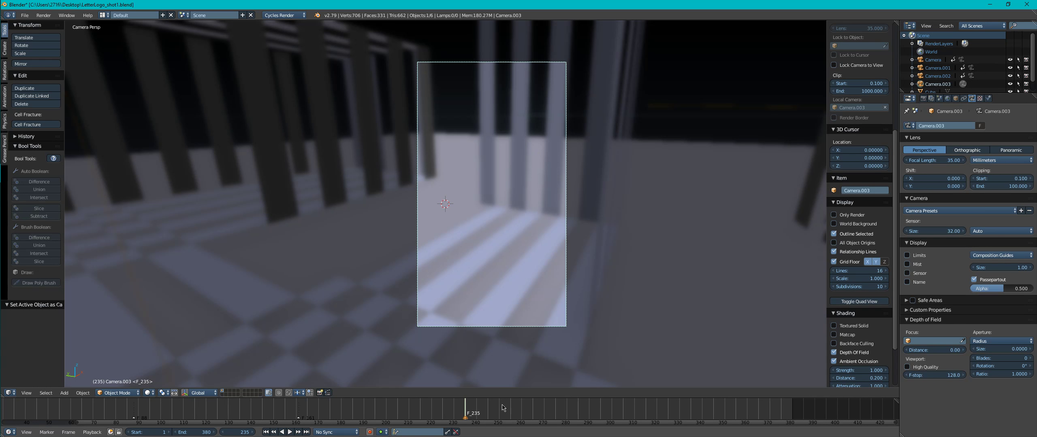
{"action": "key", "text": "ctrl+b"}
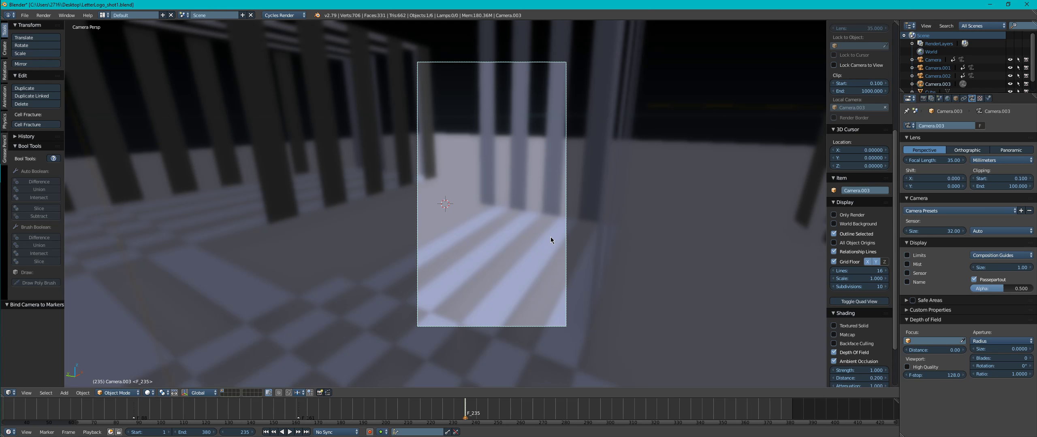
Step: Raise the fourth camera about 1.92 units along the global Z axis
{"action": "key", "text": "g"}
{"action": "key", "text": "z"}
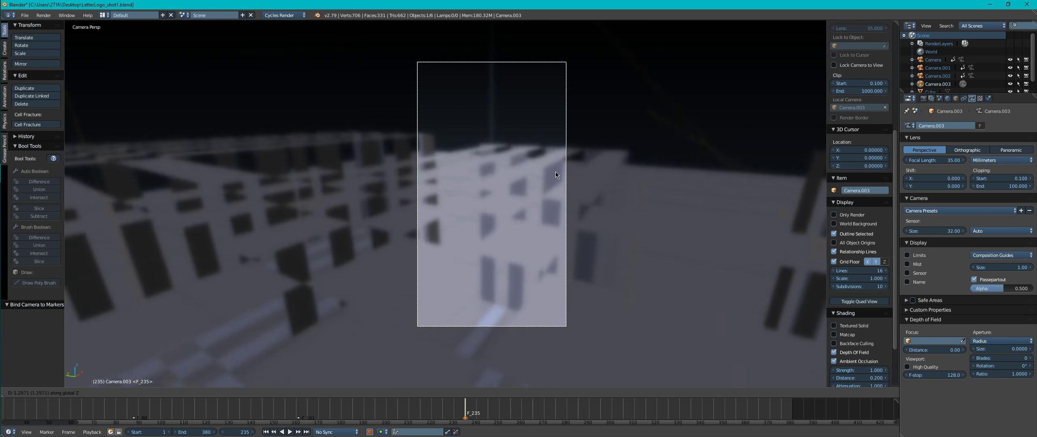
{"action": "left_click", "coordinate": [556, 148]}
{"action": "middle_click_drag", "start_coordinate": [556, 148], "coordinate": [554, 180]}
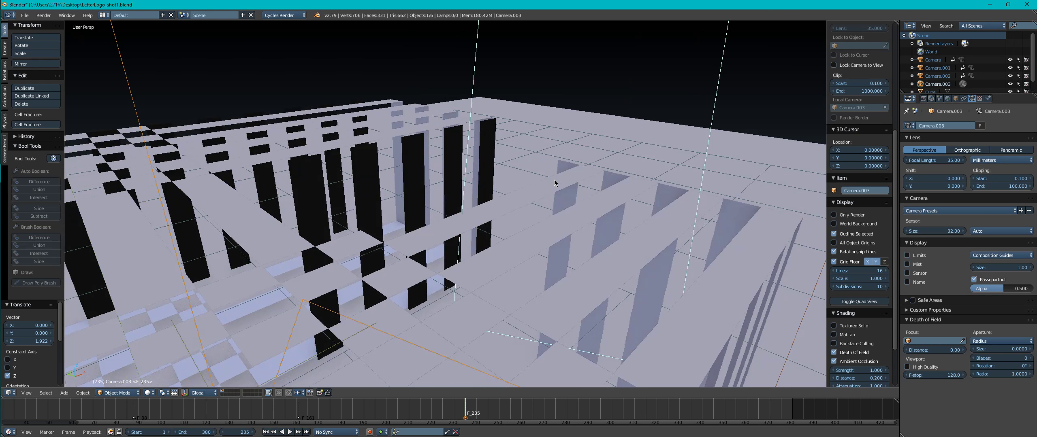
Step: Fly the fourth camera to face the model's vertical slats from slightly above and insert a LocRot keyframe at frame 235
{"action": "key", "text": "KP_0"}
{"action": "key", "text": "shift+f"}
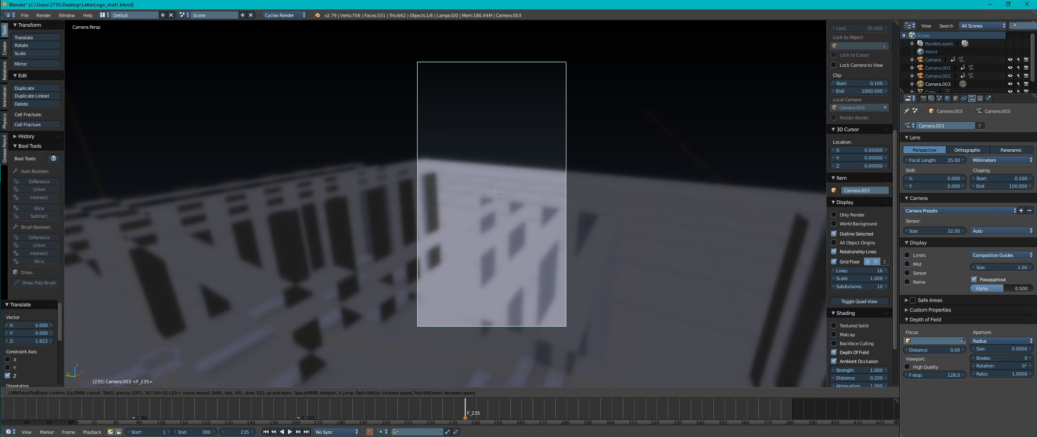
{"action": "key", "text": "e"}
{"action": "key", "text": "d"}
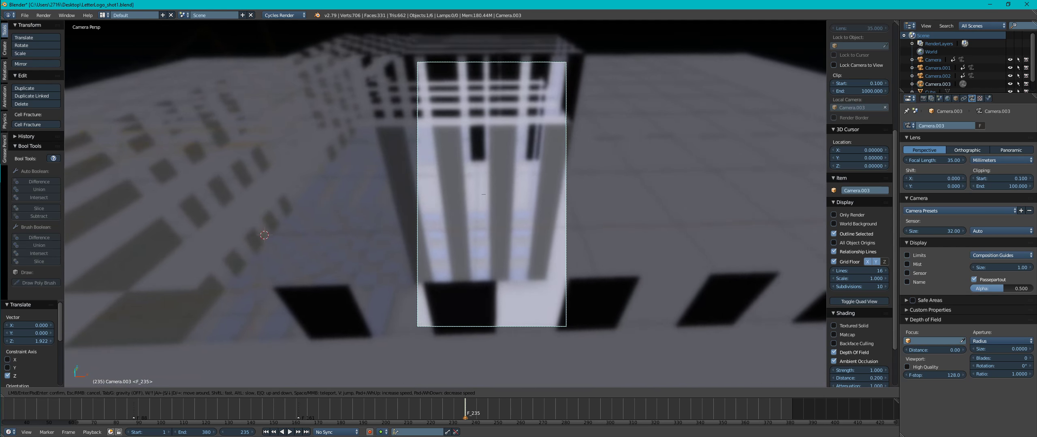
{"action": "key", "text": "s"}
{"action": "key", "text": "d"}
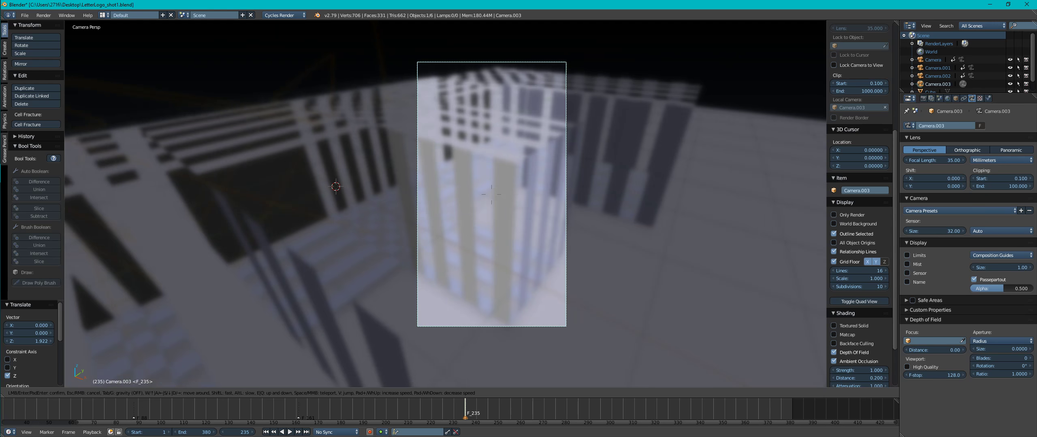
{"action": "key", "text": "d"}
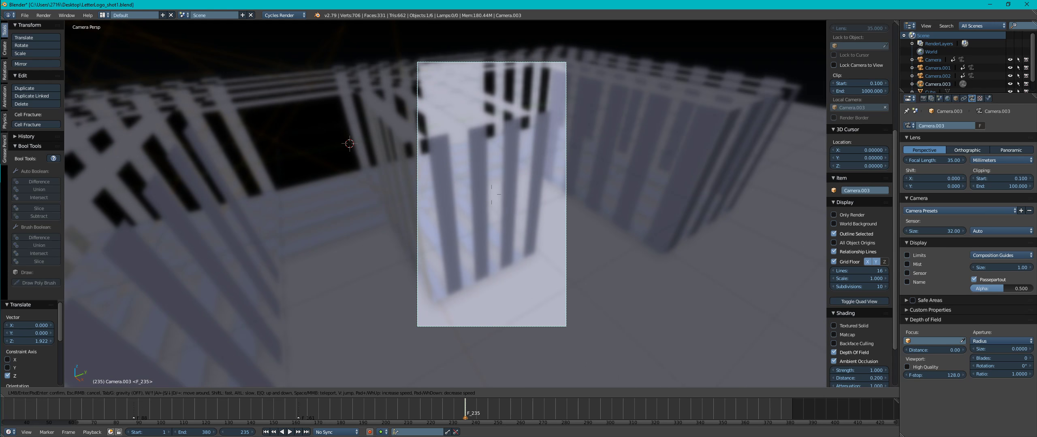
{"action": "key", "text": "d"}
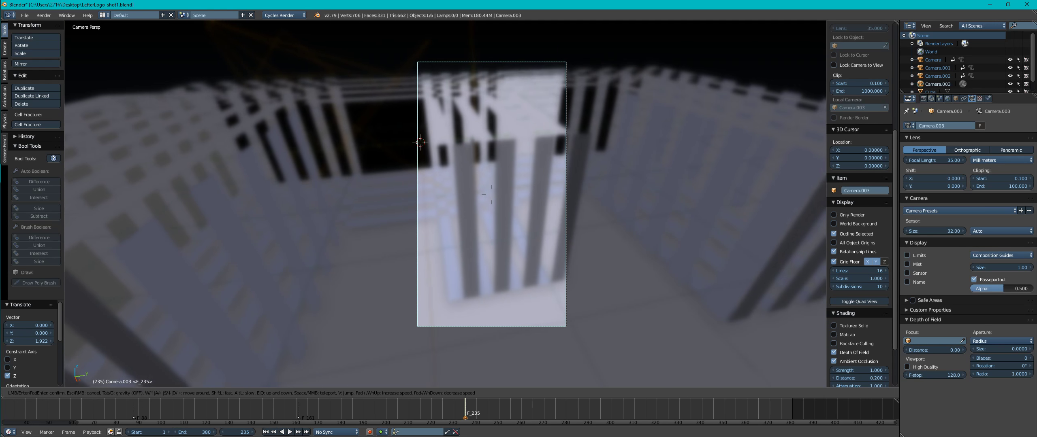
{"action": "left_click", "coordinate": [446, 204]}
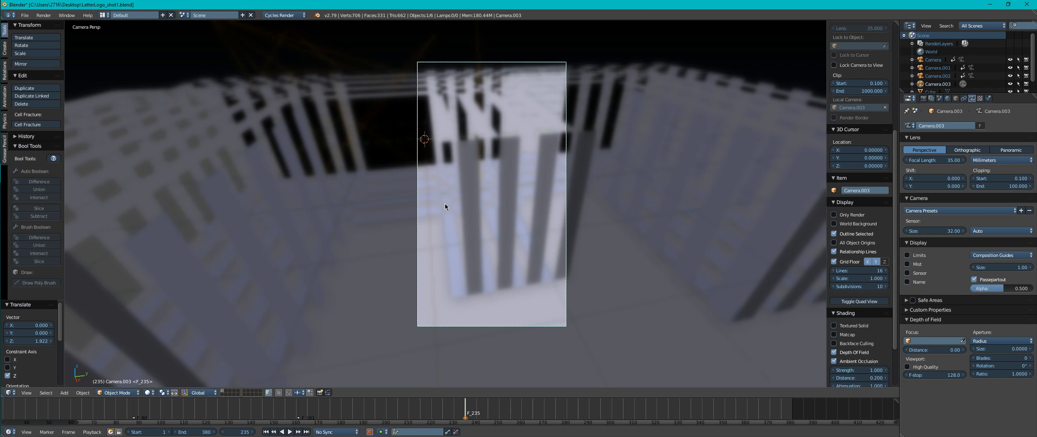
{"action": "key", "text": "i"}
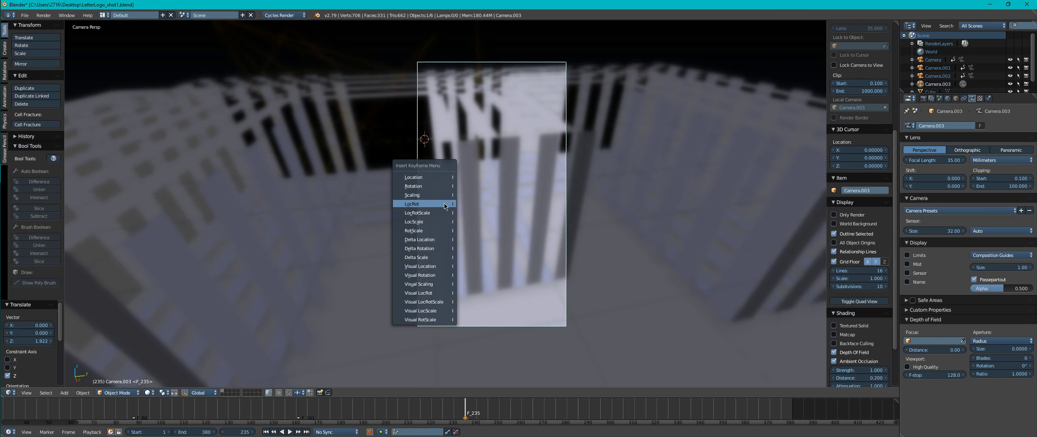
{"action": "left_click", "coordinate": [444, 204]}
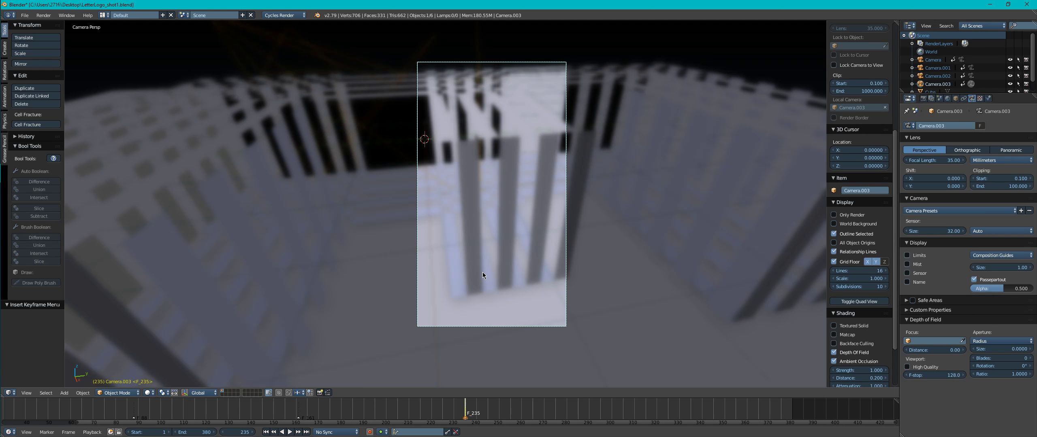
Step: Advance to frame 290, fly the fourth camera sideways to frame the block's outer corner, and insert a LocRot keyframe
{"action": "key", "text": "alt+a"}
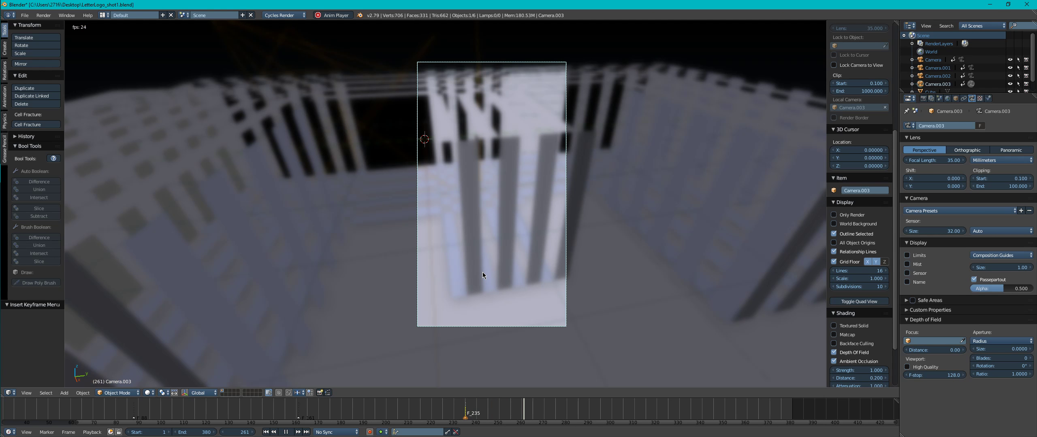
{"action": "key", "text": "alt+a"}
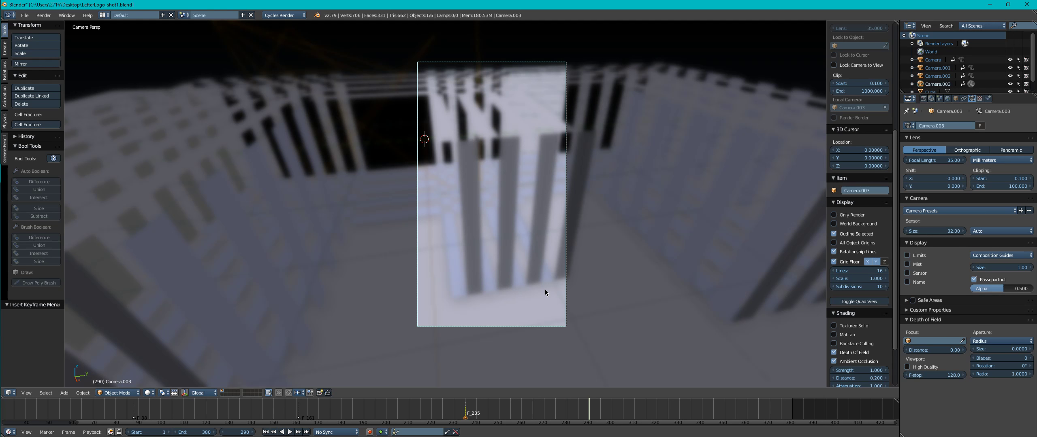
{"action": "key", "text": "shift+f"}
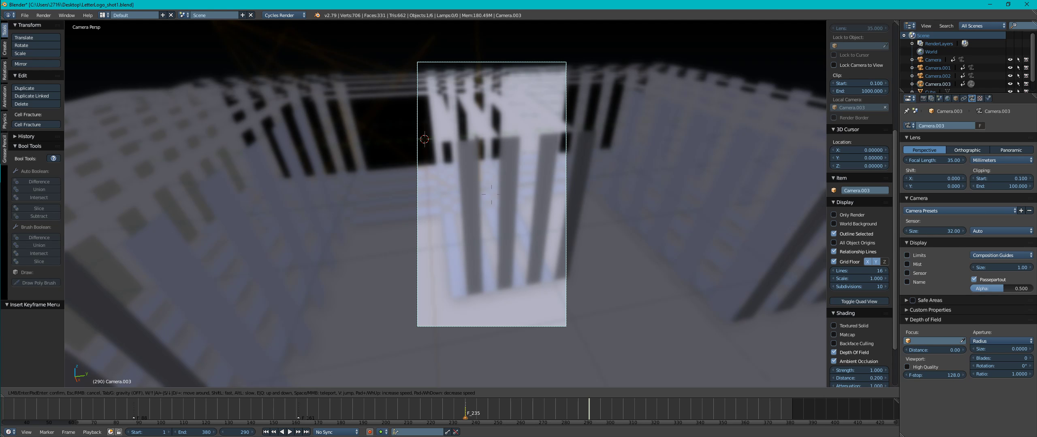
{"action": "key", "text": "a"}
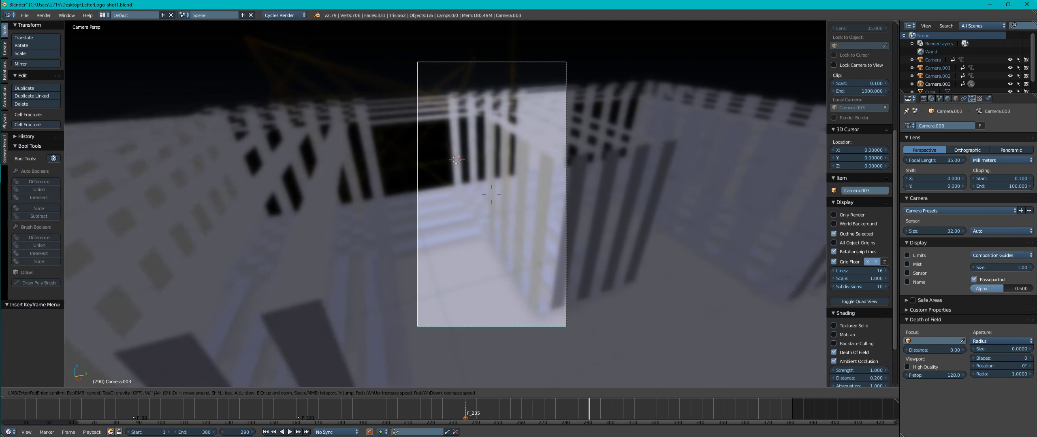
{"action": "key", "text": "a"}
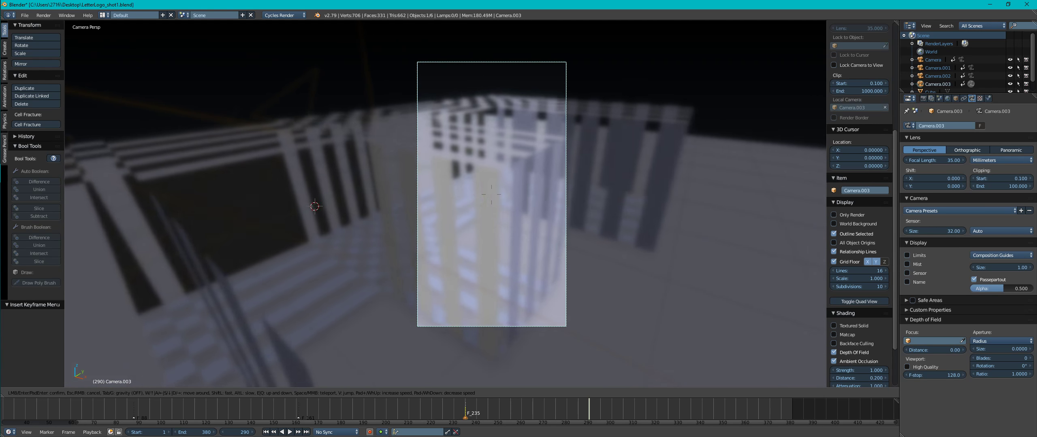
{"action": "left_click", "coordinate": [446, 204]}
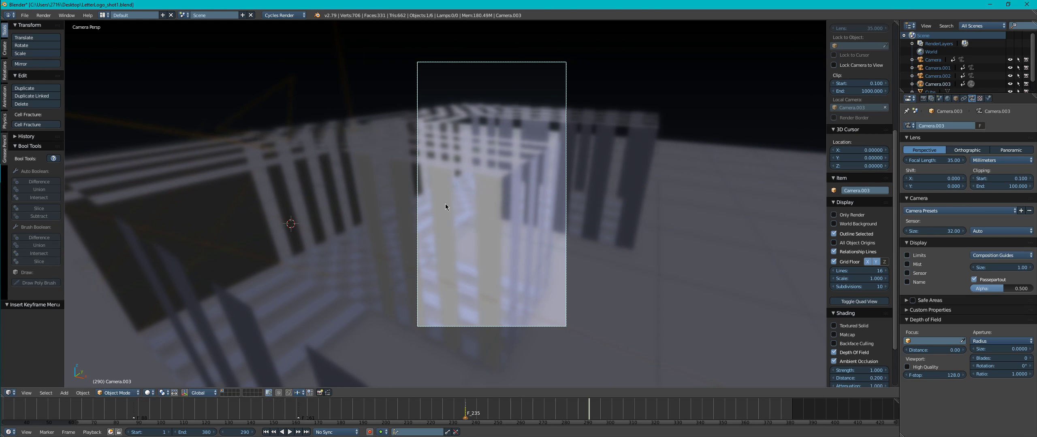
{"action": "key", "text": "i"}
{"action": "left_click", "coordinate": [446, 204]}
Step: Check the camera move, fly the fourth camera back toward the slatted interior at frame 290, and replace its LocRot keyframe
{"action": "left_click_drag", "start_coordinate": [591, 409], "coordinate": [502, 417]}
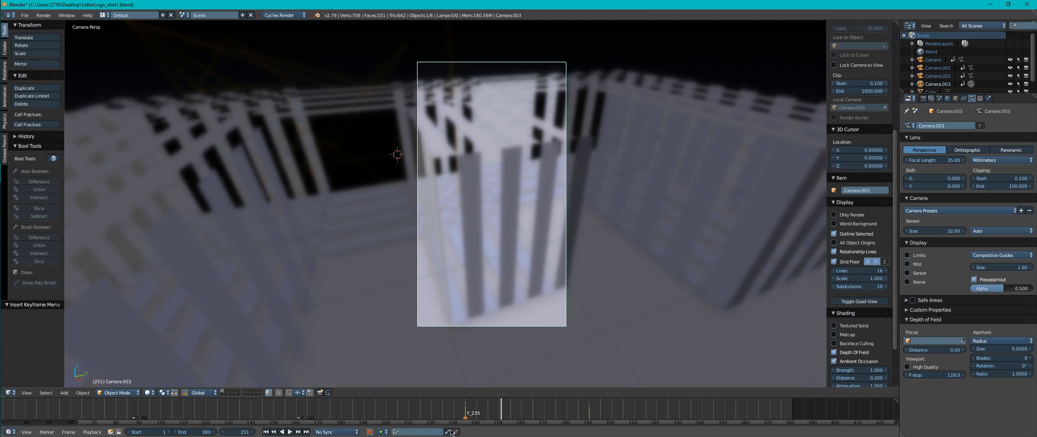
{"action": "left_click", "coordinate": [299, 432]}
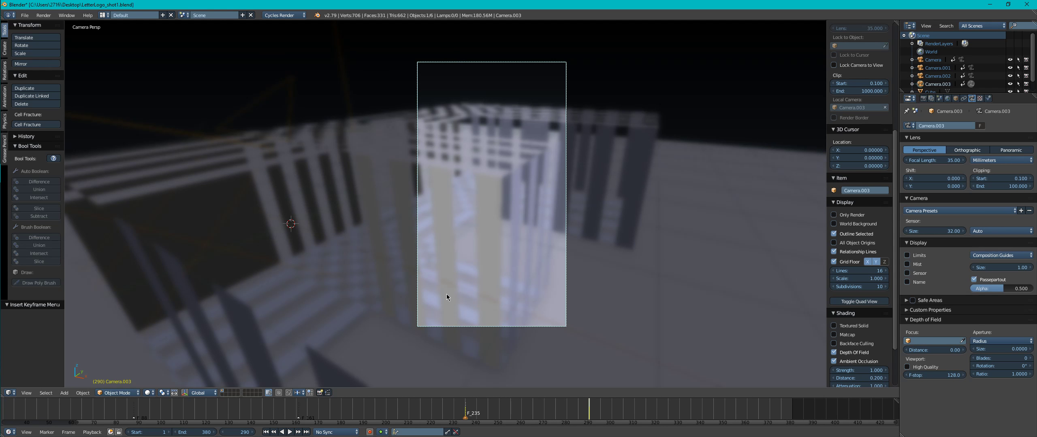
{"action": "key", "text": "shift+f"}
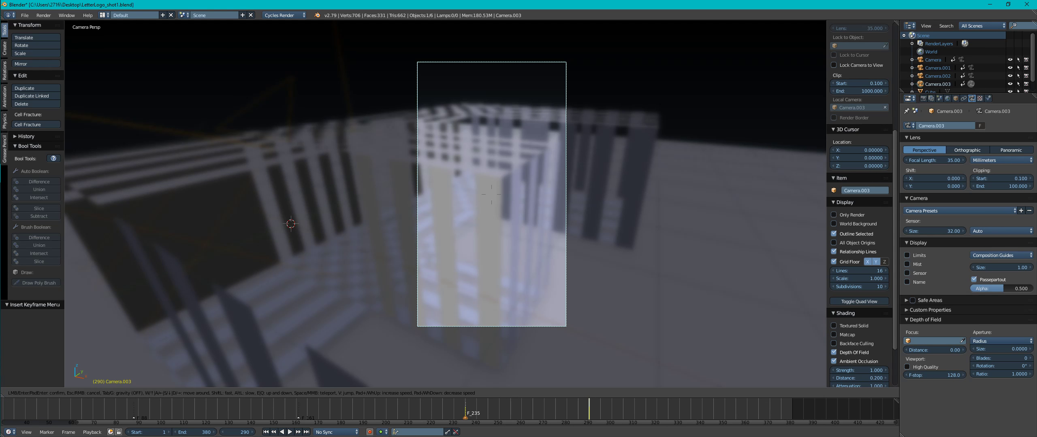
{"action": "key", "text": "d"}
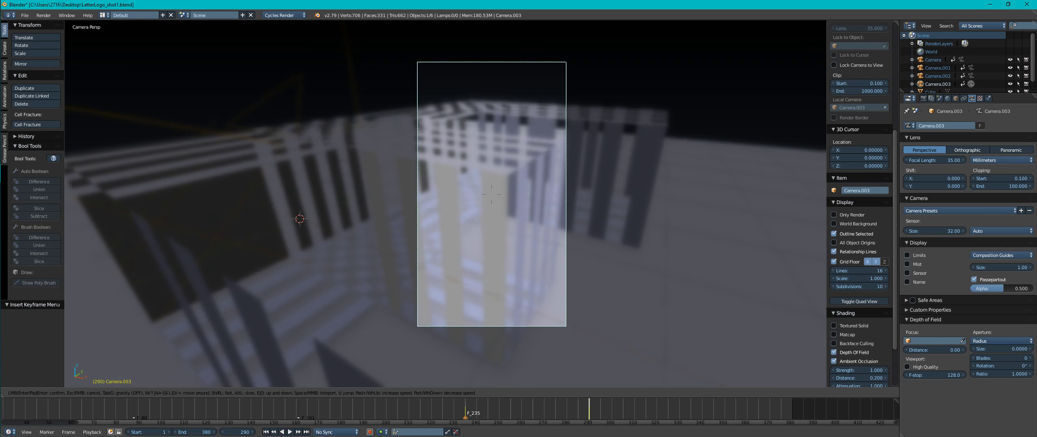
{"action": "key", "text": "d"}
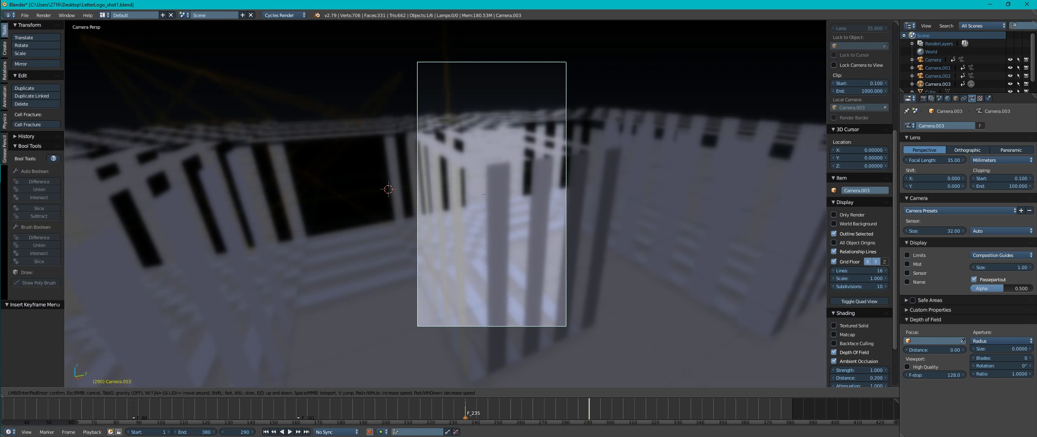
{"action": "left_click", "coordinate": [445, 204]}
{"action": "key", "text": "i"}
{"action": "left_click", "coordinate": [446, 204]}
Step: Play the fourth shot from the marker at frame 235 to review the camera move
{"action": "left_click", "coordinate": [464, 412]}
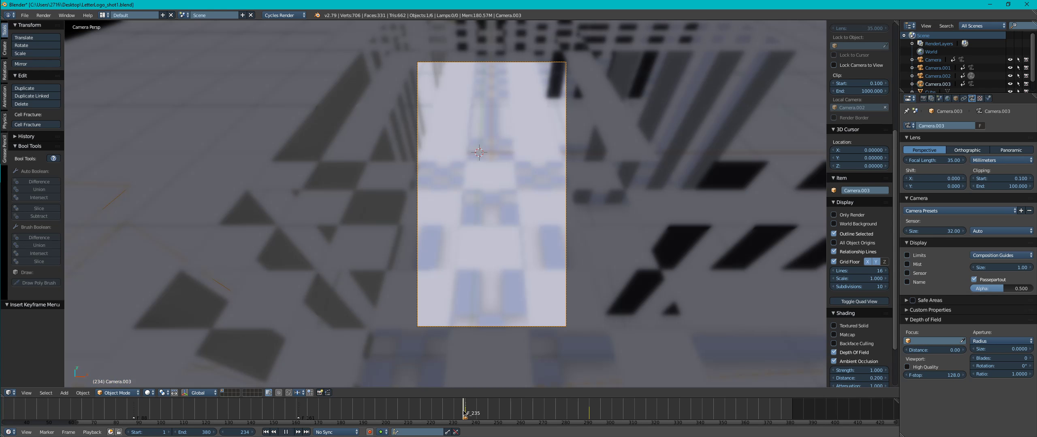
{"action": "key", "text": "alt+a"}
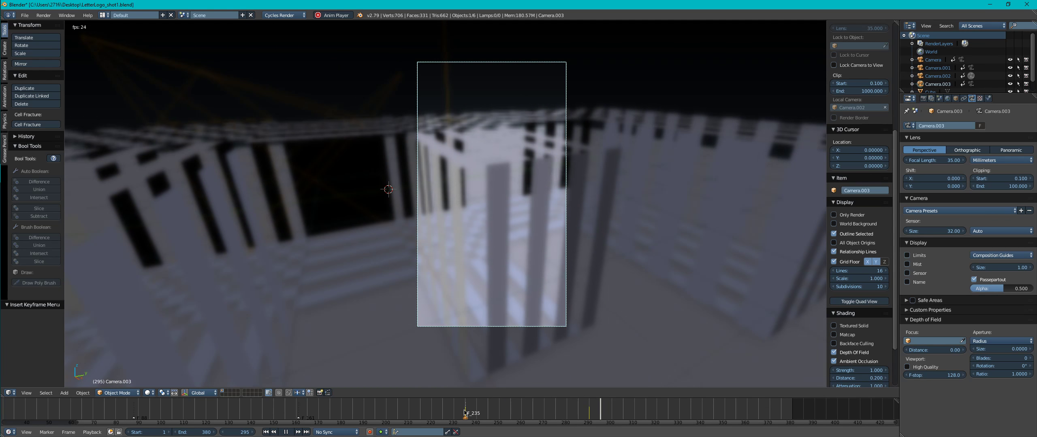
{"action": "key", "text": "alt+a"}
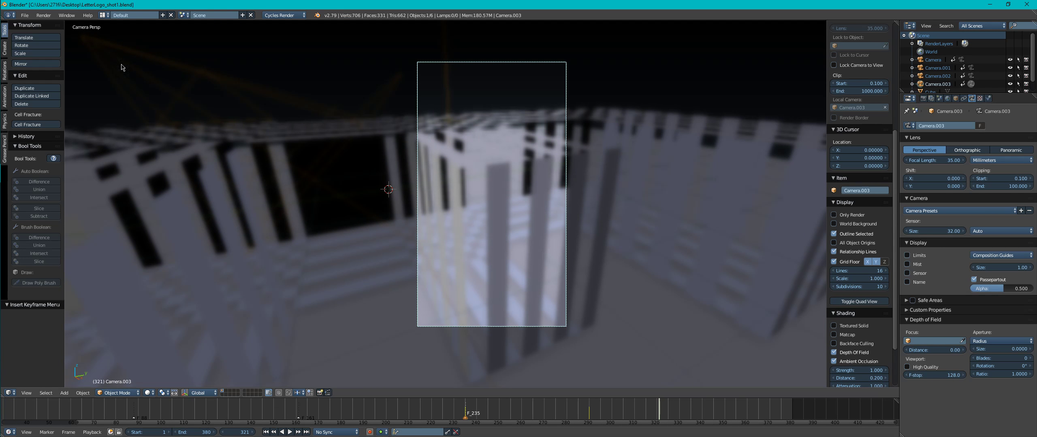
Step: Set all of the fourth camera's LocRot keyframes to linear interpolation using the Animation screen layout
{"action": "left_click", "coordinate": [106, 16]}
{"action": "left_click", "coordinate": [133, 34]}
{"action": "middle_click_drag", "start_coordinate": [307, 331], "coordinate": [153, 322]}
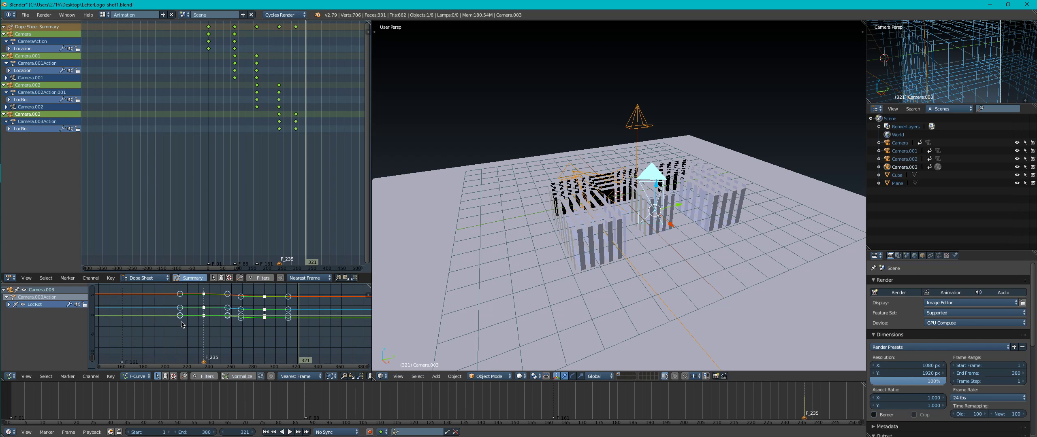
{"action": "key", "text": "s"}
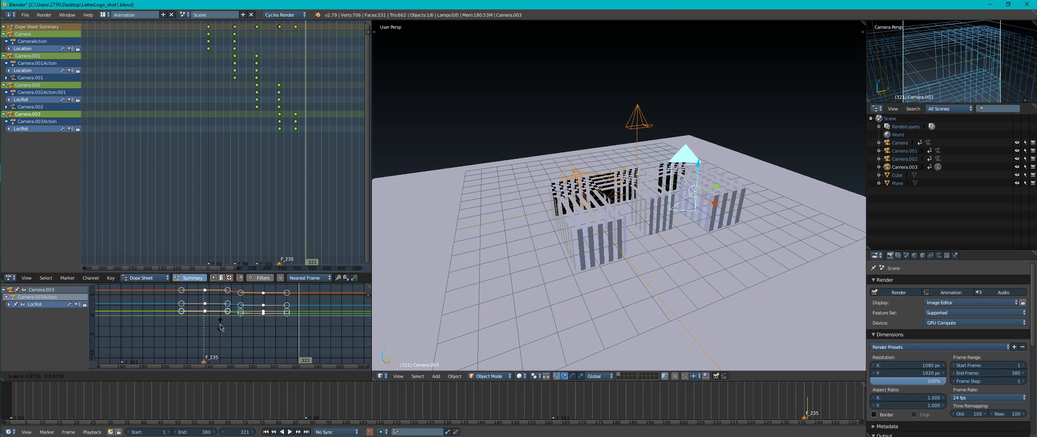
{"action": "key", "text": "Escape"}
{"action": "key", "text": "a"}
{"action": "key", "text": "a"}
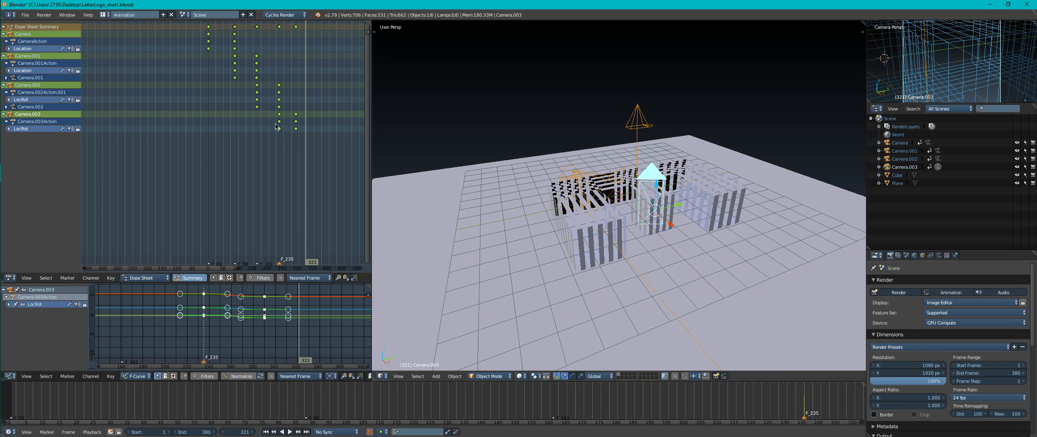
{"action": "key", "text": "t"}
{"action": "left_click", "coordinate": [275, 126]}
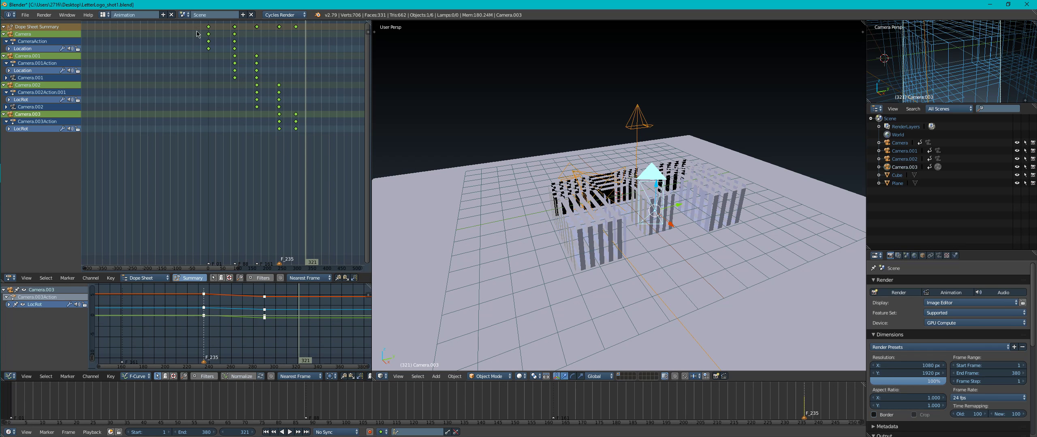
Step: Return to the Default screen layout and save the file over the existing version
{"action": "left_click", "coordinate": [134, 15]}
{"action": "left_click", "coordinate": [146, 51]}
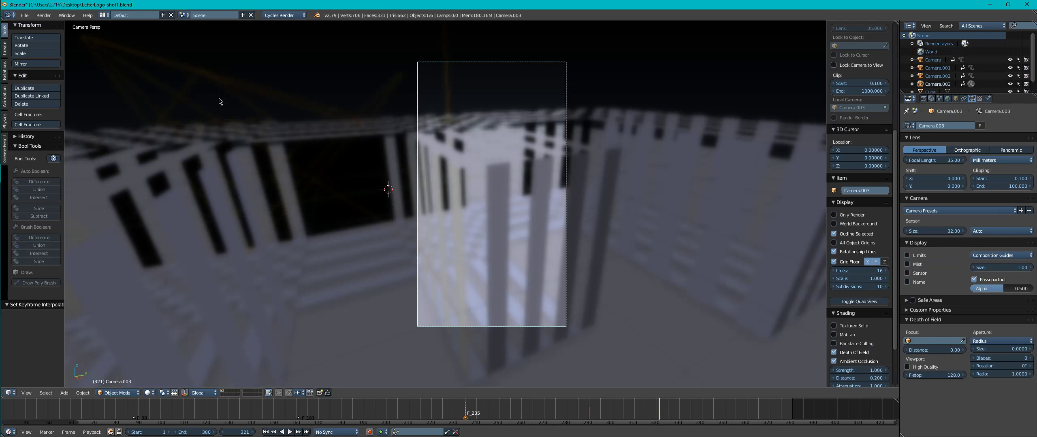
{"action": "key", "text": "ctrl+s"}
{"action": "left_click", "coordinate": [615, 208]}
Step: Play the fourth shot from just before the frame 235 marker to review its linear camera move
{"action": "left_click", "coordinate": [585, 413]}
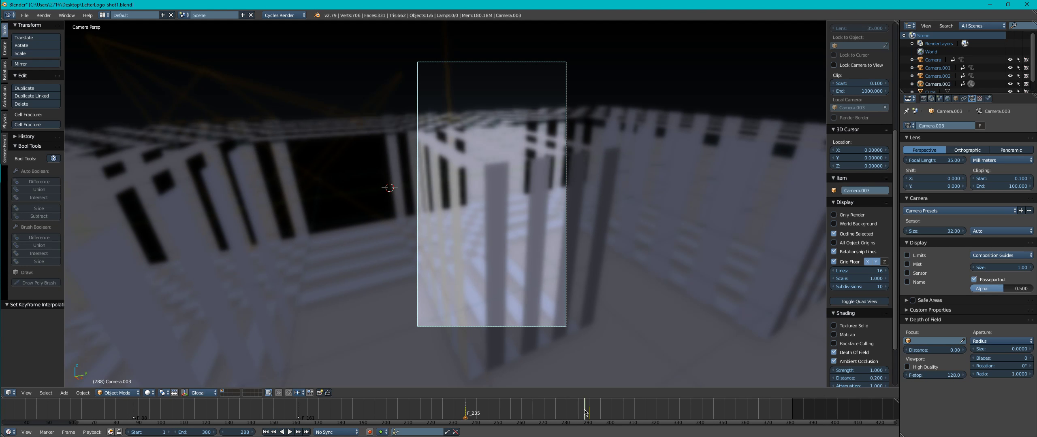
{"action": "left_click_drag", "start_coordinate": [587, 412], "coordinate": [449, 413]}
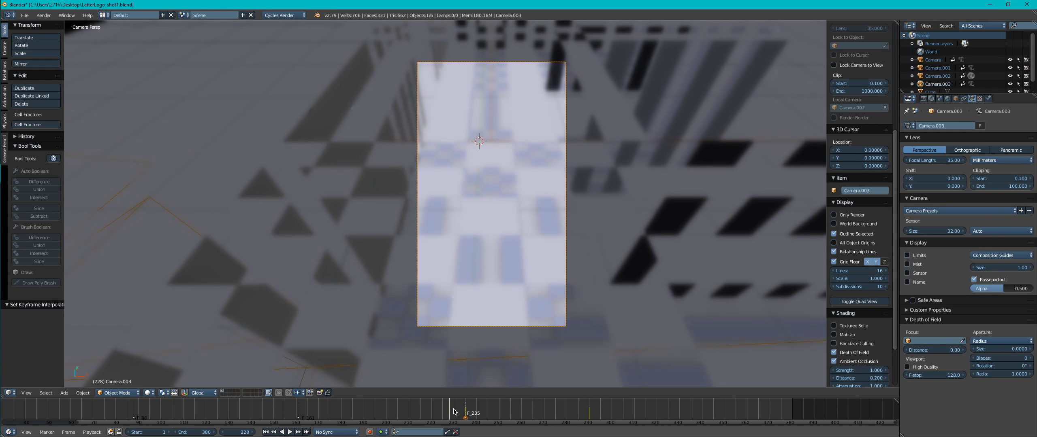
{"action": "key", "text": "alt+a"}
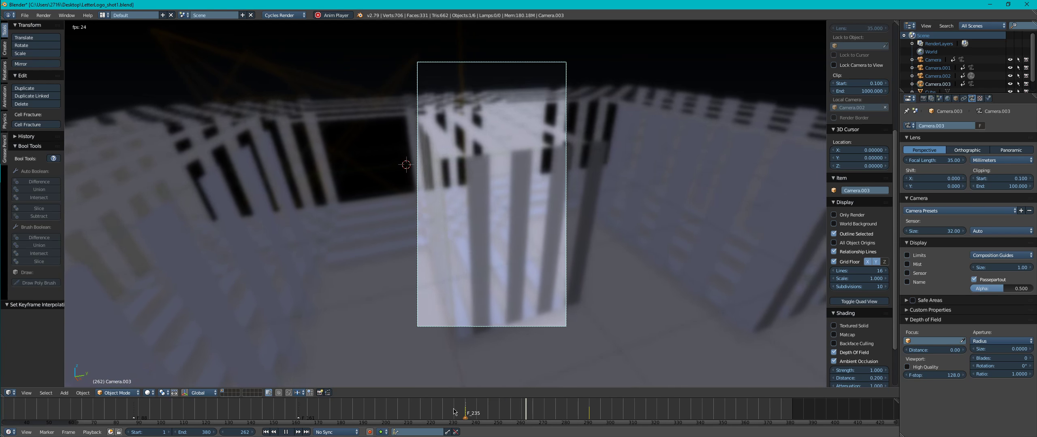
{"action": "key", "text": "Escape"}
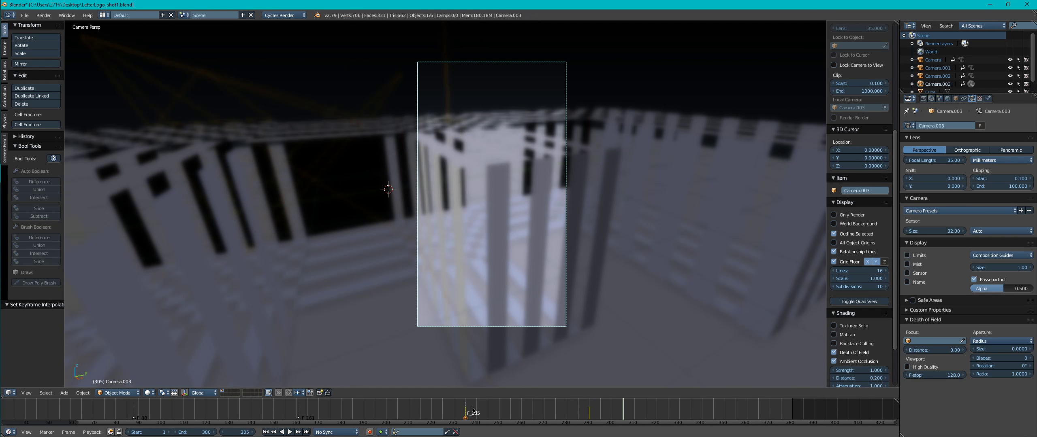
{"action": "key", "text": "alt+a"}
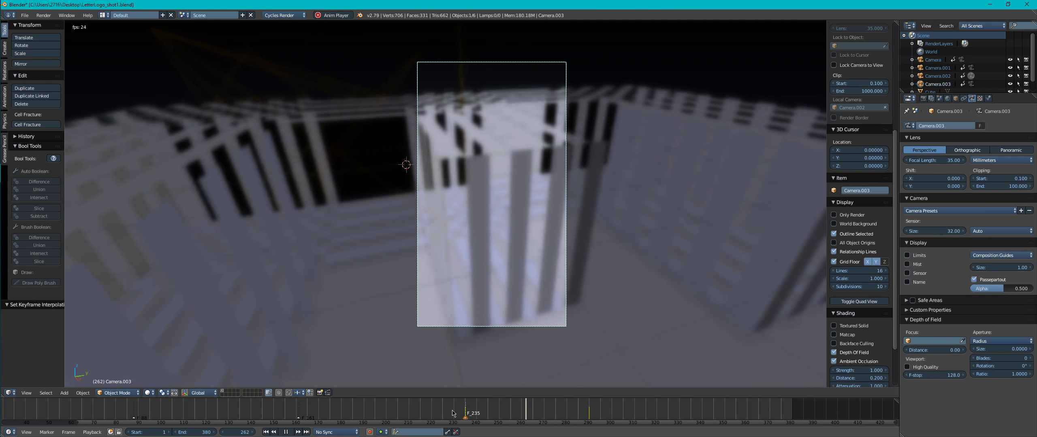
{"action": "key", "text": "alt+a"}
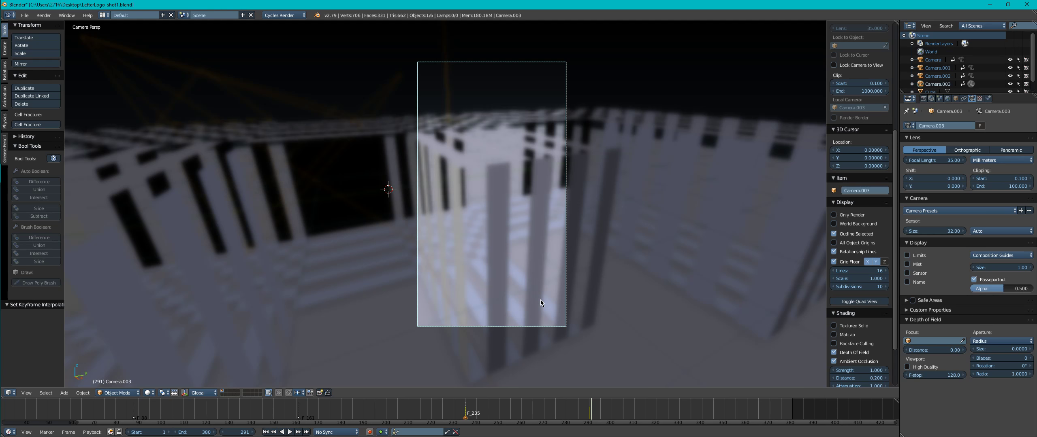
Step: Display the fourth camera's limits, keyframe its depth of field distance at 1.97 on frame 291, and save the file
{"action": "middle_click_drag", "start_coordinate": [626, 328], "coordinate": [506, 201]}
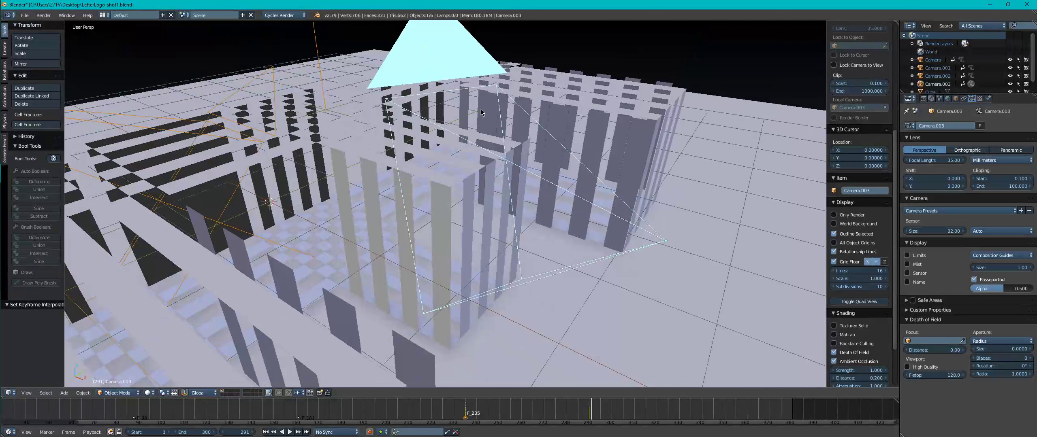
{"action": "left_click", "coordinate": [907, 256]}
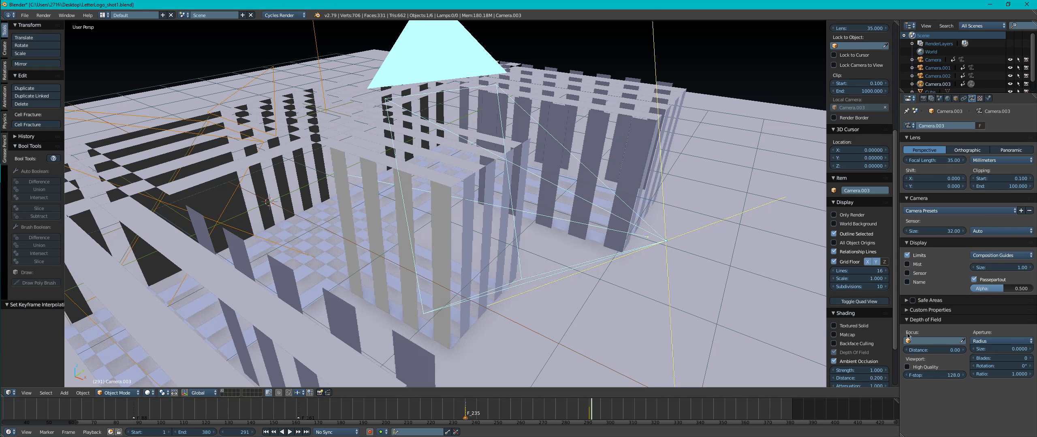
{"action": "mouse_move", "coordinate": [918, 352]}
{"action": "left_mouse_down"}
{"action": "mouse_move", "coordinate": [950, 352]}
{"action": "mouse_move", "coordinate": [937, 352]}
{"action": "left_mouse_up"}
{"action": "key", "text": "ctrl+s"}
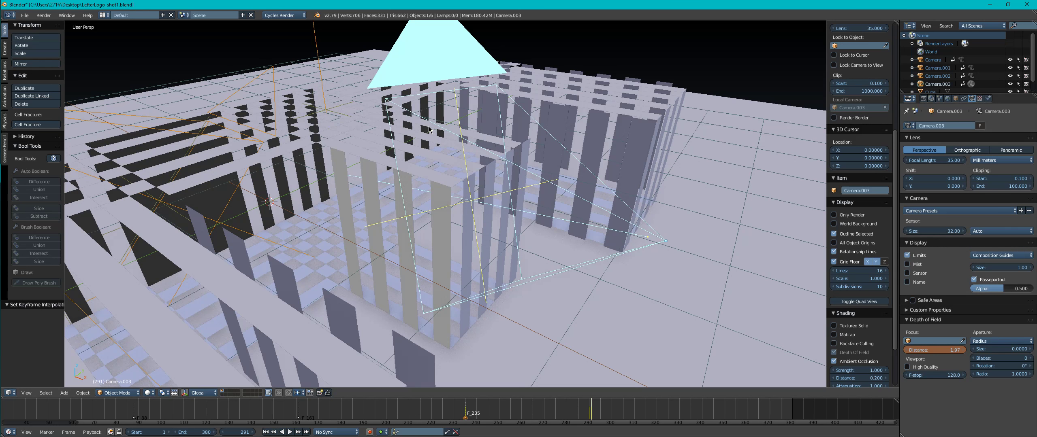
{"action": "key", "text": "ctrl+s"}
{"action": "left_click", "coordinate": [429, 130]}
Step: Keyframe the fourth camera's depth of field distance at about 2.6 on frame 235 and save the file
{"action": "middle_click_drag", "start_coordinate": [239, 100], "coordinate": [213, 85]}
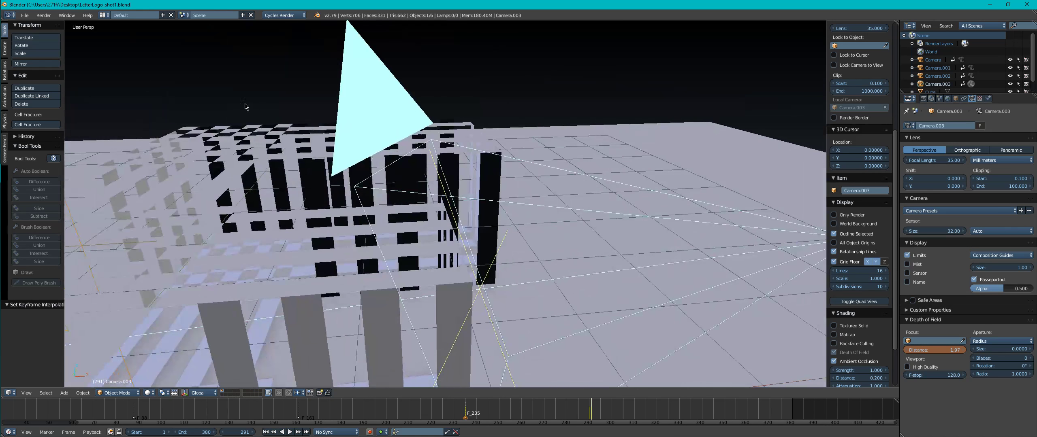
{"action": "left_click_drag", "start_coordinate": [580, 409], "coordinate": [465, 415]}
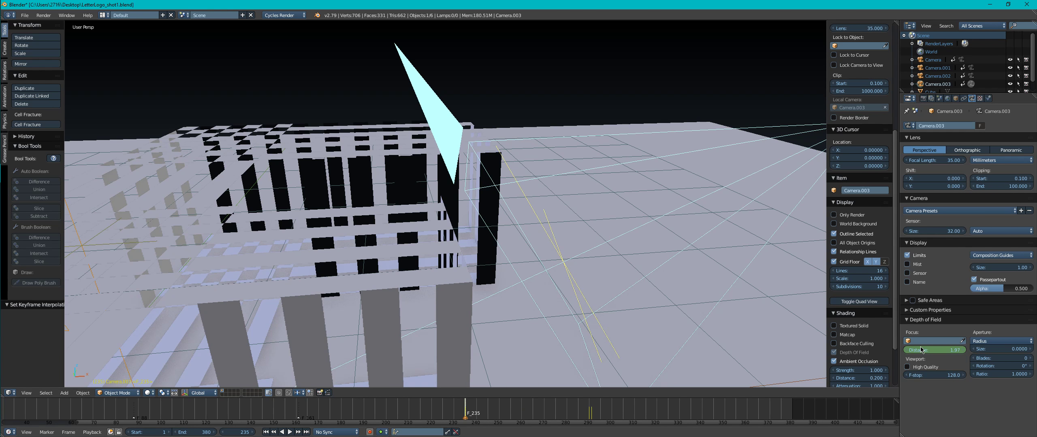
{"action": "left_click_drag", "start_coordinate": [924, 352], "coordinate": [942, 353]}
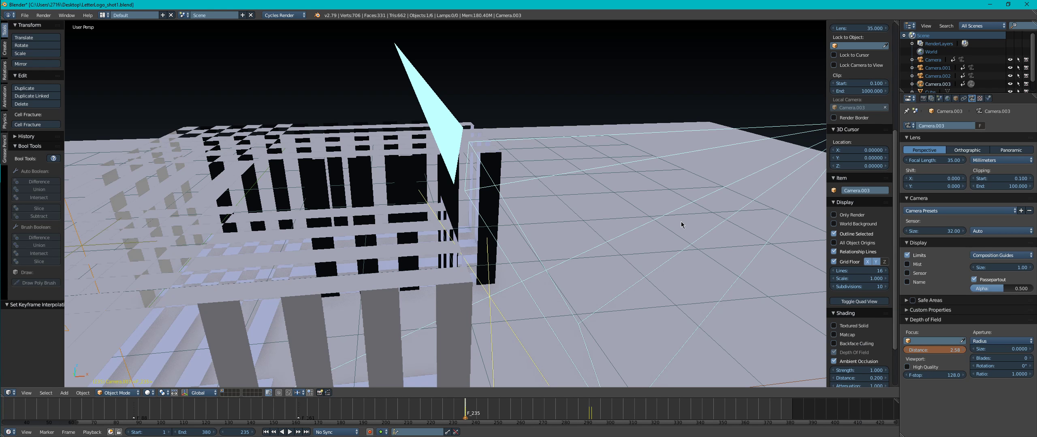
{"action": "key", "text": "ctrl+s"}
Step: Play the fourth shot in the perspective view to check how the focus point travels
{"action": "key", "text": "alt+a"}
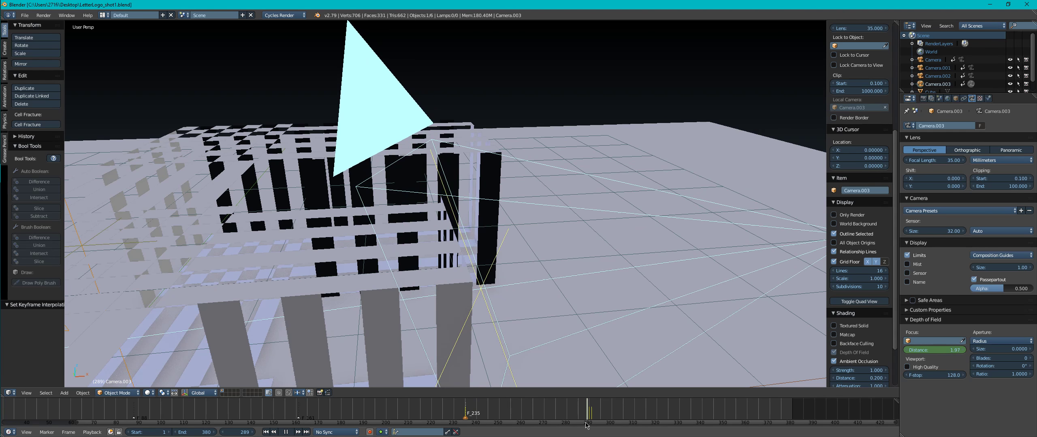
{"action": "key", "text": "Escape"}
{"action": "key", "text": "alt+a"}
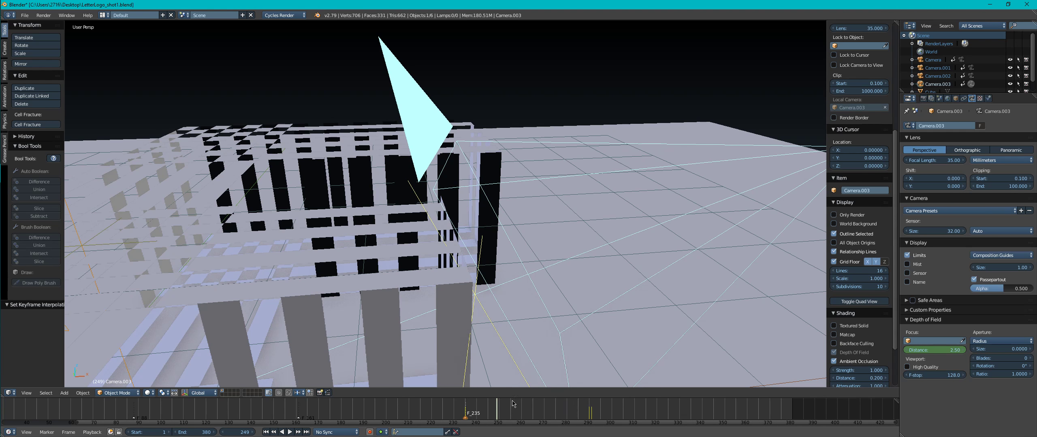
Step: Set the animation's end frame to 291 and play the whole sequence through the camera view
{"action": "mouse_move", "coordinate": [594, 419]}
{"action": "left_mouse_down"}
{"action": "mouse_move", "coordinate": [679, 424]}
{"action": "mouse_move", "coordinate": [591, 426]}
{"action": "left_mouse_up"}
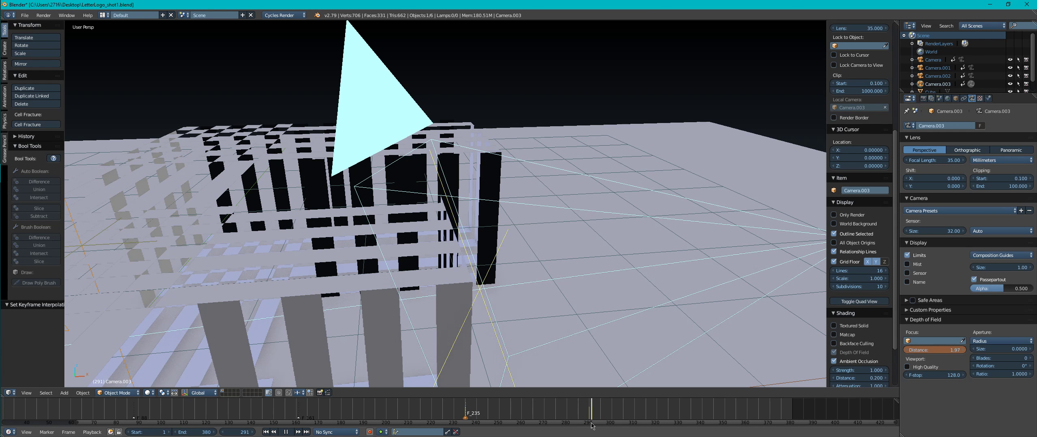
{"action": "key", "text": "e"}
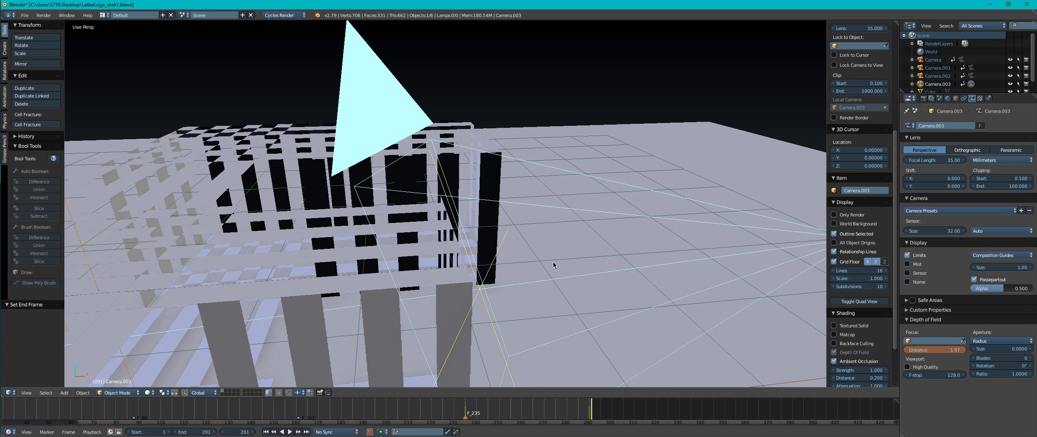
{"action": "key", "text": "KP_0"}
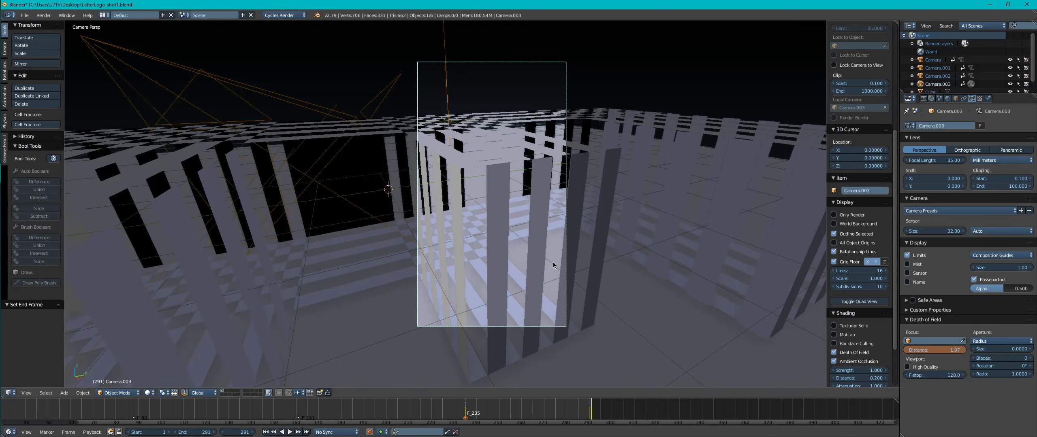
{"action": "key", "text": "alt+a"}
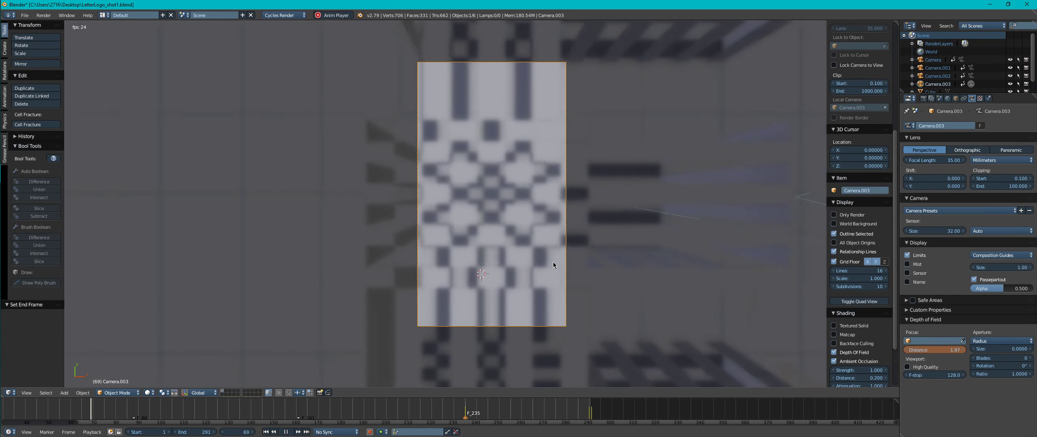
{"action": "key", "text": "alt+a"}
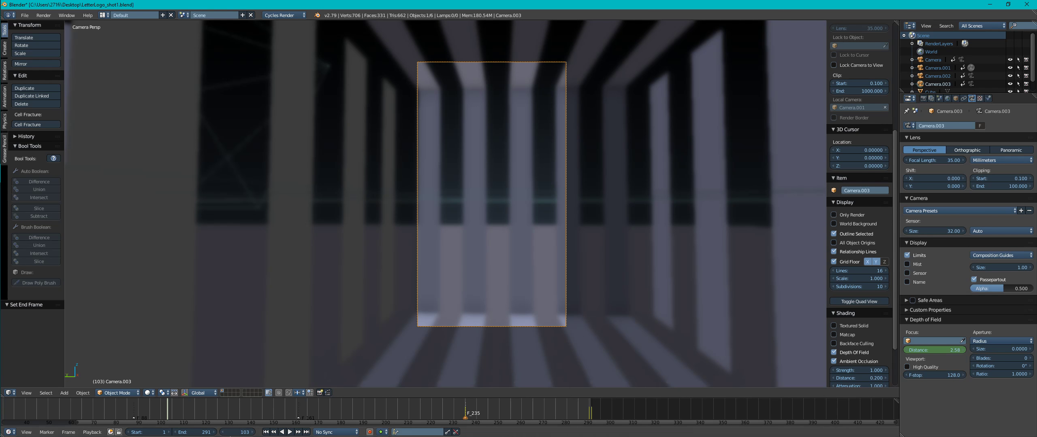
Step: Extend the animation's end frame to 459 and add a timeline marker at frame 292
{"action": "left_click", "coordinate": [307, 432]}
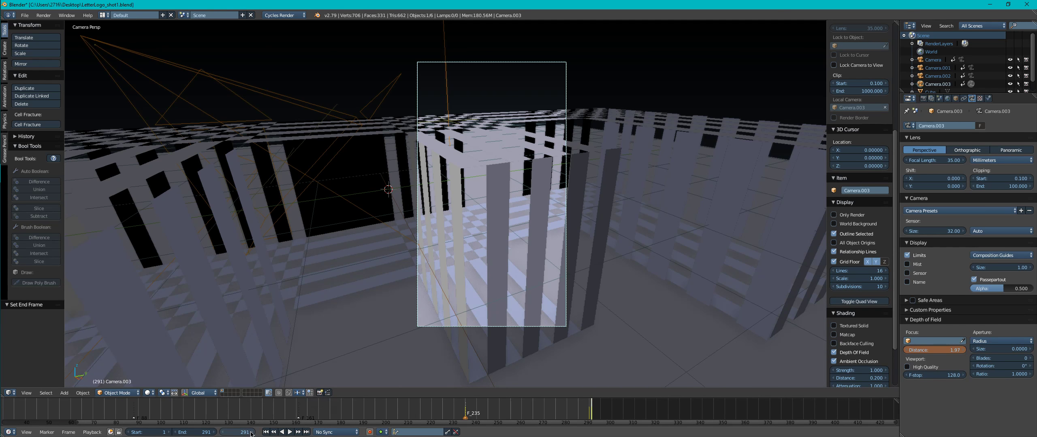
{"action": "scroll", "coordinate": [428, 306], "scroll_direction": "down", "scroll_amount": 2}
{"action": "middle_click_drag", "start_coordinate": [472, 259], "coordinate": [396, 269], "text": "shift"}
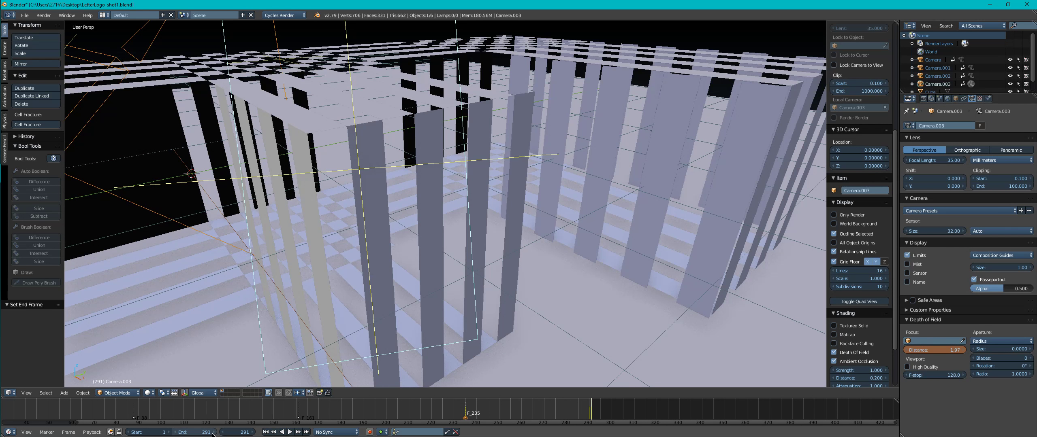
{"action": "left_click", "coordinate": [252, 433]}
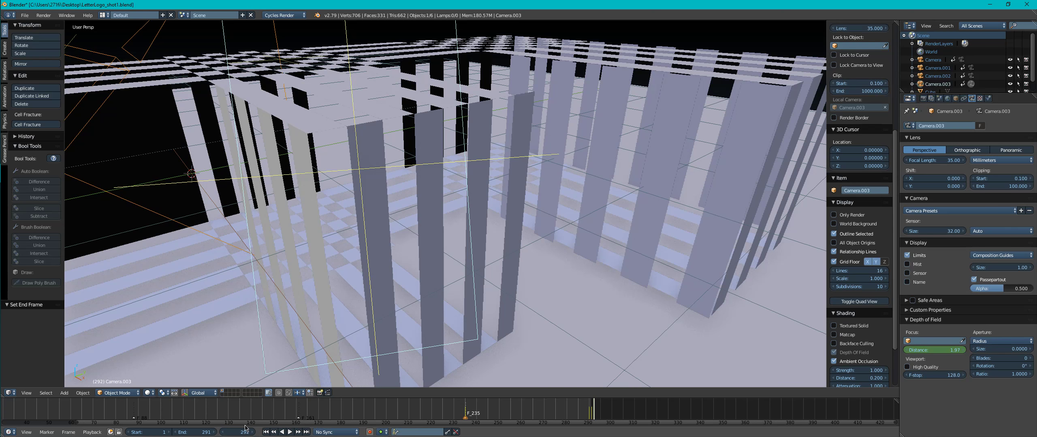
{"action": "left_click_drag", "start_coordinate": [200, 432], "coordinate": [268, 432]}
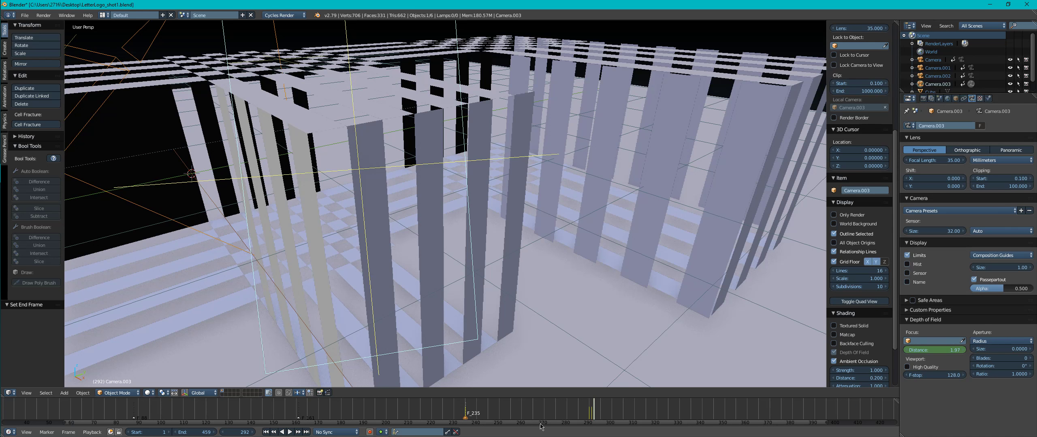
{"action": "key", "text": "m"}
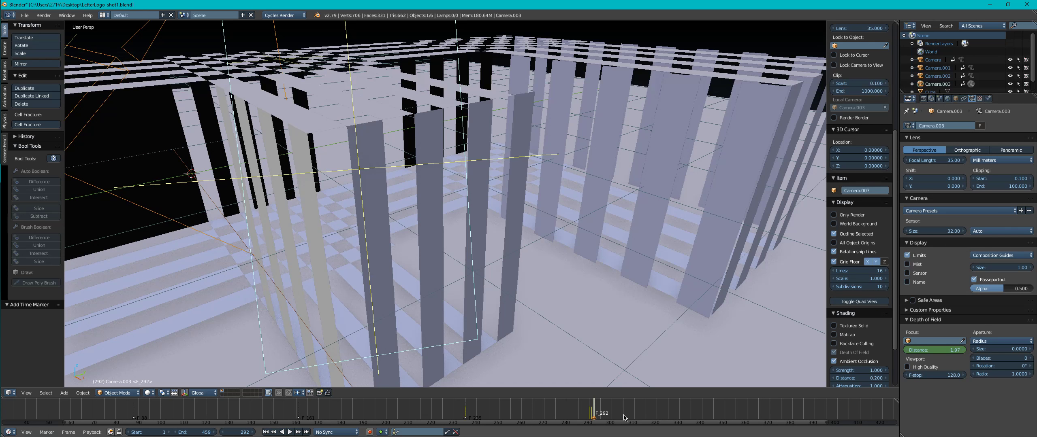
Step: Add a fifth camera at the scene origin and make it the active scene camera
{"action": "key", "text": "shift+a"}
{"action": "left_click", "coordinate": [516, 242]}
{"action": "middle_click_drag", "start_coordinate": [513, 245], "coordinate": [348, 198]}
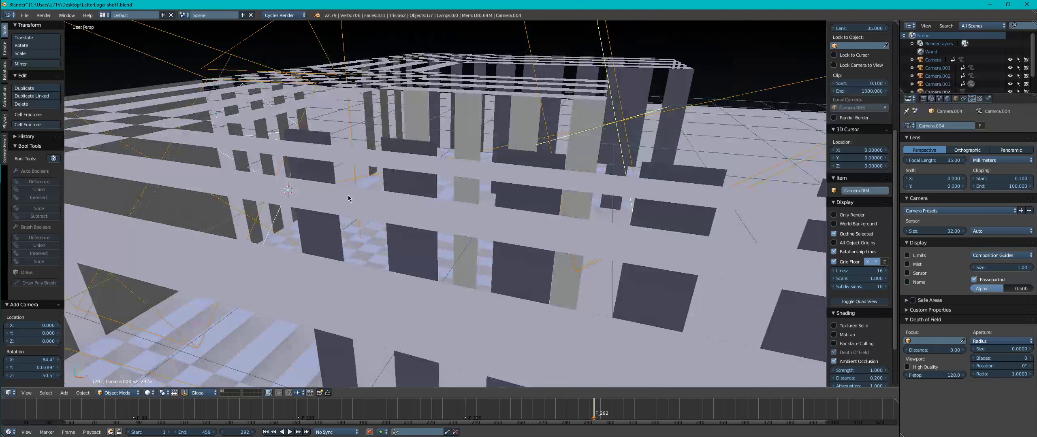
{"action": "key", "text": "ctrl+KP_0"}
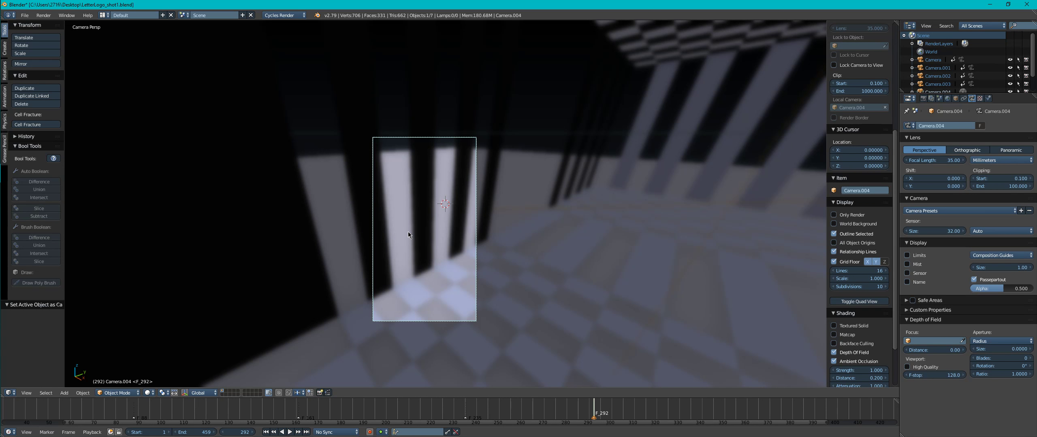
Step: Clear the fifth camera's rotation, raise it about 11.14 units, and shift it horizontally by about 1.26 in X and 1.29 in Y
{"action": "key", "text": "alt+r"}
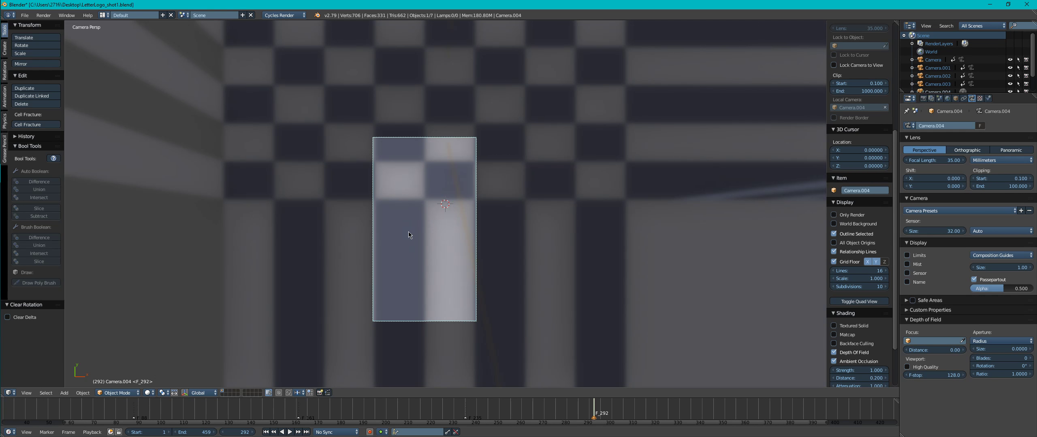
{"action": "key", "text": "g"}
{"action": "key", "text": "z"}
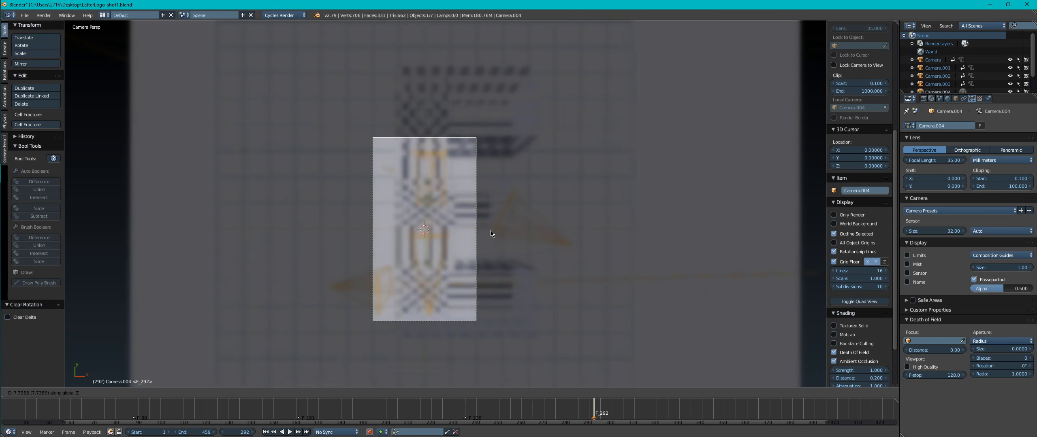
{"action": "left_click", "coordinate": [490, 239]}
{"action": "key", "text": "g"}
{"action": "key", "text": "shift+z"}
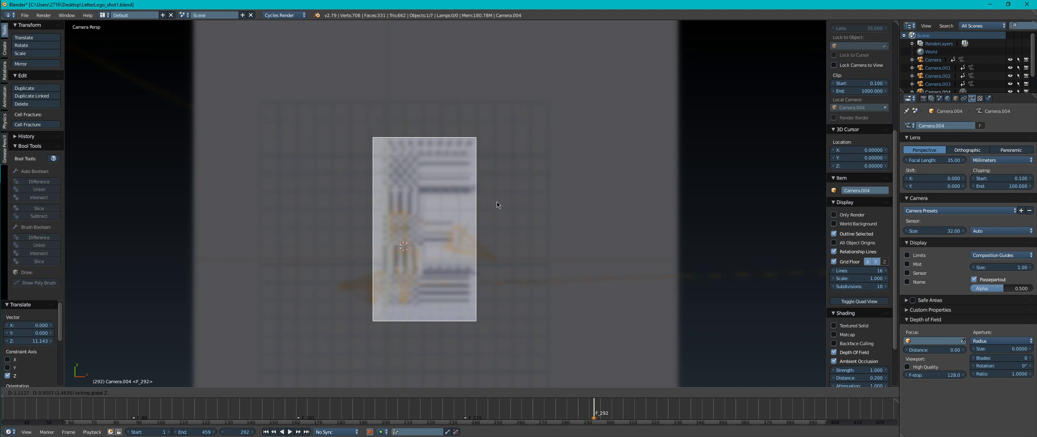
{"action": "left_click", "coordinate": [501, 191]}
Step: Display the fifth camera's limits while viewing it from outside above the model
{"action": "middle_click_drag", "start_coordinate": [258, 238], "coordinate": [288, 221]}
{"action": "scroll", "coordinate": [288, 222], "scroll_direction": "down", "scroll_amount": 4}
{"action": "middle_click_drag", "start_coordinate": [259, 255], "coordinate": [336, 160], "text": "shift"}
{"action": "scroll", "coordinate": [334, 173], "scroll_direction": "down", "scroll_amount": 2}
{"action": "middle_click_drag", "start_coordinate": [292, 221], "coordinate": [320, 190]}
{"action": "left_click", "coordinate": [907, 256]}
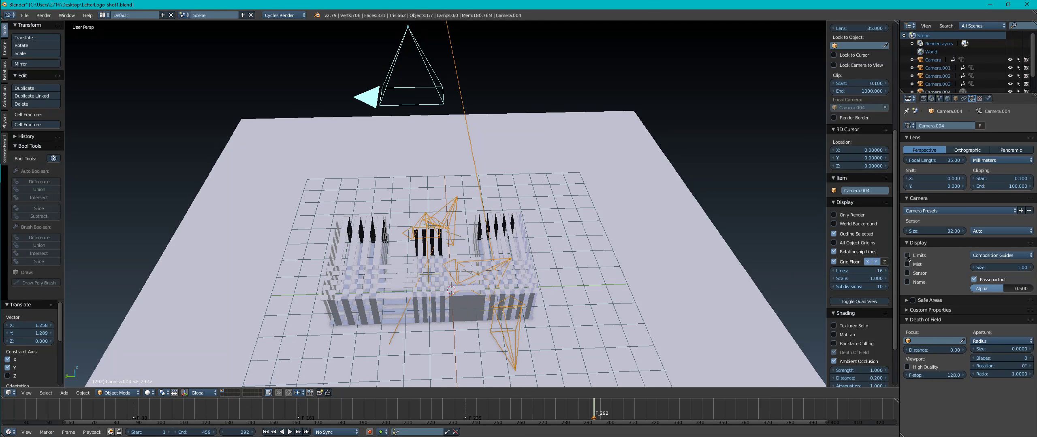
Step: Give the fifth camera an aperture radius of 0.5 with 6 blades and a viewport f-stop of 0.5
{"action": "left_click", "coordinate": [1002, 349]}
{"action": "type", "text": ".5"}
{"action": "key", "text": "Return"}
{"action": "left_click", "coordinate": [1001, 356]}
{"action": "type", "text": "6"}
{"action": "key", "text": "Return"}
{"action": "left_click", "coordinate": [927, 376]}
{"action": "type", "text": ".5"}
{"action": "key", "text": "Return"}
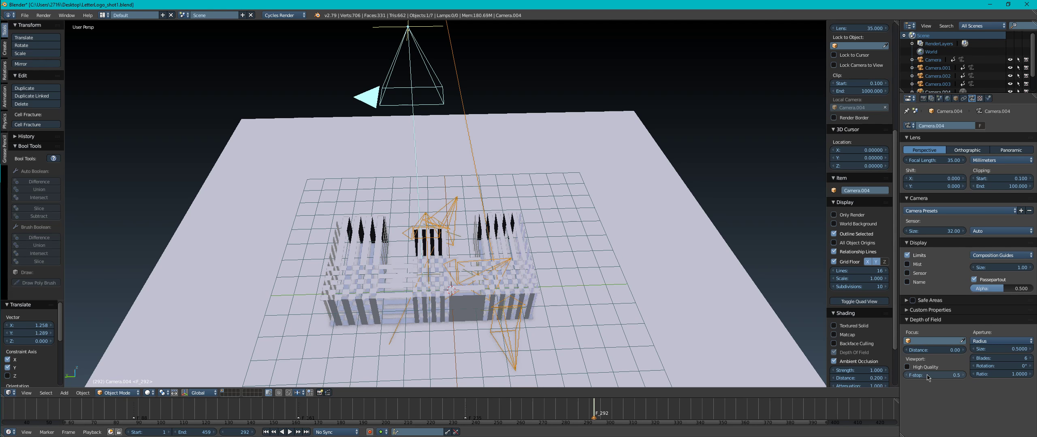
Step: Set the fifth camera's focus distance to about 10.14 on the model, keyframe it at frame 292, and save the file
{"action": "left_click_drag", "start_coordinate": [933, 351], "coordinate": [971, 350]}
{"action": "scroll", "coordinate": [447, 239], "scroll_direction": "up", "scroll_amount": 8}
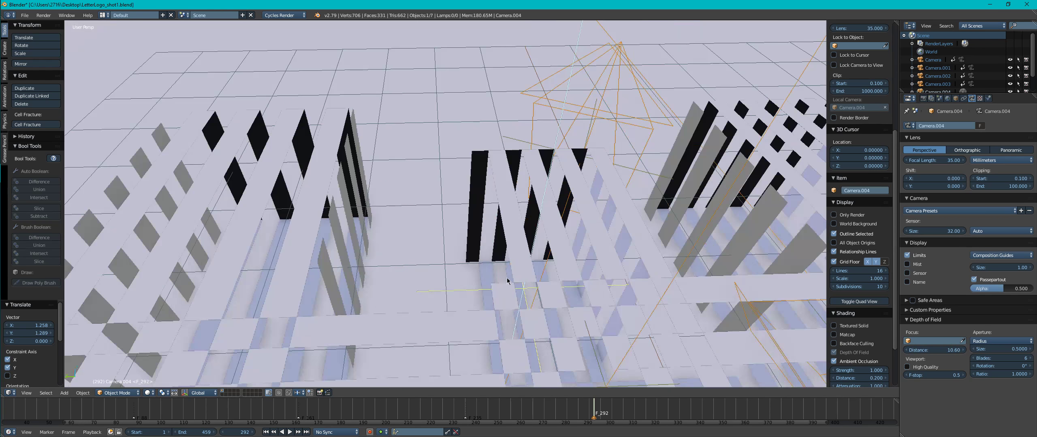
{"action": "middle_click_drag", "start_coordinate": [447, 238], "coordinate": [456, 191]}
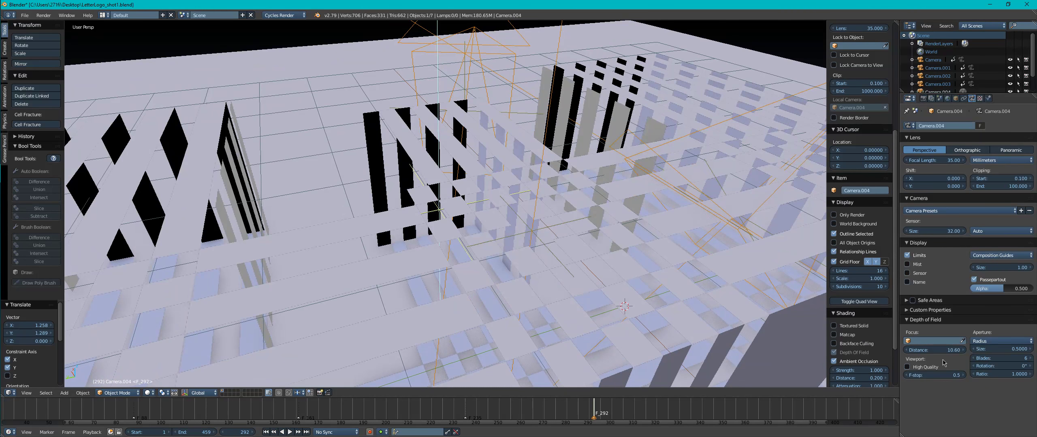
{"action": "left_click_drag", "start_coordinate": [938, 351], "coordinate": [934, 351]}
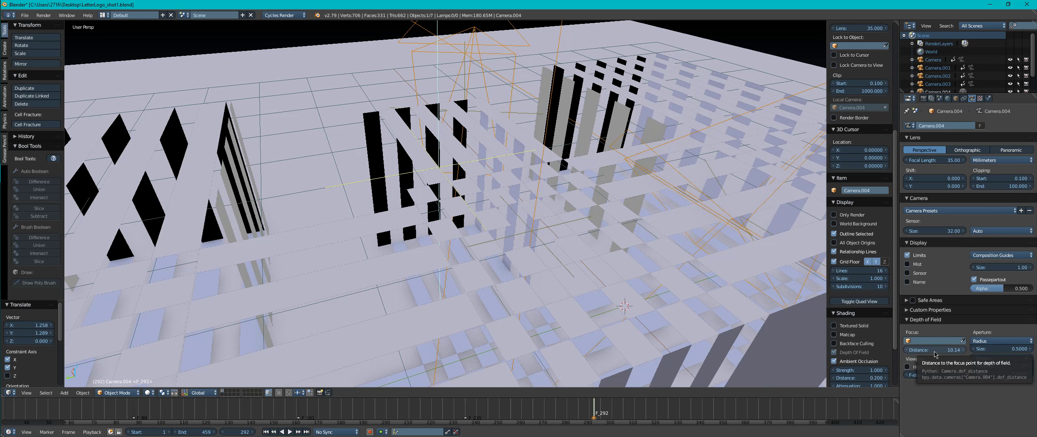
{"action": "right_click", "coordinate": [934, 354]}
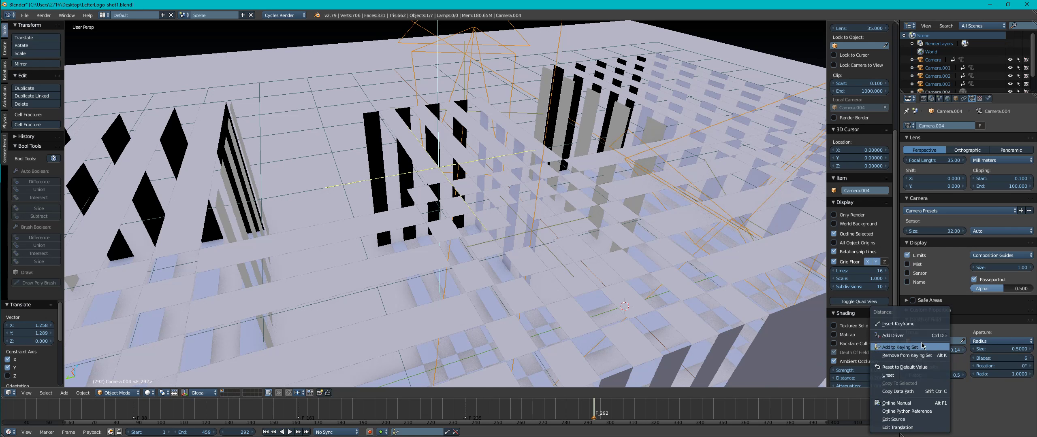
{"action": "left_click", "coordinate": [908, 325]}
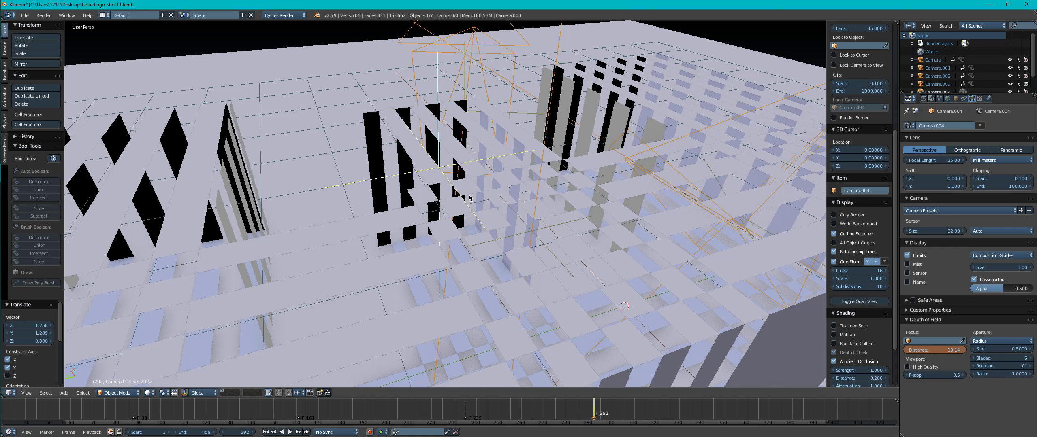
{"action": "key", "text": "ctrl+s"}
Step: Bind the fifth camera to the frame 292 marker, keyframe its location there, and save the file
{"action": "key", "text": "KP_0"}
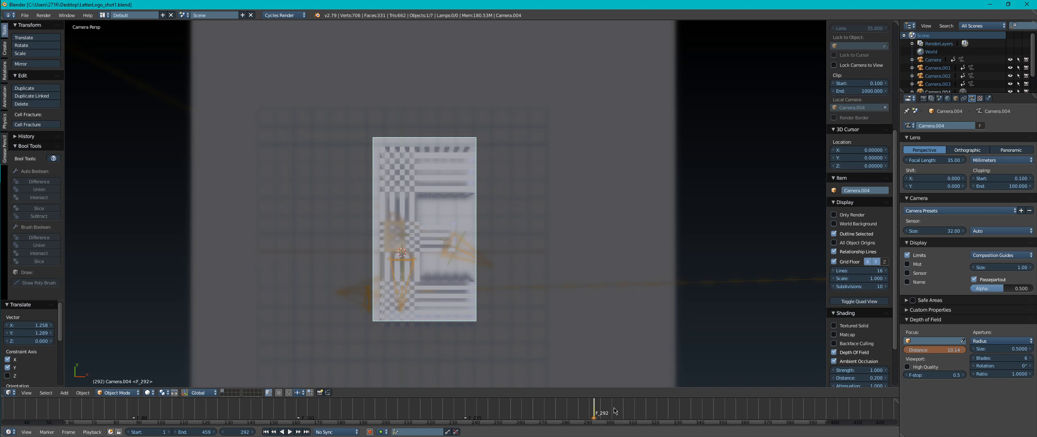
{"action": "key", "text": "ctrl+b"}
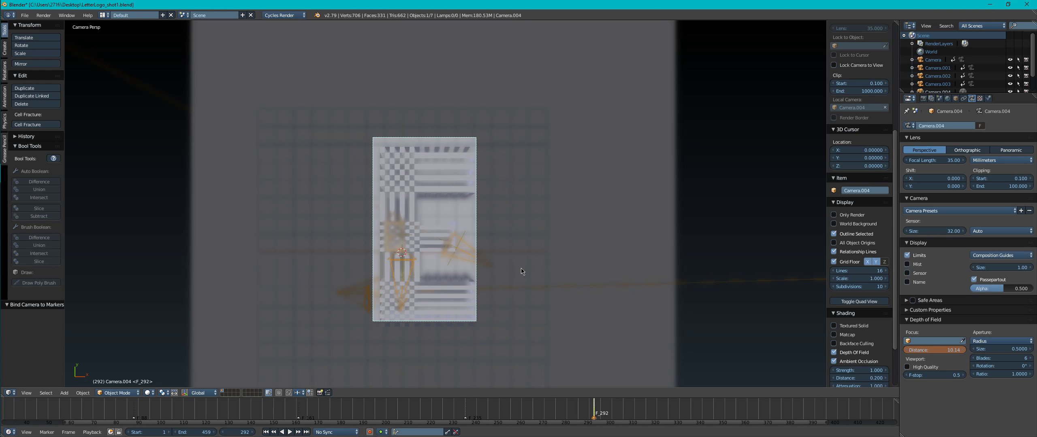
{"action": "key", "text": "i"}
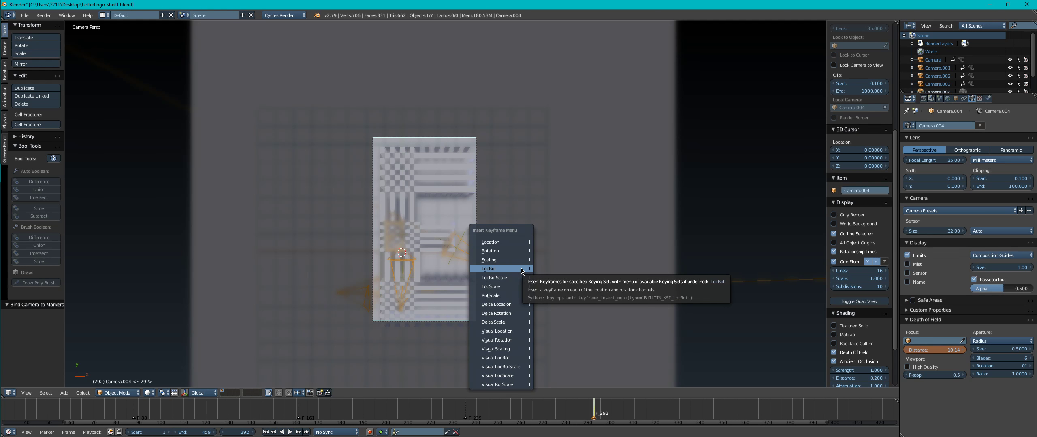
{"action": "left_click", "coordinate": [501, 243]}
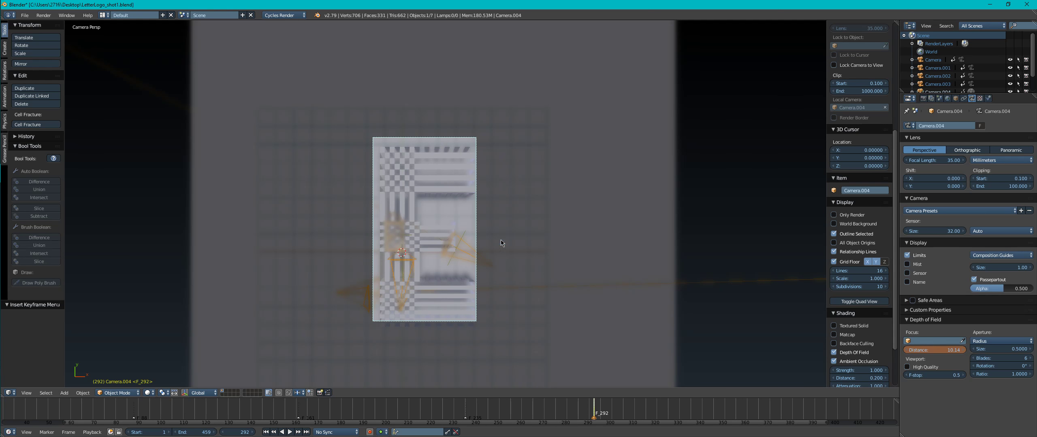
{"action": "key", "text": "ctrl+s"}
{"action": "left_click", "coordinate": [439, 277]}
Step: Play the animation to frame 382, raise the fifth camera about 1.88 units, and keyframe its new position
{"action": "left_click", "coordinate": [290, 433]}
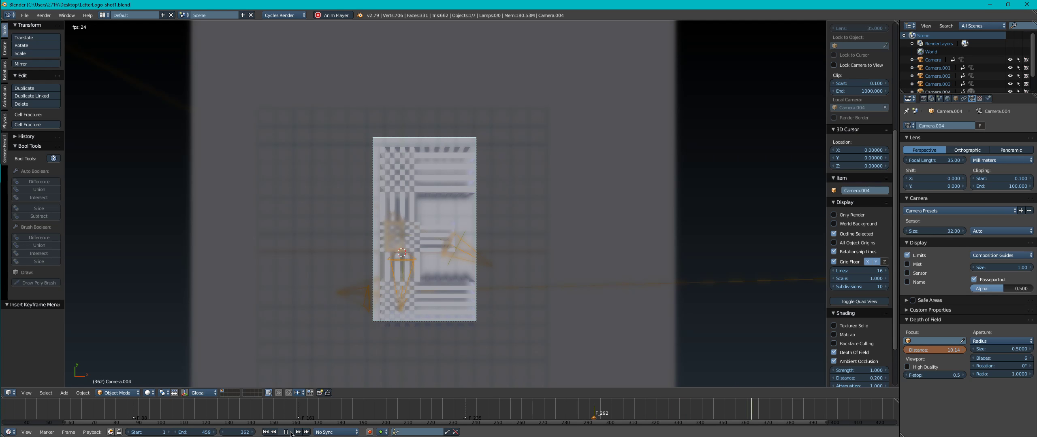
{"action": "left_click", "coordinate": [288, 433]}
{"action": "middle_click_drag", "start_coordinate": [300, 284], "coordinate": [458, 213]}
{"action": "key", "text": "g"}
{"action": "key", "text": "z"}
{"action": "left_click", "coordinate": [490, 160]}
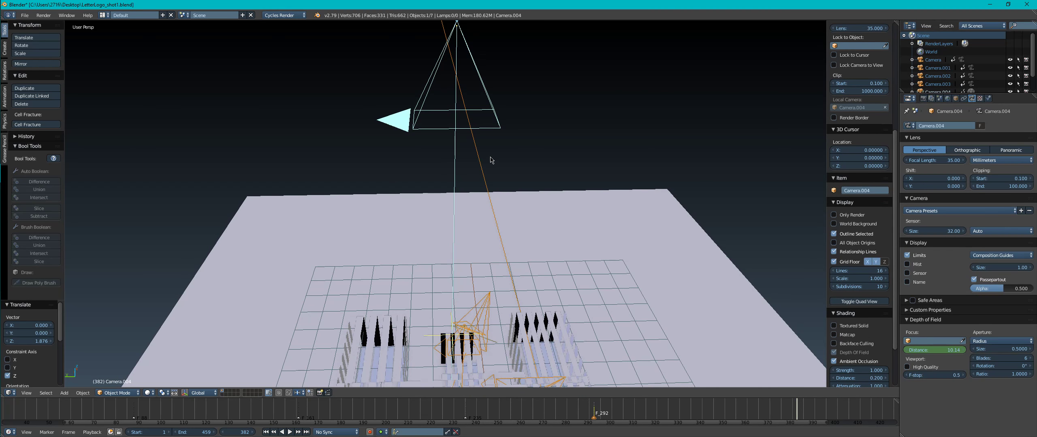
{"action": "key", "text": "KP_0"}
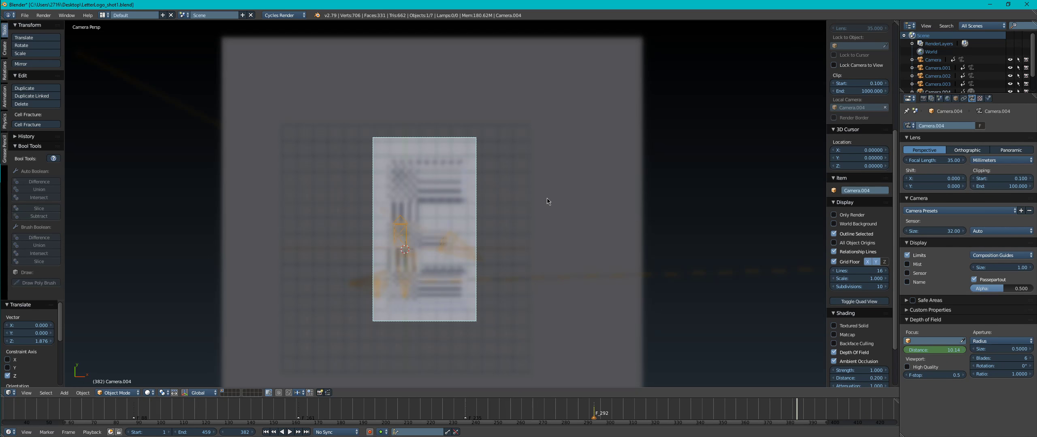
{"action": "key", "text": "i"}
{"action": "left_click", "coordinate": [638, 268]}
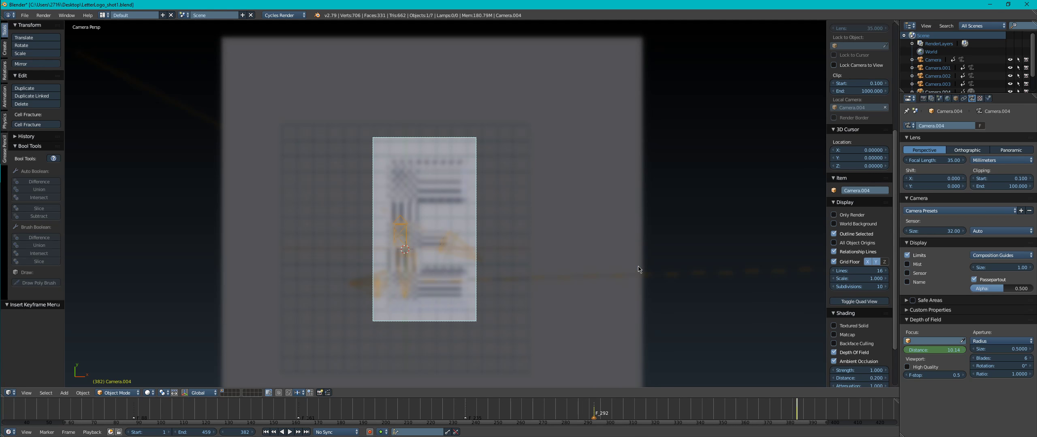
Step: Try increasing the focus distance at frame 382 to about 12 to reach the model, and save the file
{"action": "middle_click_drag", "start_coordinate": [606, 300], "coordinate": [475, 162]}
{"action": "scroll", "coordinate": [480, 227], "scroll_direction": "down", "scroll_amount": 4}
{"action": "middle_click_drag", "start_coordinate": [479, 232], "coordinate": [473, 125], "text": "shift"}
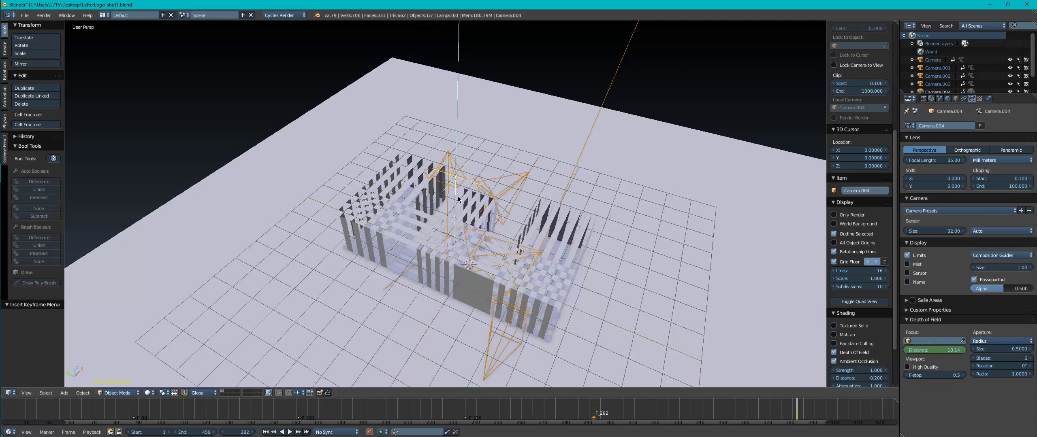
{"action": "scroll", "coordinate": [458, 199], "scroll_direction": "up", "scroll_amount": 8}
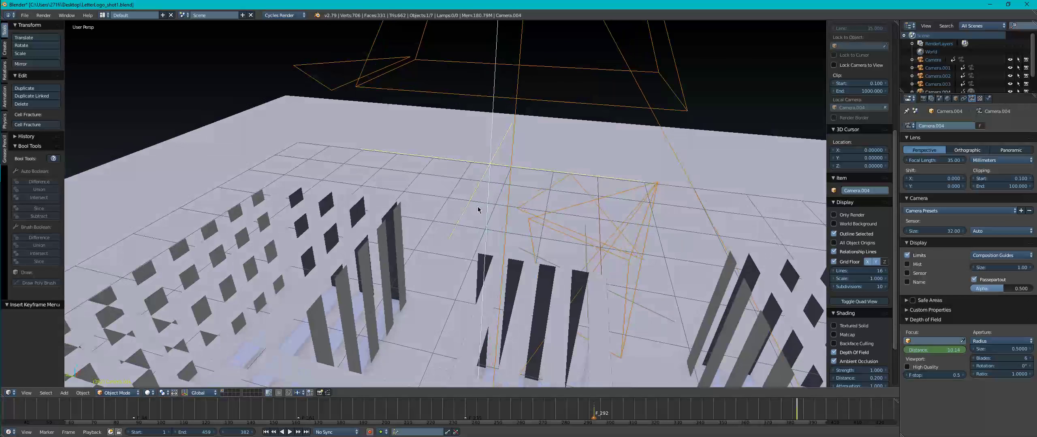
{"action": "middle_click_drag", "start_coordinate": [478, 210], "coordinate": [478, 152], "text": "shift"}
{"action": "left_click_drag", "start_coordinate": [914, 352], "coordinate": [989, 352]}
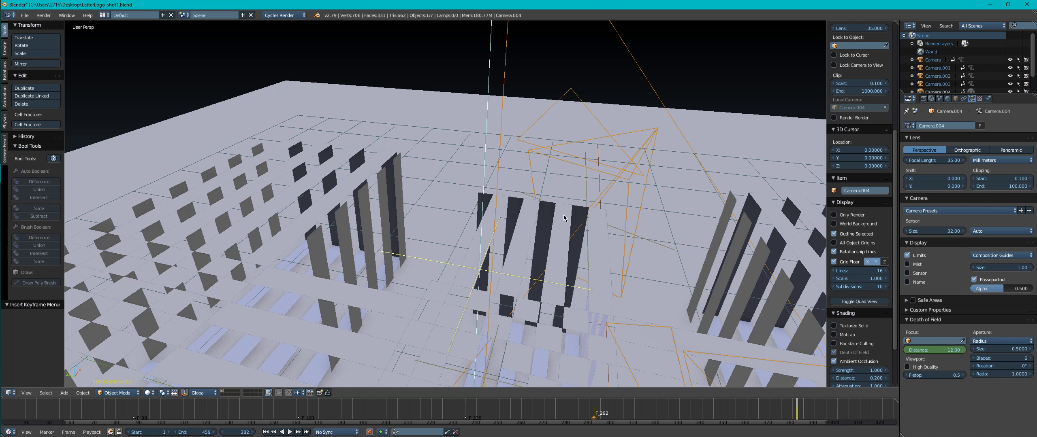
{"action": "key", "text": "ctrl+s"}
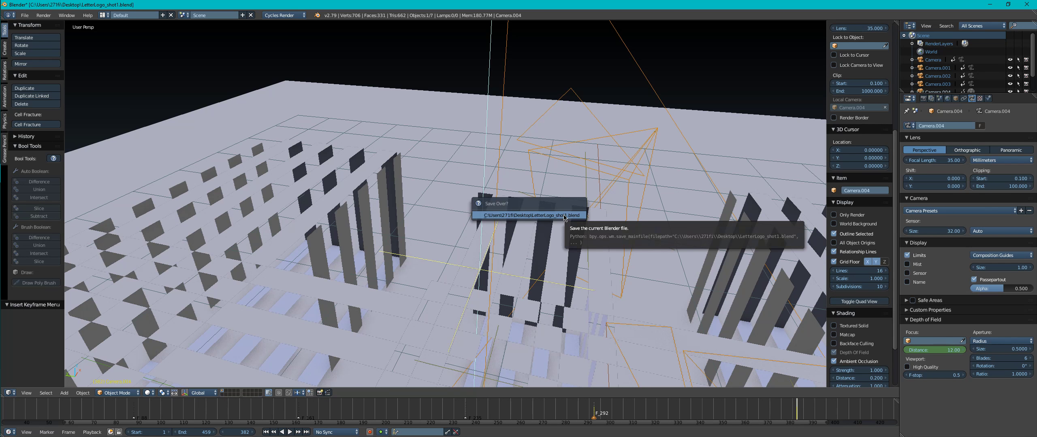
{"action": "left_click", "coordinate": [563, 215]}
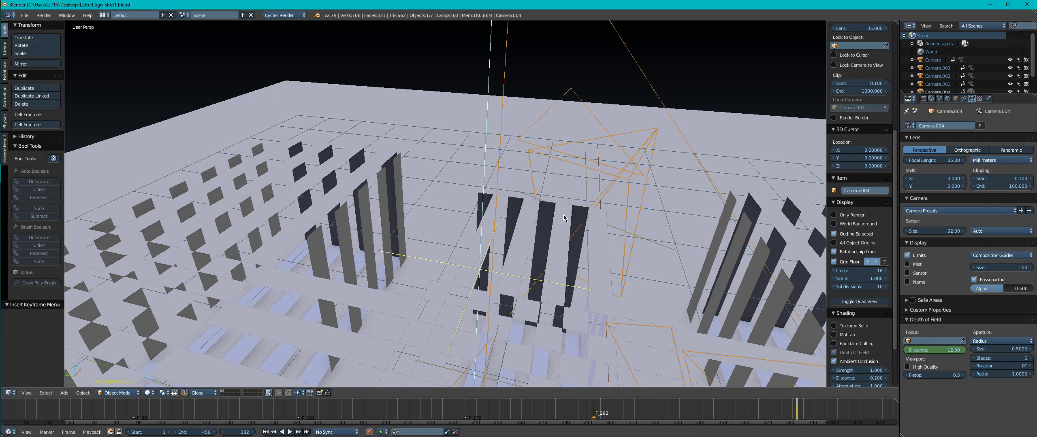
Step: Refocus the fifth camera at a distance of about 12 at frame 383, keyframe that distance, and save the file
{"action": "left_click_drag", "start_coordinate": [664, 409], "coordinate": [755, 428]}
{"action": "left_click_drag", "start_coordinate": [804, 423], "coordinate": [798, 419]}
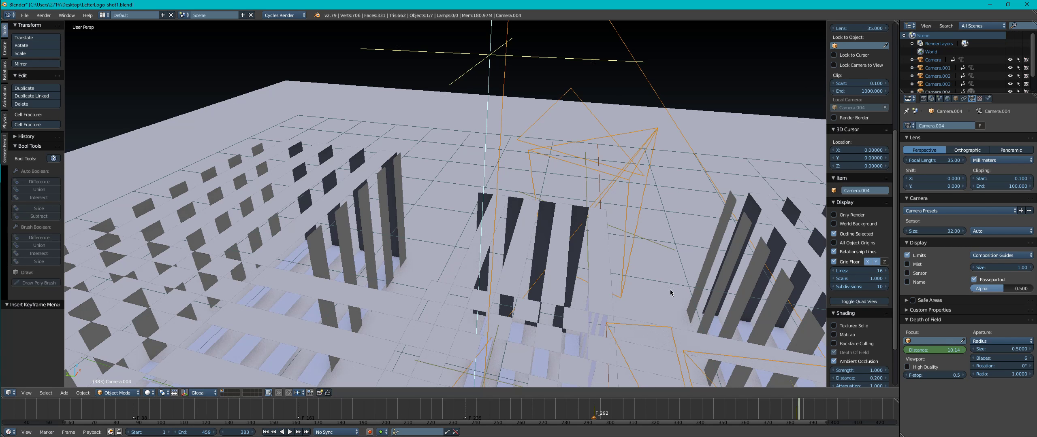
{"action": "mouse_move", "coordinate": [935, 350]}
{"action": "left_mouse_down"}
{"action": "mouse_move", "coordinate": [1013, 350]}
{"action": "mouse_move", "coordinate": [924, 347]}
{"action": "left_mouse_up"}
{"action": "right_click", "coordinate": [924, 348]}
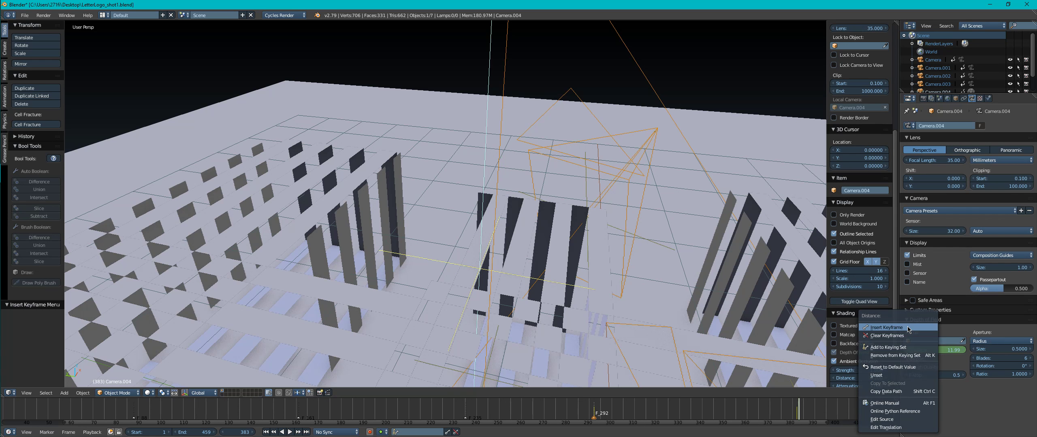
{"action": "left_click", "coordinate": [891, 327]}
{"action": "left_click_drag", "start_coordinate": [794, 411], "coordinate": [731, 416]}
{"action": "left_click", "coordinate": [800, 419]}
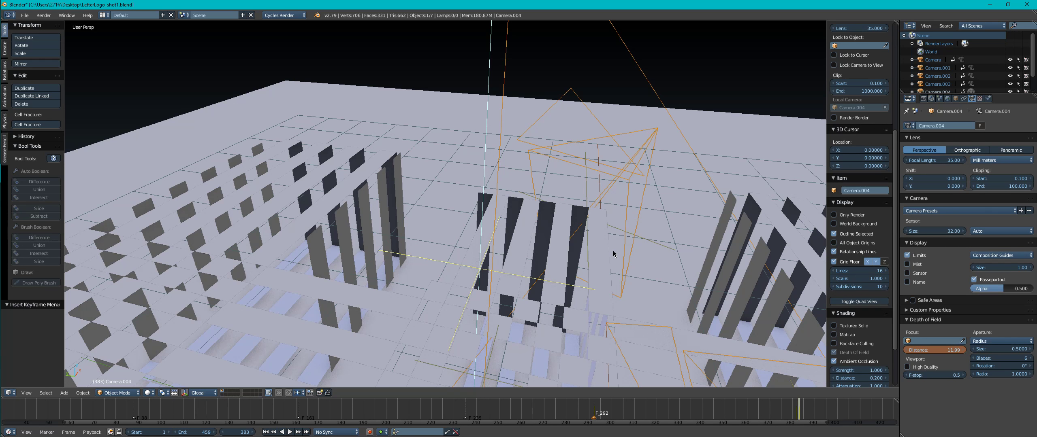
{"action": "key", "text": "ctrl+s"}
Step: Render frame 383 through the fifth camera to examine the depth of field, and close the render
{"action": "key", "text": "KP_0"}
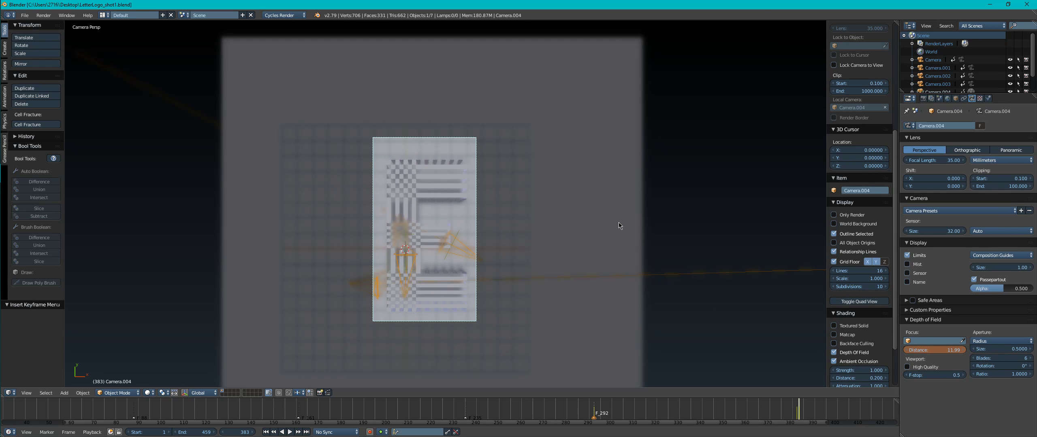
{"action": "key", "text": "F12"}
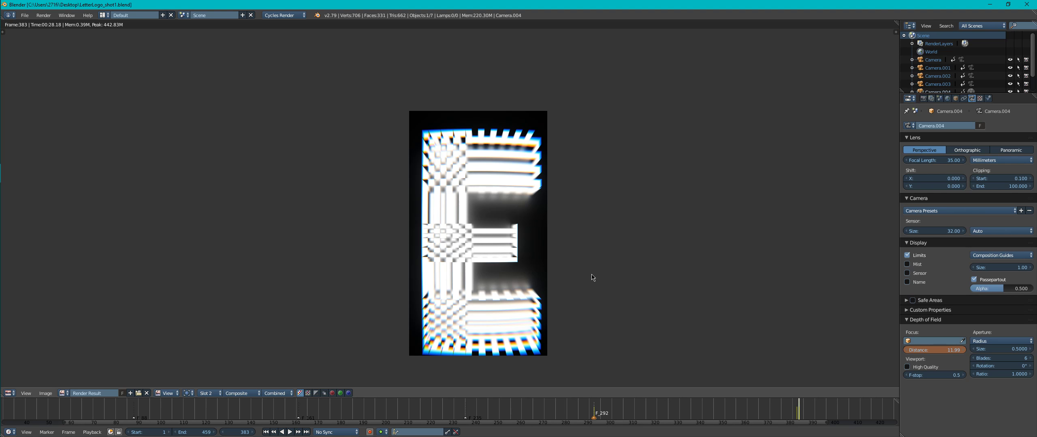
{"action": "key", "text": "Escape"}
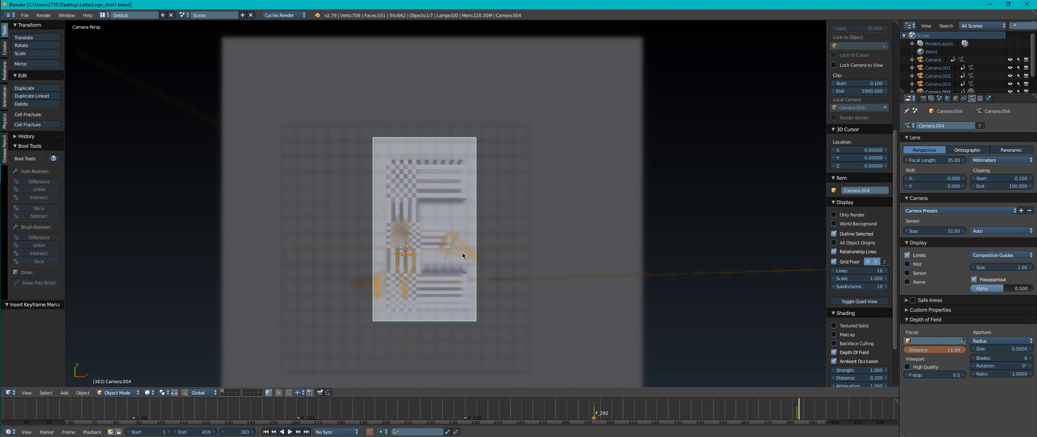
Step: Switch to the OBS streaming window
{"action": "middle_click_drag", "start_coordinate": [413, 264], "coordinate": [493, 252]}
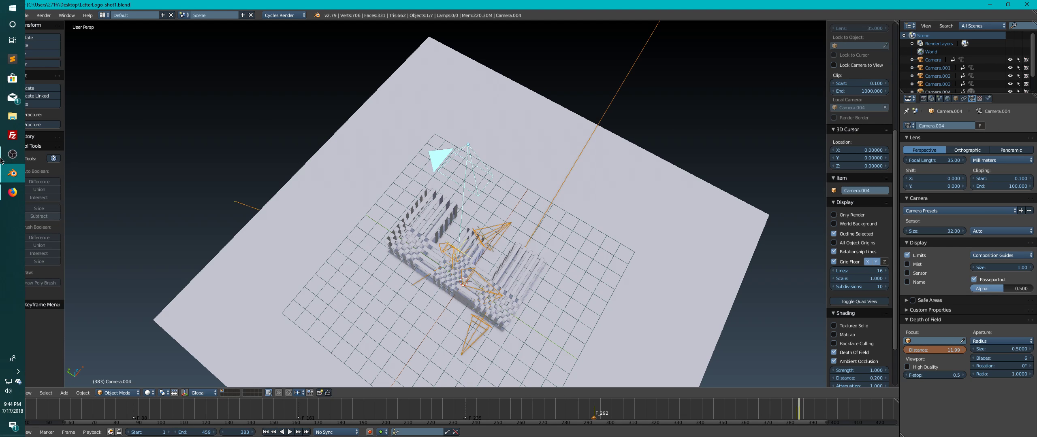
{"action": "left_click", "coordinate": [13, 154]}
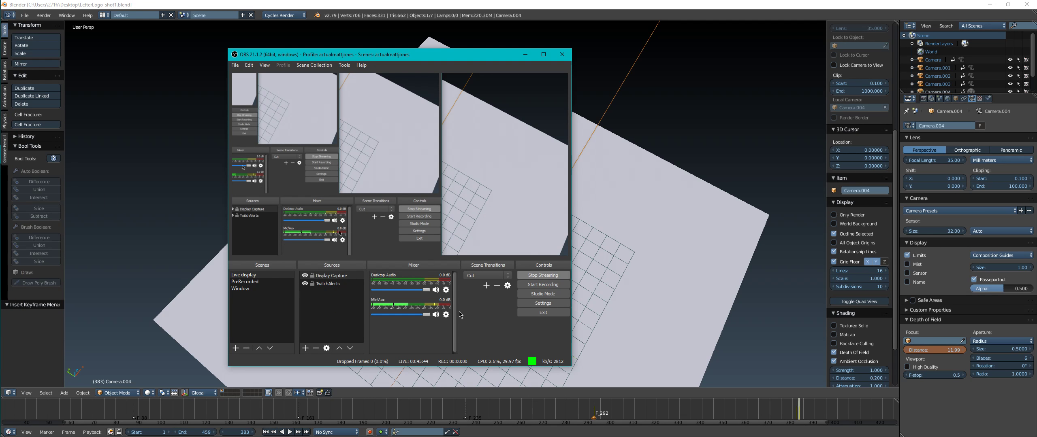